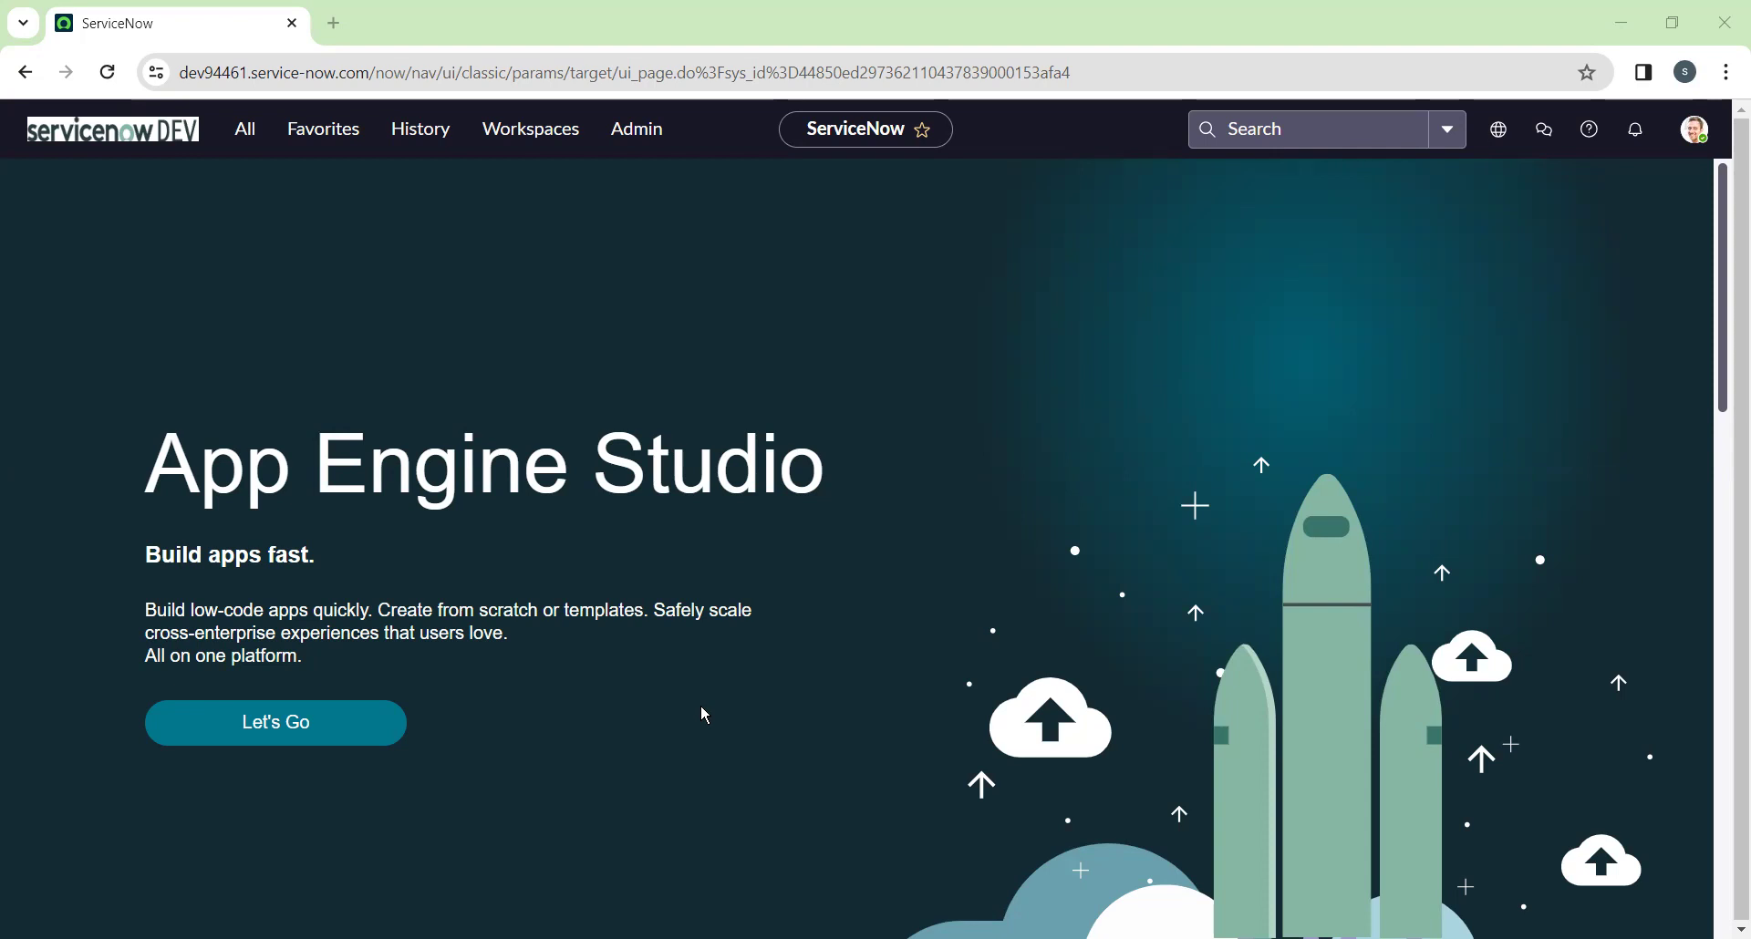
Open the list of all incidents in a new browser tab and open incident INC0010039
left_click(247, 151)
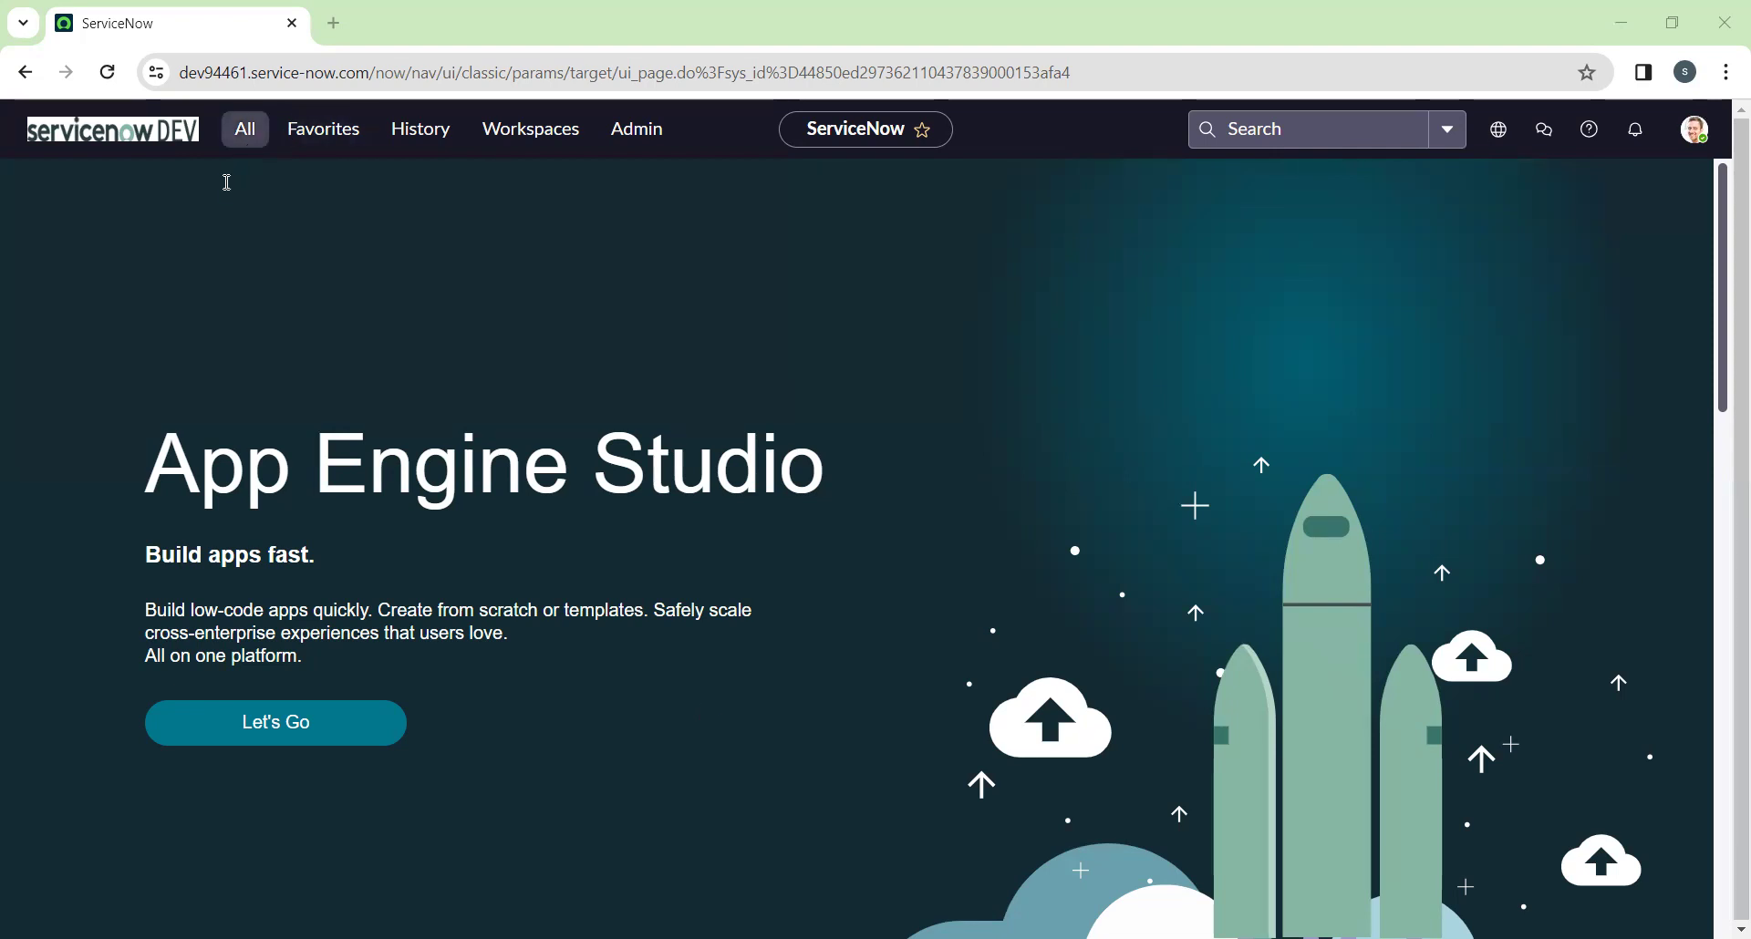
middle_click(135, 421)
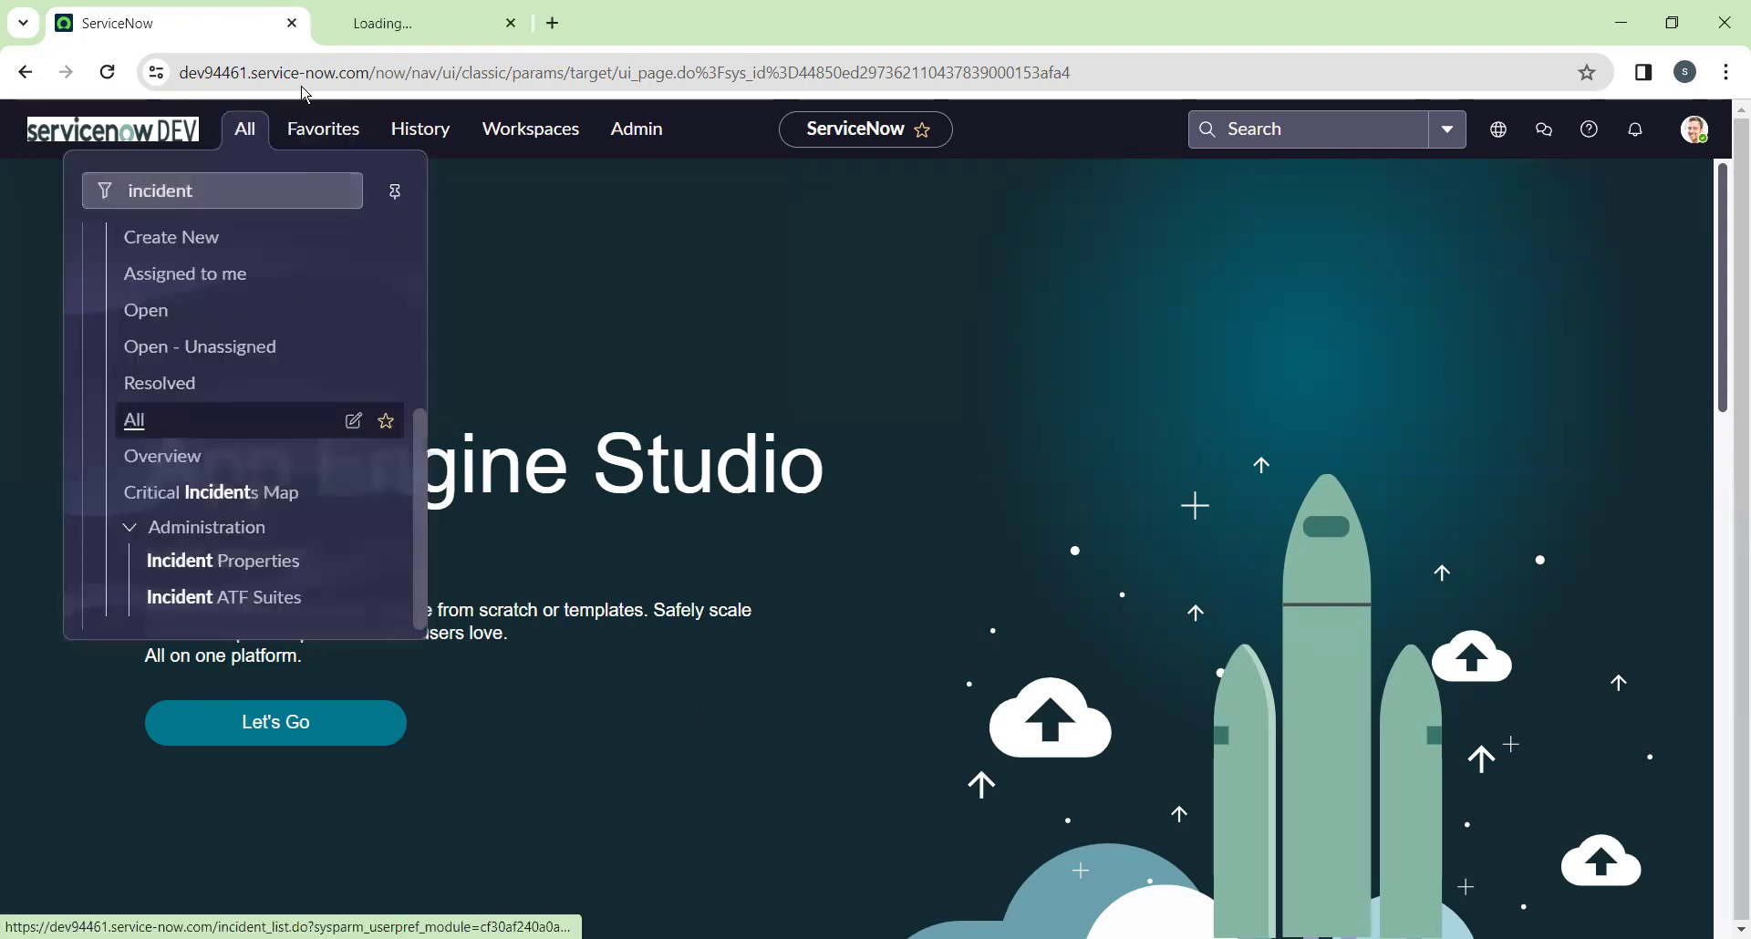
left_click(415, 22)
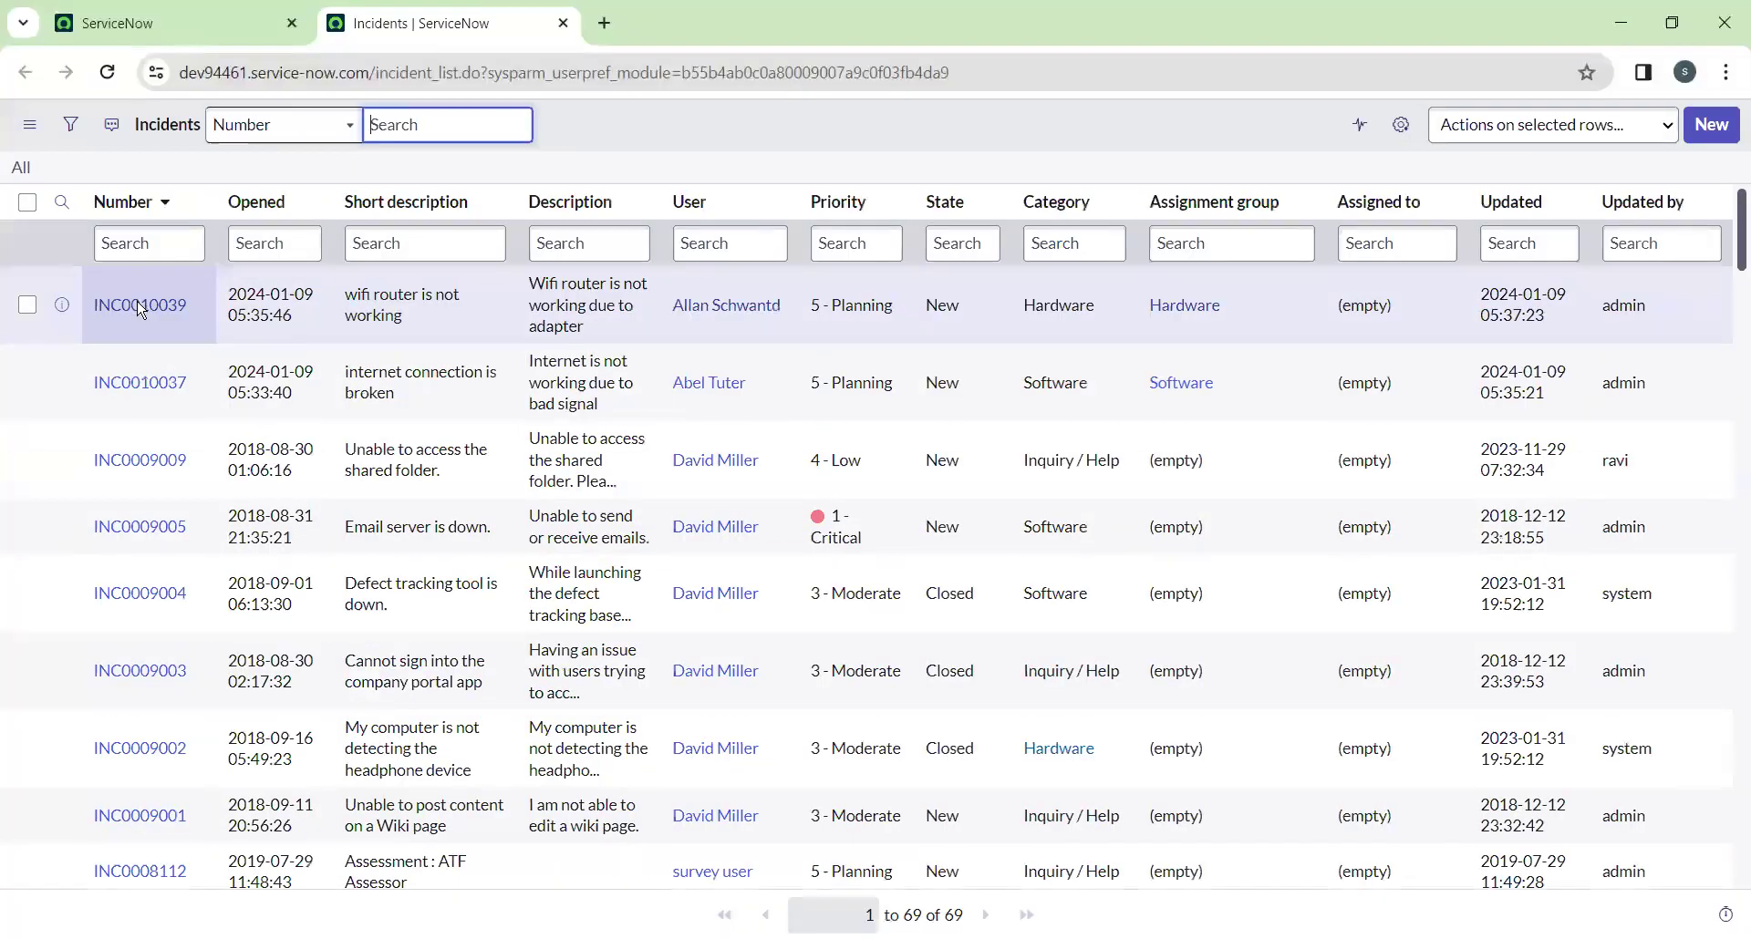
left_click(141, 306)
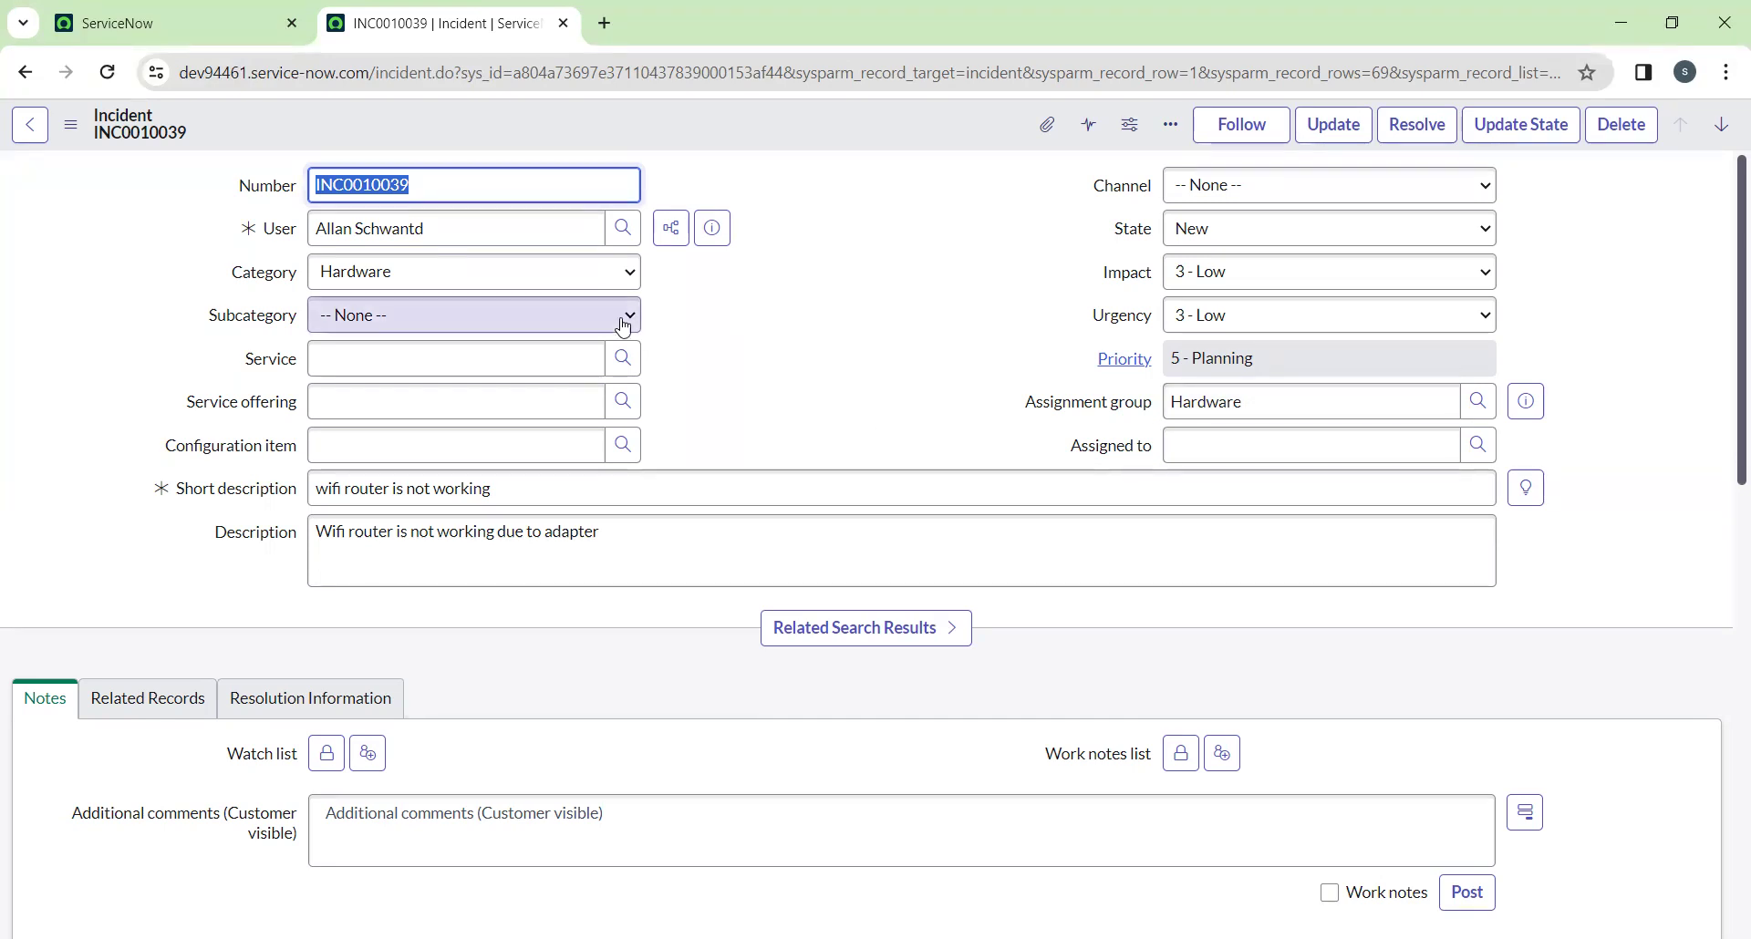
Clear the incident's short description and try to save the record to test the mandatory field
left_click_drag(534, 489, 250, 492)
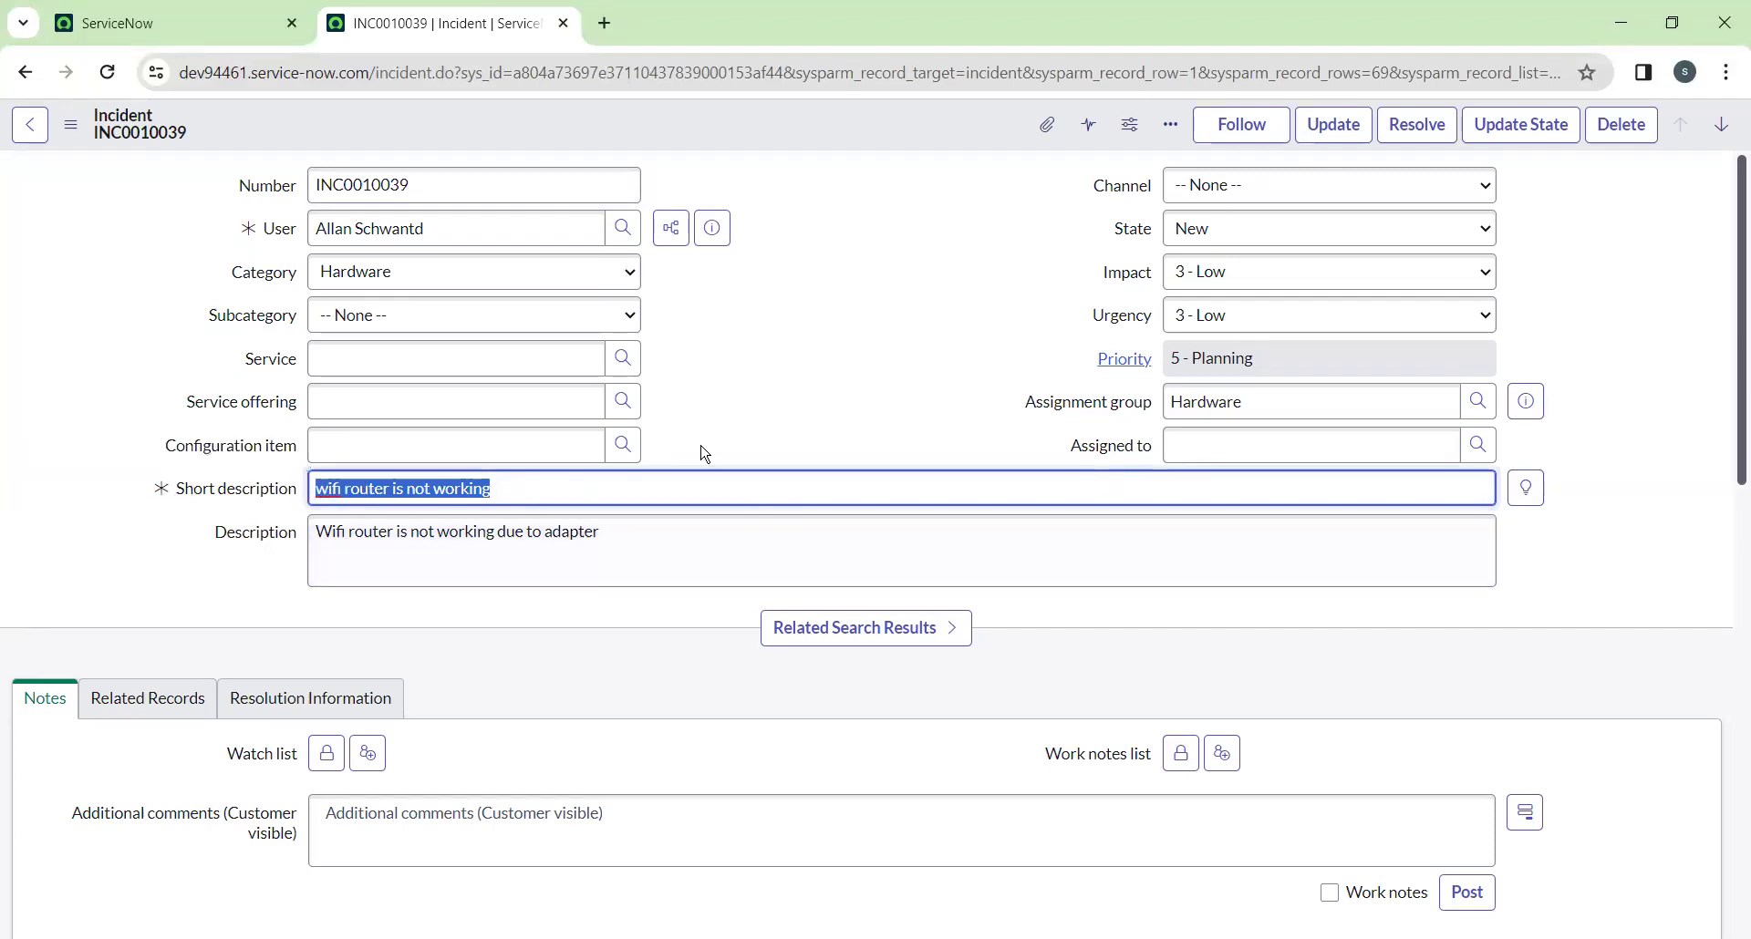
key("BackSpace")
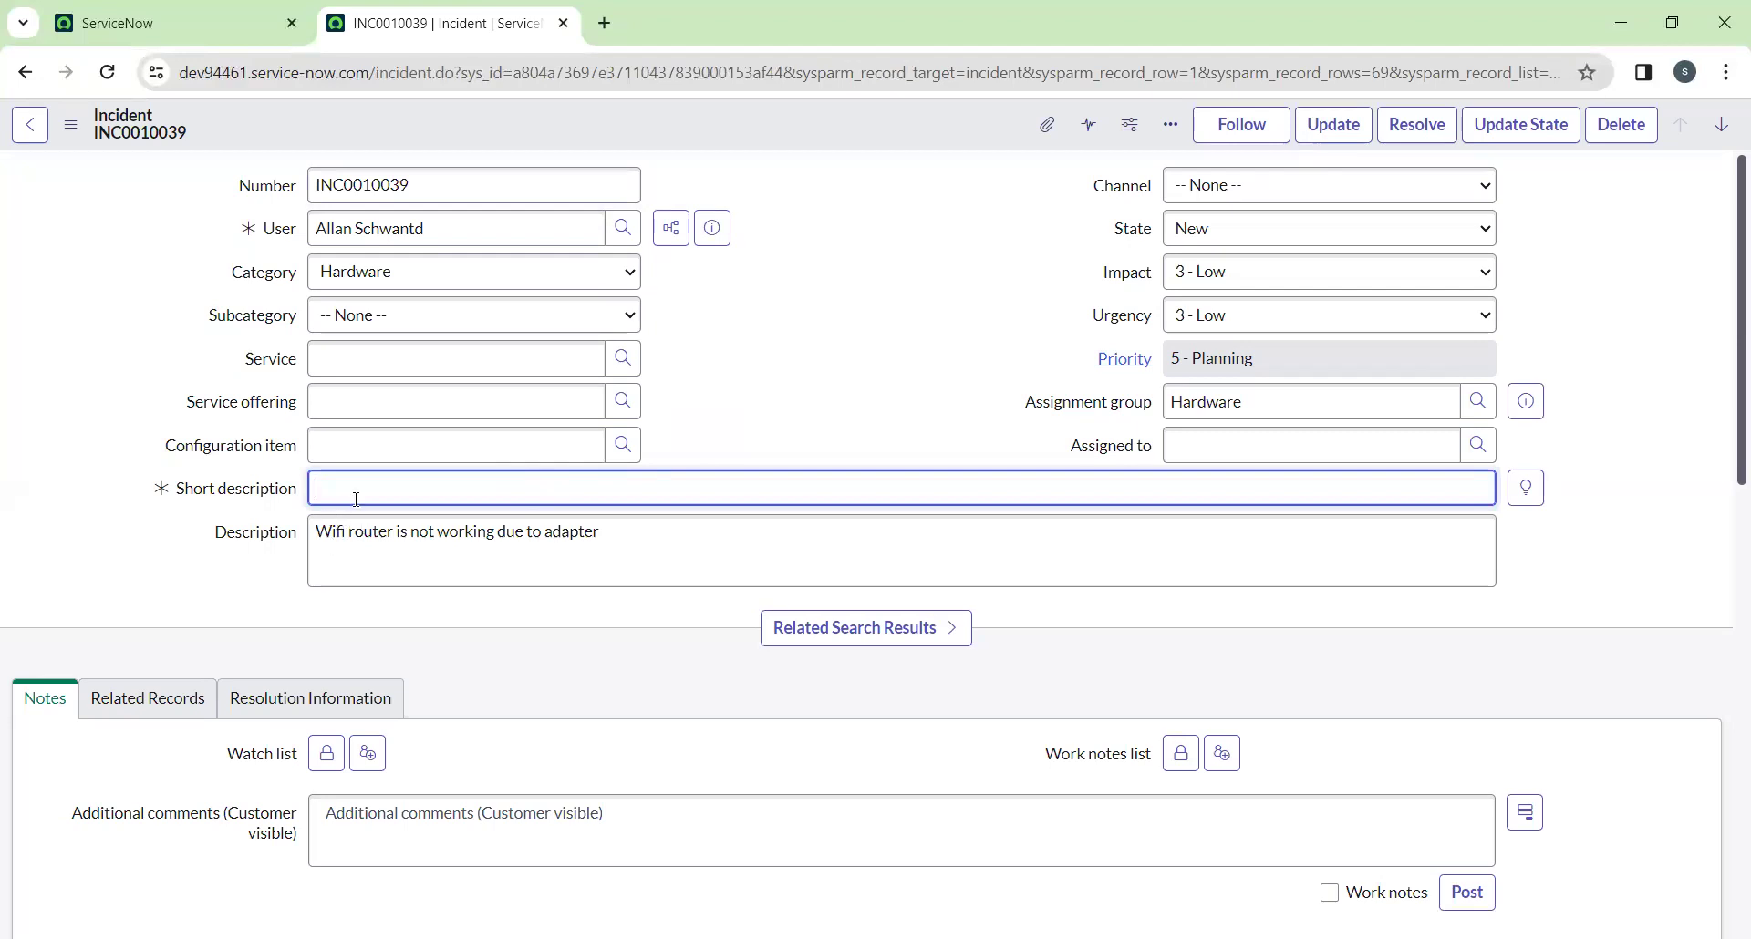
left_click(769, 351)
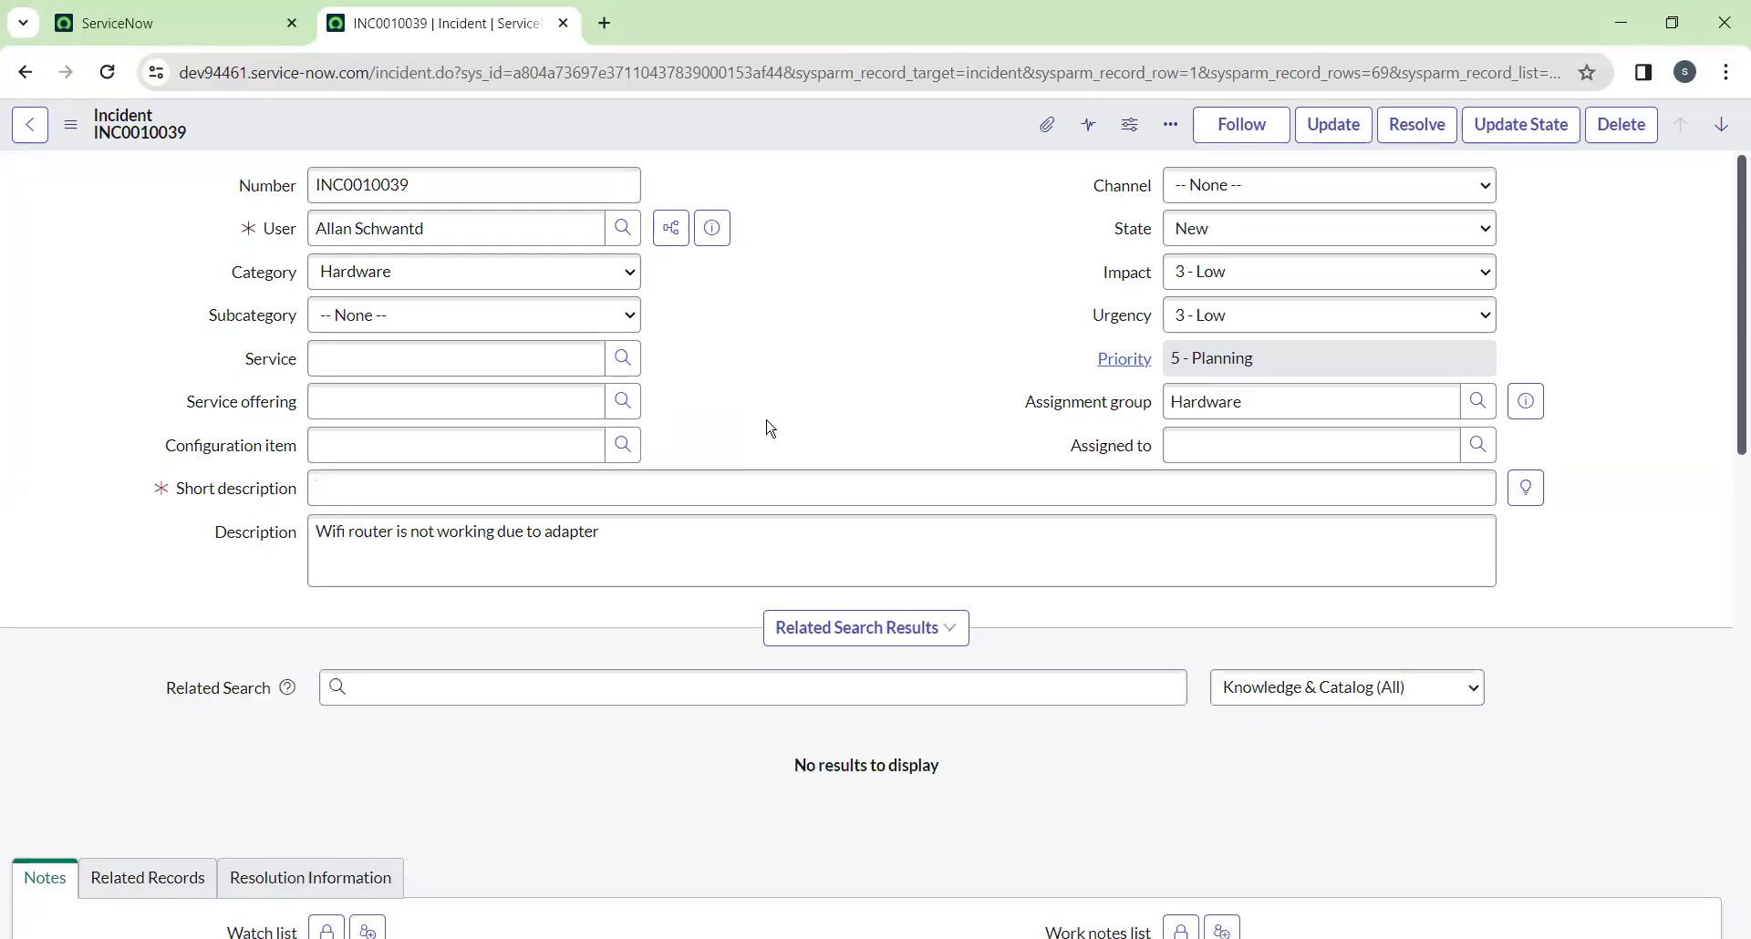
mouse_move(165, 492)
right_click(766, 134)
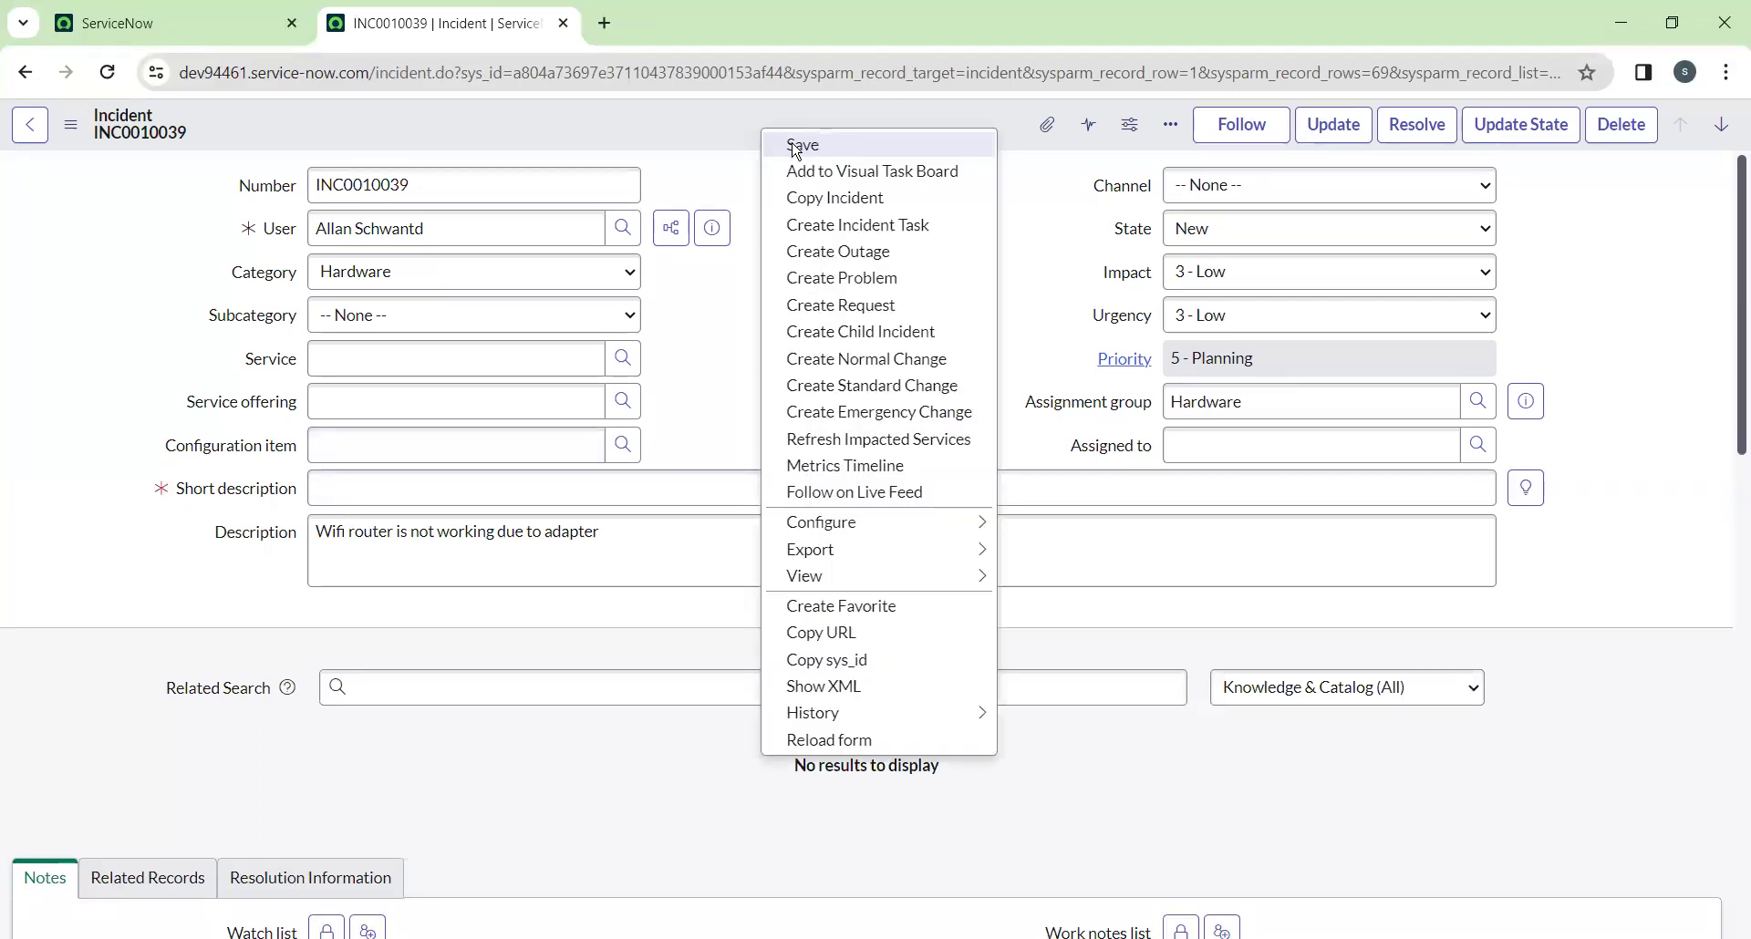
left_click(796, 151)
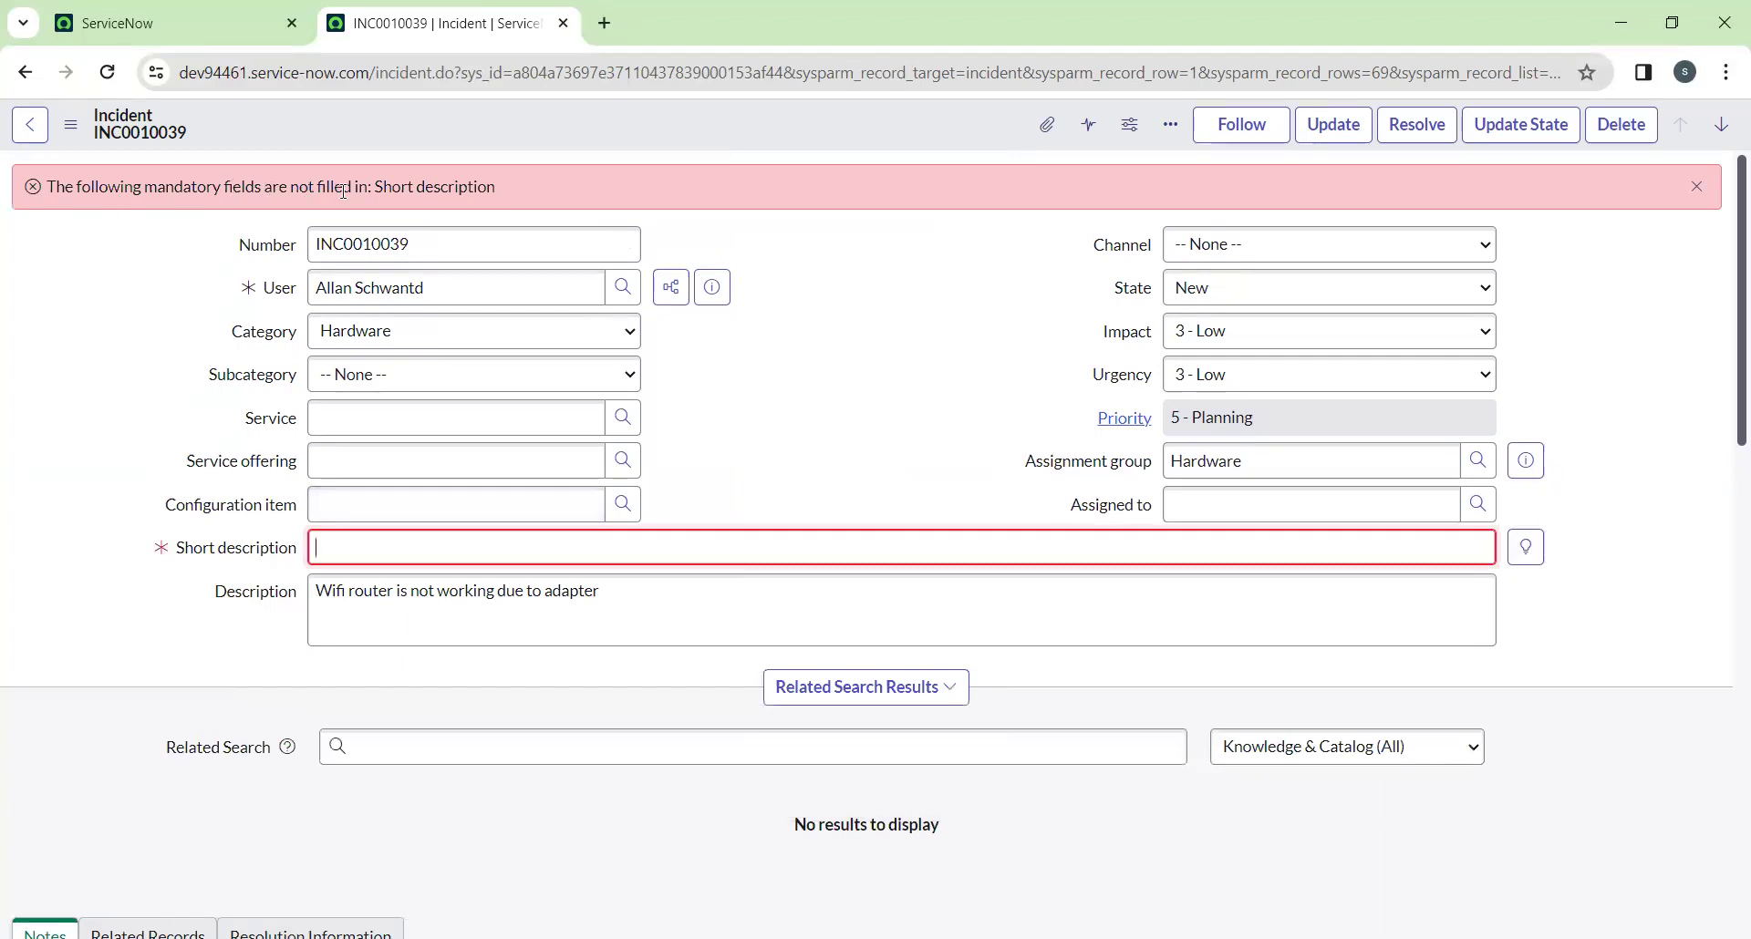
left_click_drag(372, 186, 500, 186)
left_click(852, 266)
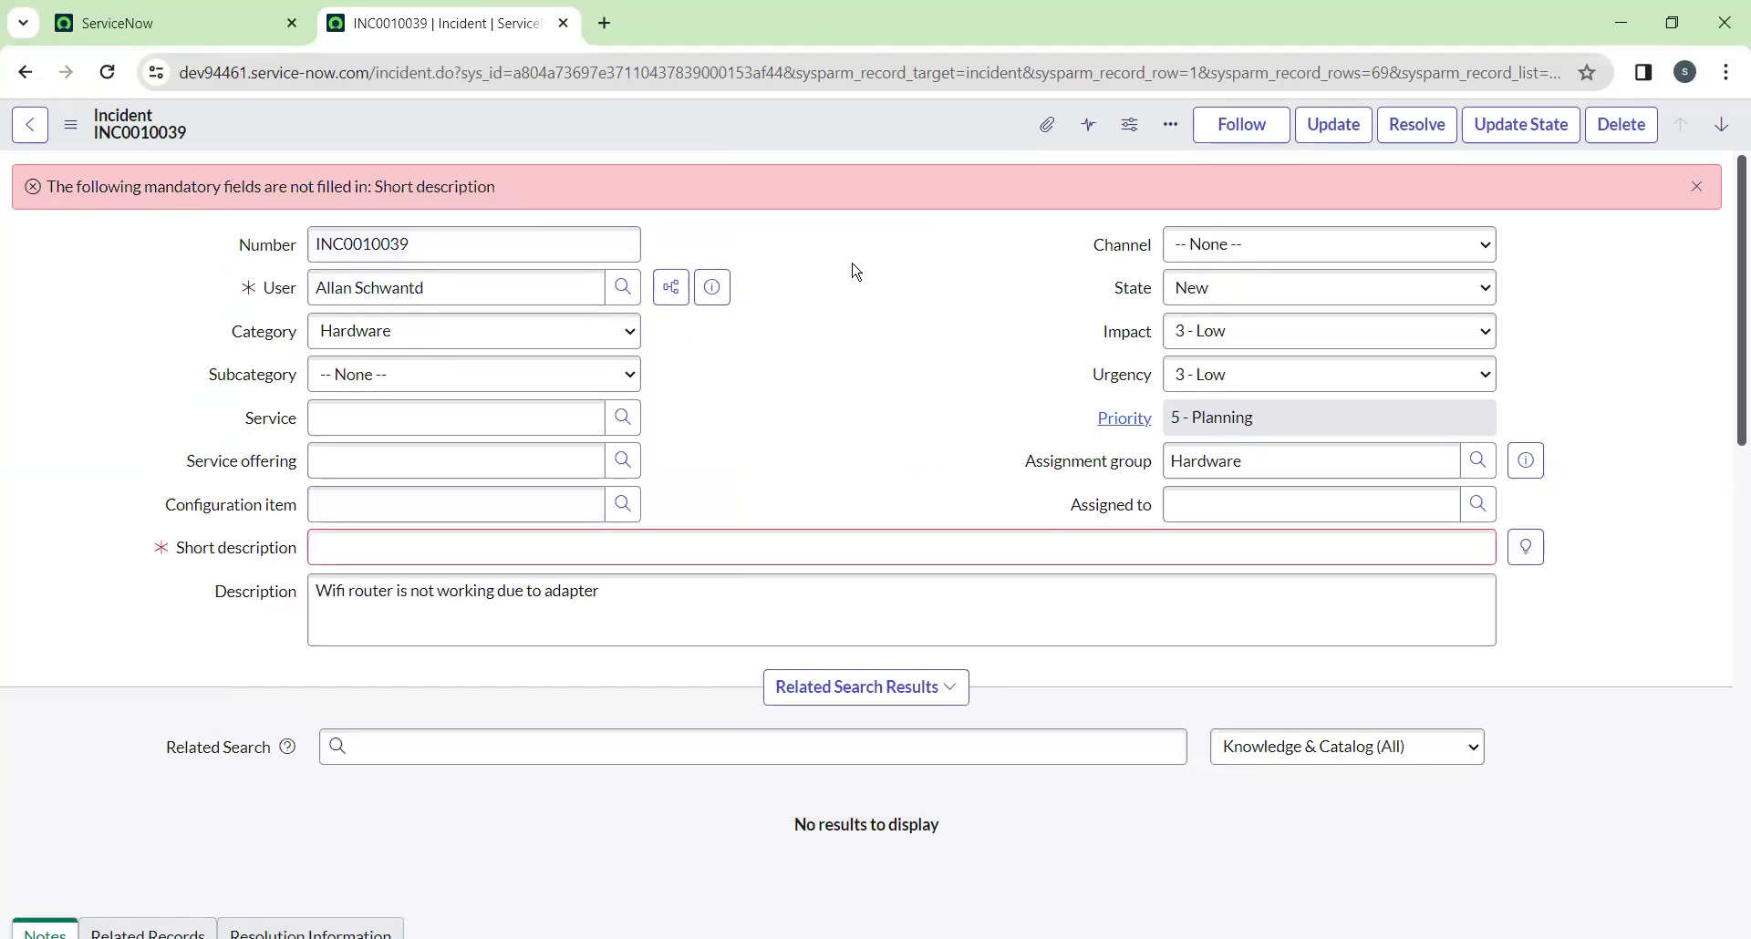
Clear the incident's User field as well and try to save the record with both mandatory fields empty
left_click(431, 290)
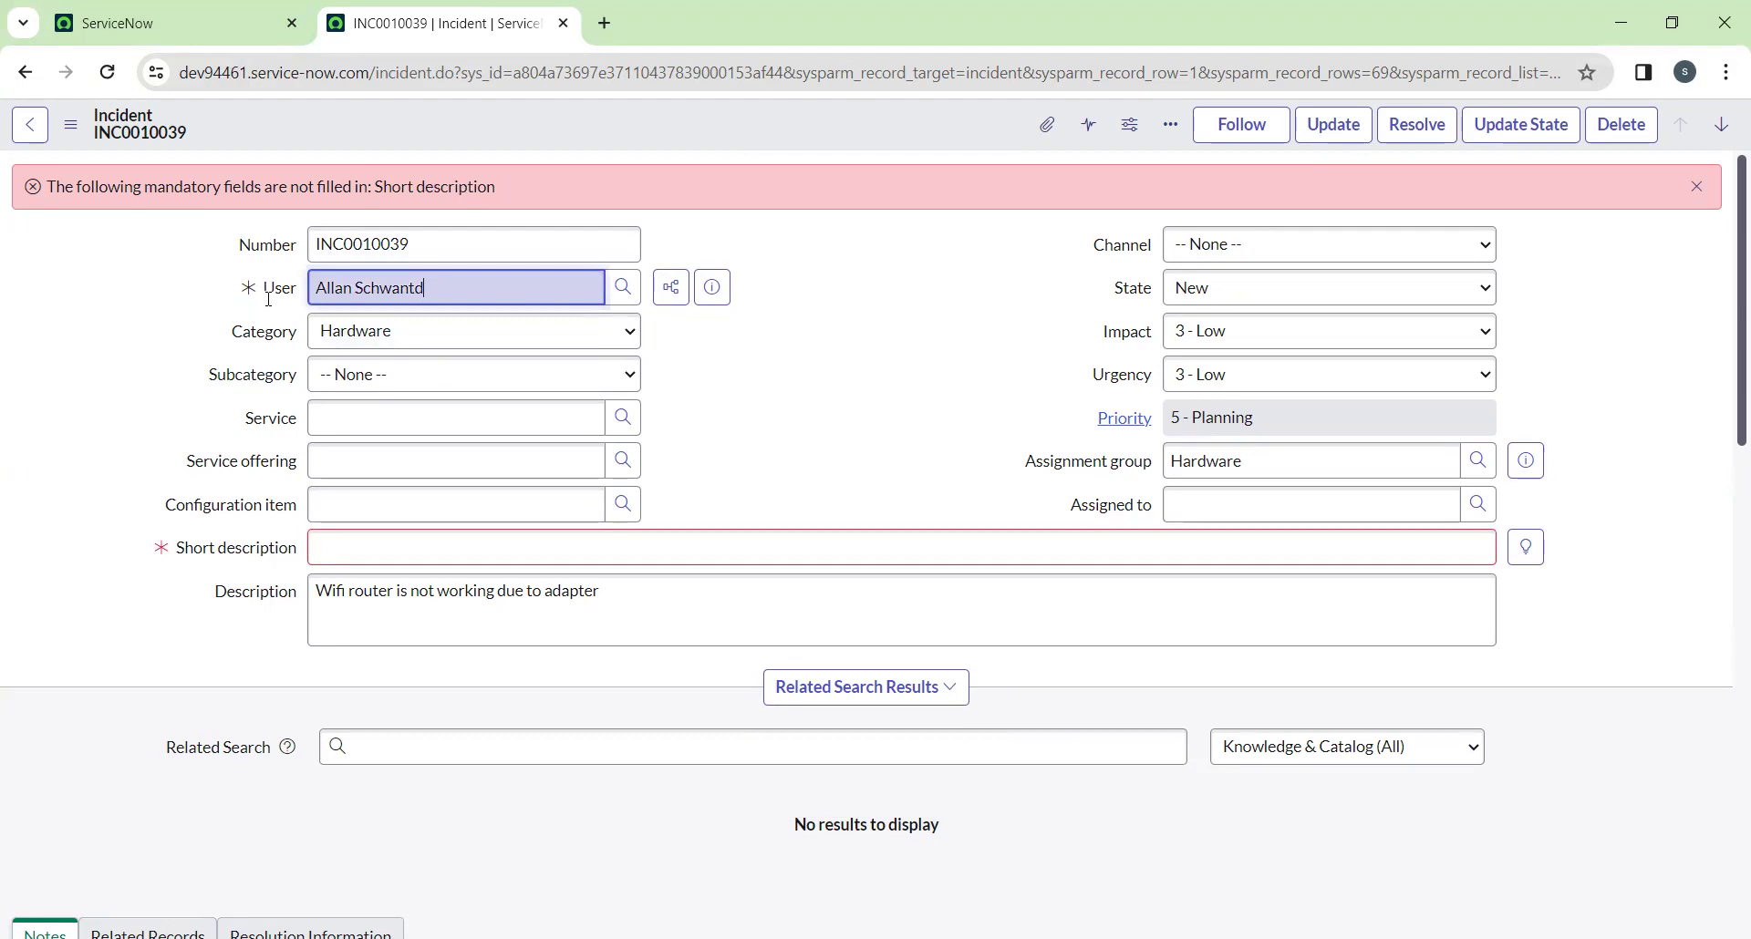
key("ctrl+a")
key("BackSpace")
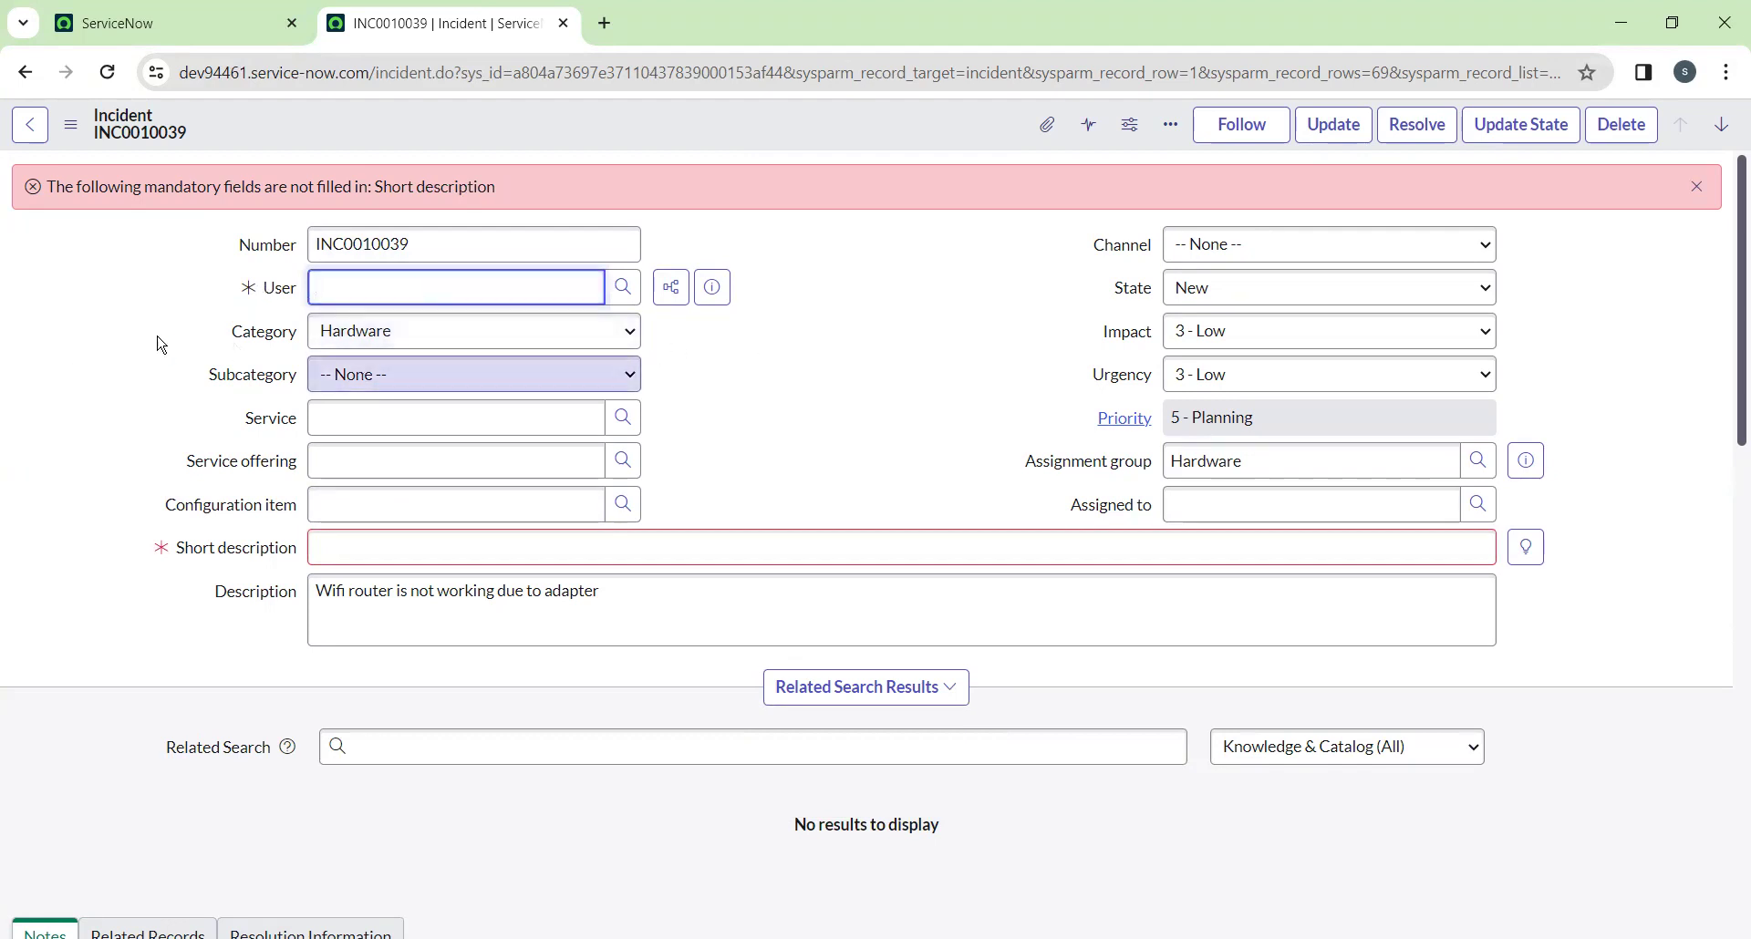
left_click(915, 344)
right_click(496, 134)
left_click(515, 143)
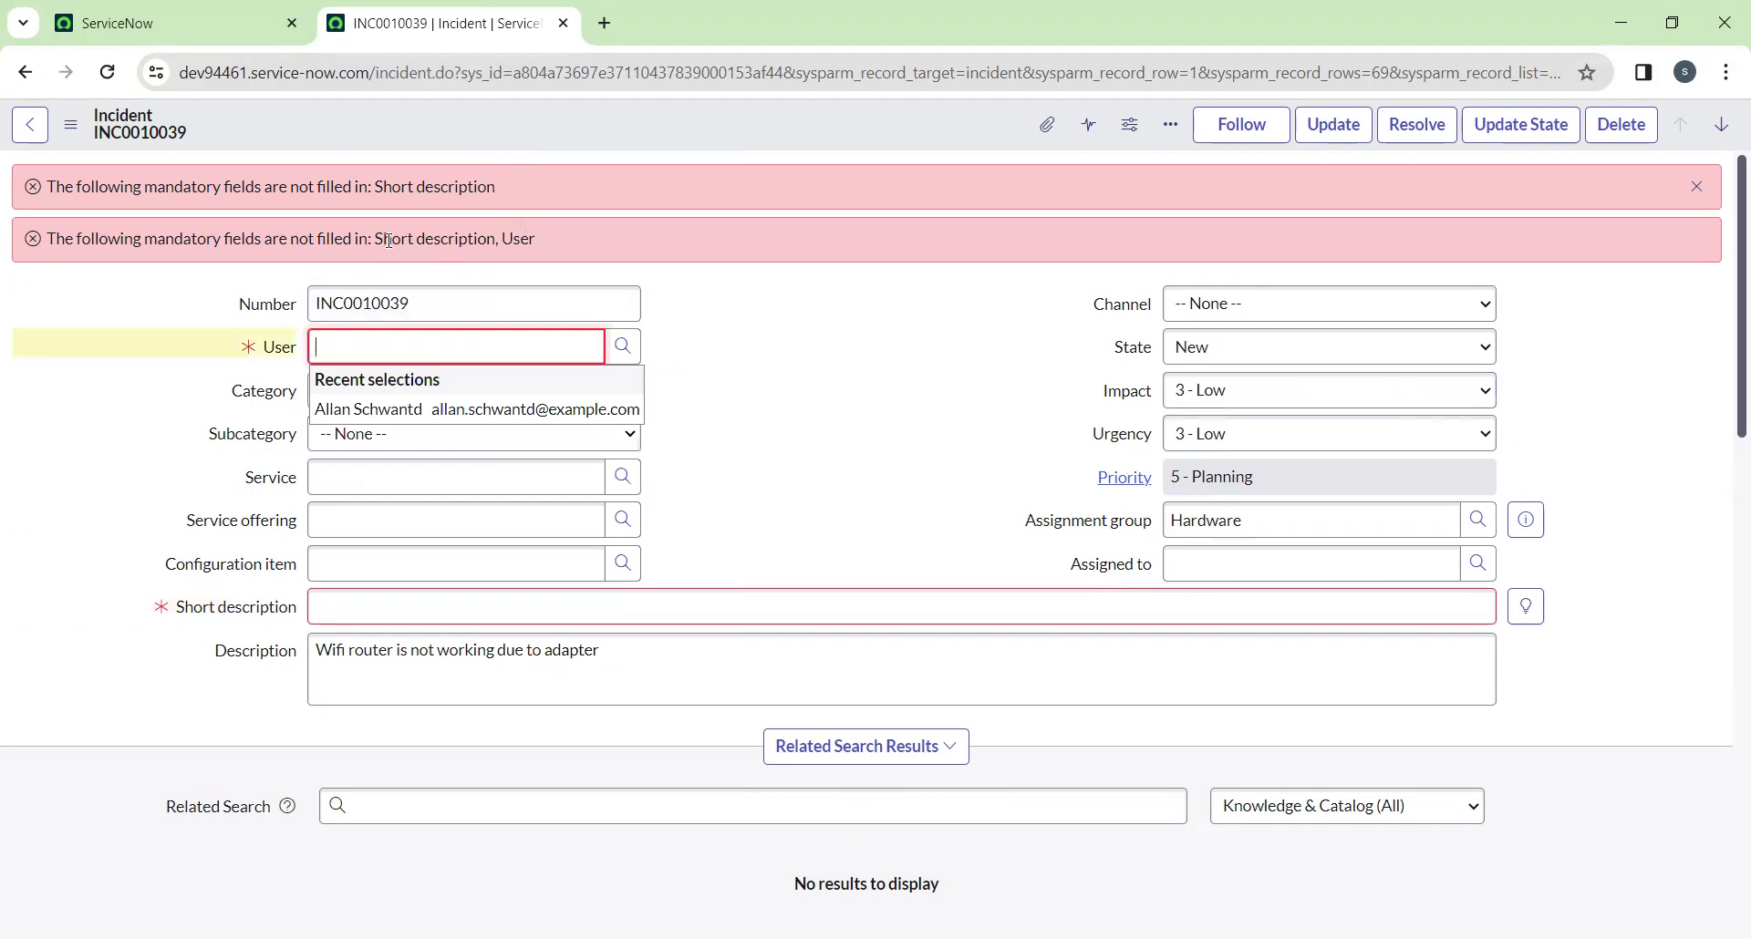
left_click_drag(377, 240, 538, 246)
left_click(946, 422)
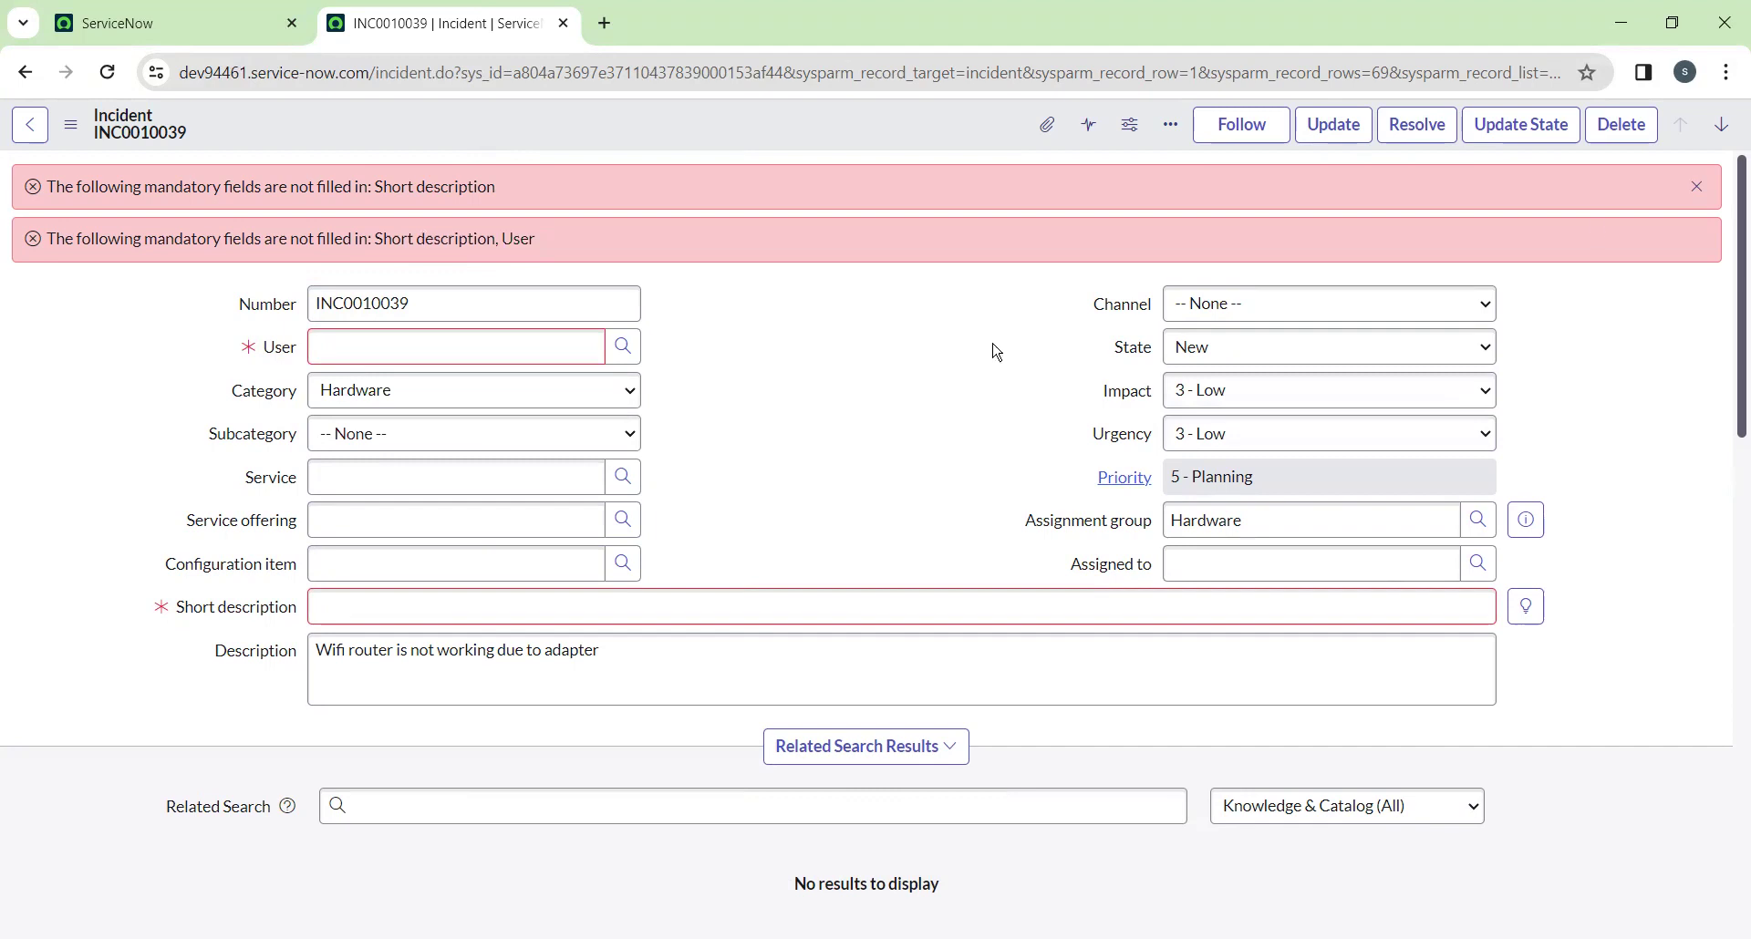
Dismiss the error messages and refill the User field with the recently selected person
left_click(1697, 186)
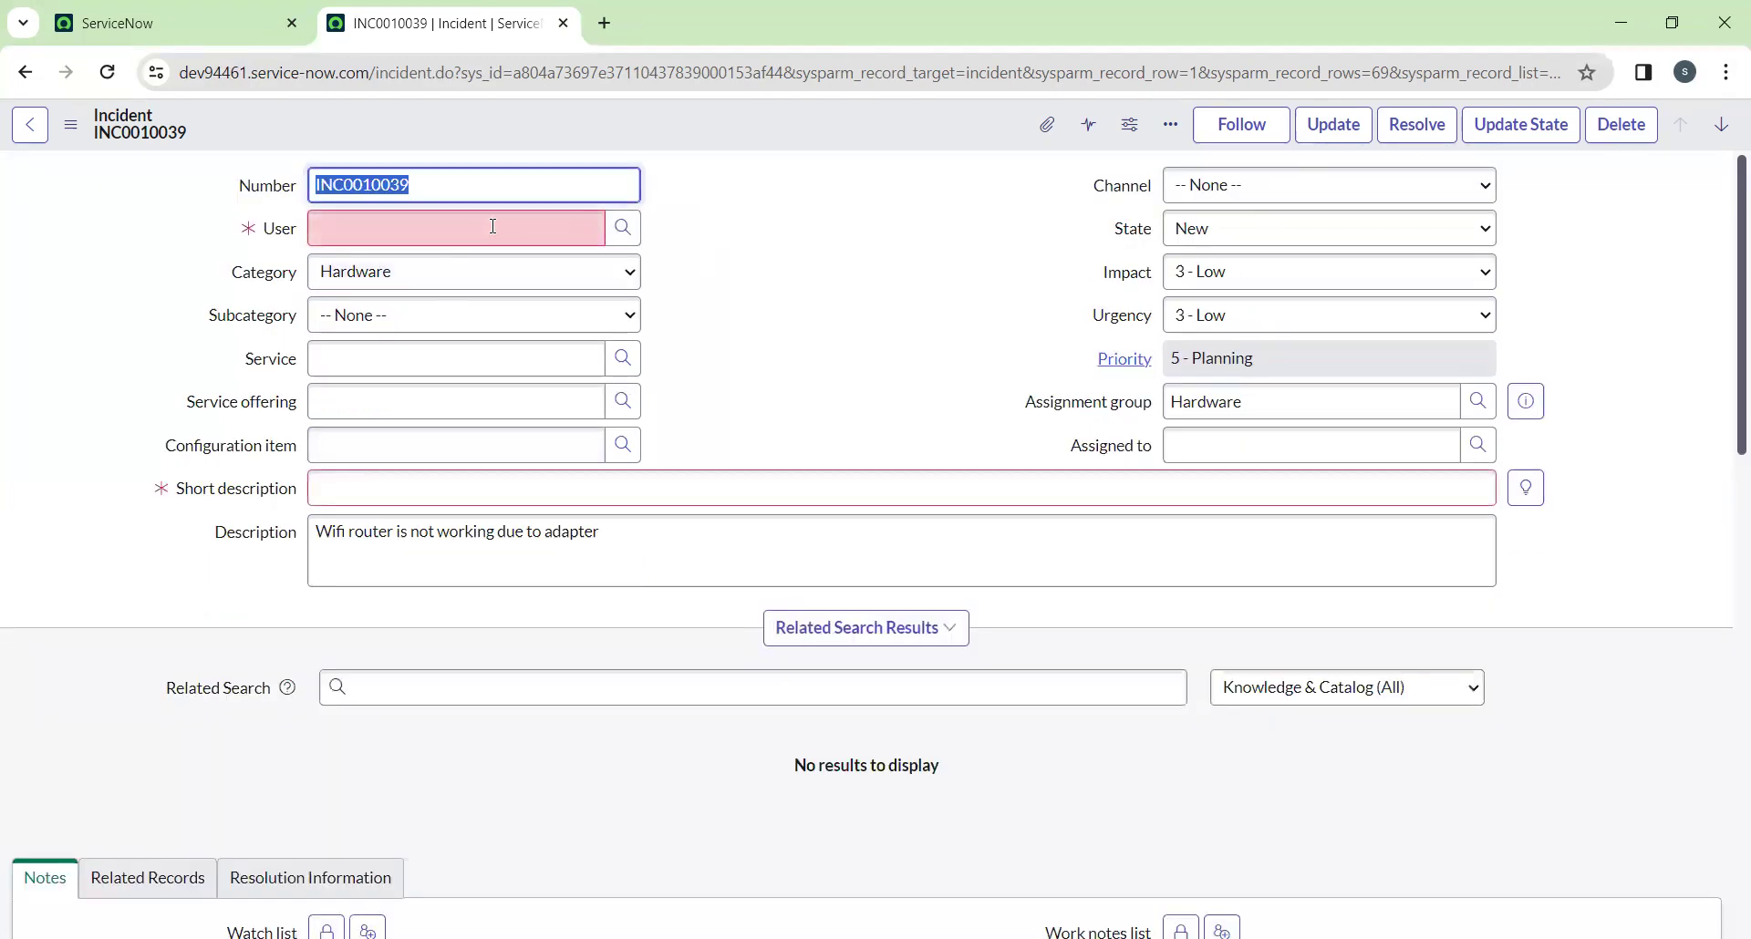
left_click(492, 226)
left_click(438, 290)
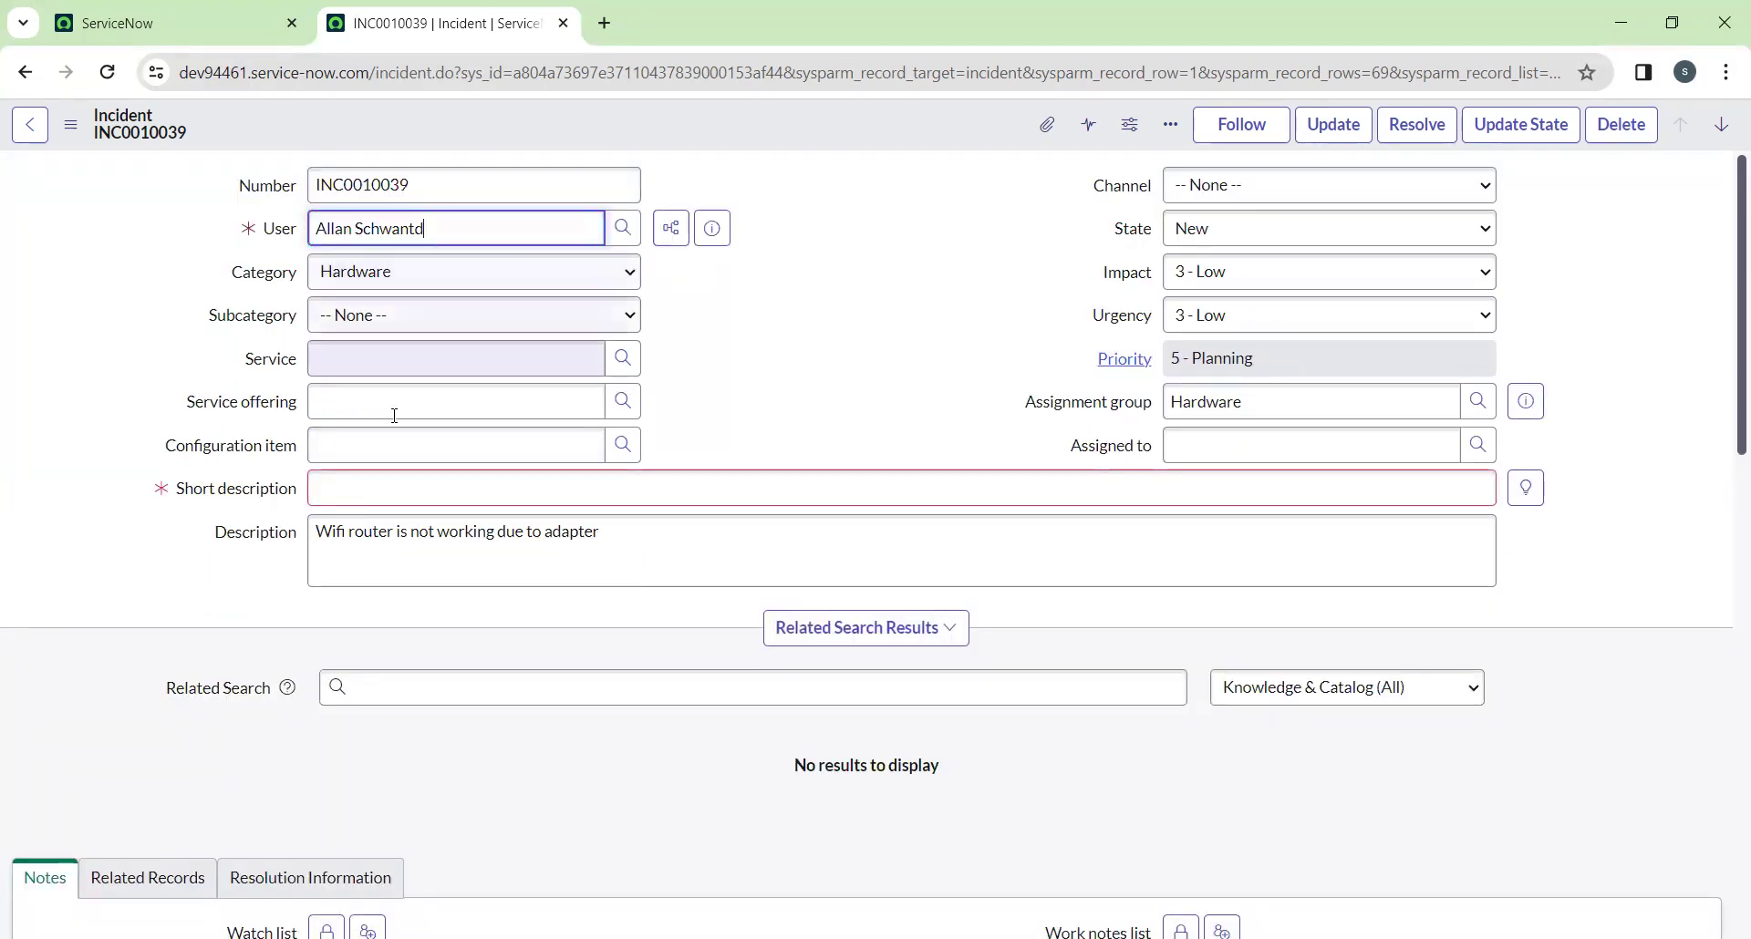
Enter "test" as the incident's short description and save the record
left_click(404, 473)
type("r")
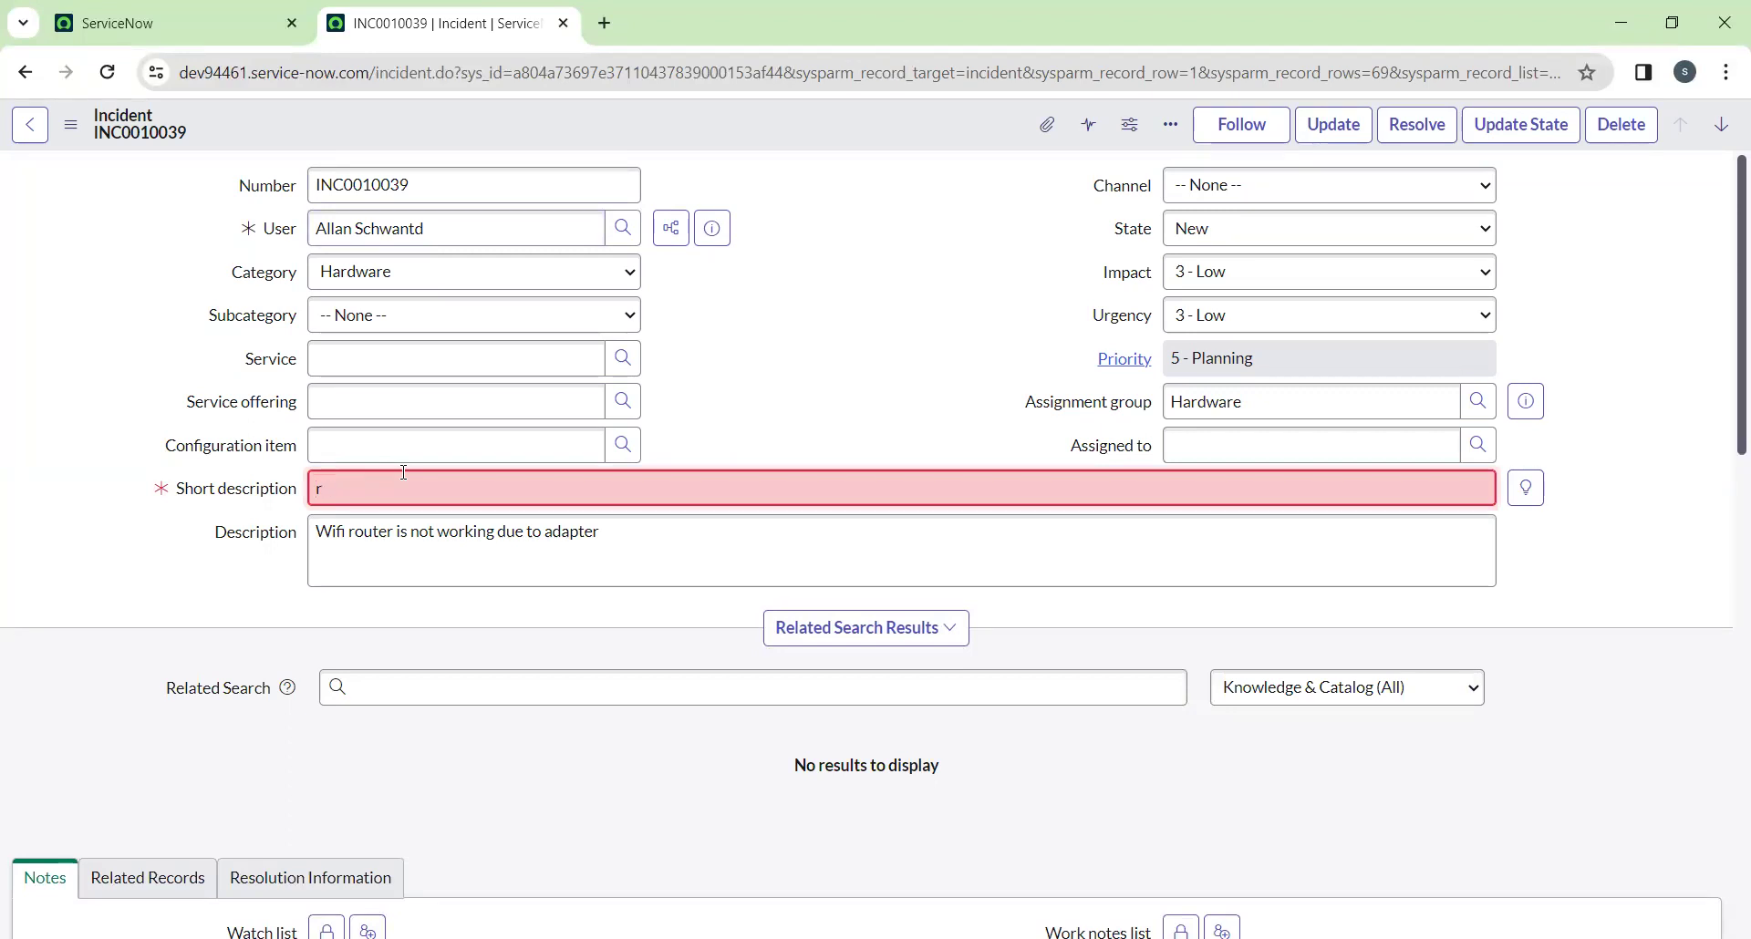
key("BackSpace")
type("tes")
right_click(775, 127)
left_click(802, 142)
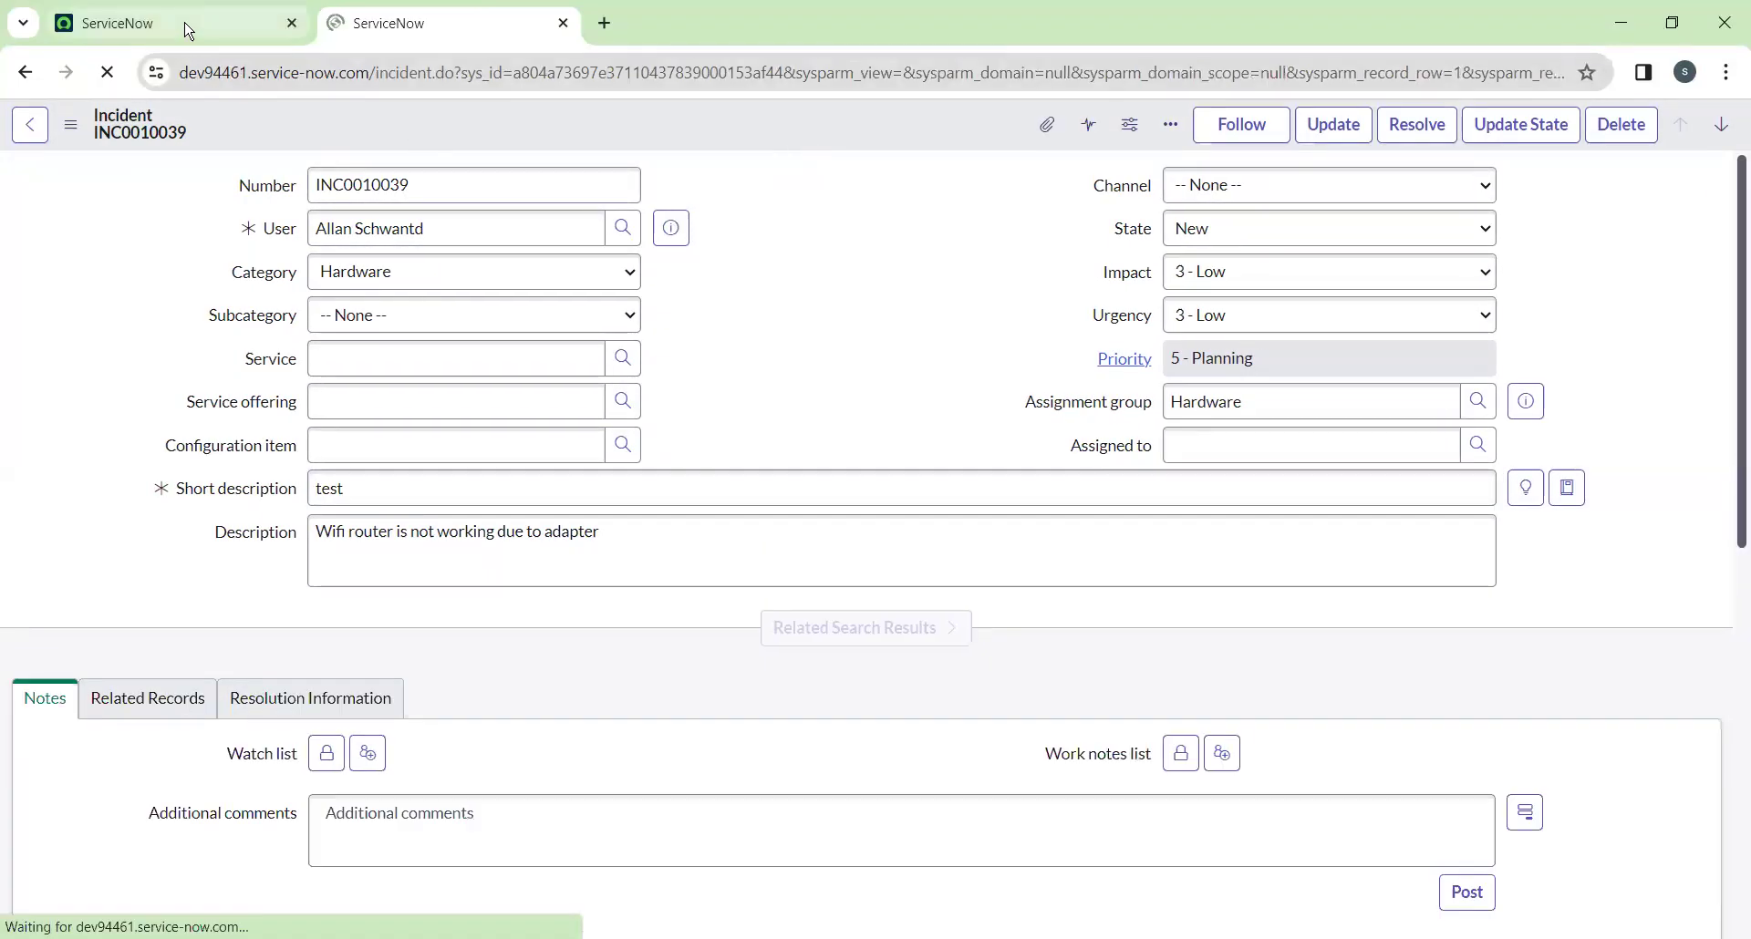
Find UI Policies under System UI, open its list in a new browser tab and start a new UI policy record
left_click(189, 32)
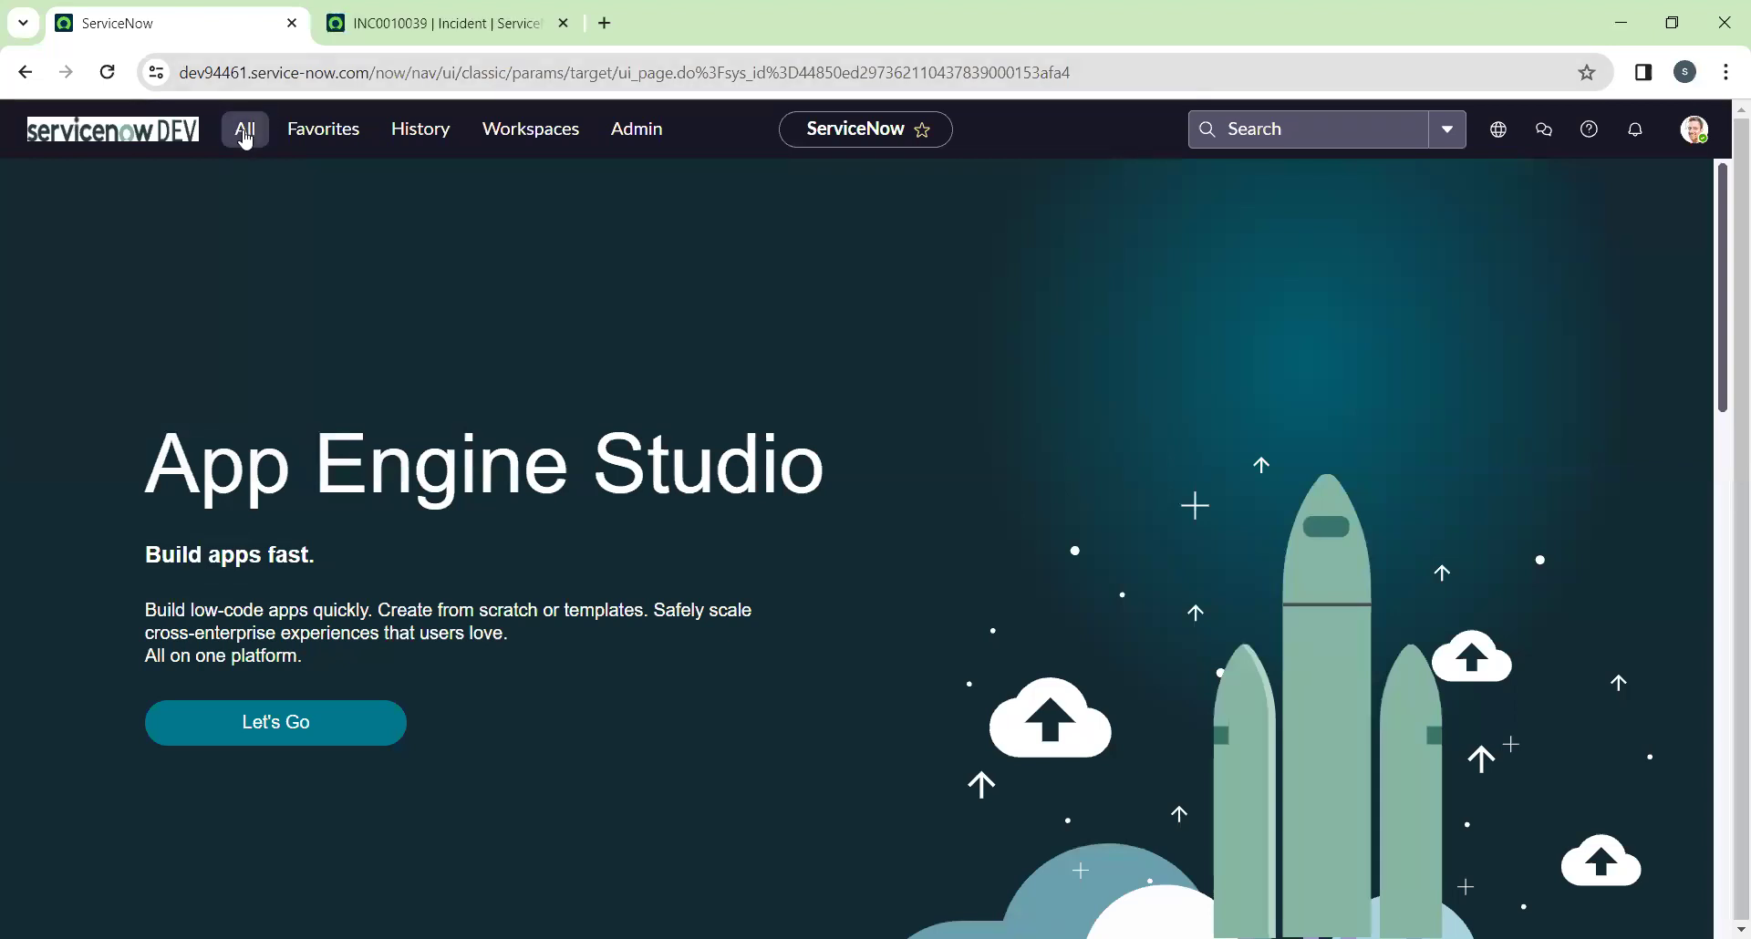
left_click(244, 132)
double_click(219, 186)
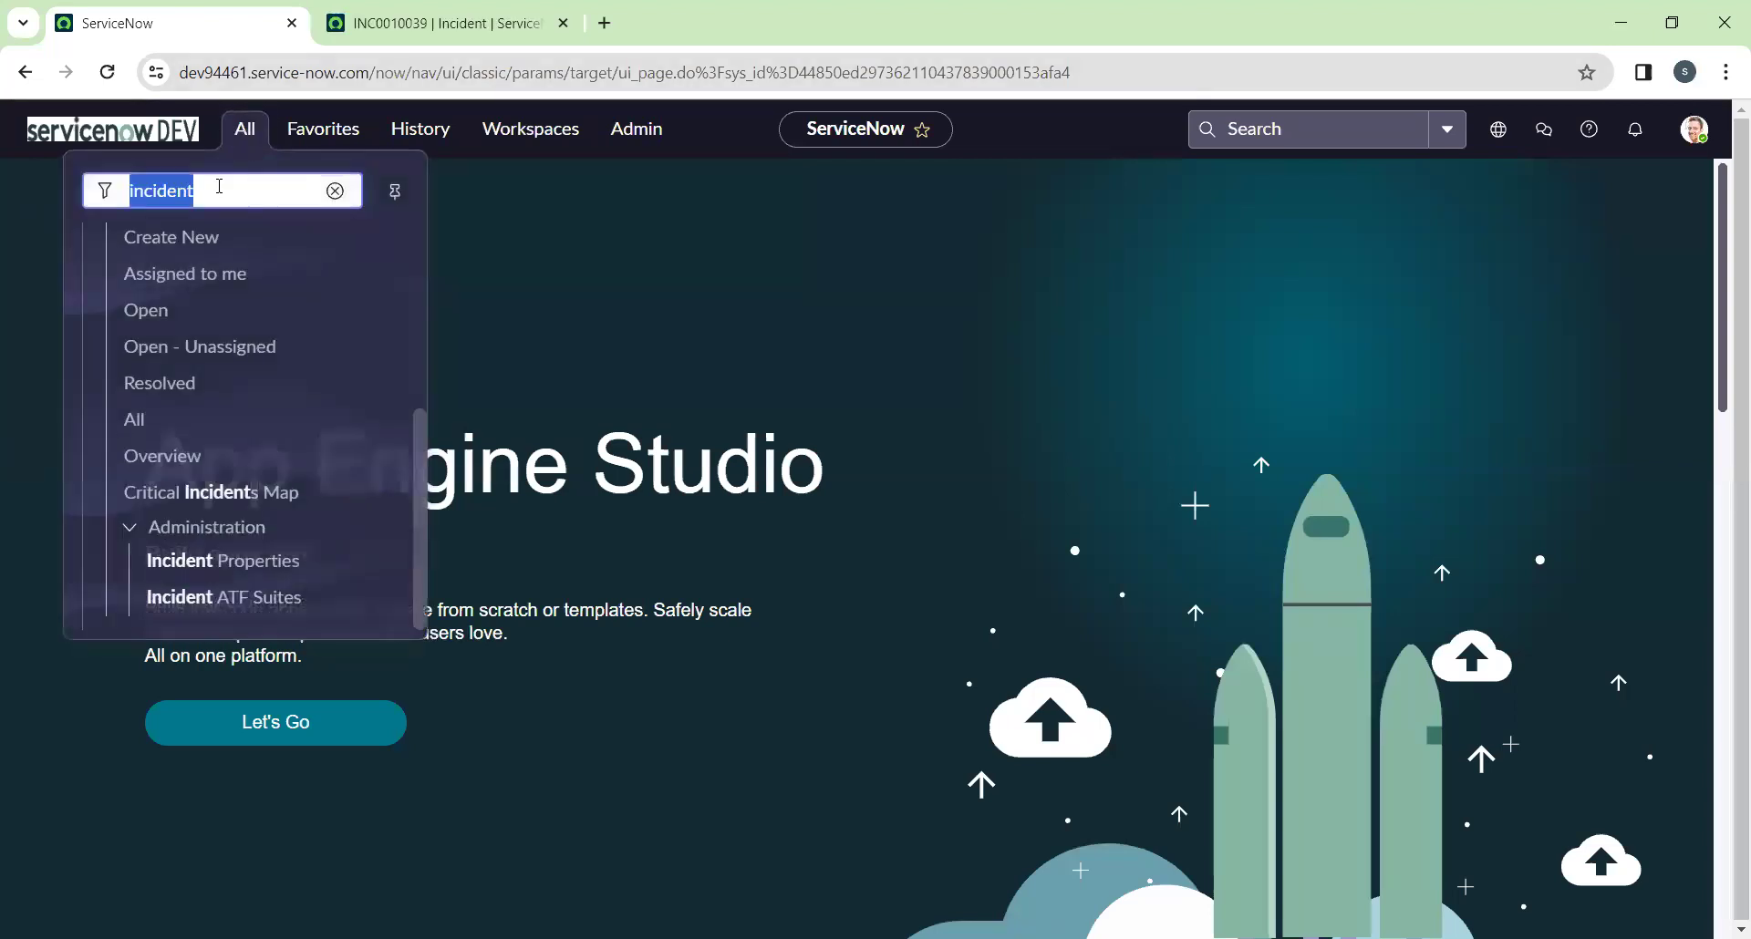
type("ui policy")
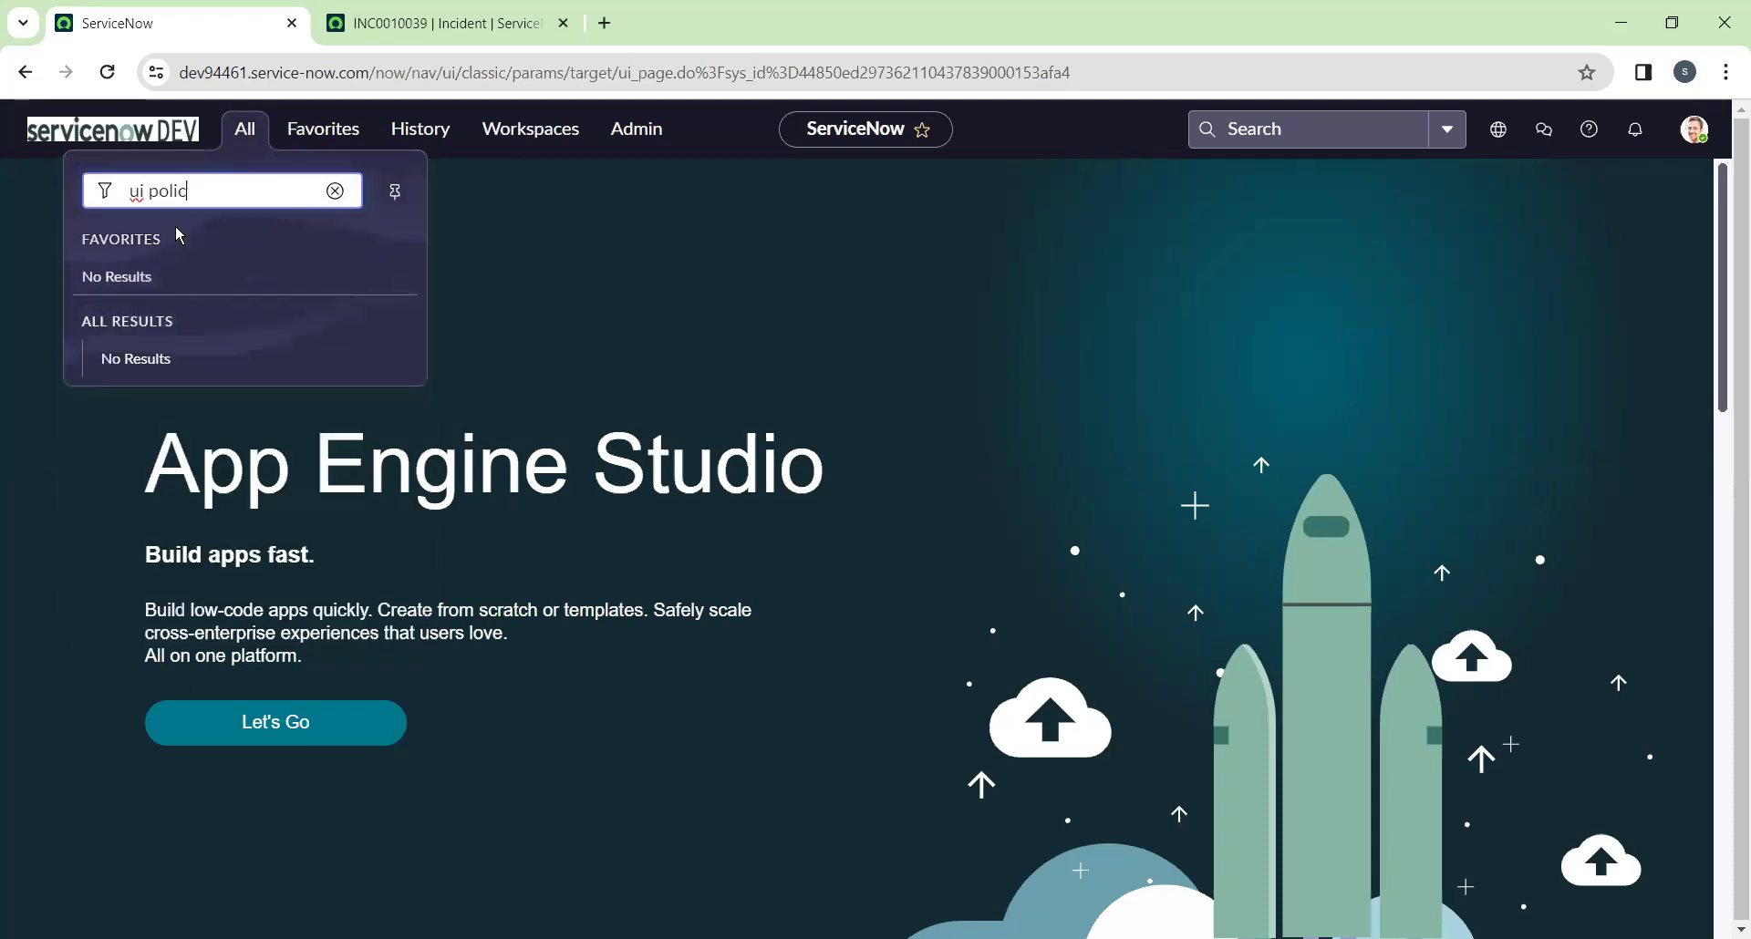
key("BackSpace")
scroll(273, 565, "down", 2)
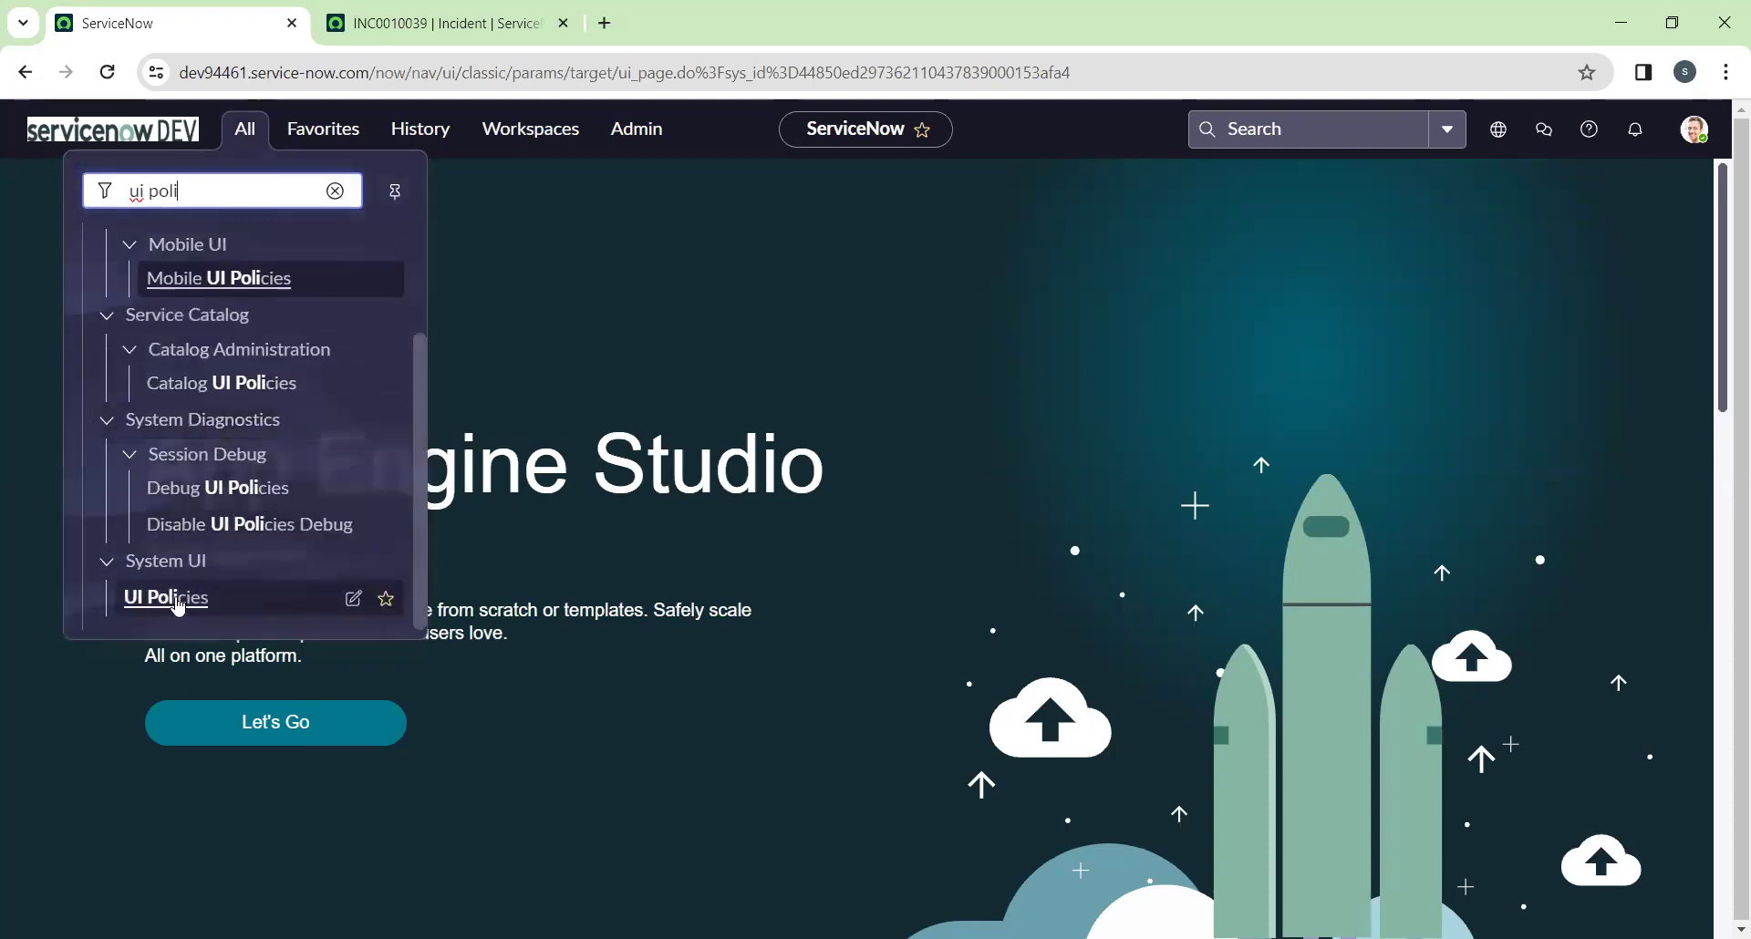
scroll(203, 532, "up", 1)
scroll(203, 531, "up", 1)
scroll(227, 559, "down", 2)
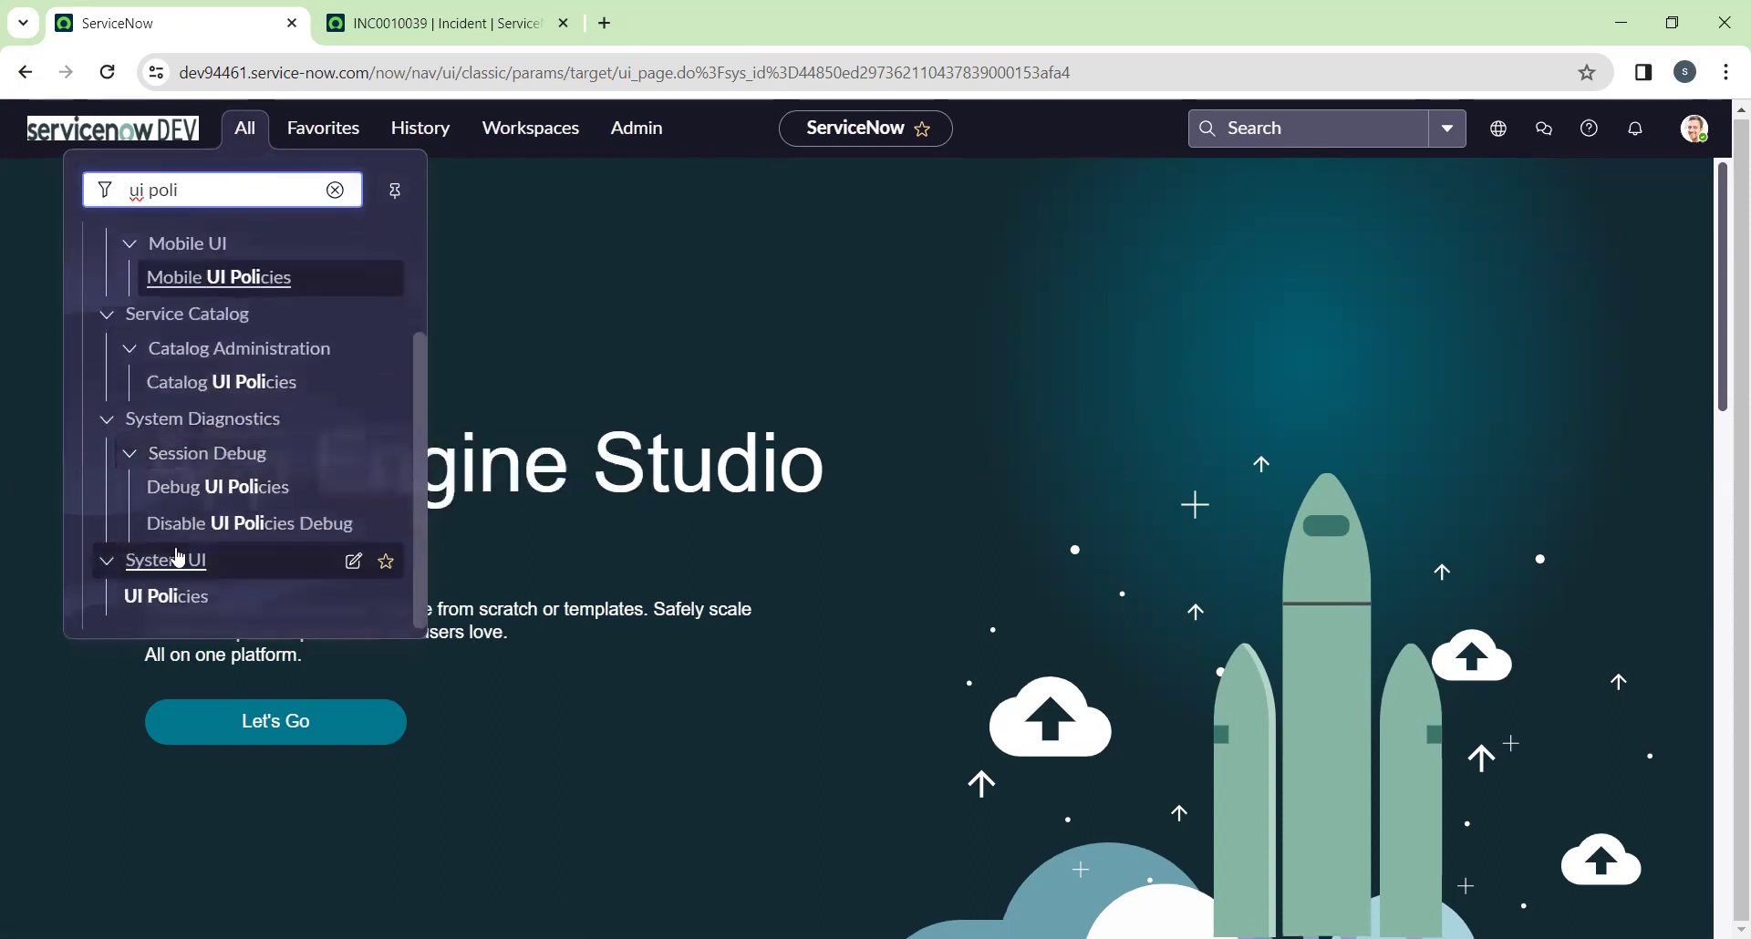
middle_click(148, 598)
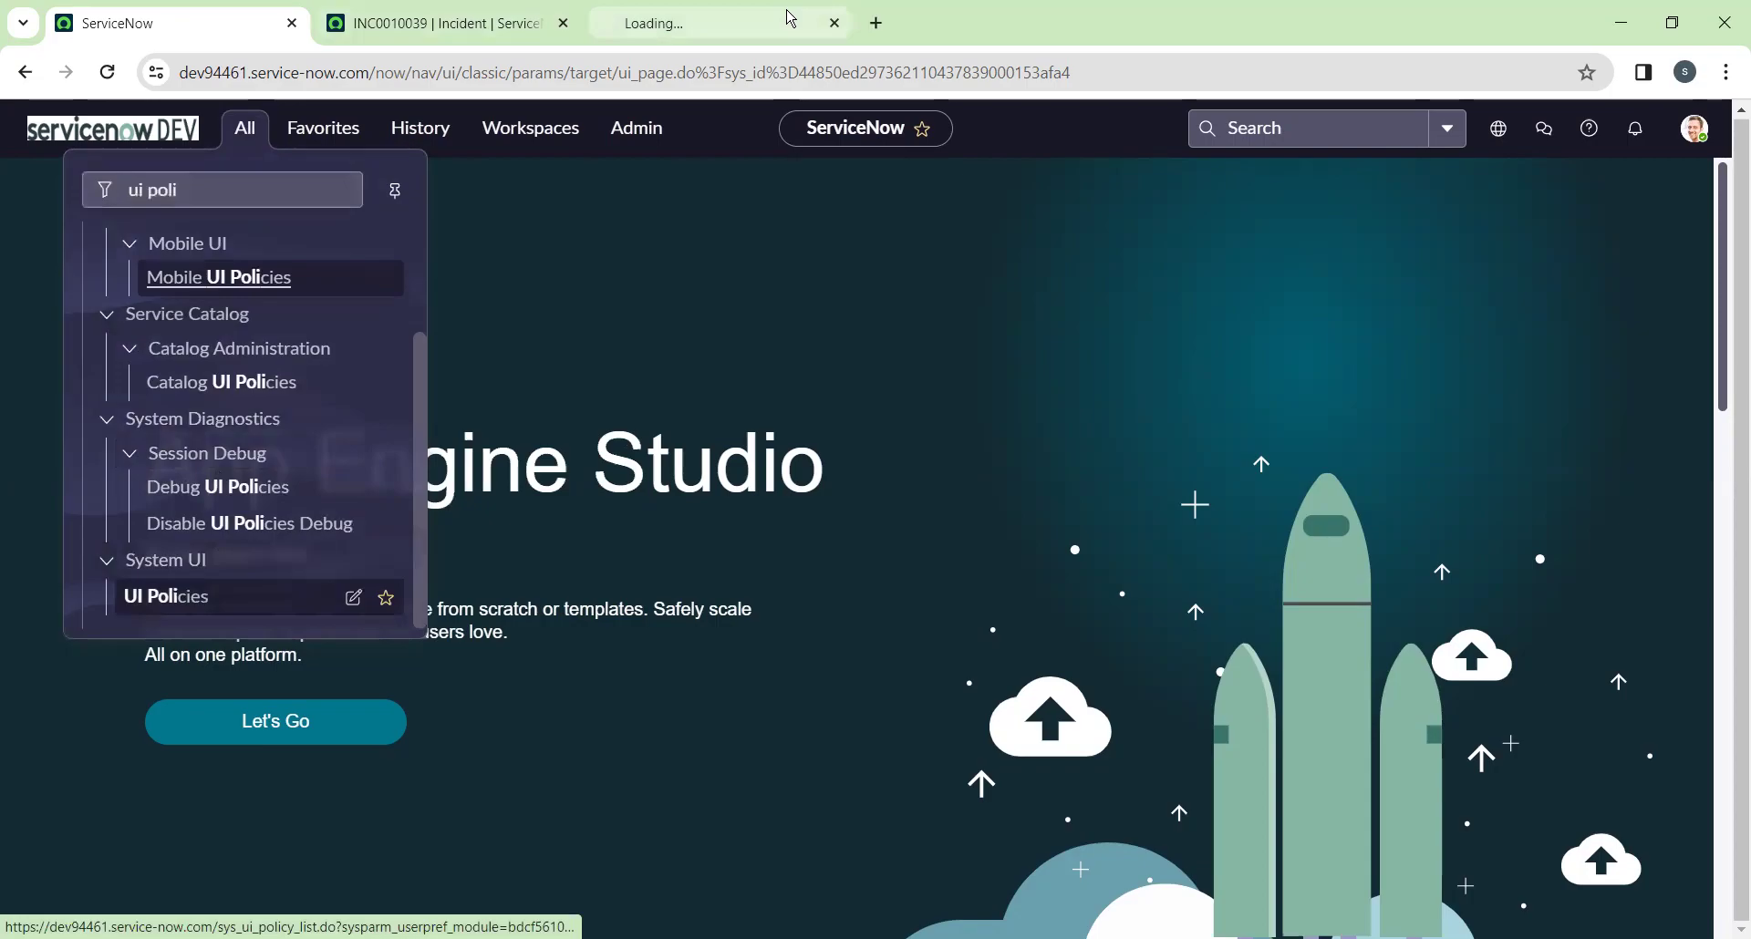
left_click(790, 18)
left_click_drag(759, 39, 501, 20)
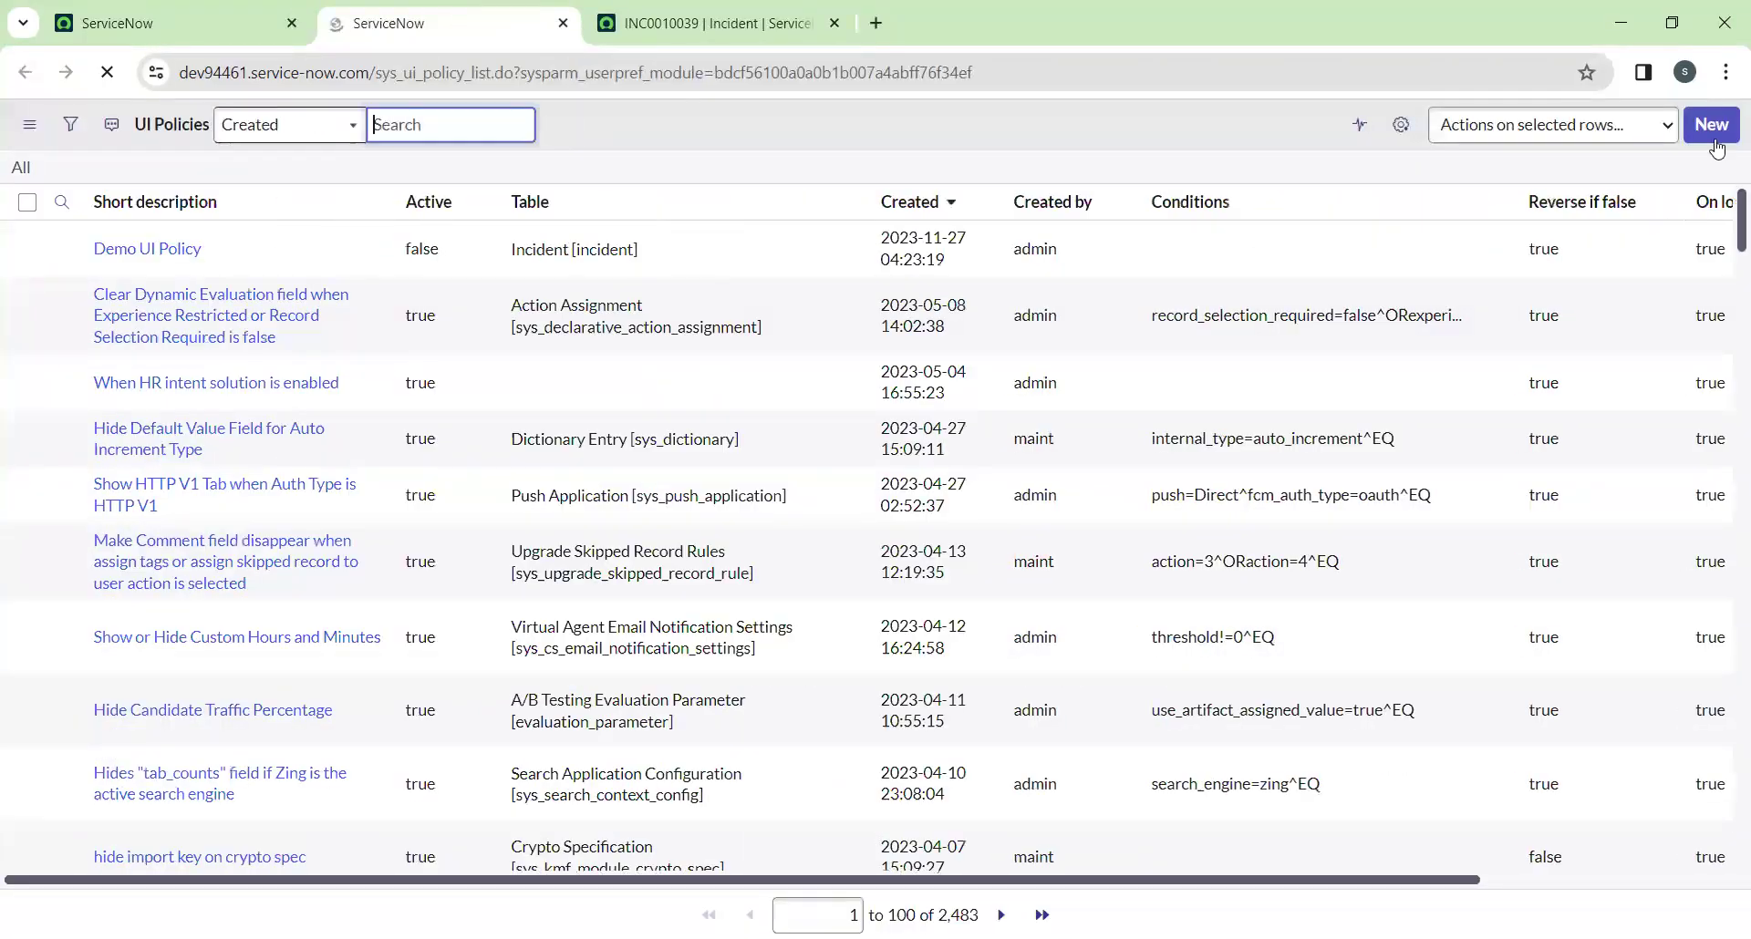
Set the category of incident INC0010039 to Inquiry / Help and view the subcategory choices it offers
left_click(730, 18)
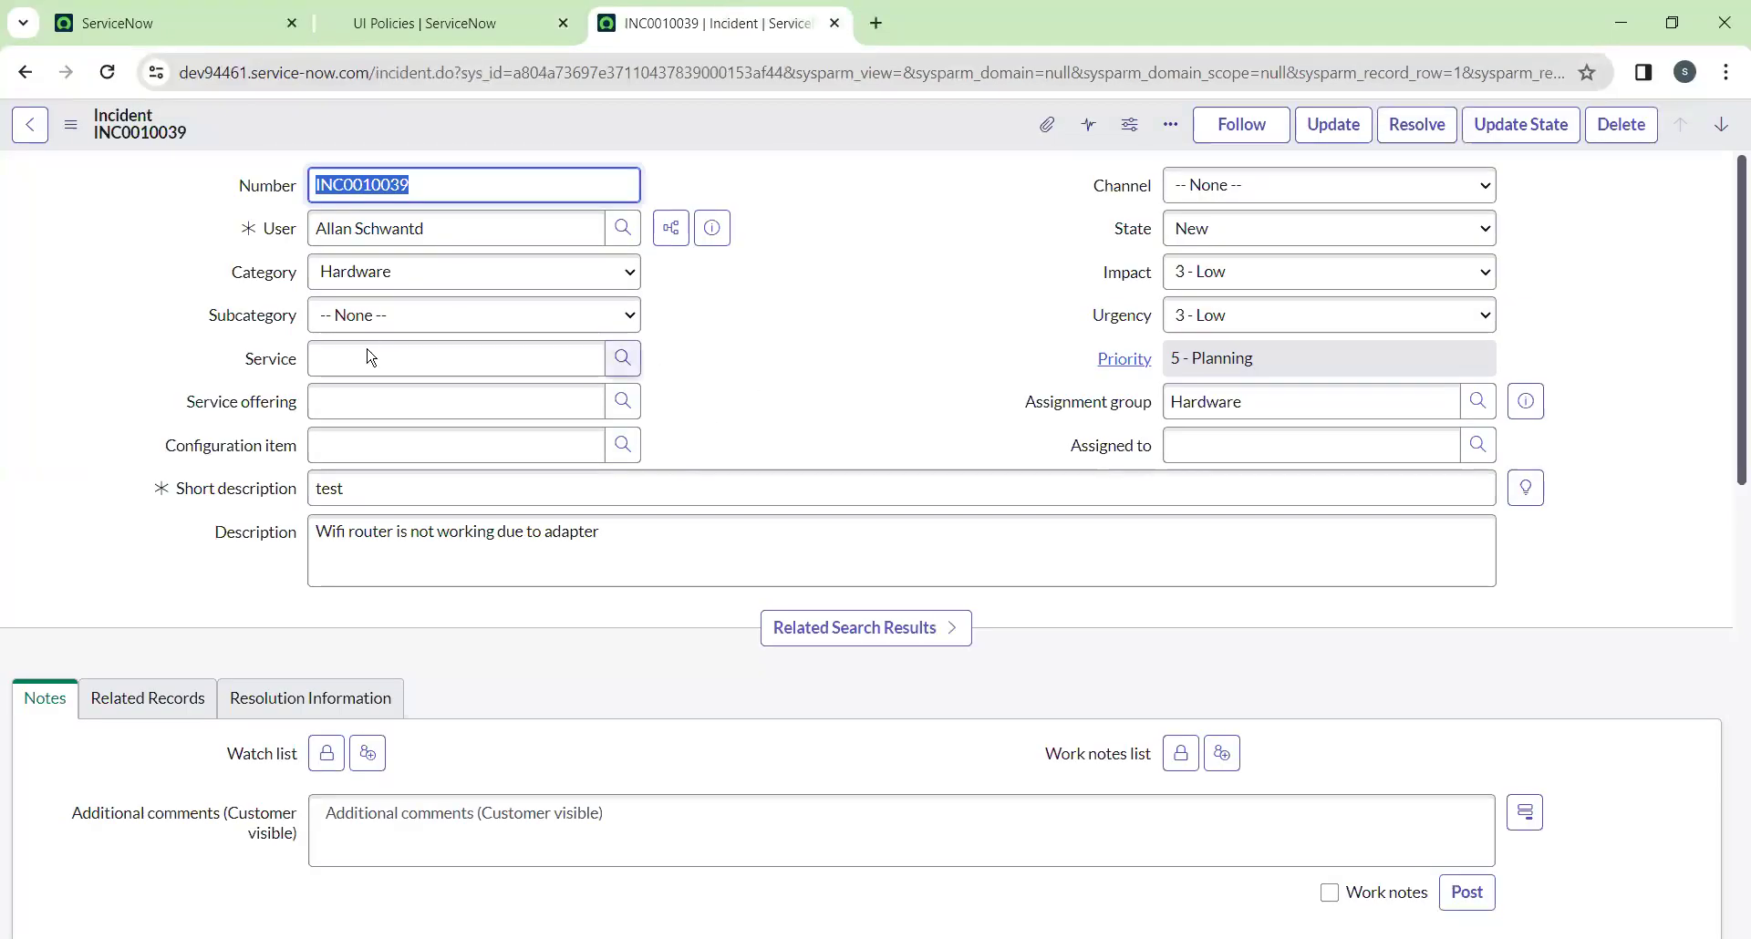
left_click(366, 280)
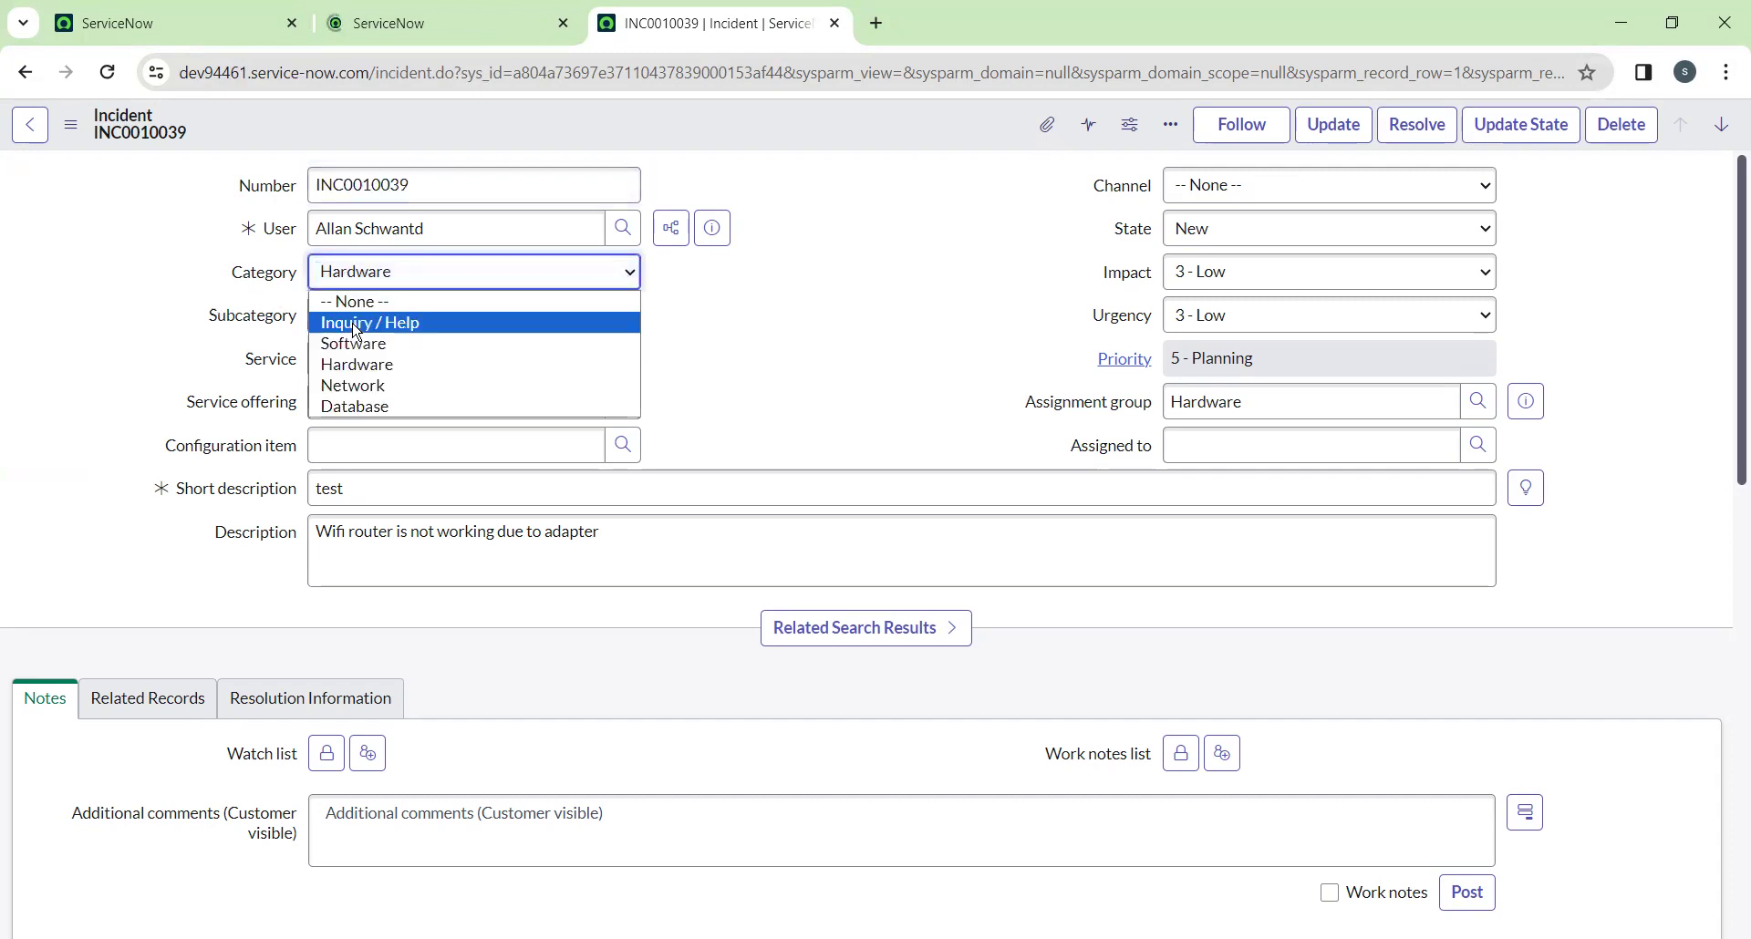
left_click(356, 325)
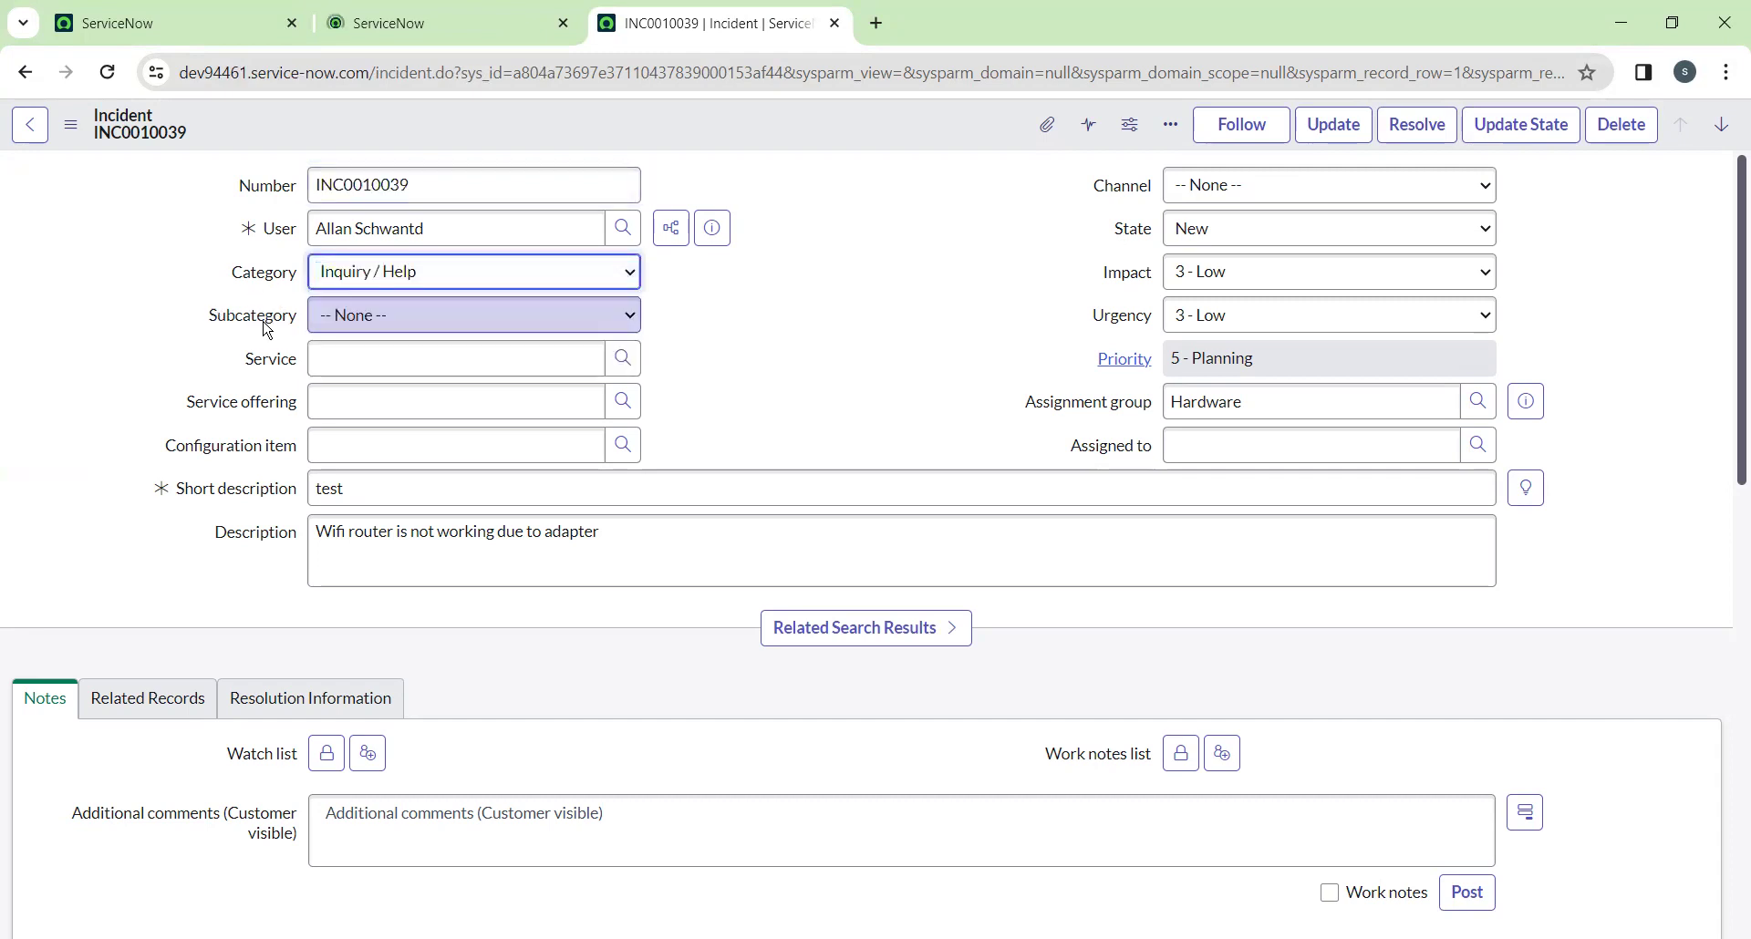
left_click(359, 316)
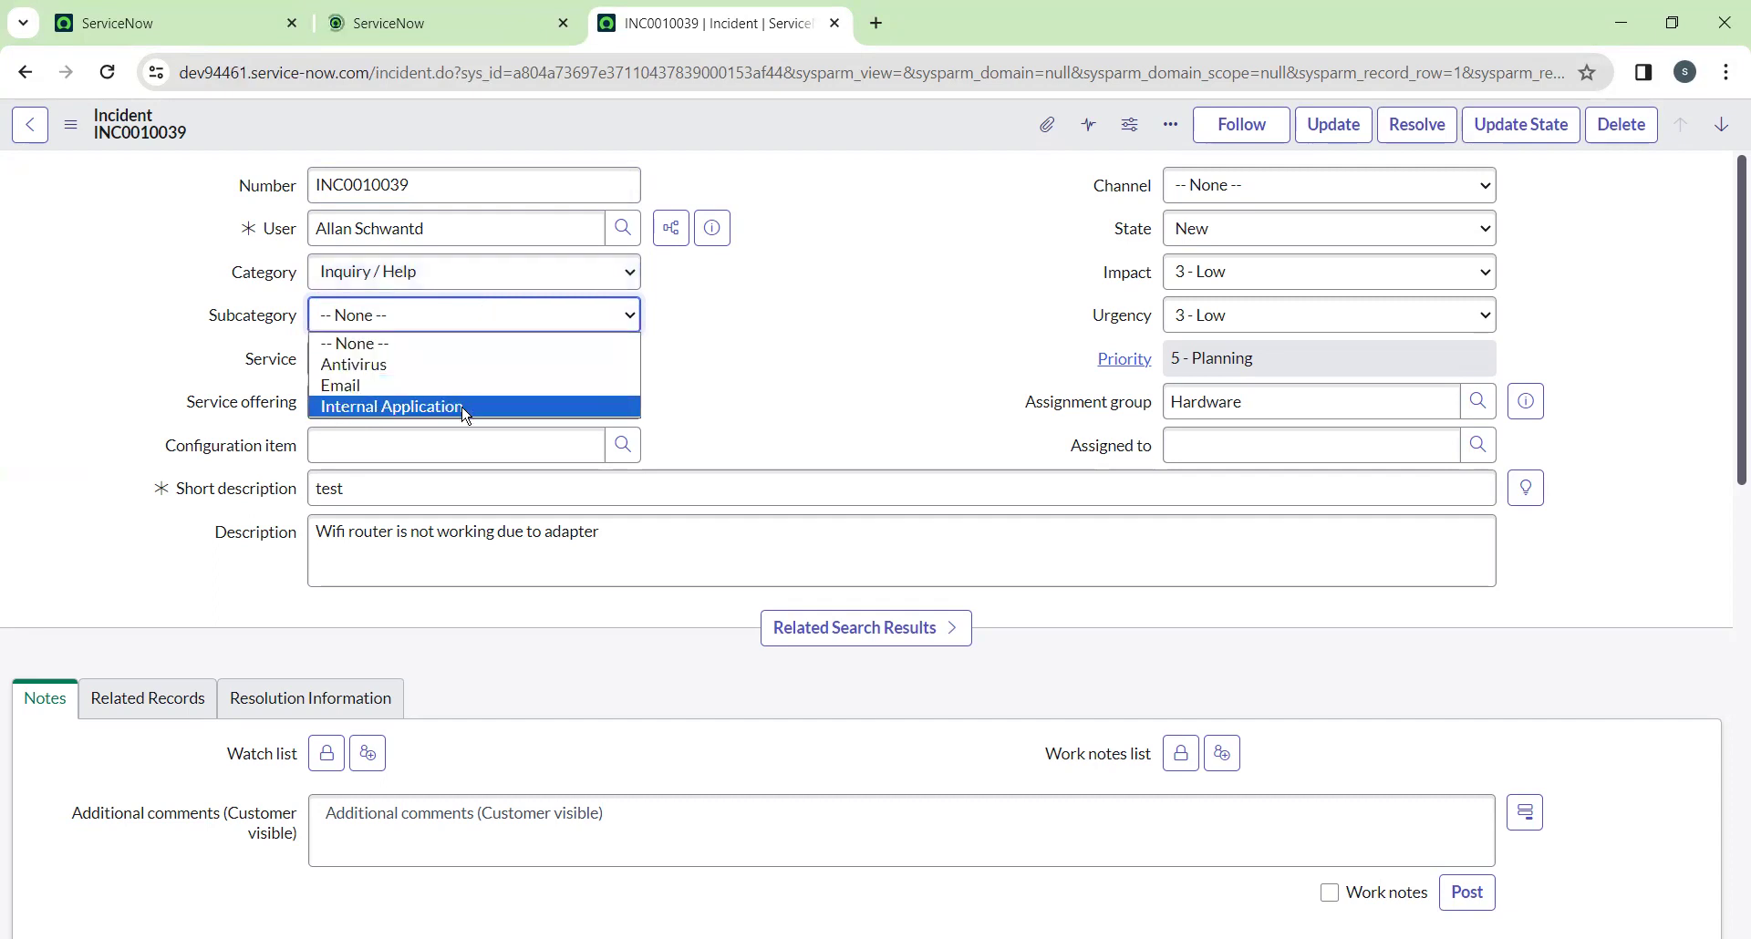
Change the incident's category to Software and view the subcategory choices it offers
left_click(384, 288)
left_click(360, 340)
left_click(359, 331)
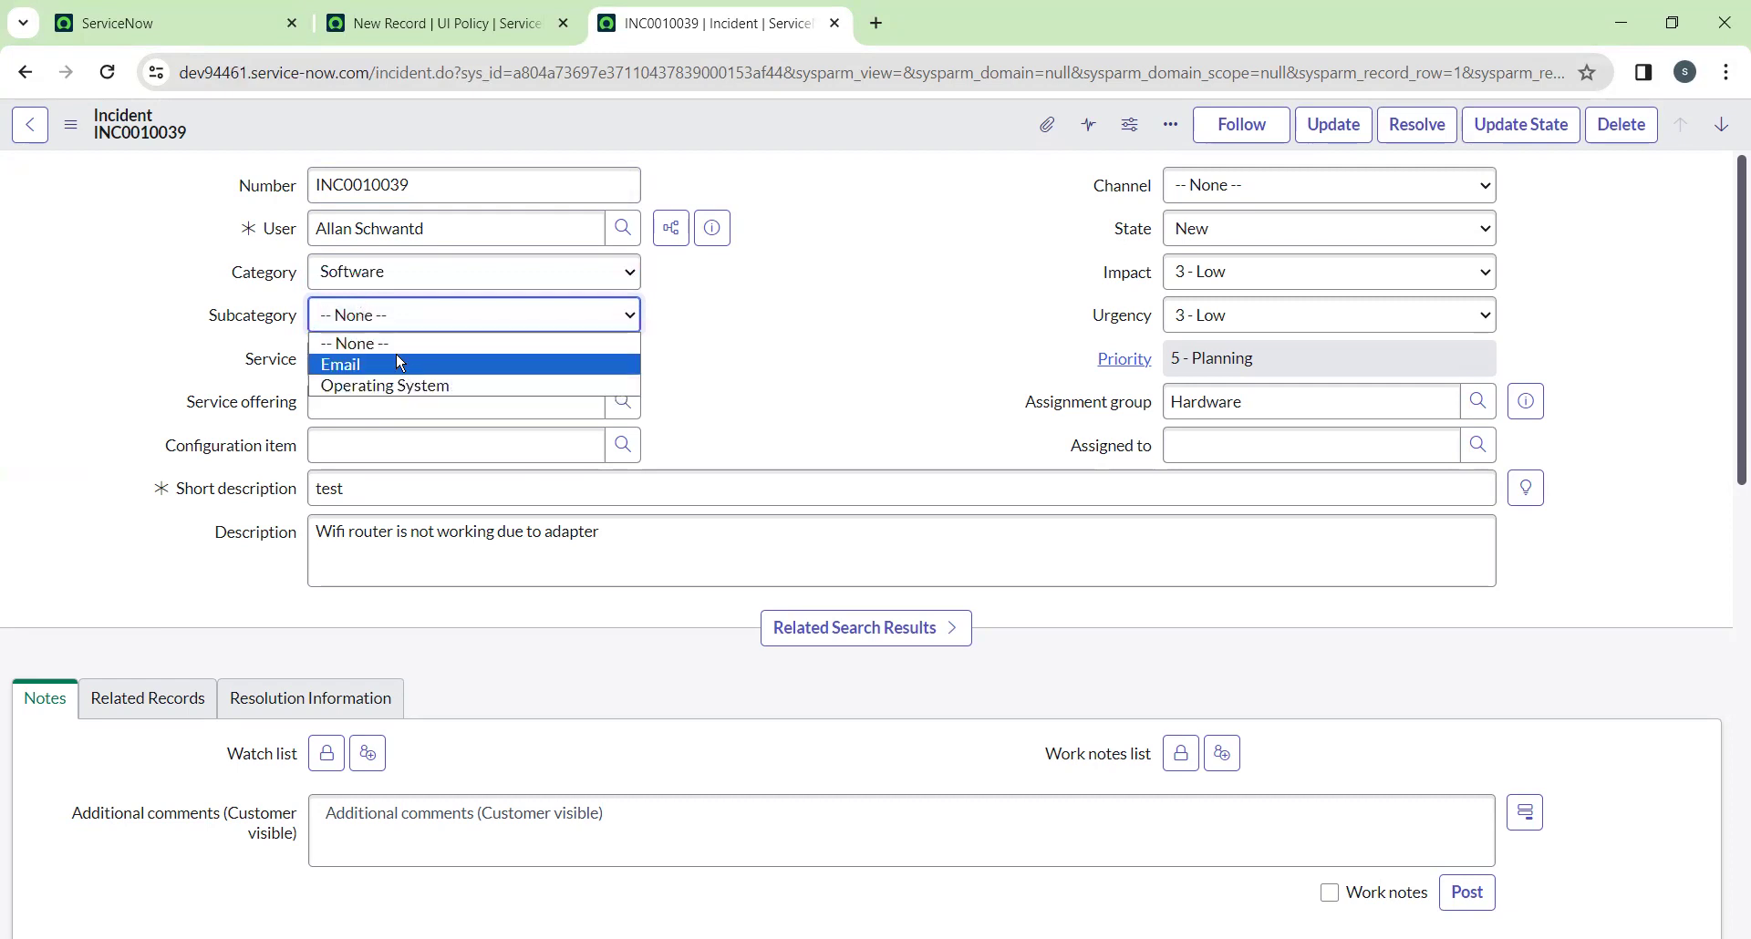
left_click(406, 290)
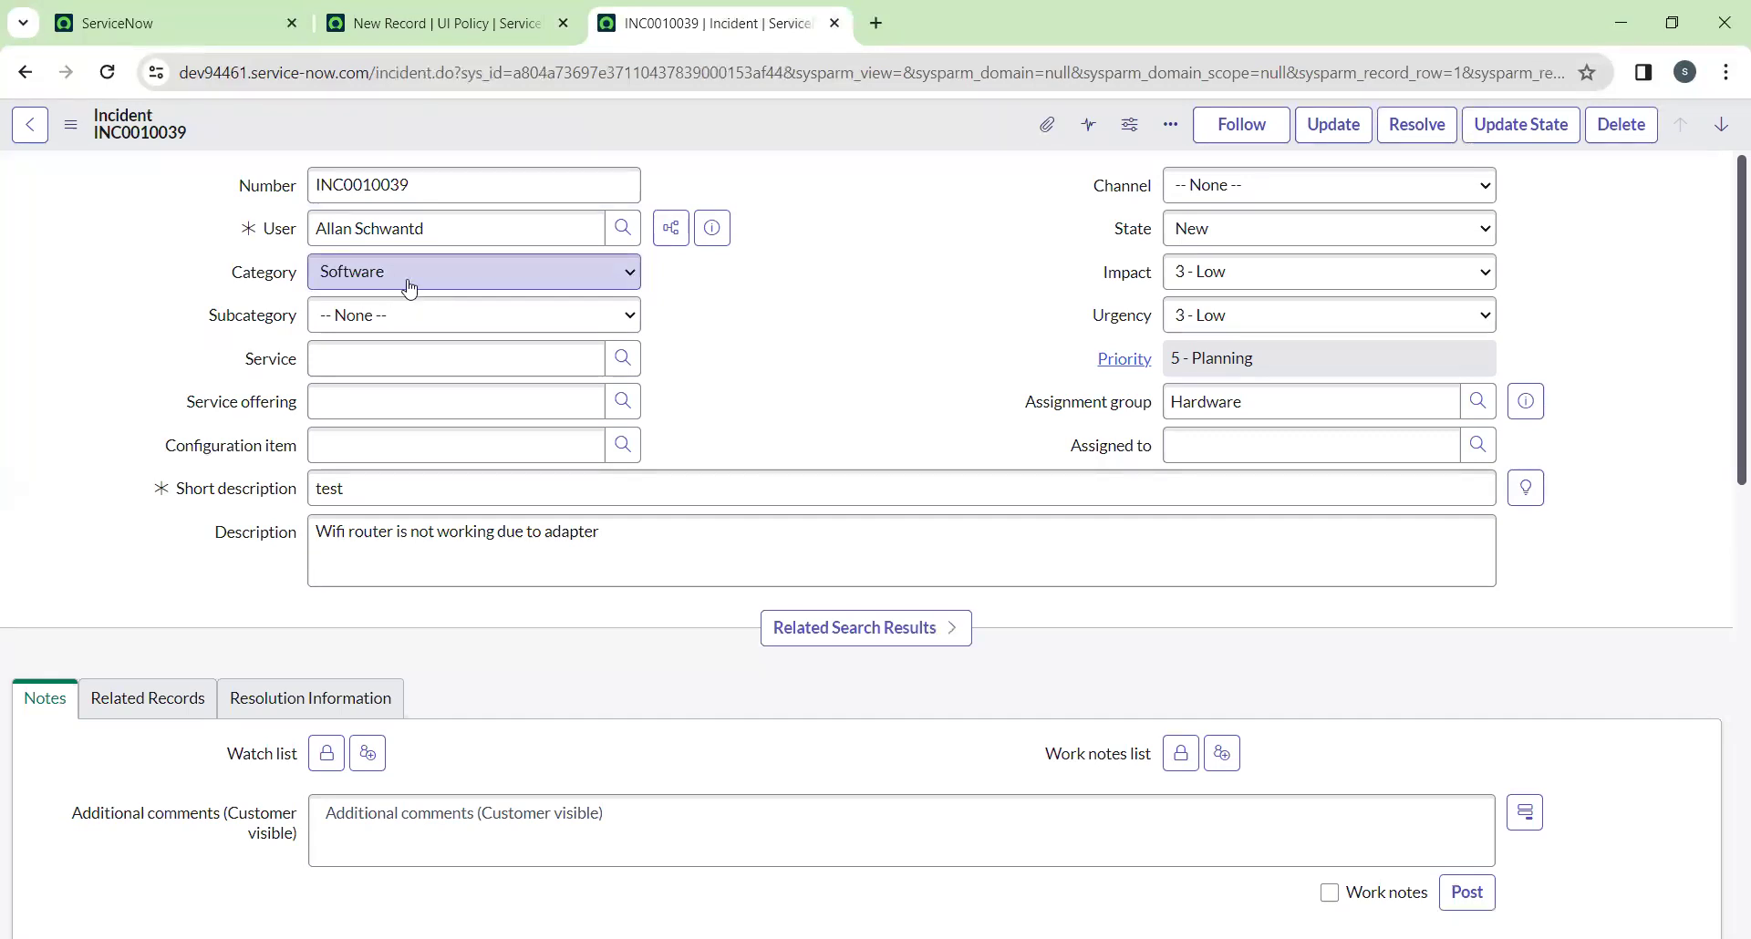
Set the incident's category to None and check the Category and Subcategory choices
left_click(320, 289)
left_click(328, 296)
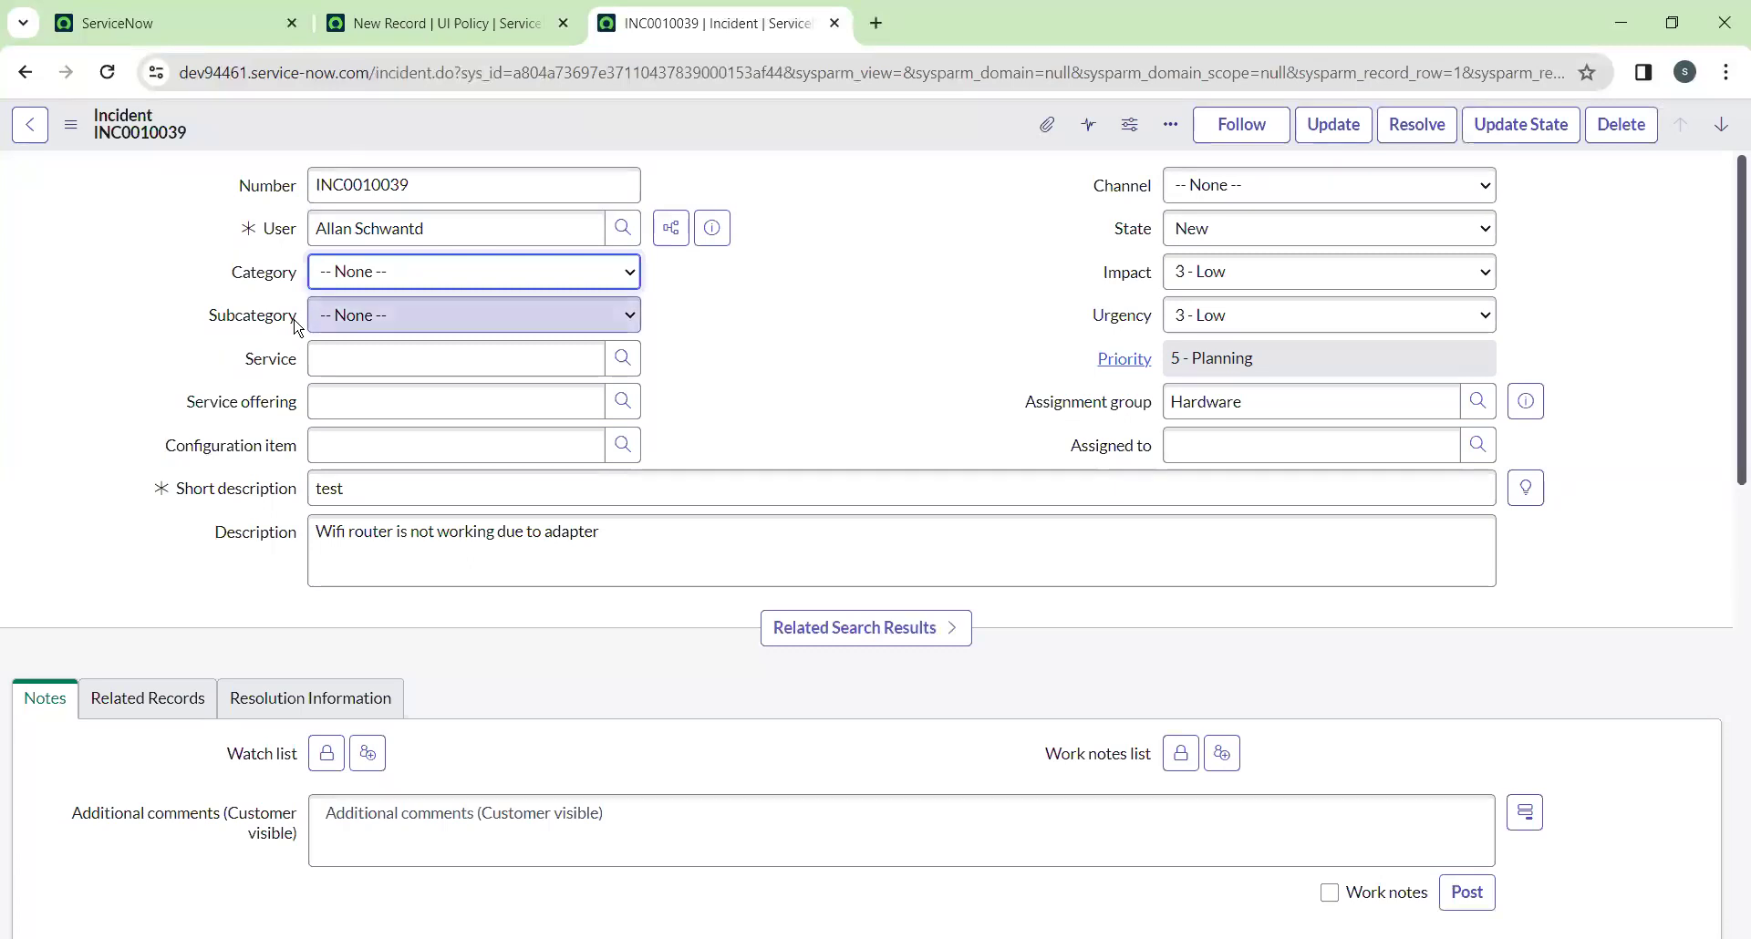
left_click(402, 272)
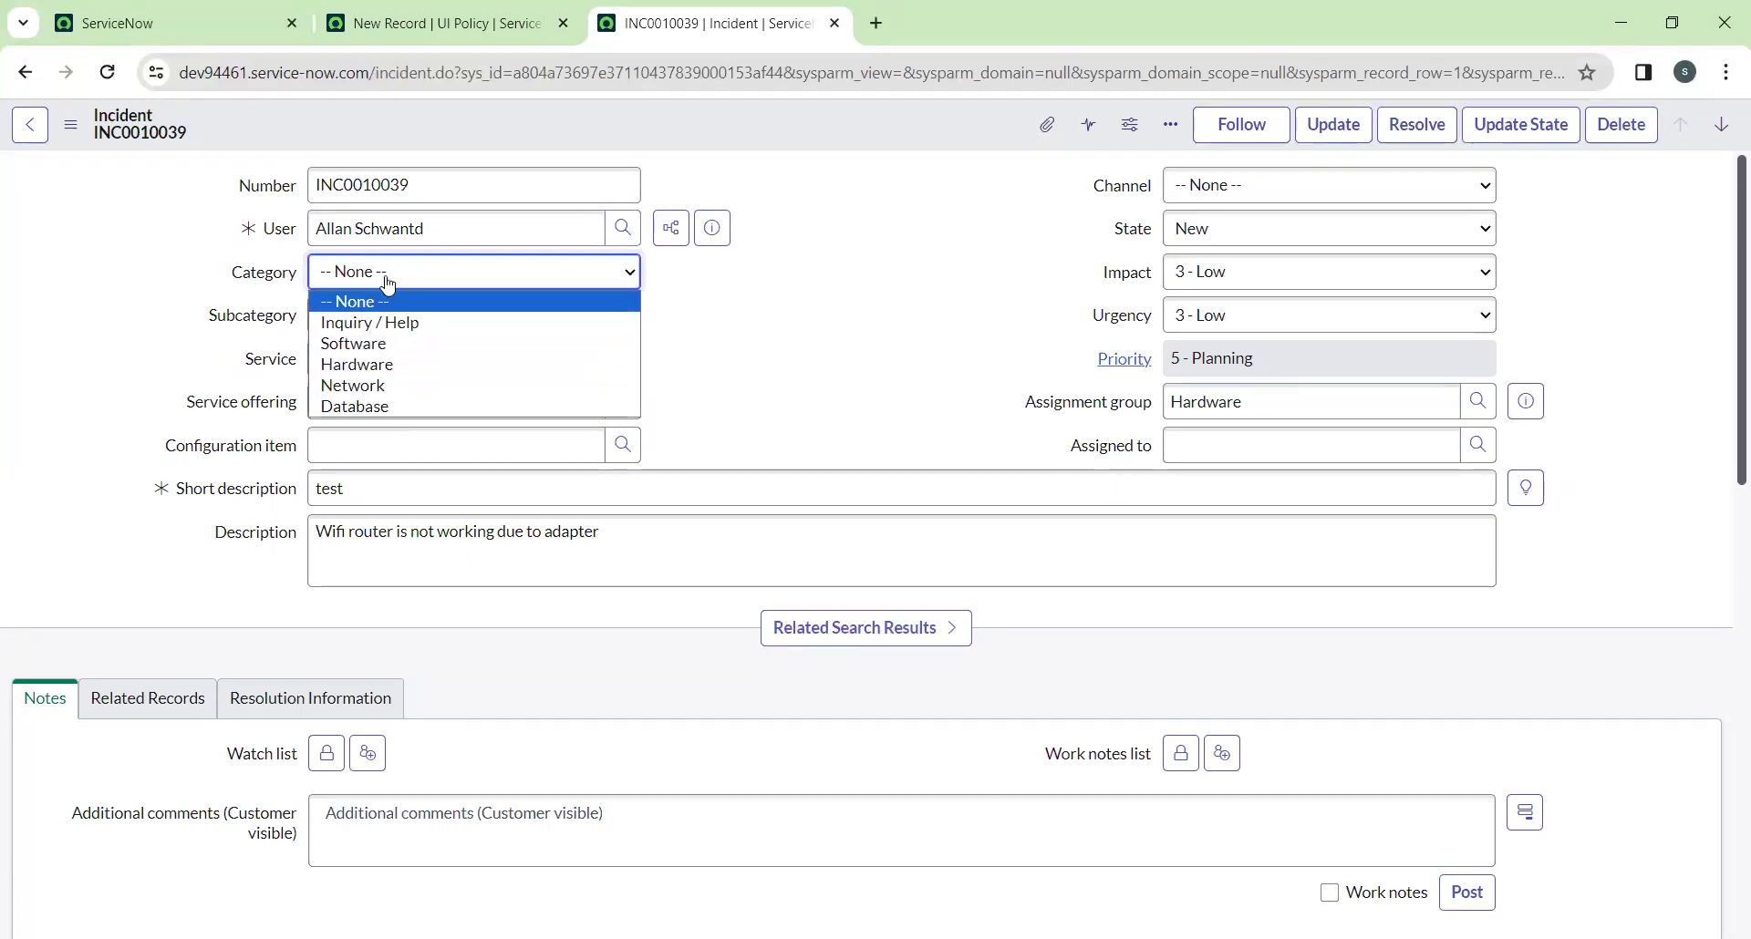
left_click(244, 326)
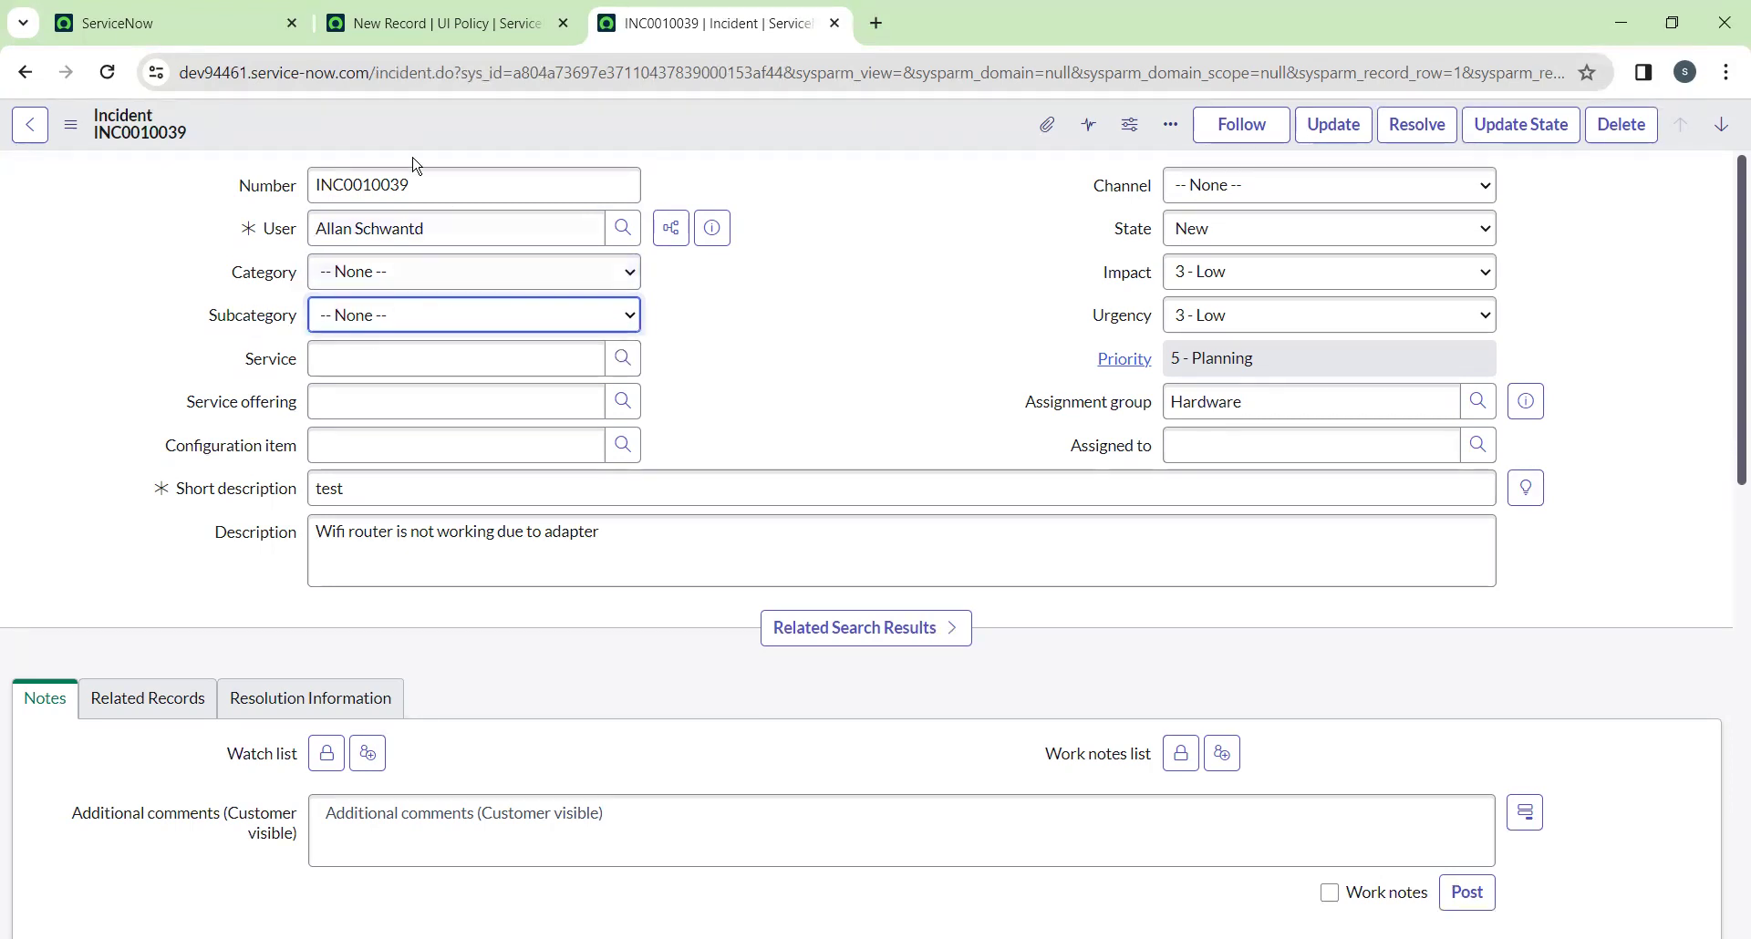
Return to the new UI policy record and set its table to Incident [incident]
left_click(436, 23)
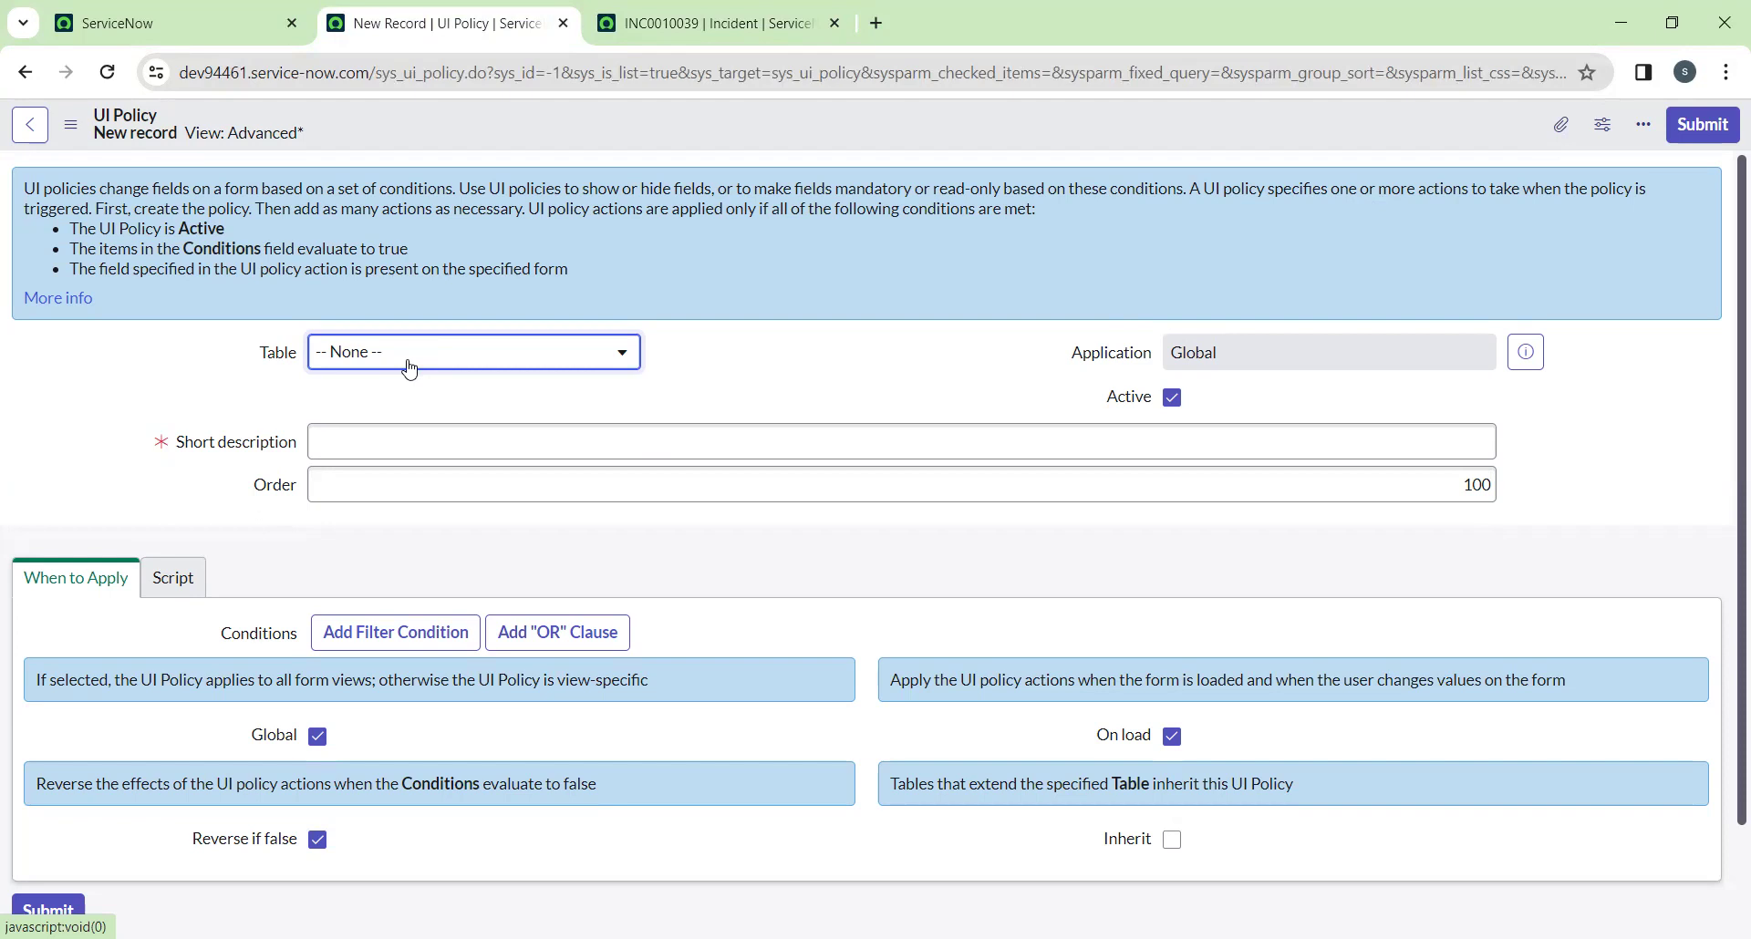
left_click(408, 369)
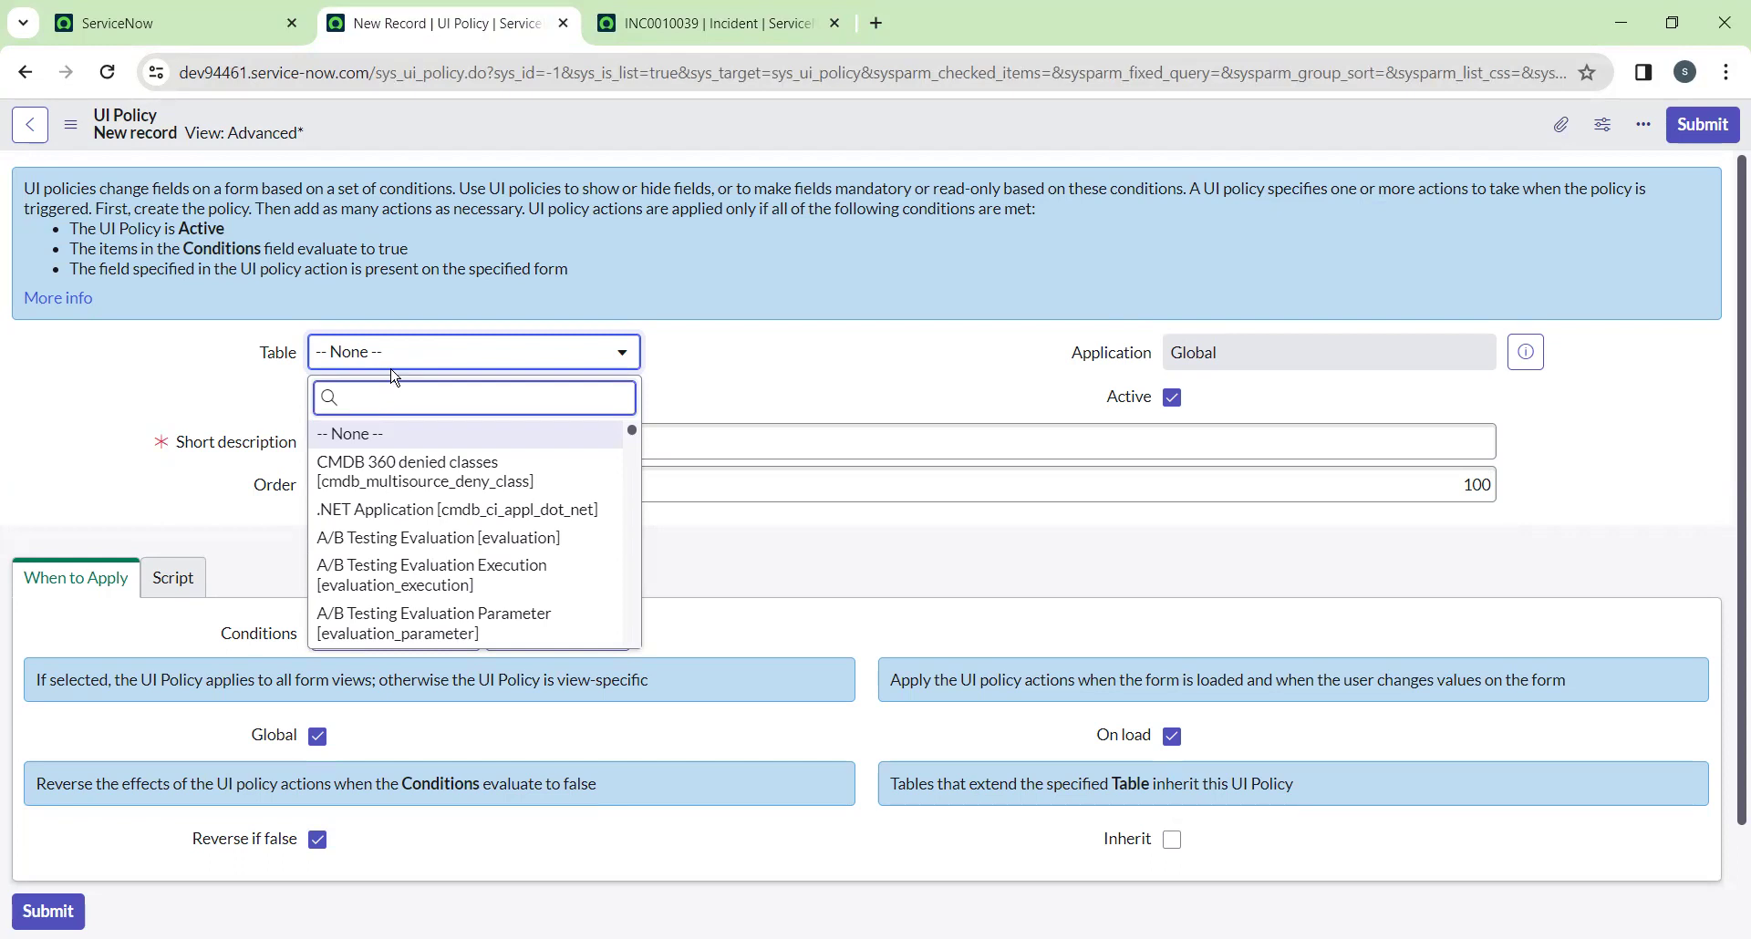
type("incident")
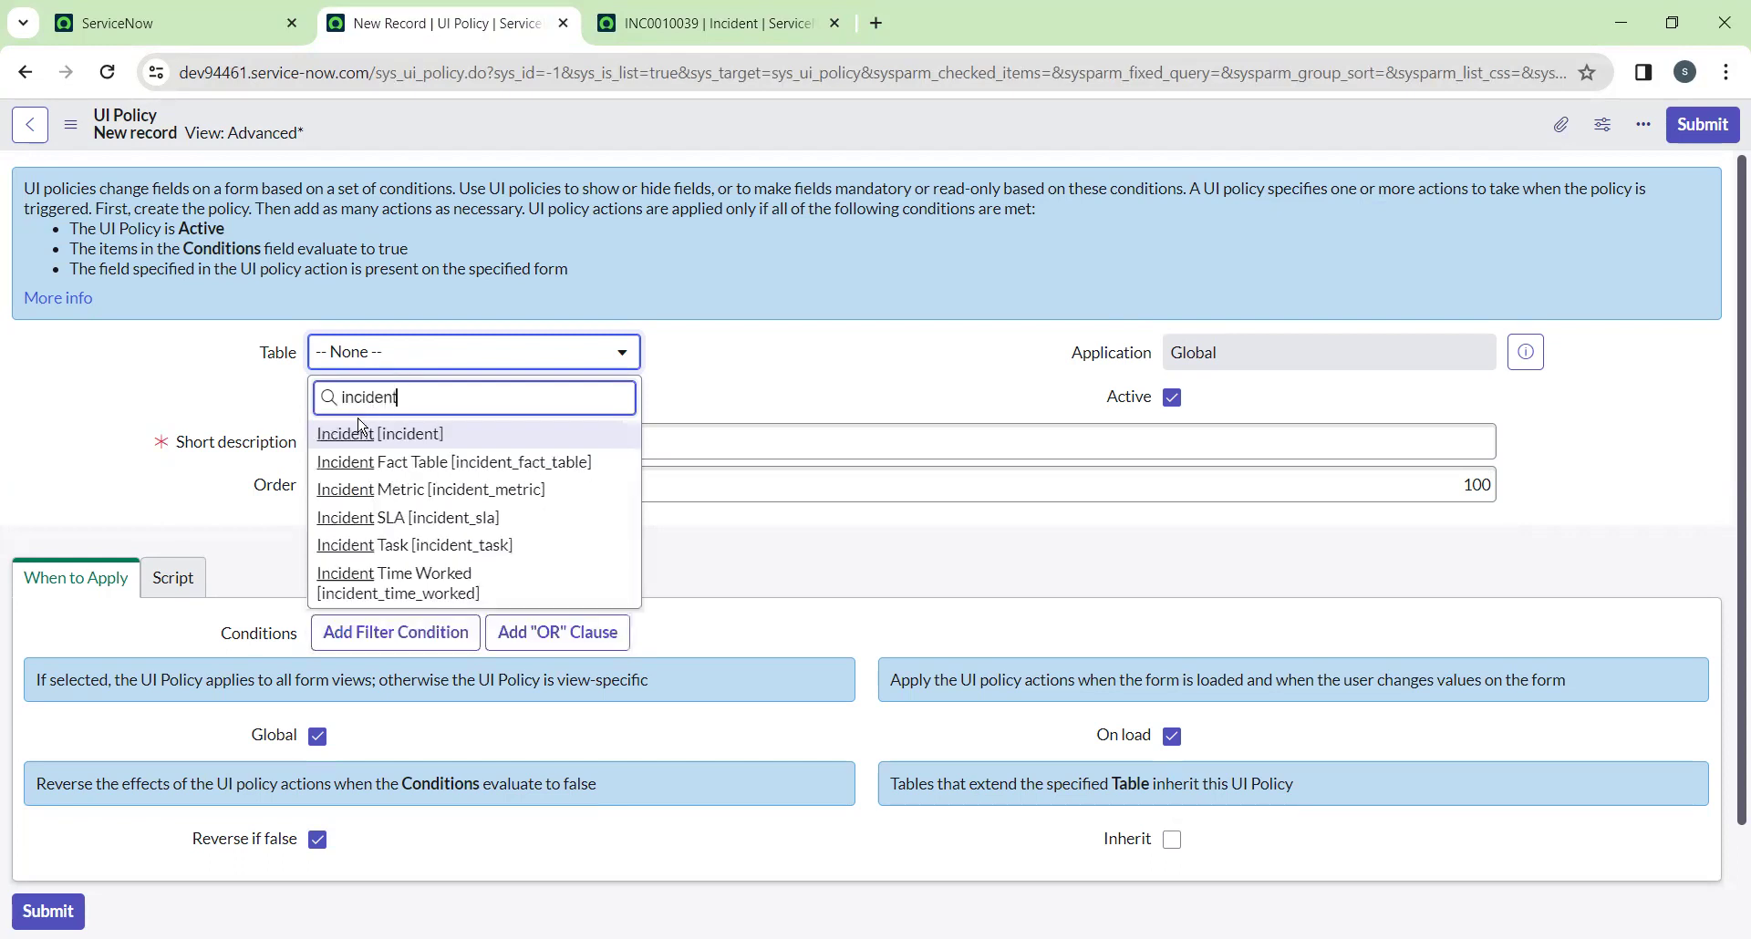
left_click(377, 435)
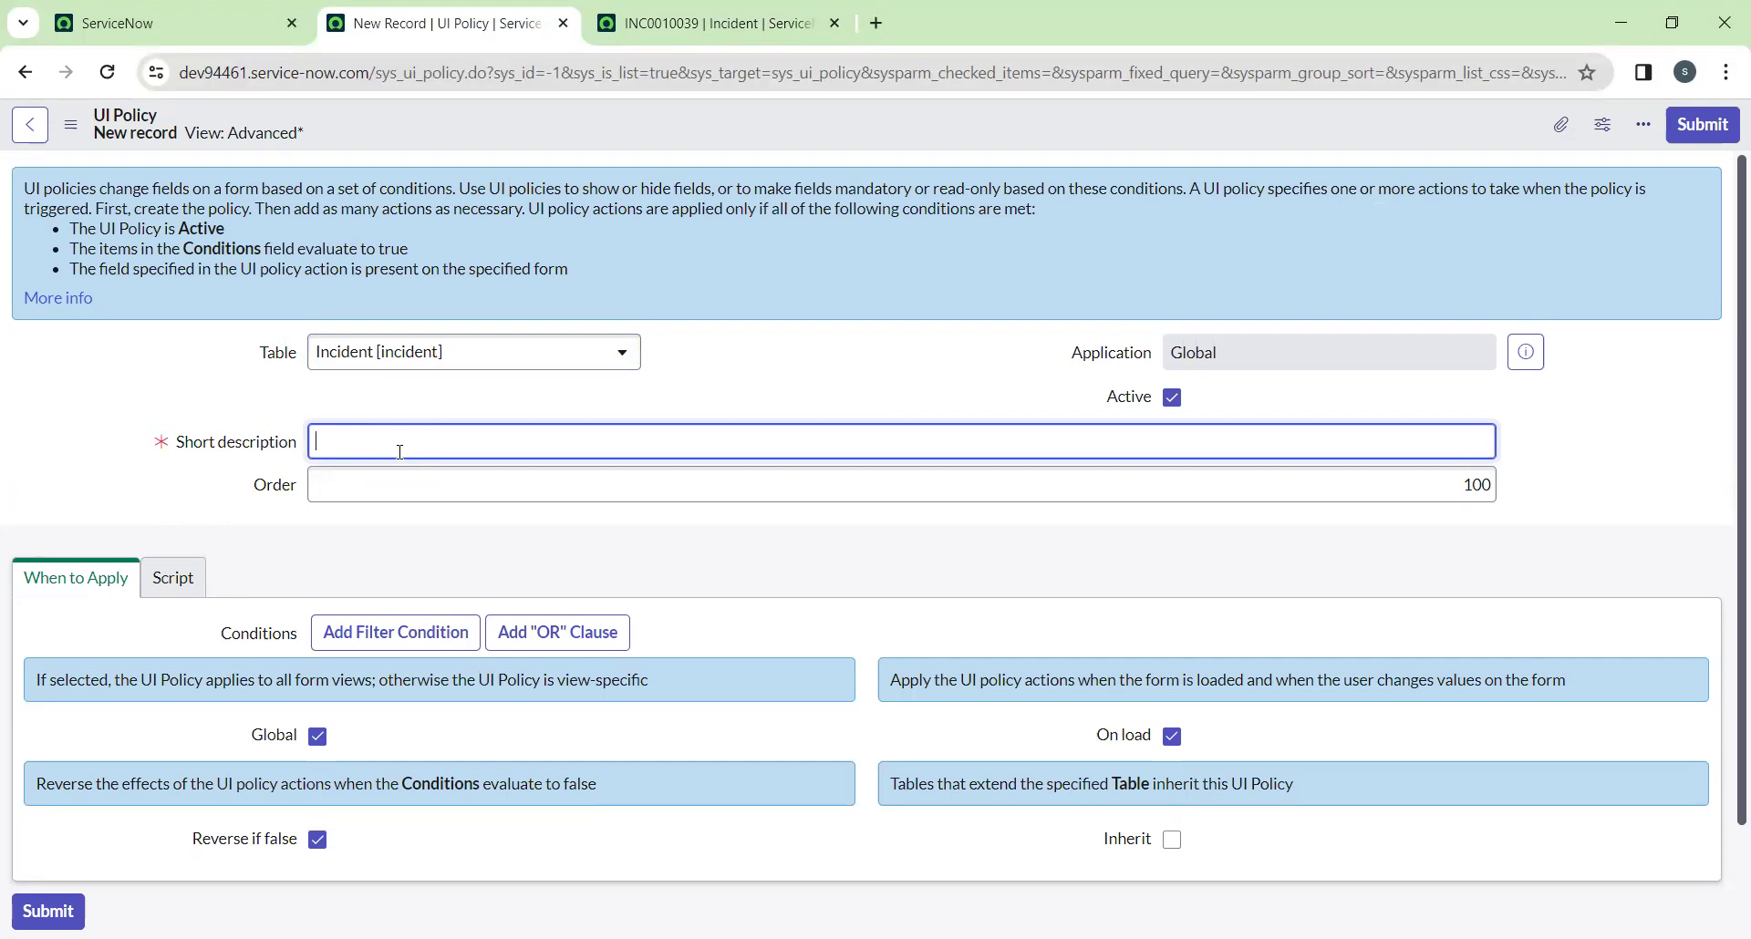
Enter "Hide sub category if category is none" as the UI policy's short description
type("hide")
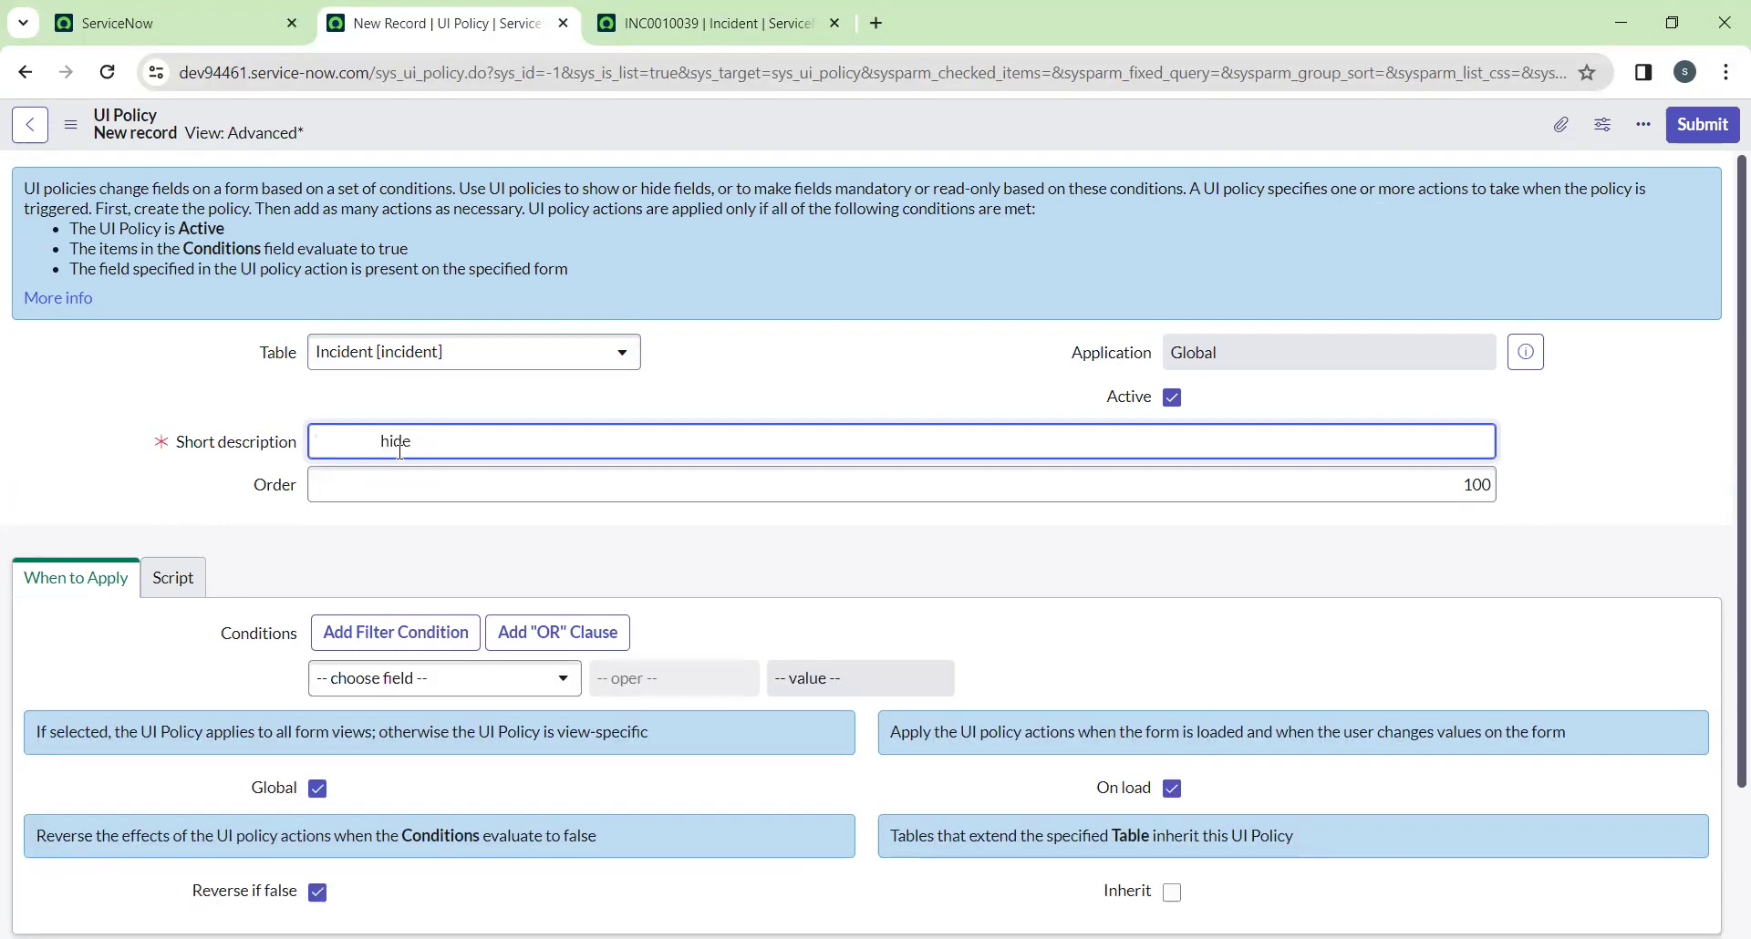
triple_click(400, 452)
key("BackSpace")
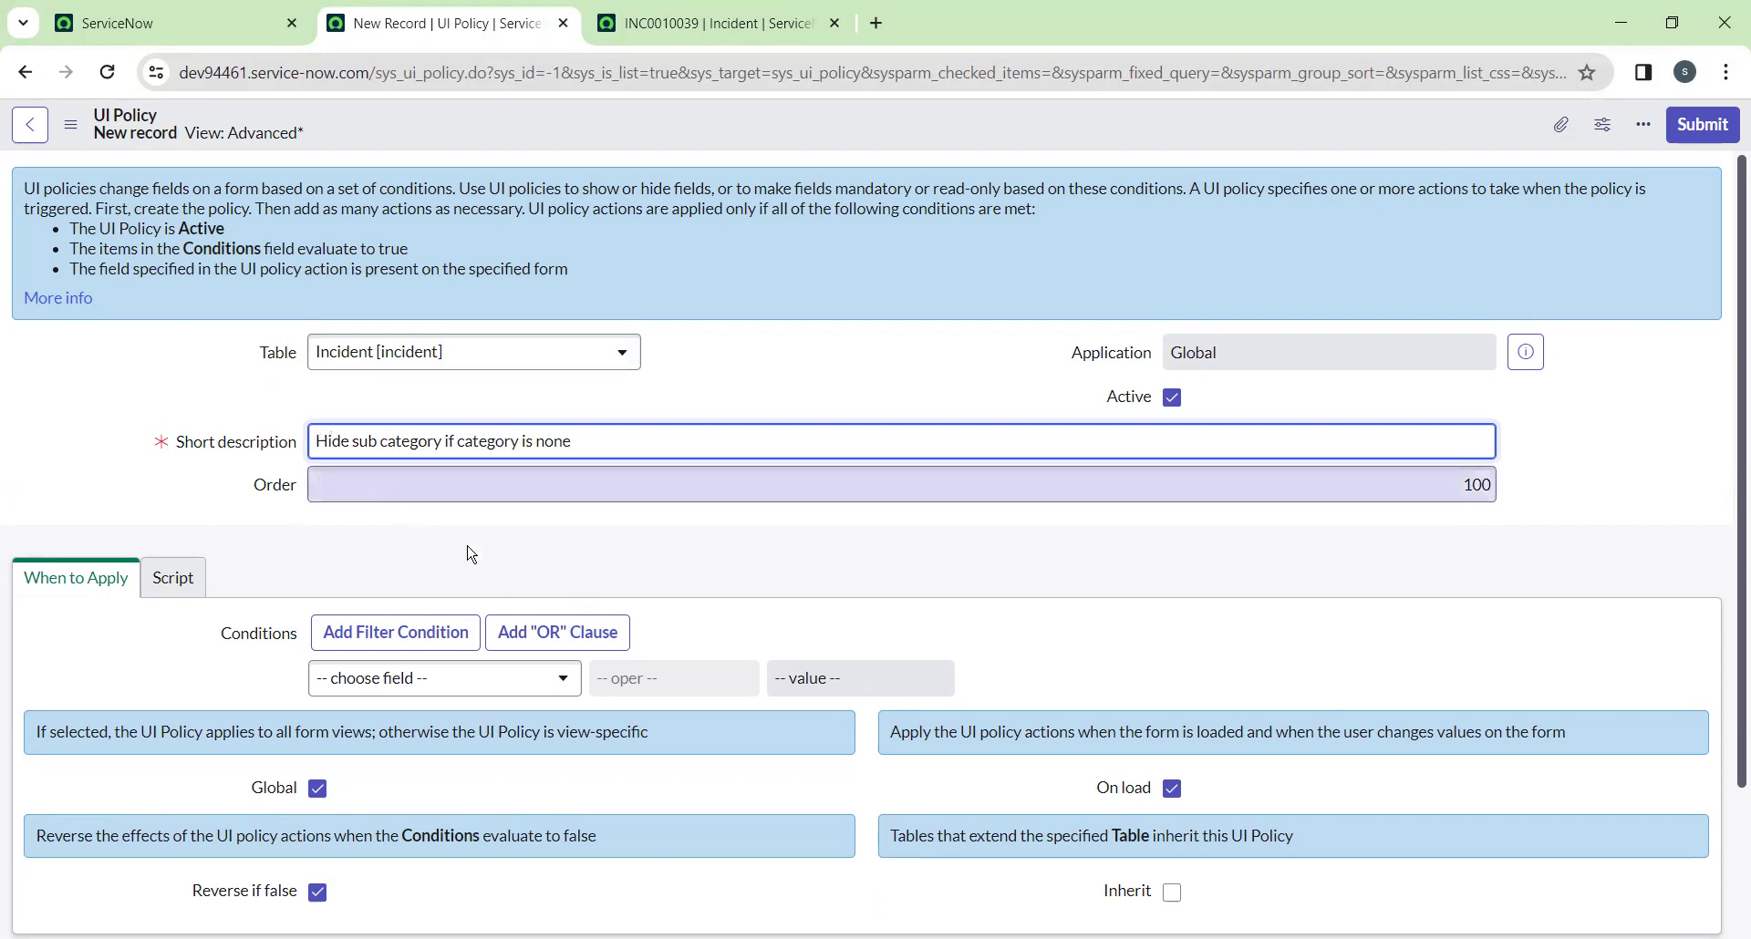
scroll(475, 575, "down", 2)
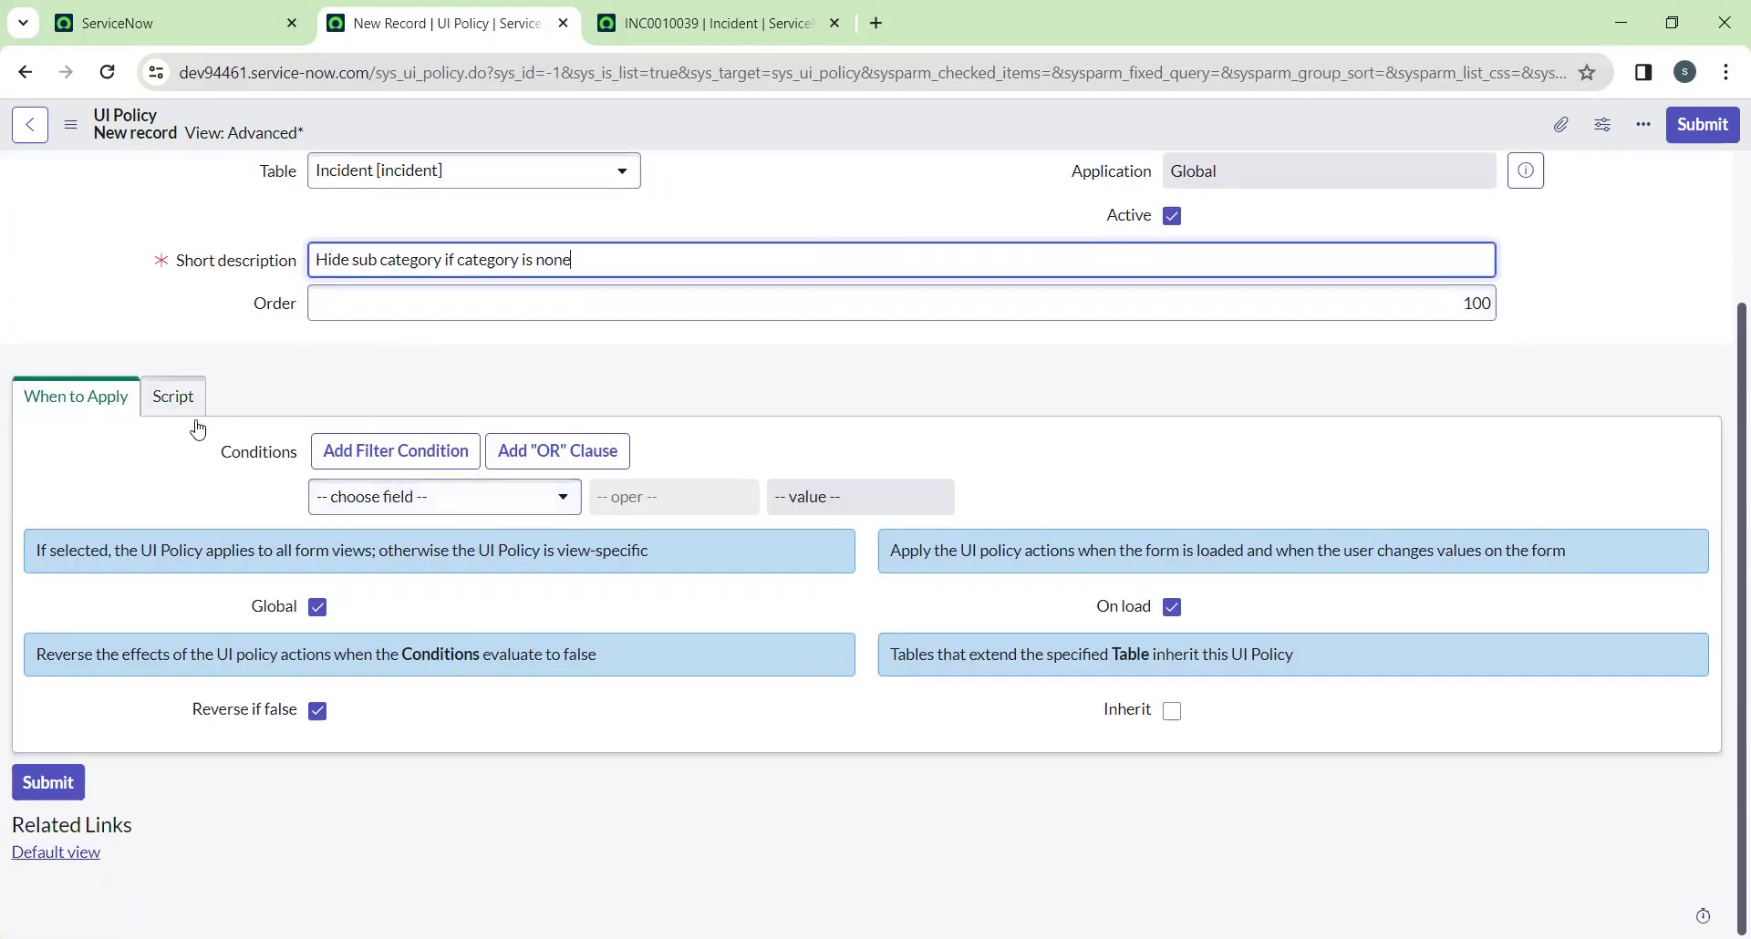
Check the incident's Category field, and define the UI policy's condition as Category is -- None --
left_click(741, 20)
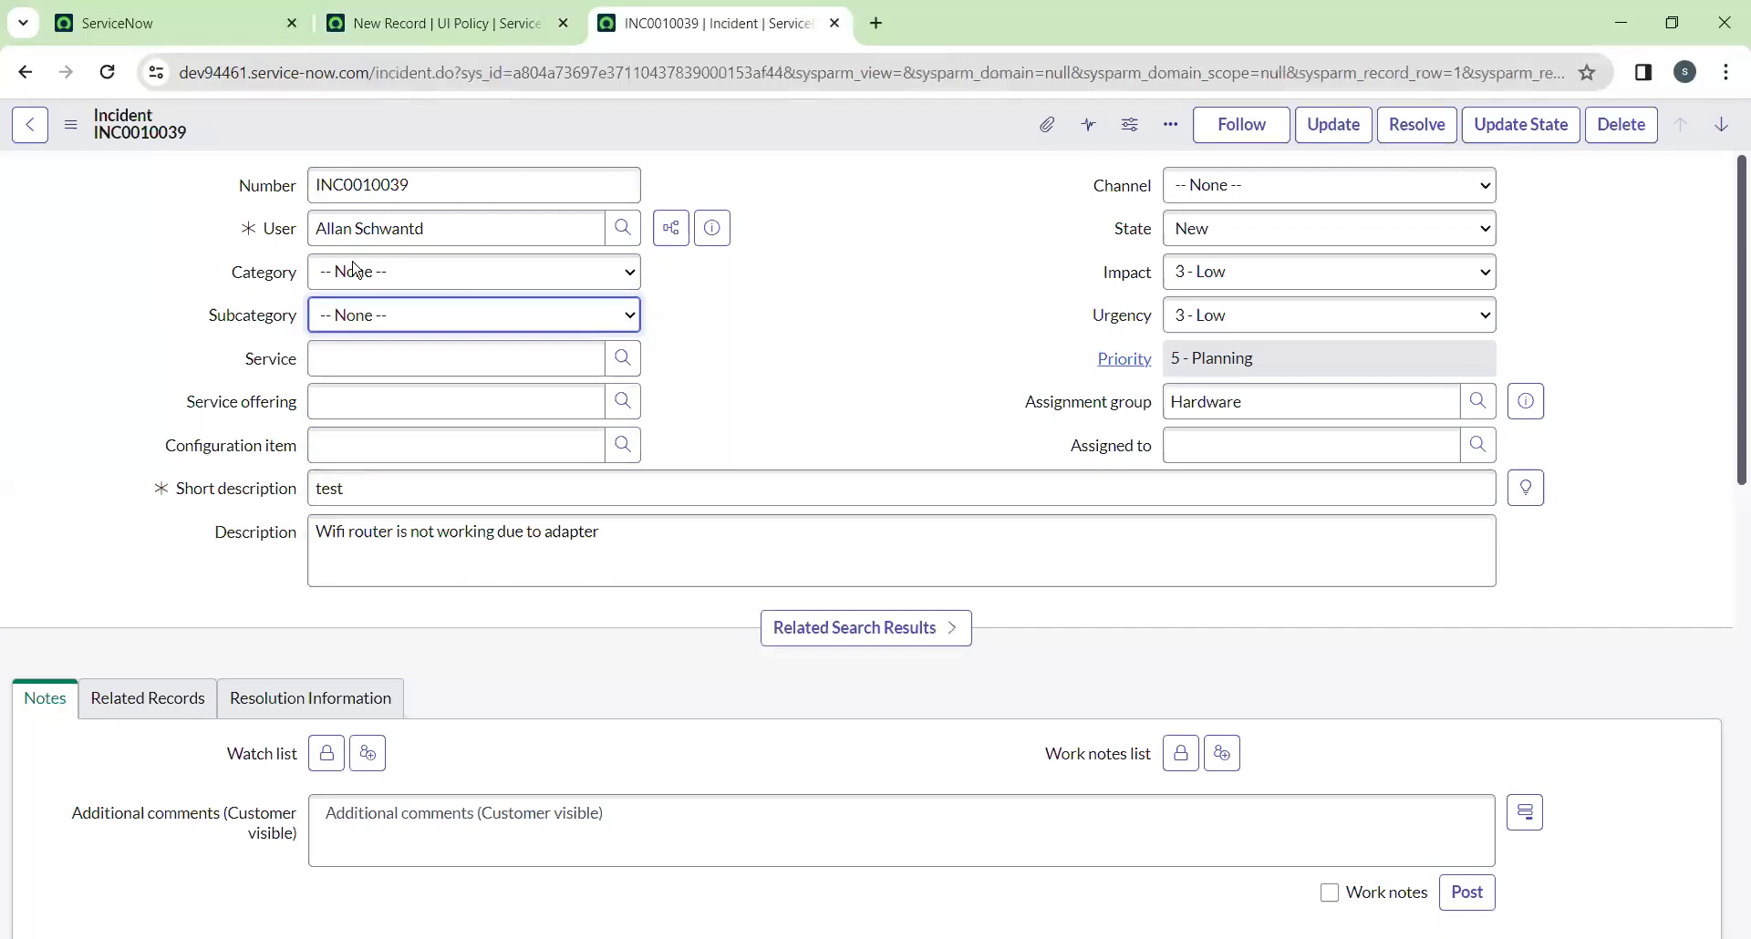
key("ctrl+shift+Tab")
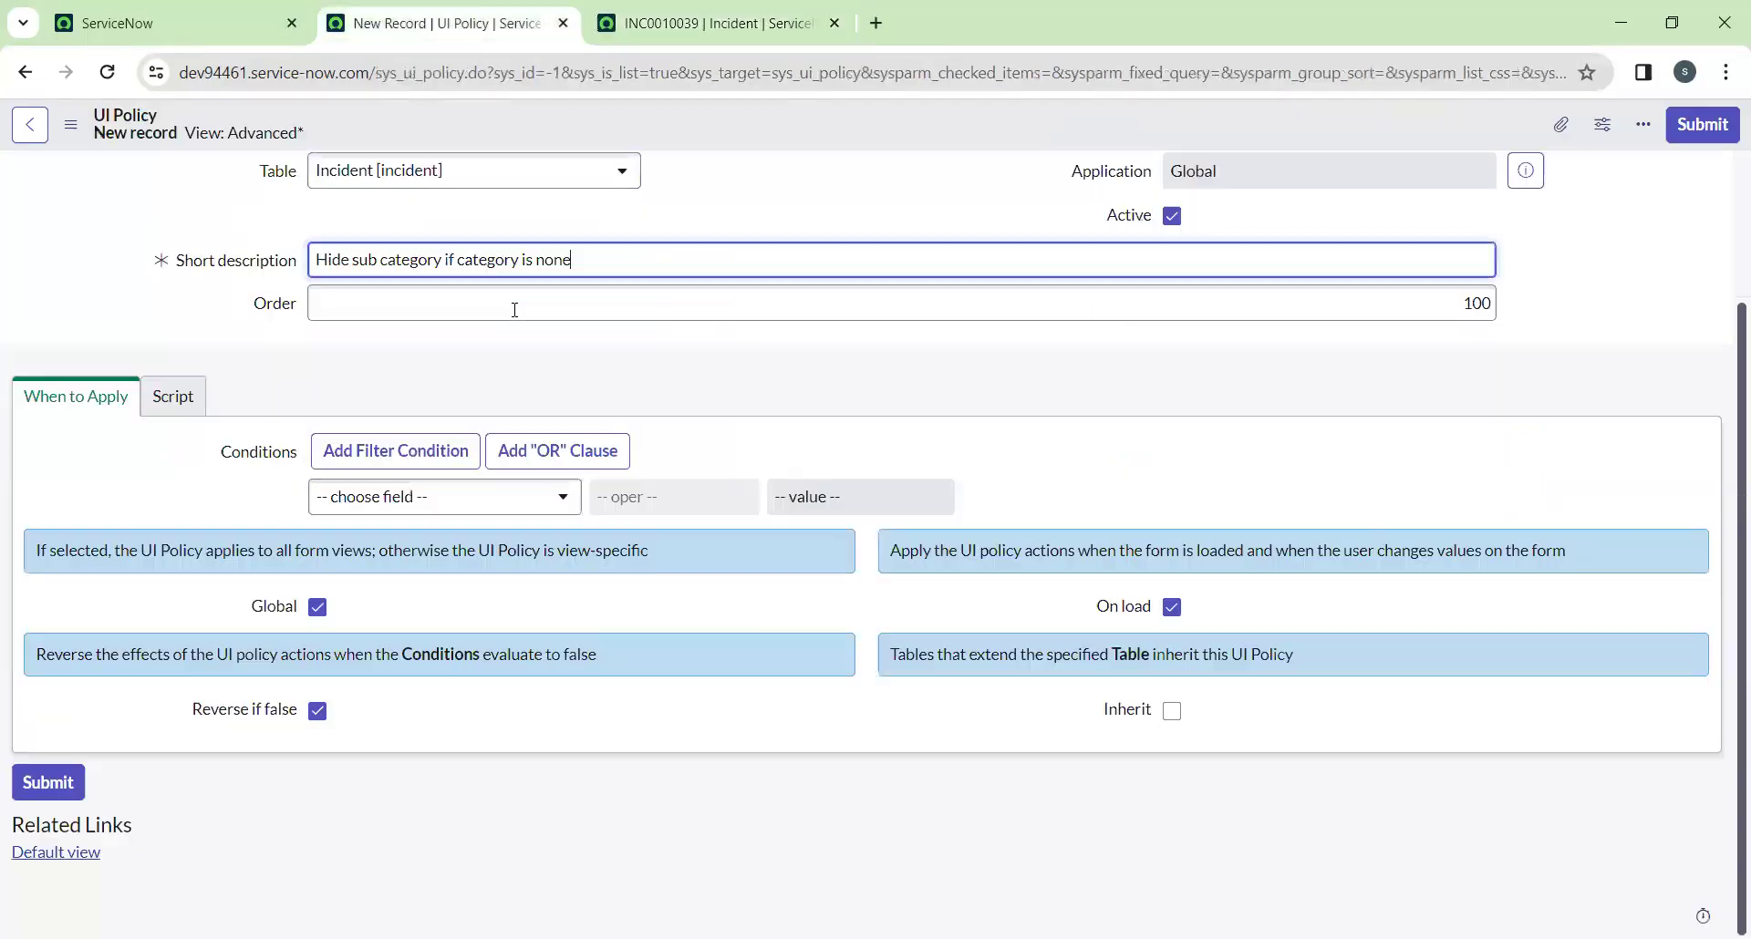
left_click(449, 496)
type("ca")
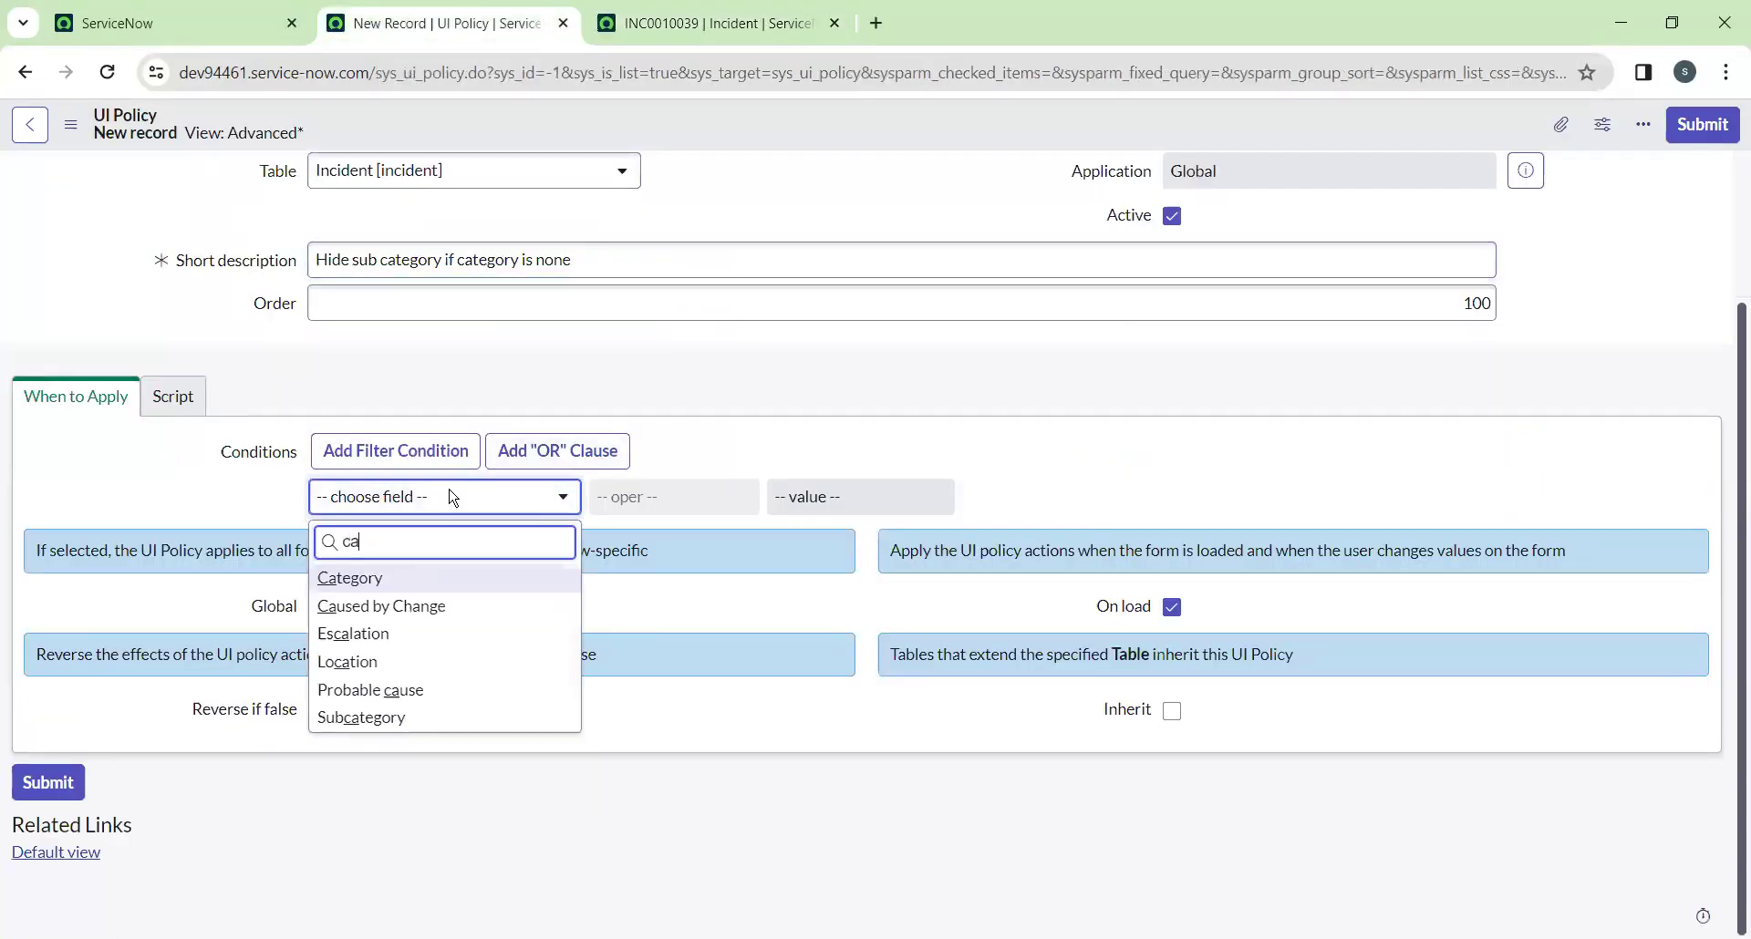
type("te")
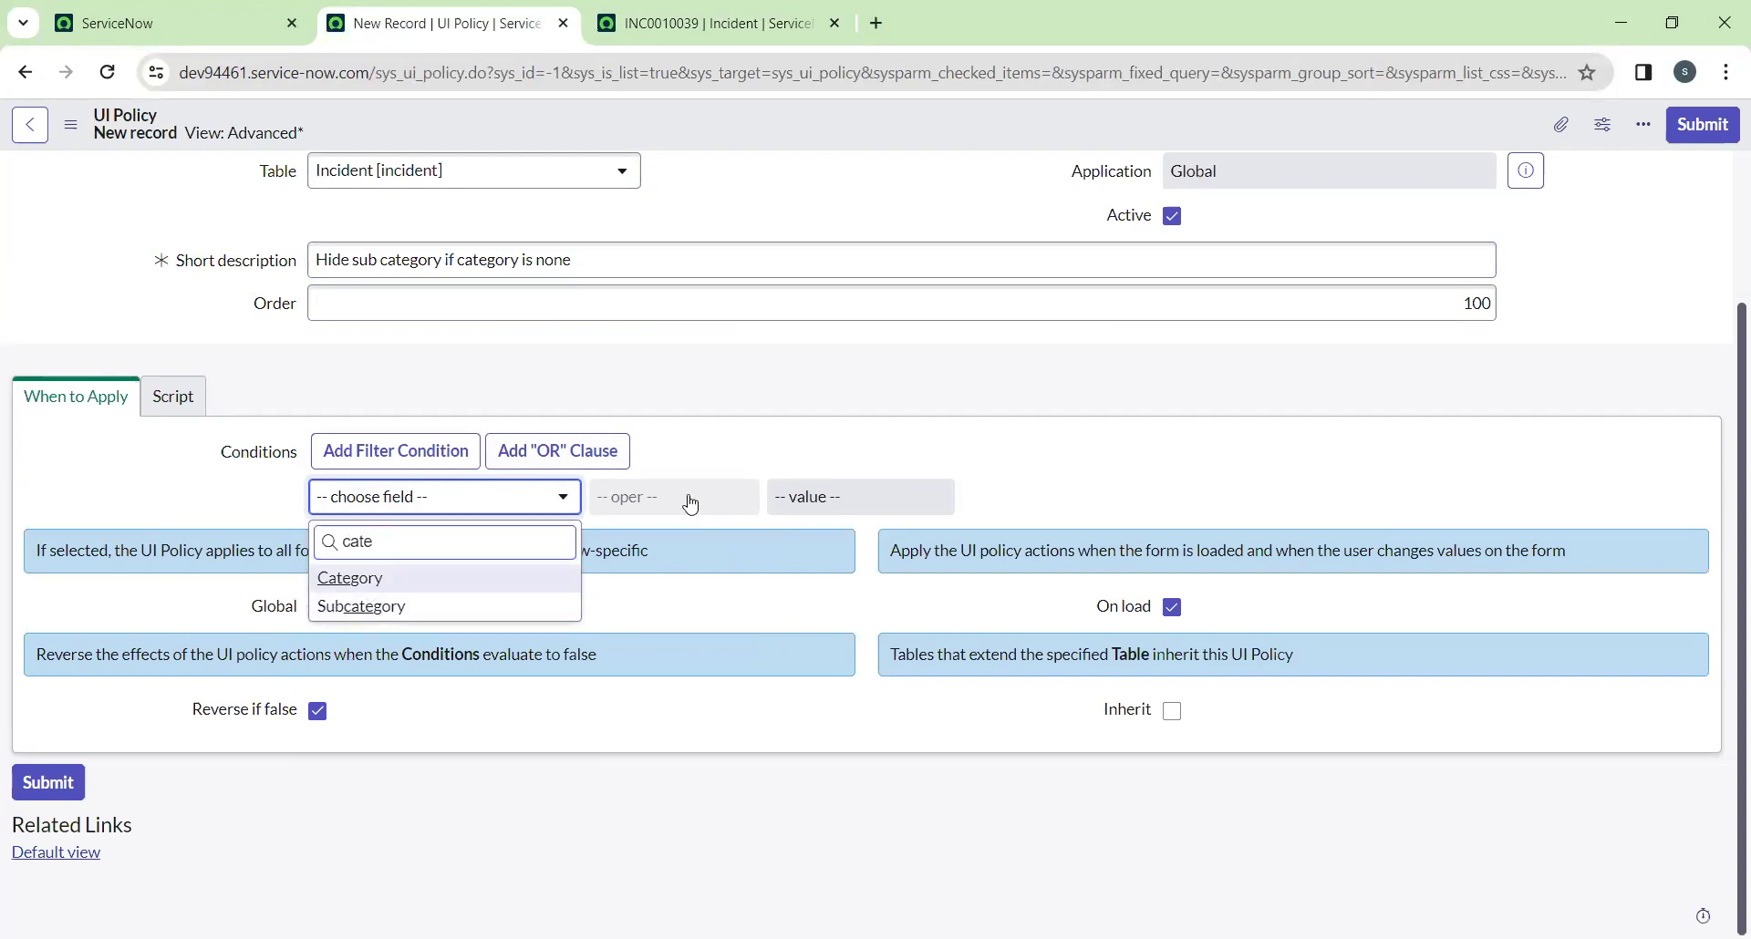
key("Return")
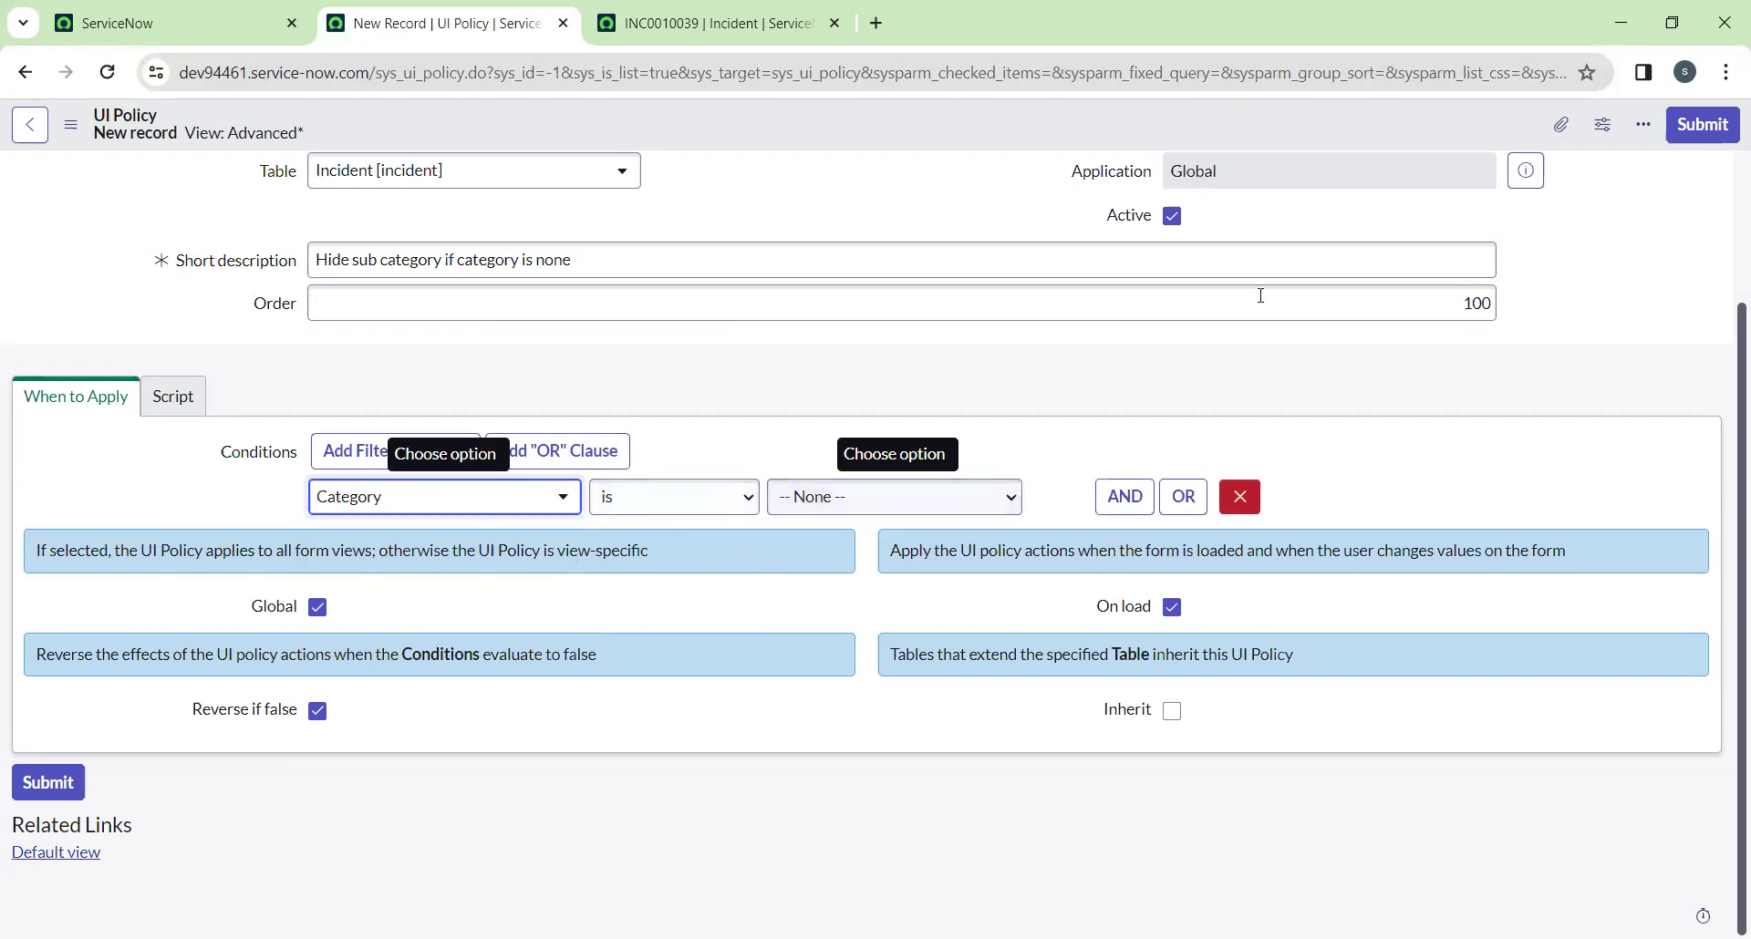
left_click(825, 500)
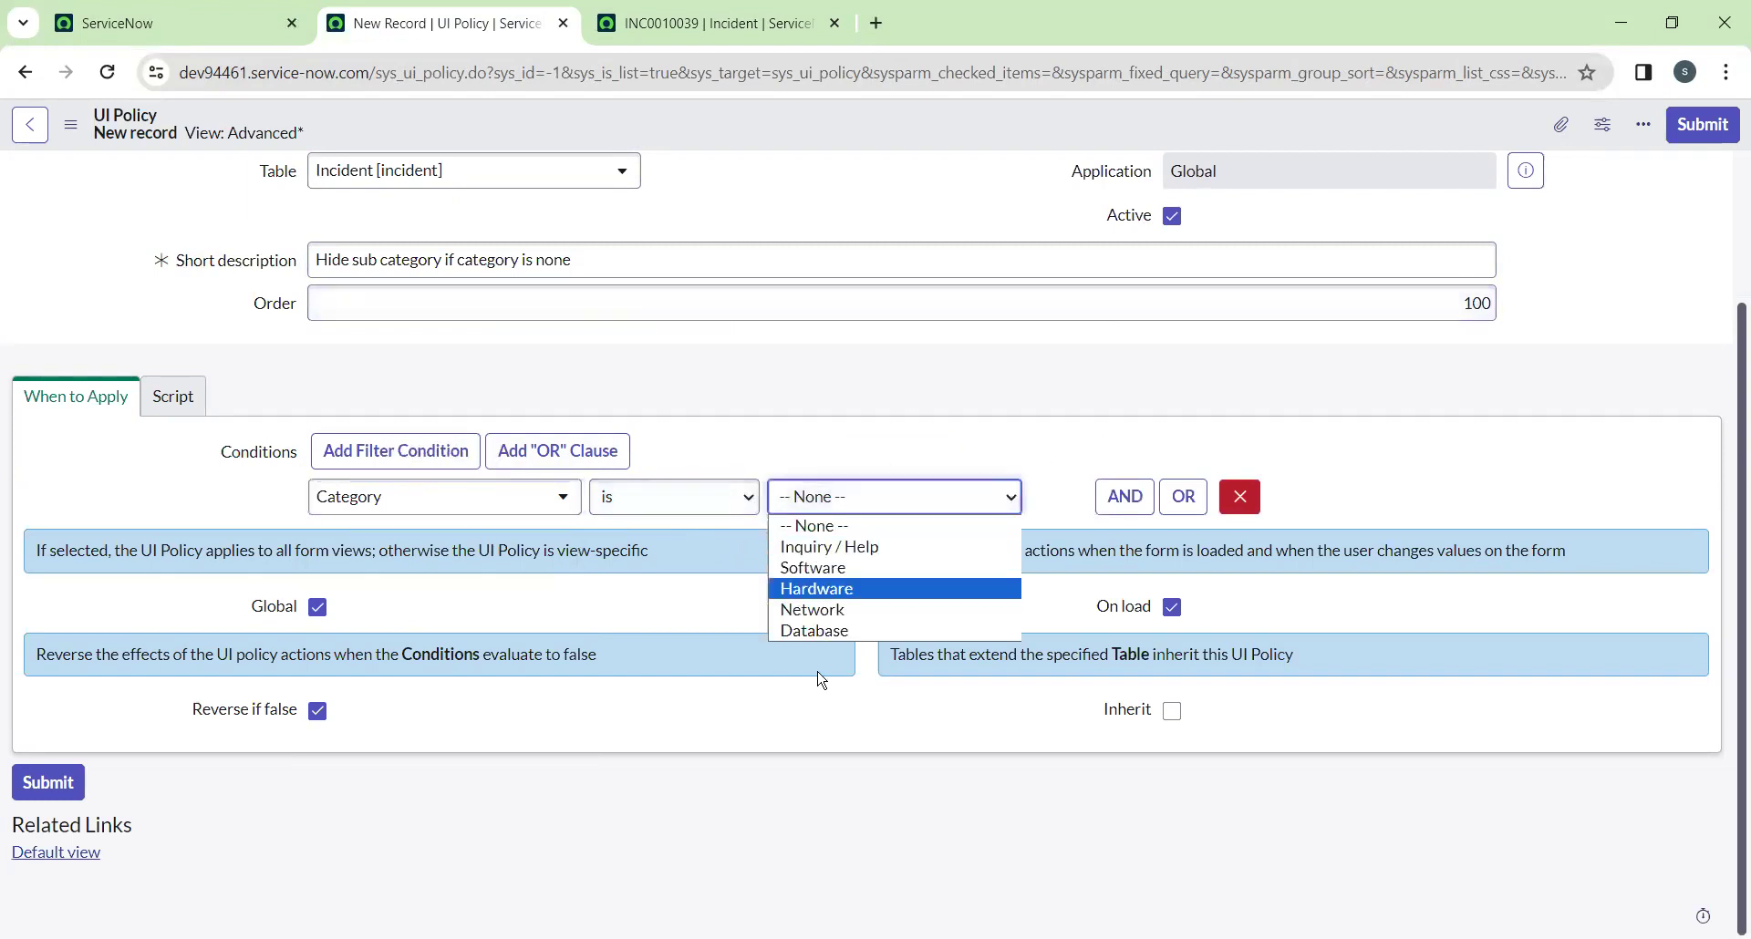
left_click(784, 519)
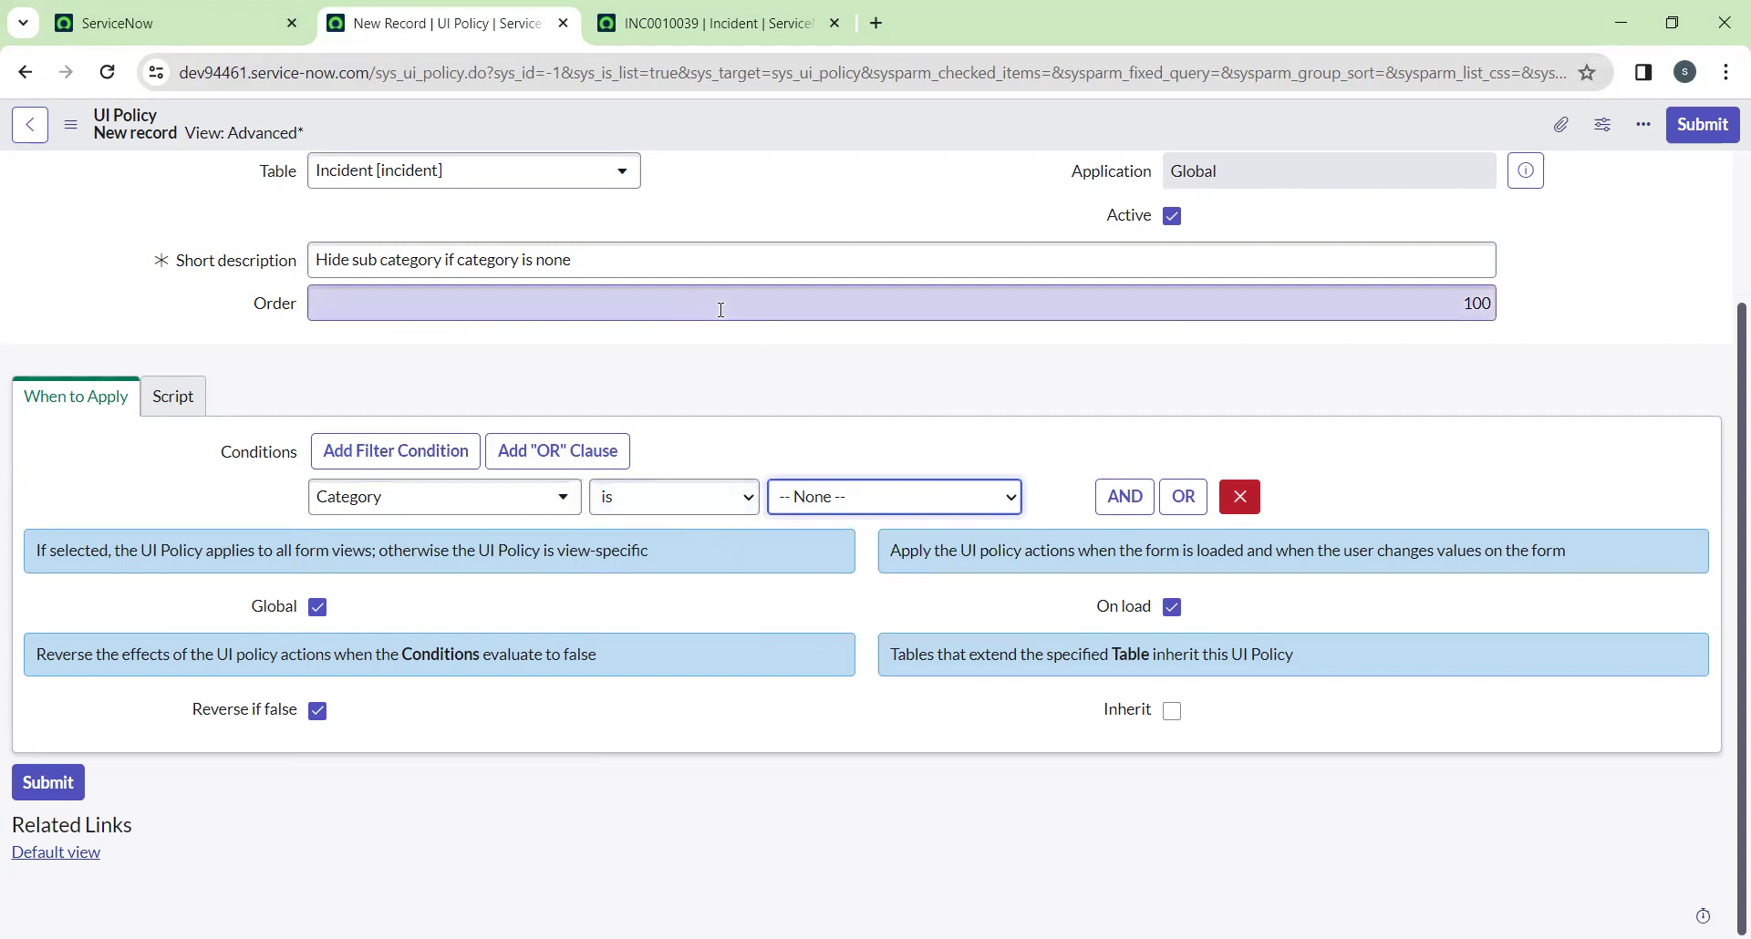
Save the UI policy and stay on its record, checking the Subcategory field on incident INC0010039 in between
scroll(862, 333, "up", 2)
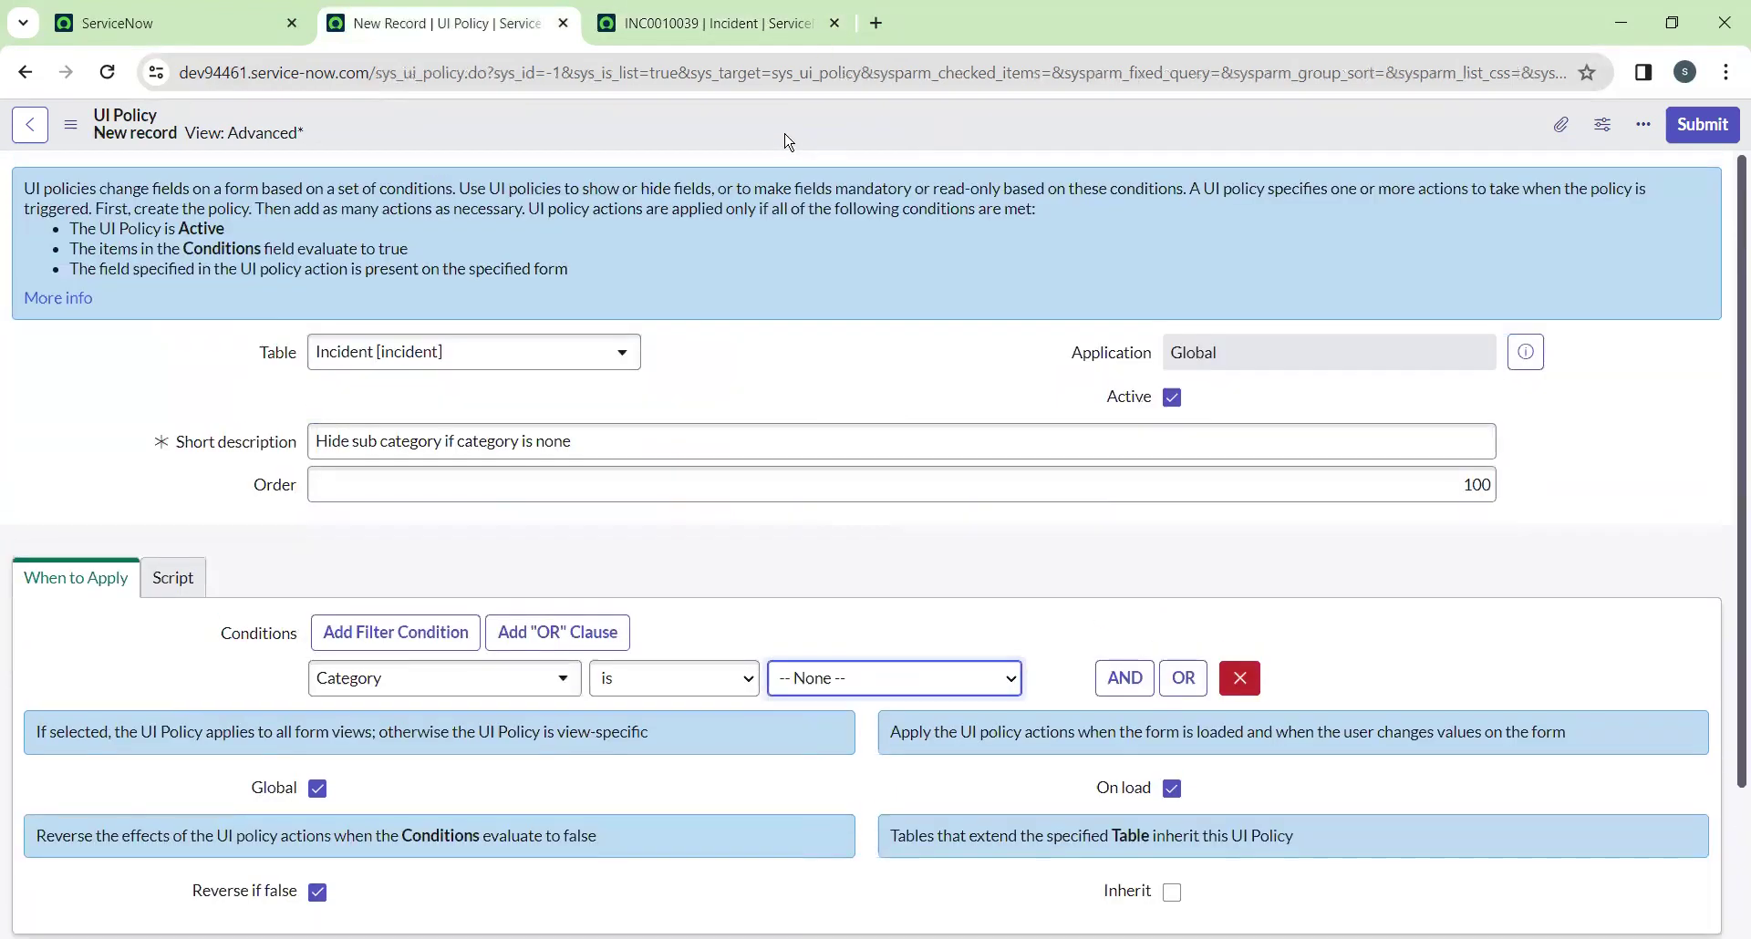
right_click(766, 134)
left_click(799, 146)
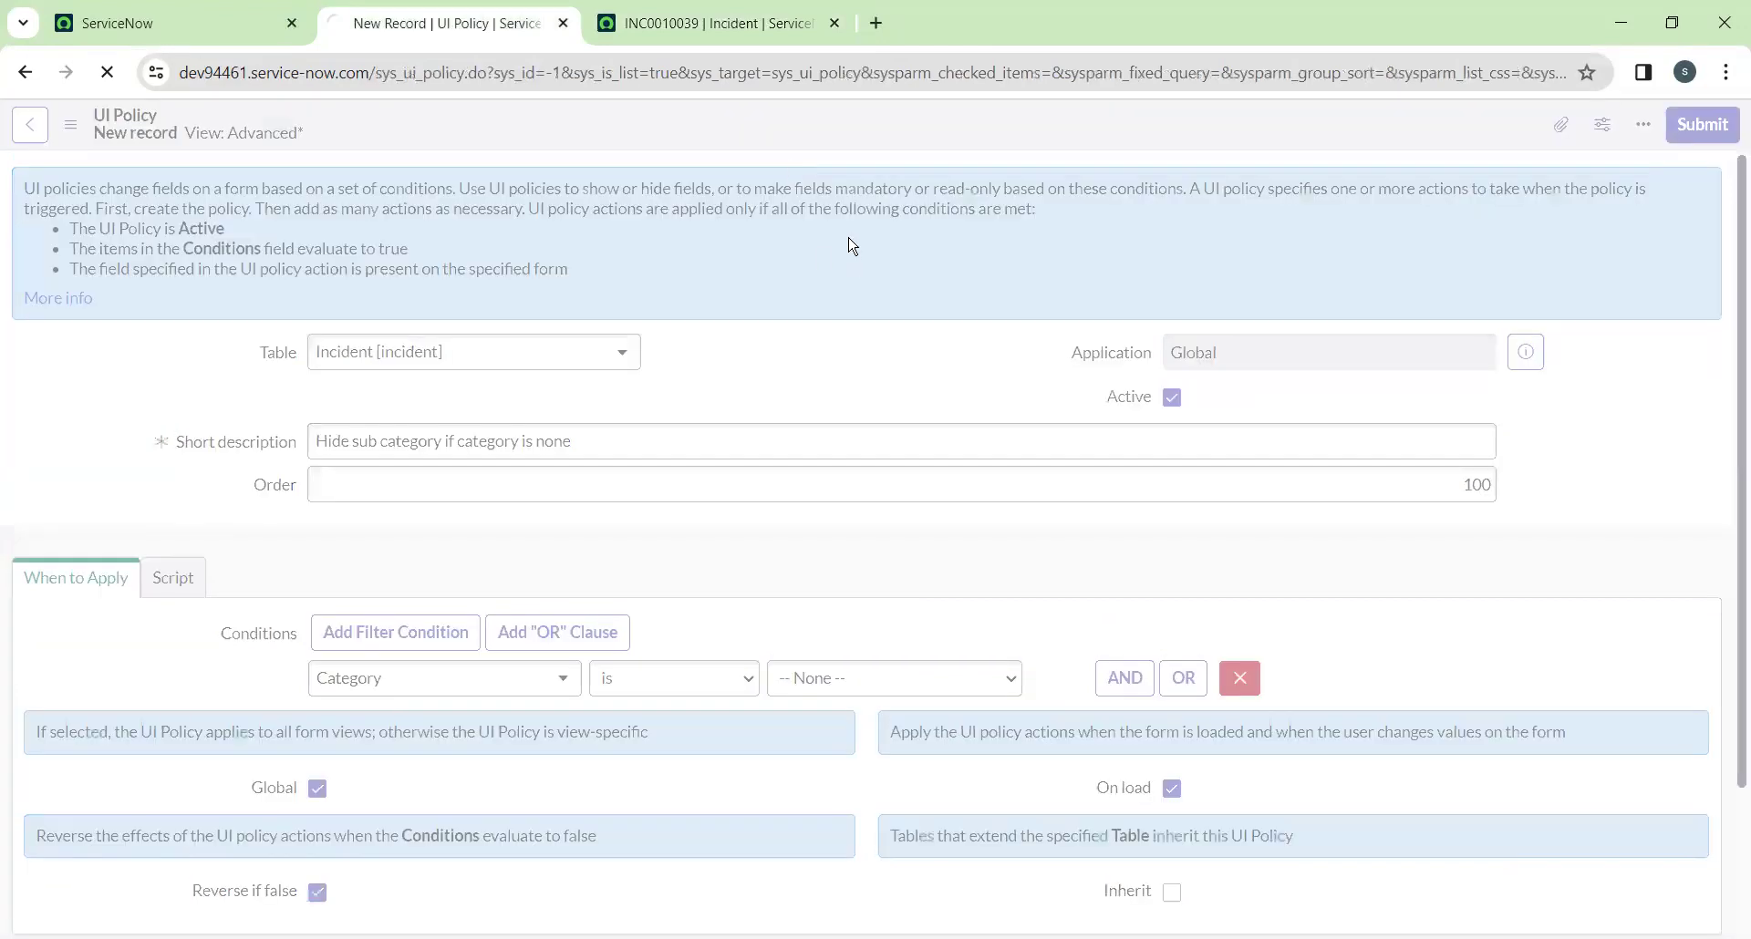
left_click(607, 27)
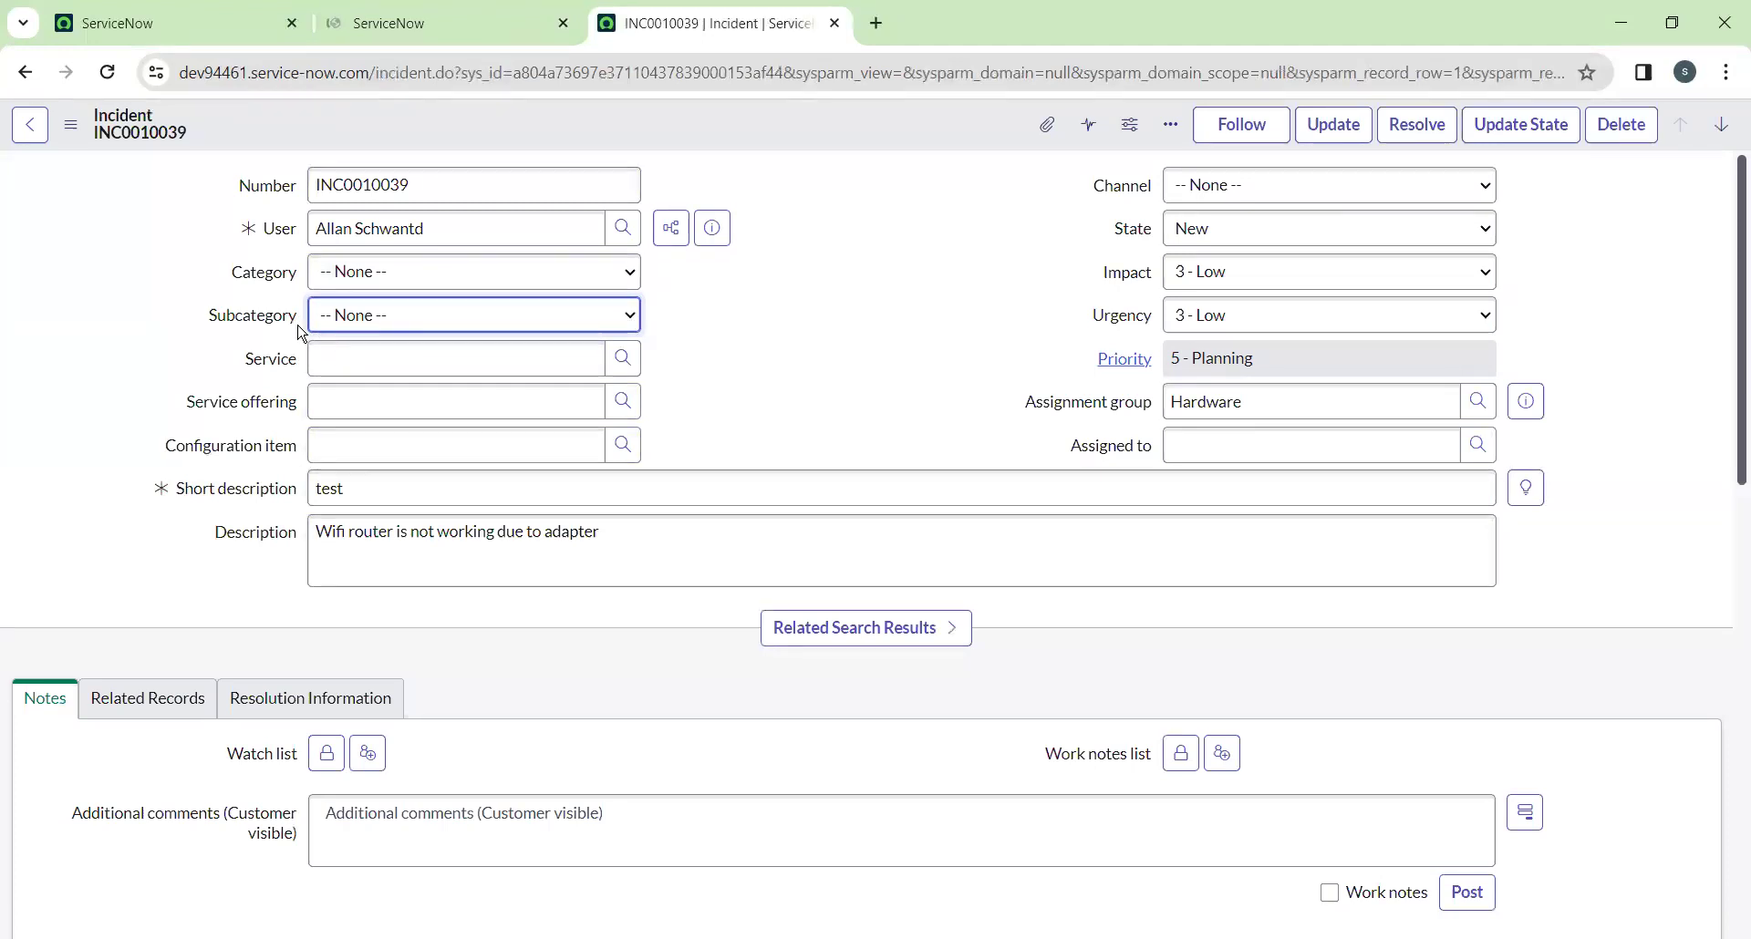
left_click(395, 37)
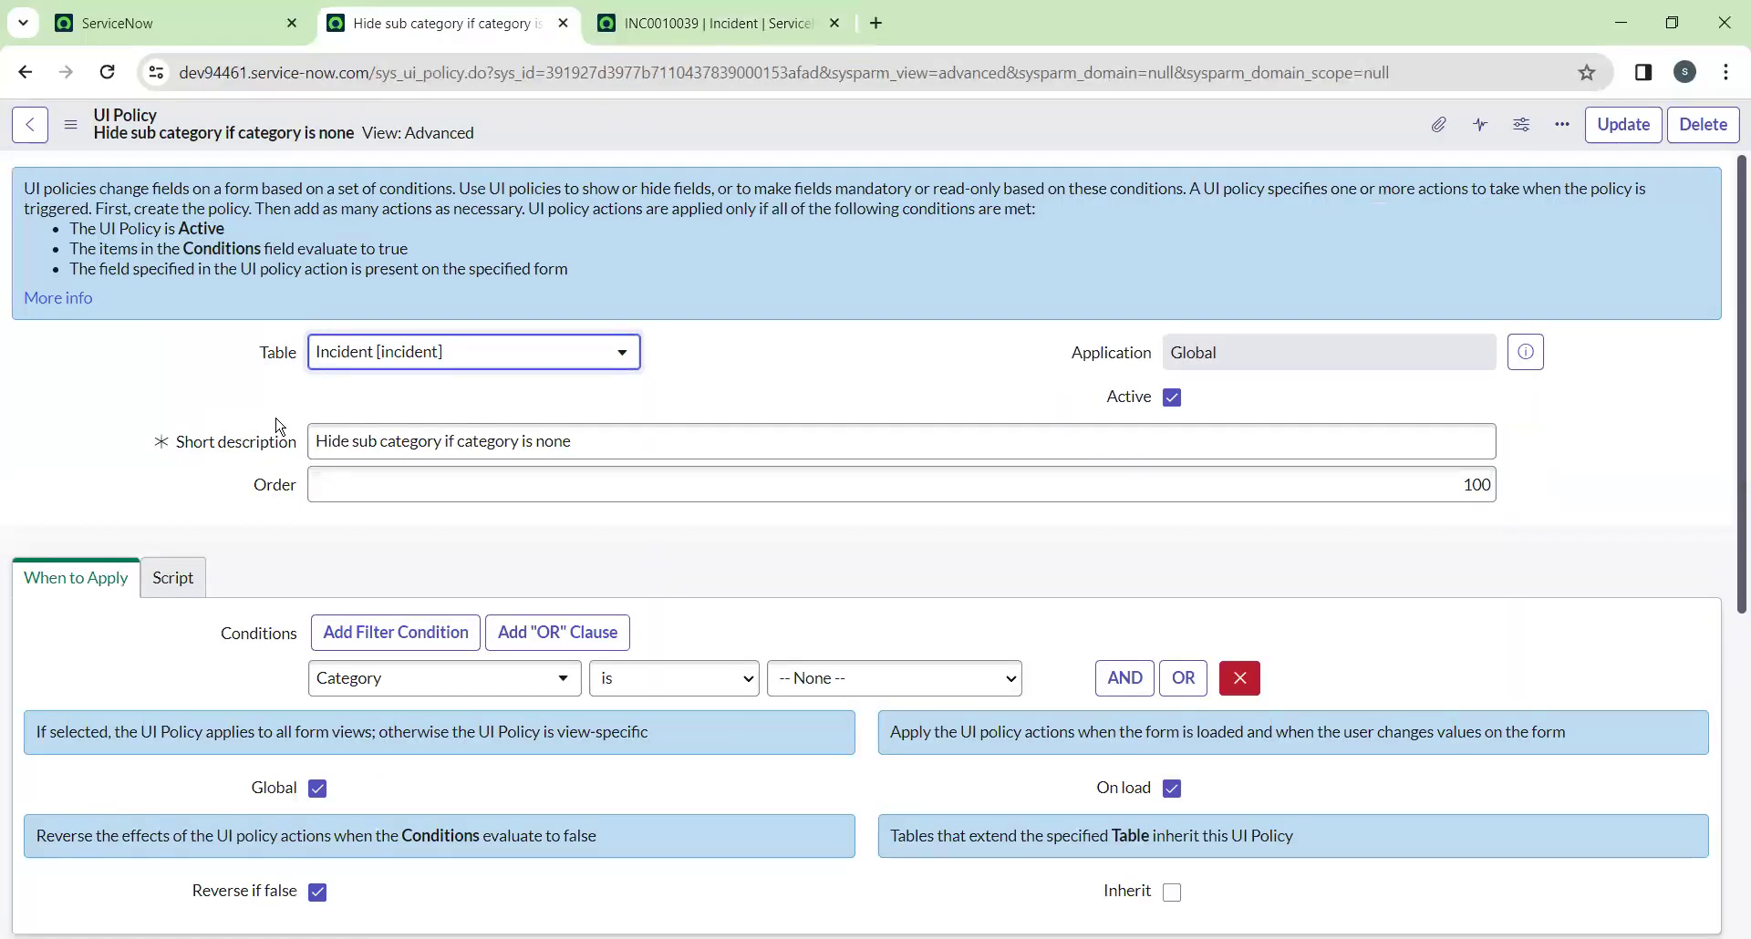
Start a new UI policy action for the saved policy, checking the incident's Subcategory field while the form loads
scroll(278, 436, "down", 5)
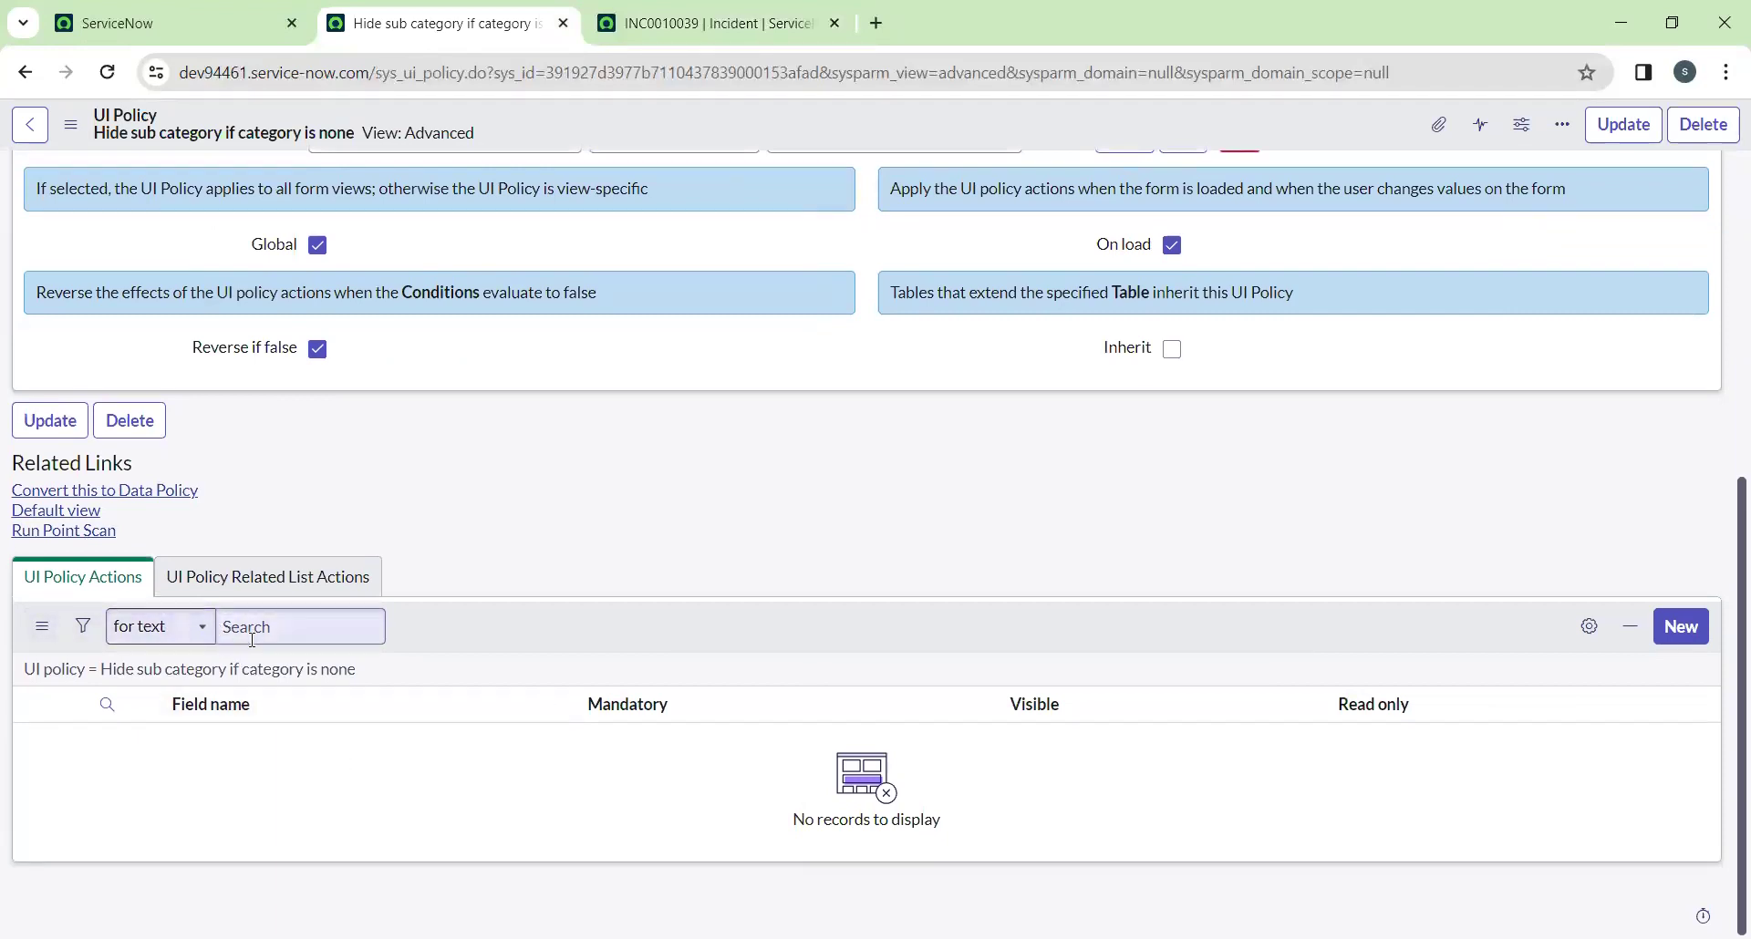
left_click(1681, 627)
left_click(722, 15)
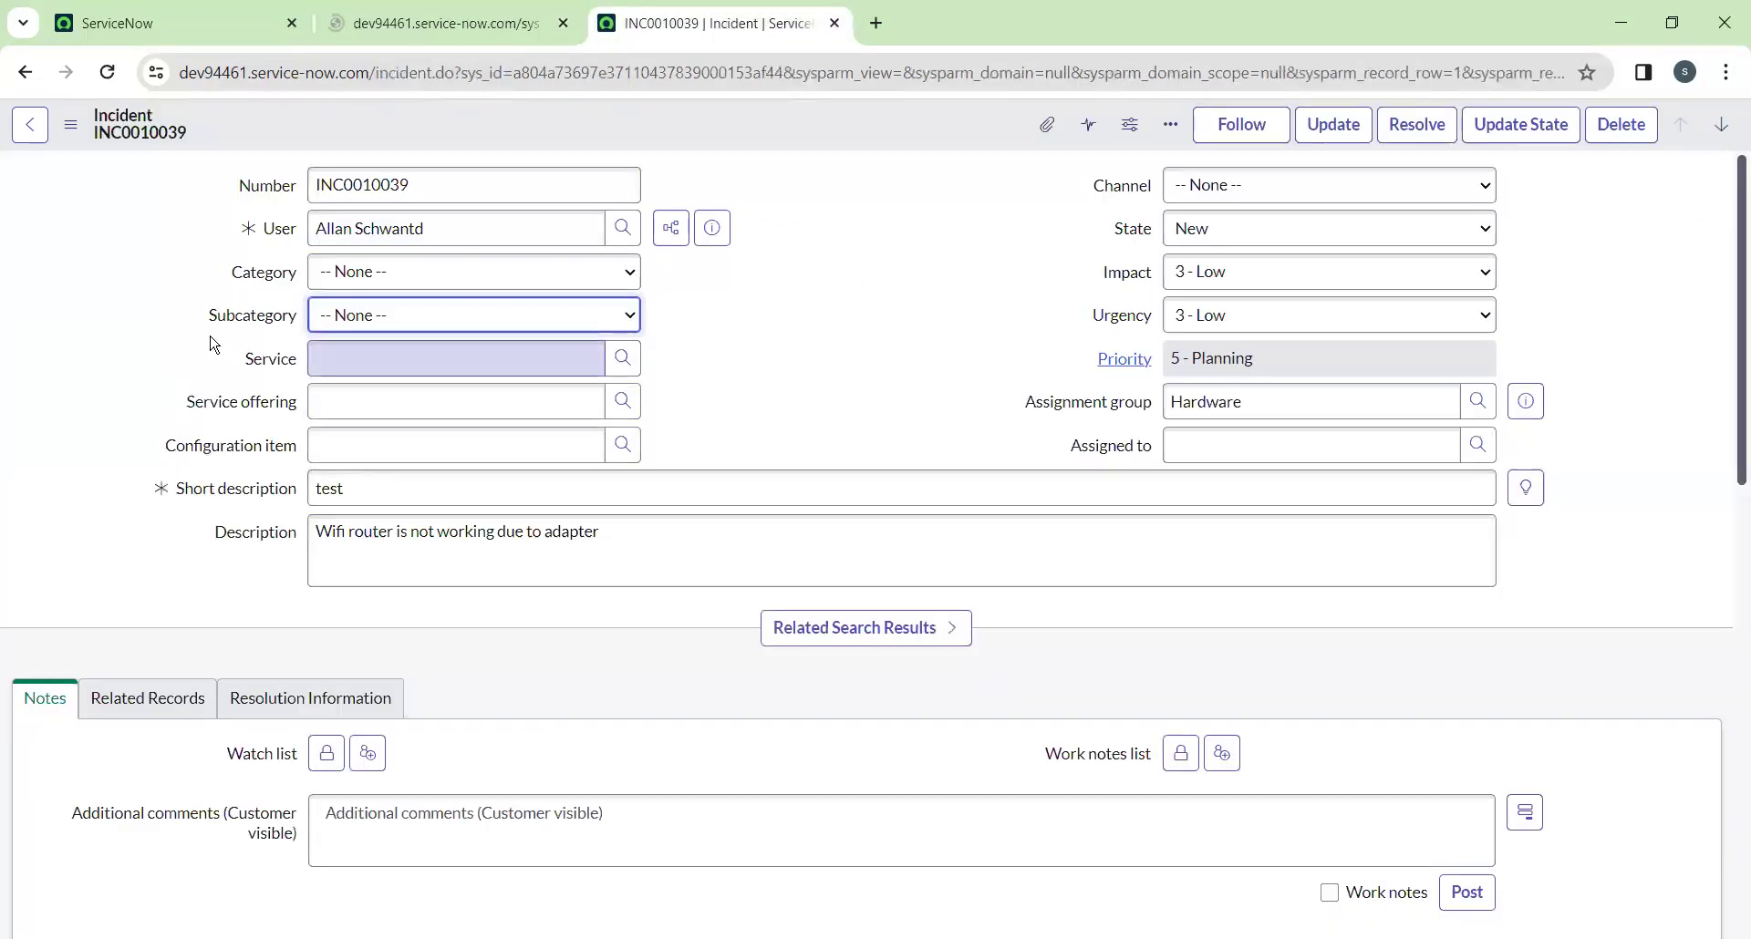
left_click(450, 15)
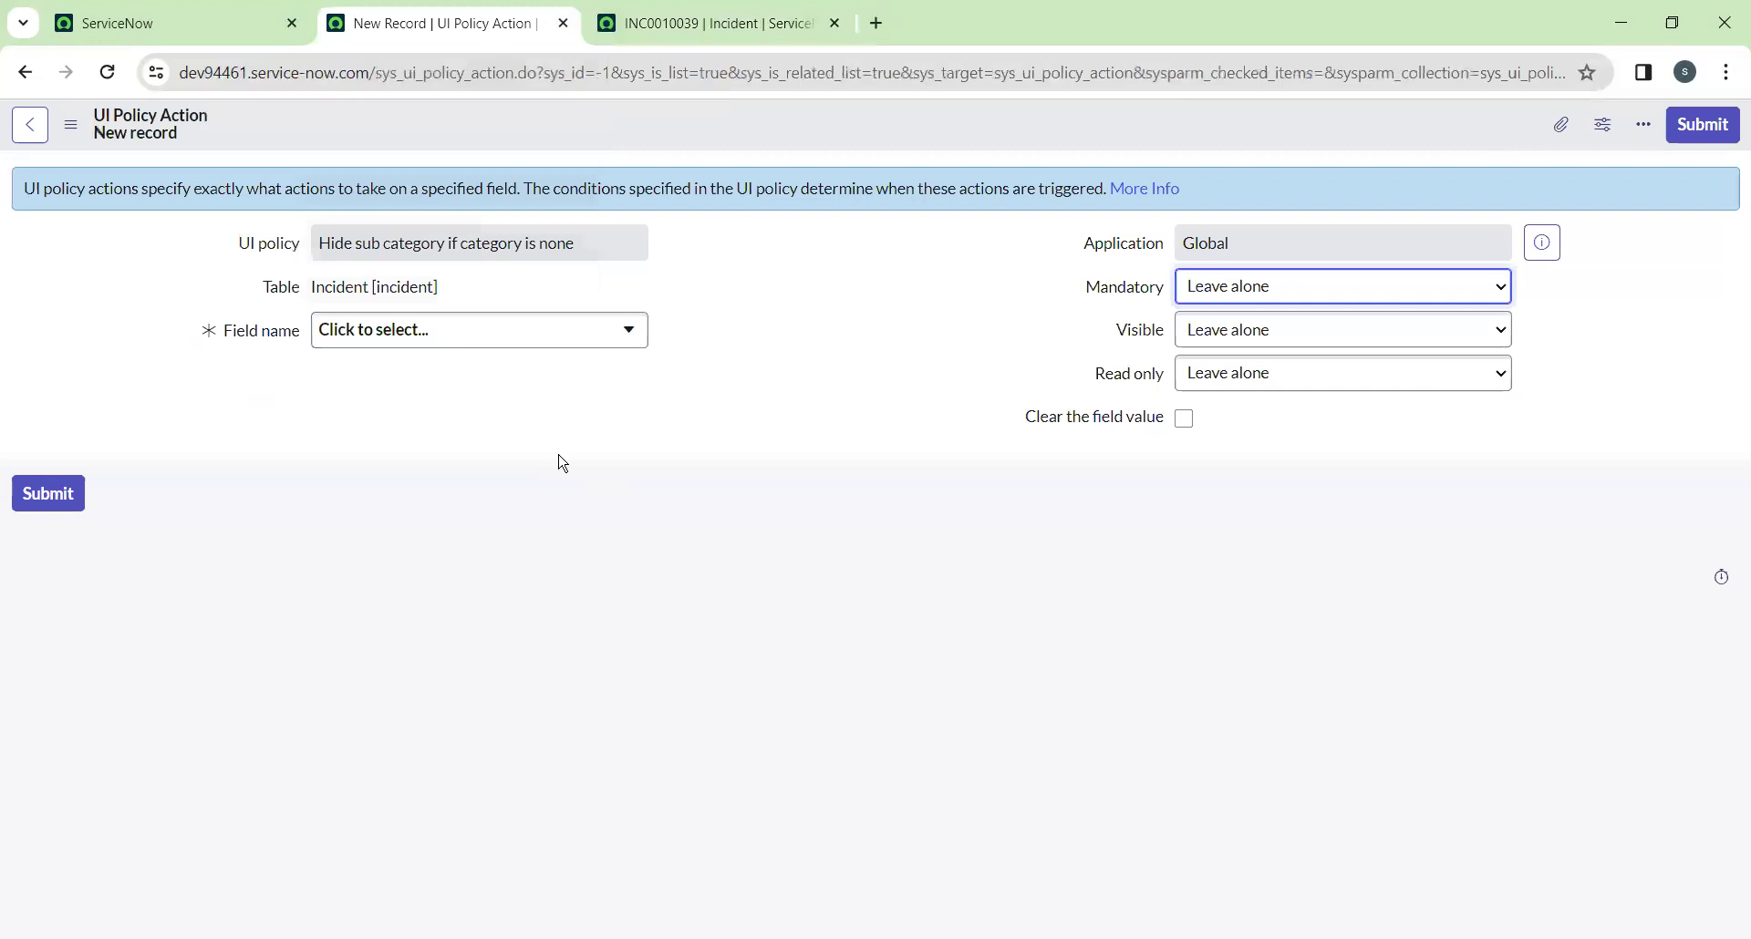
Choose Subcategory from the Incident element tree as the UI policy action's field name
left_click(384, 337)
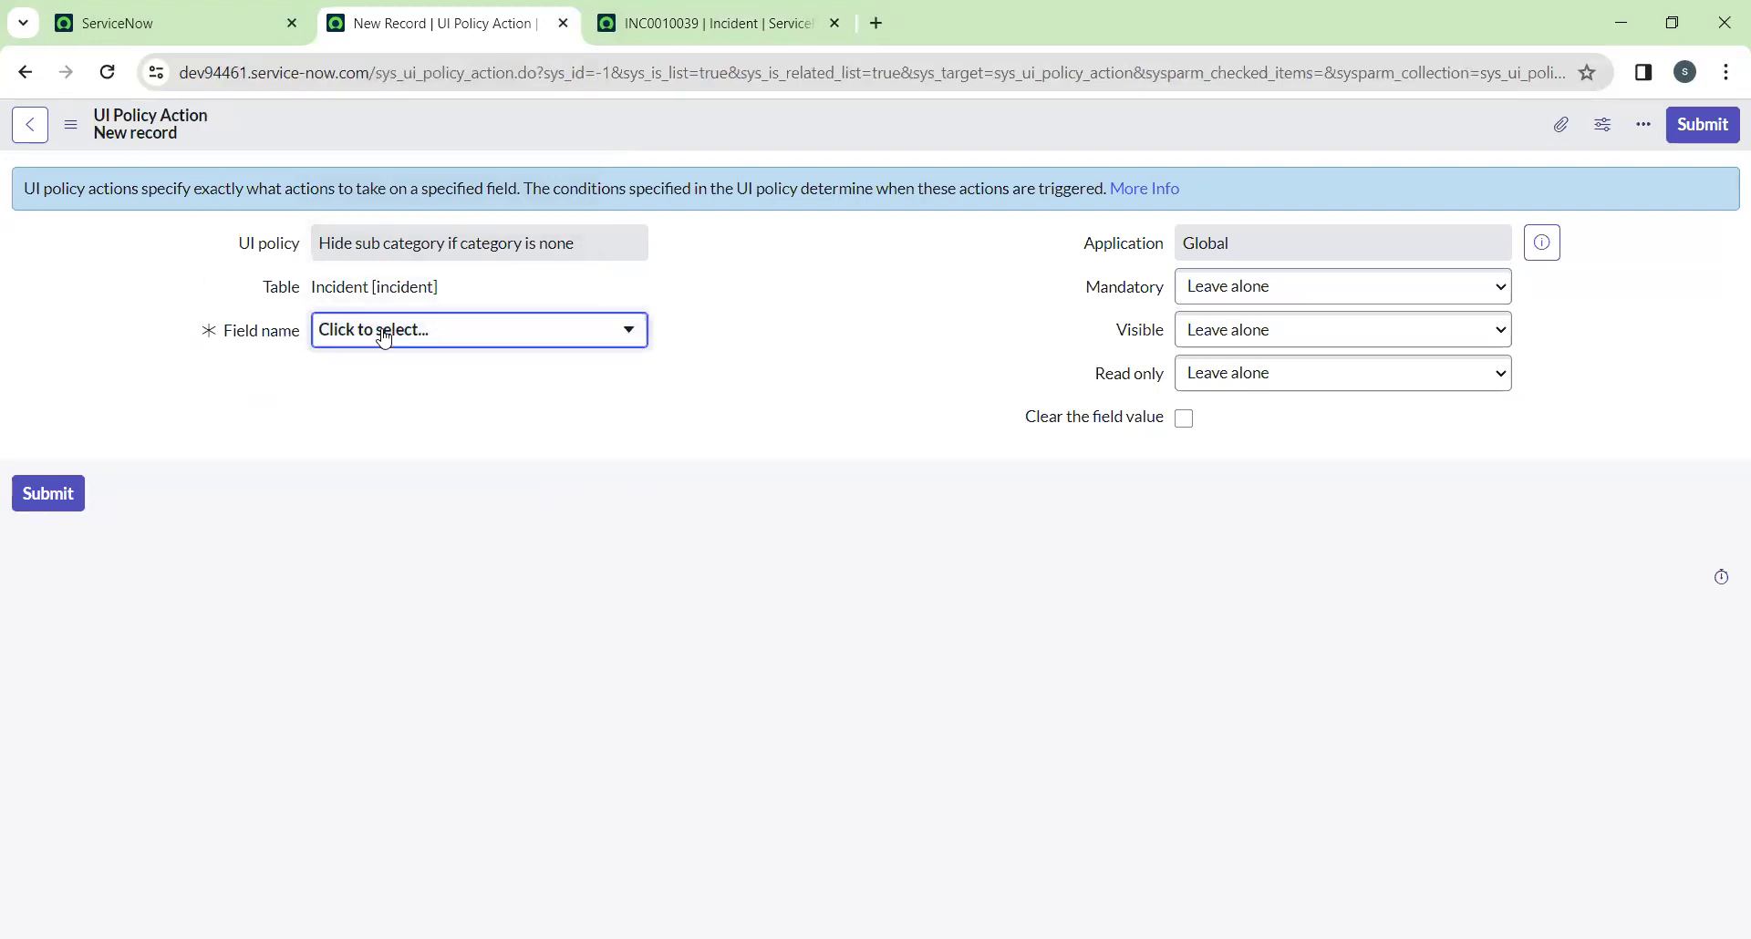
left_click(384, 336)
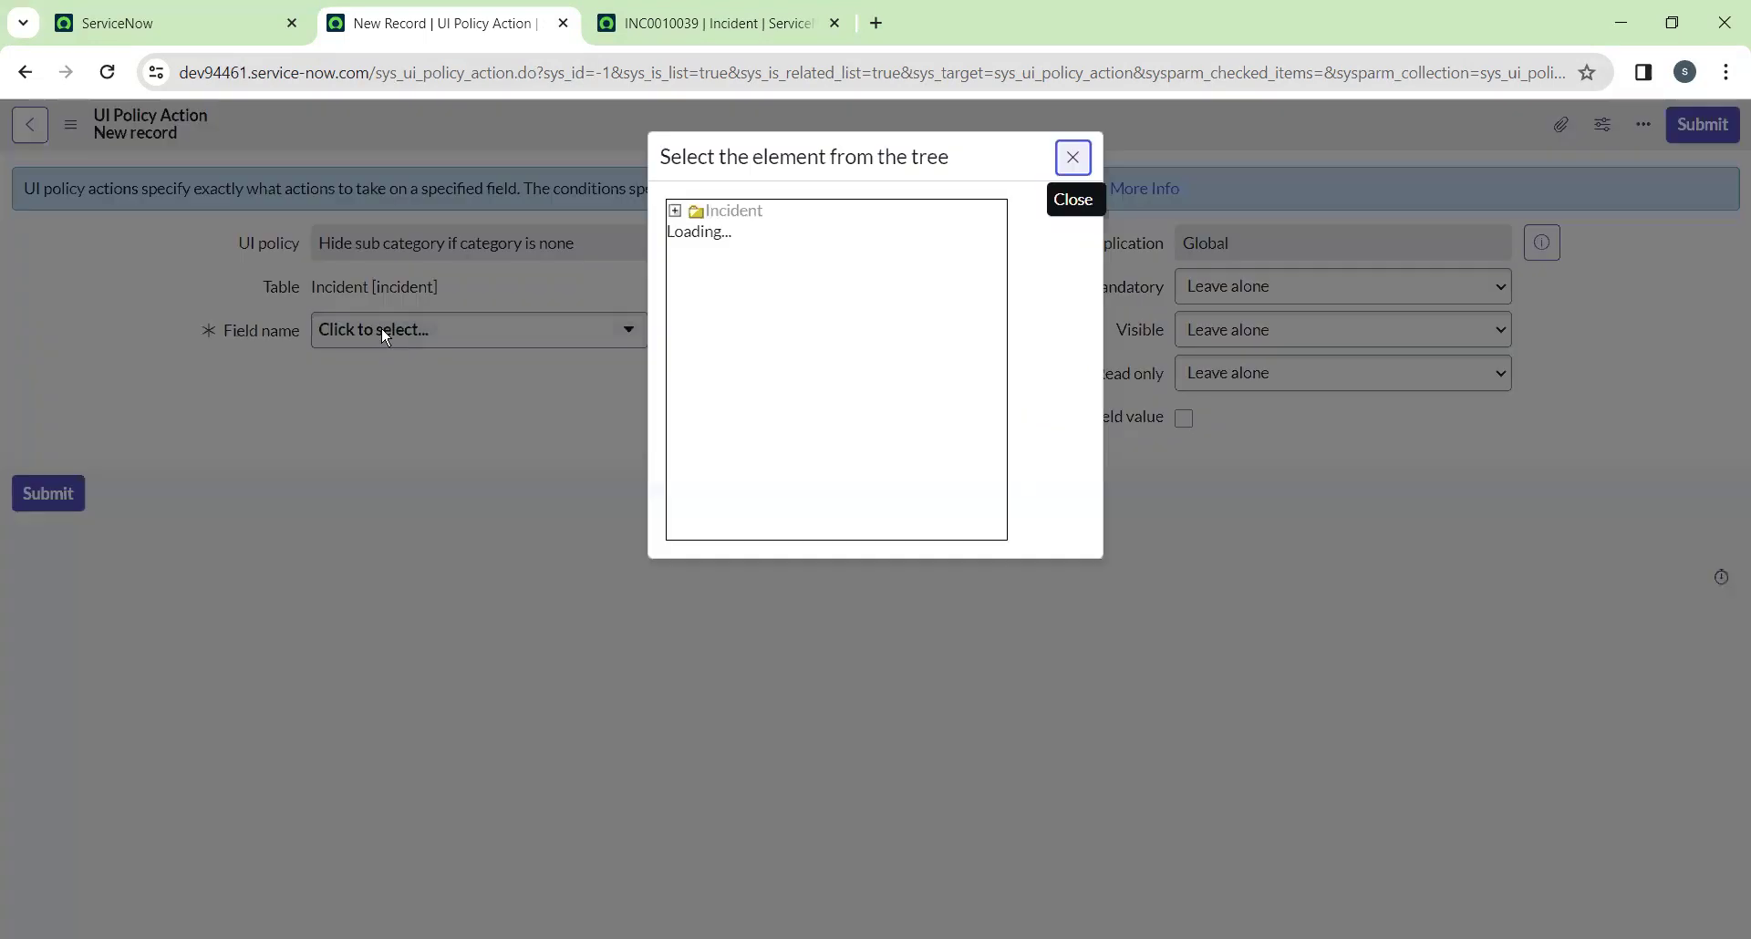
scroll(775, 347, "down", 6)
scroll(782, 355, "down", 5)
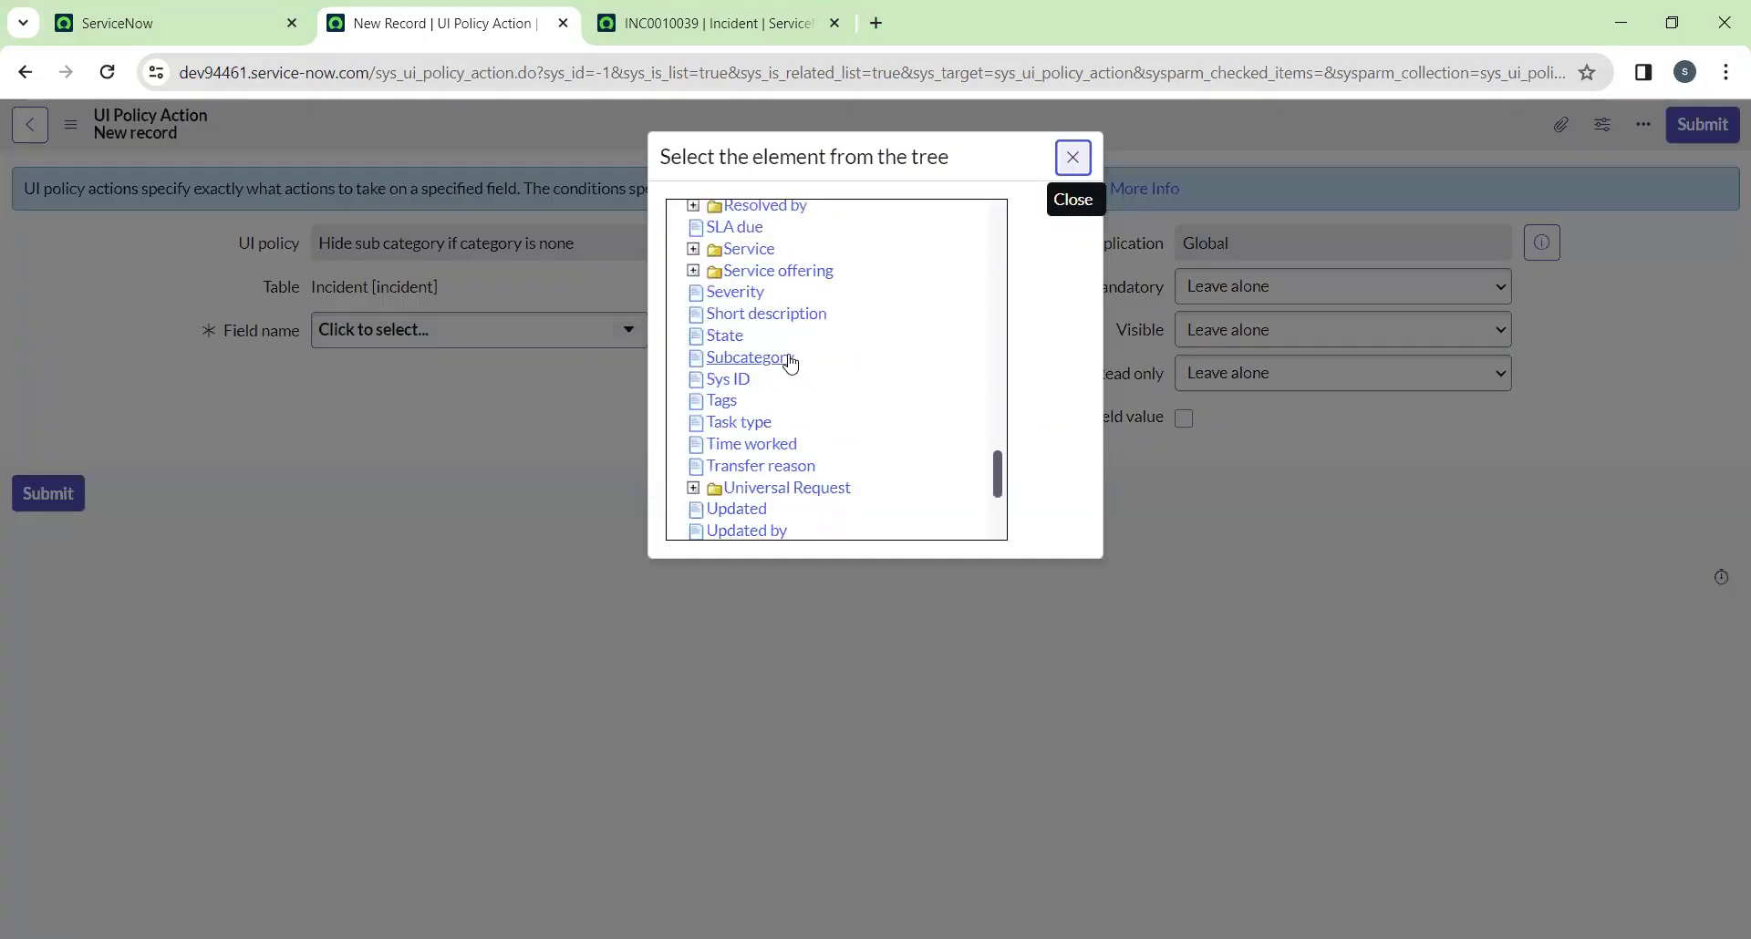
left_click(766, 357)
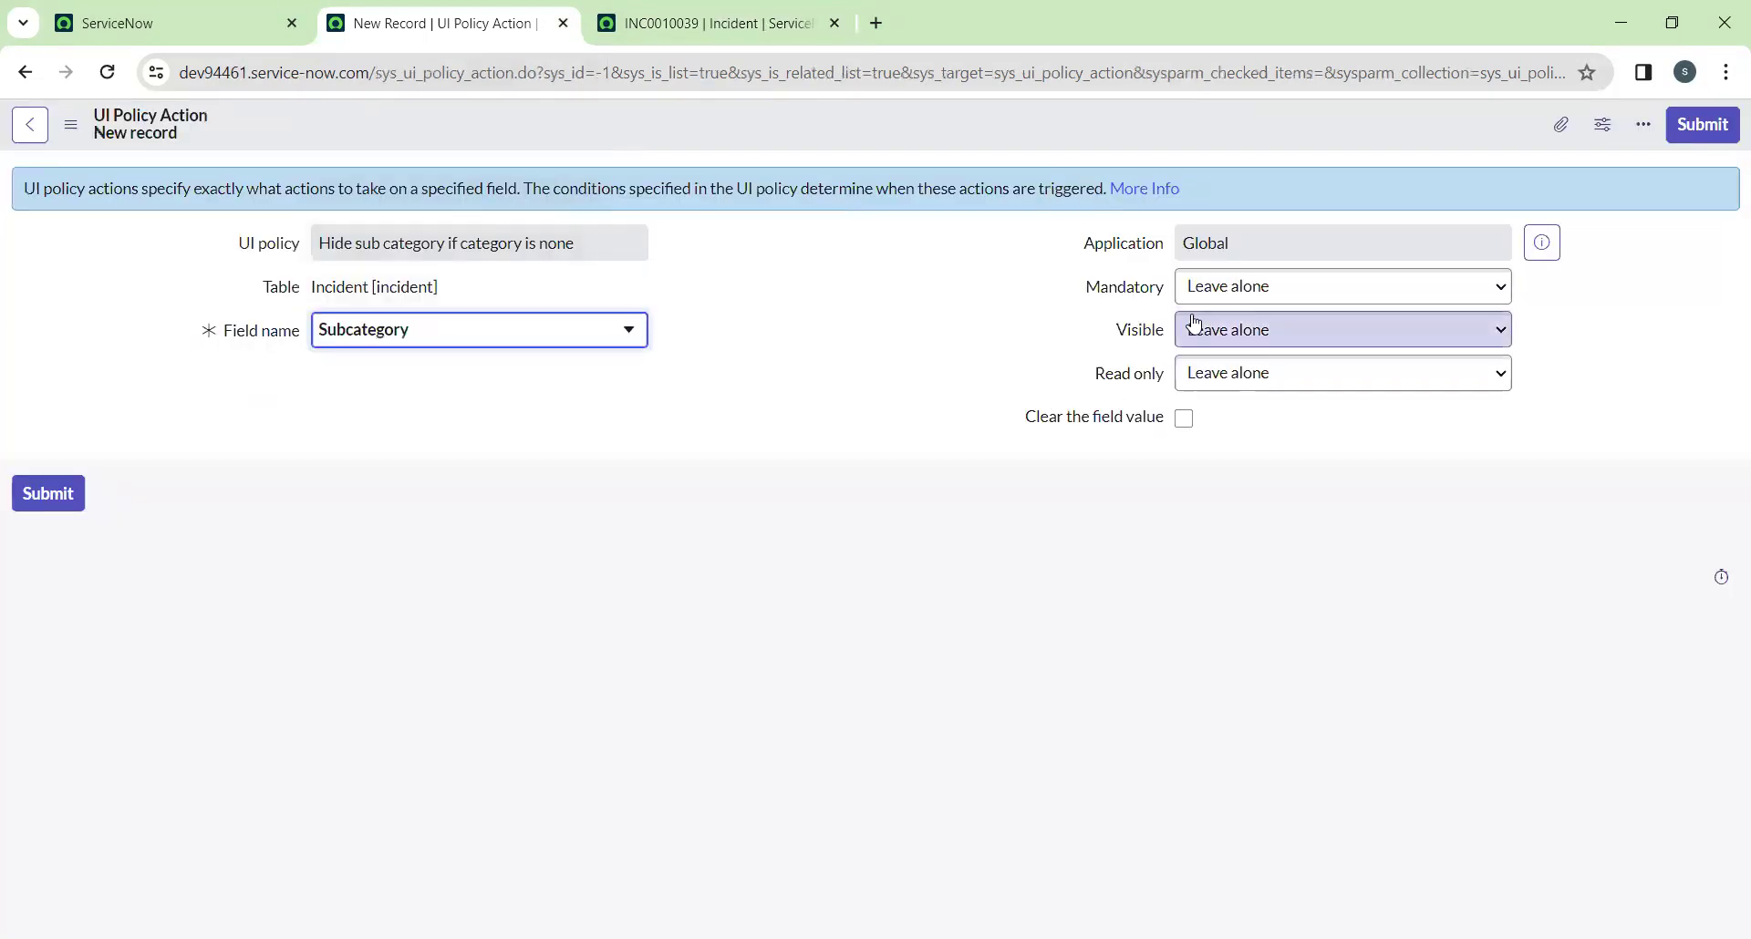
Set Visible to False for the Subcategory field and submit the UI policy action
left_click(1204, 332)
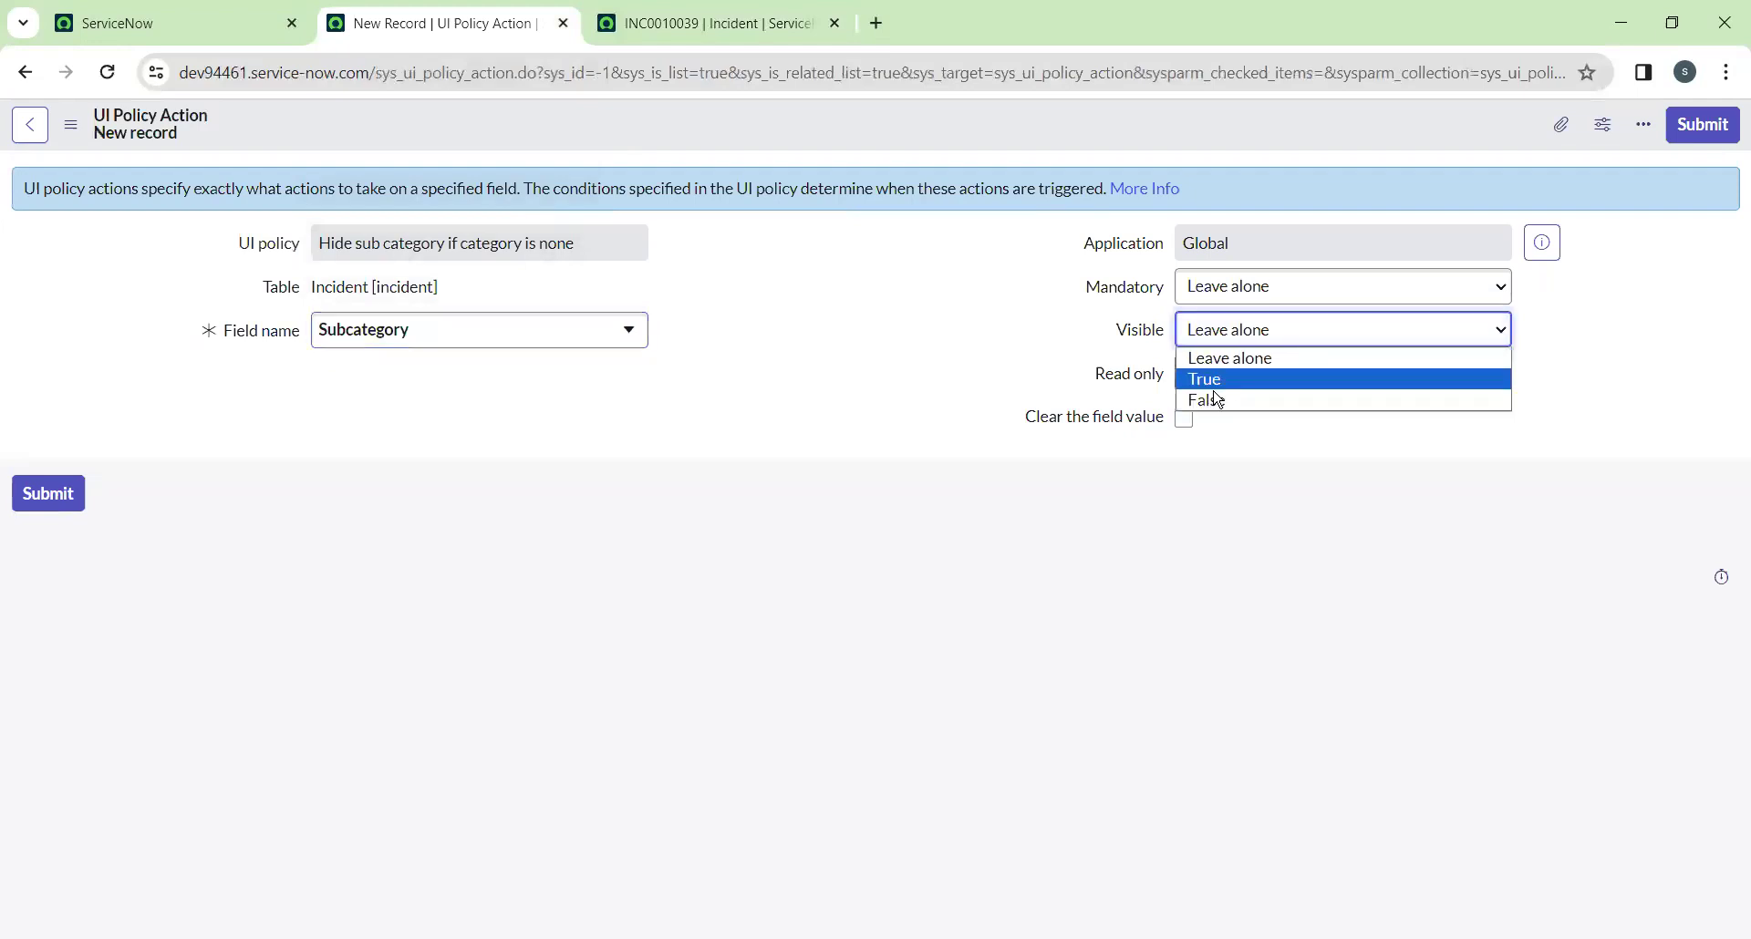
left_click(1217, 406)
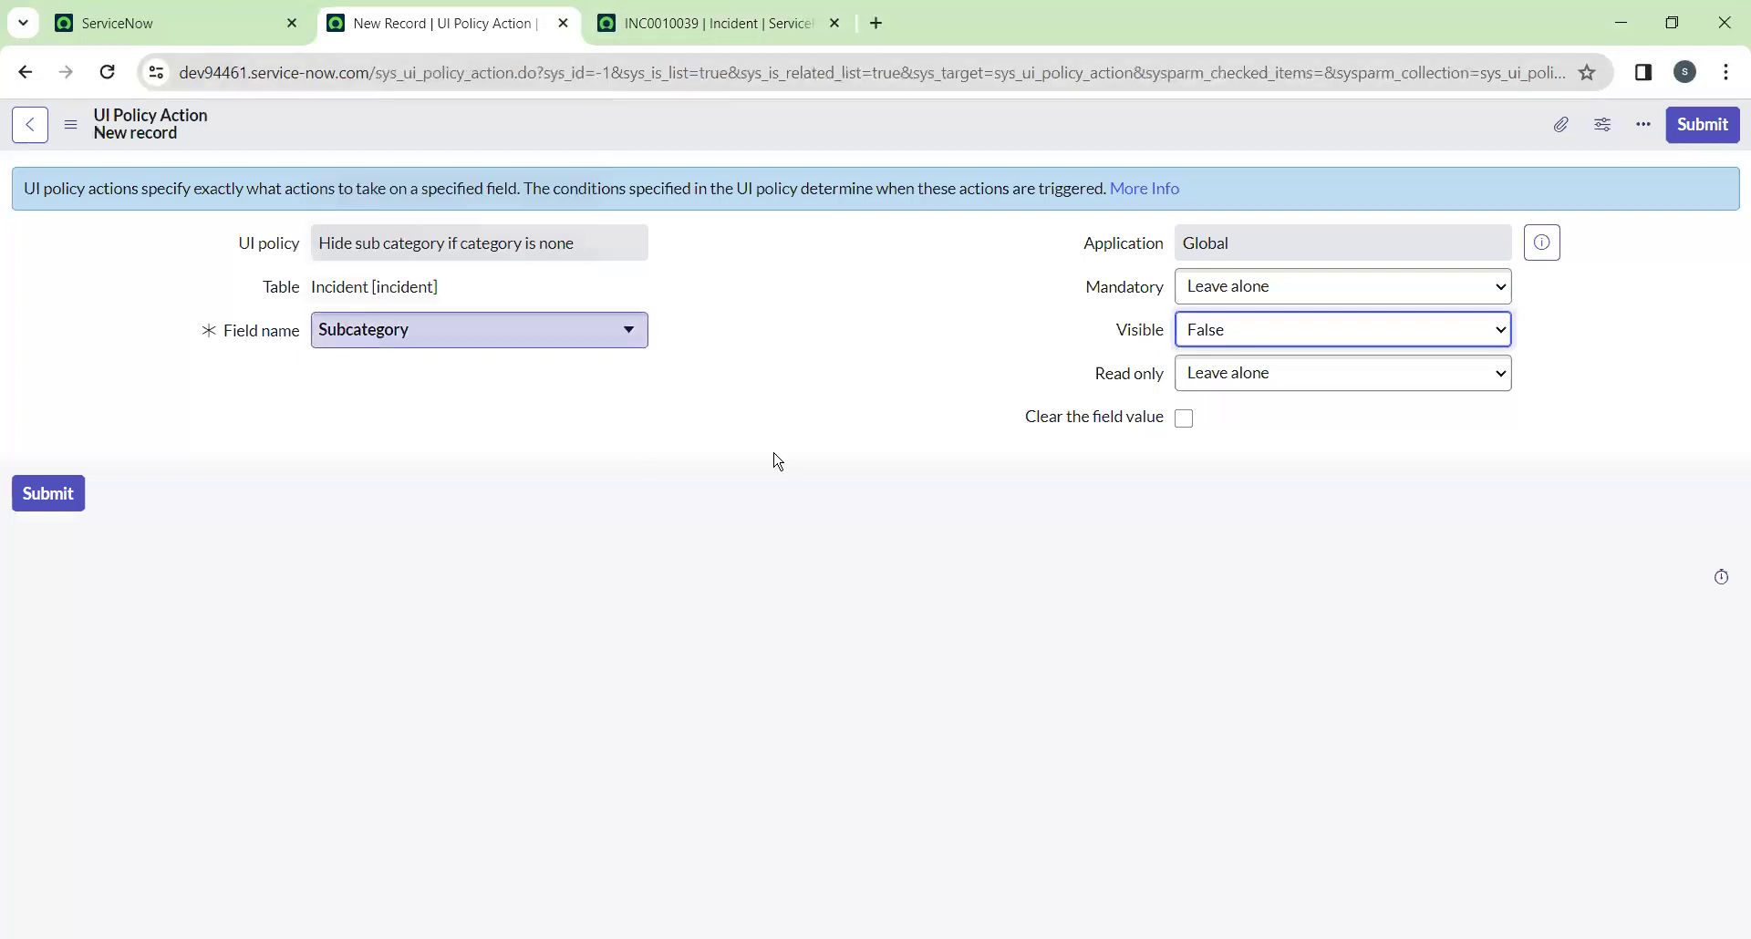
left_click(1702, 129)
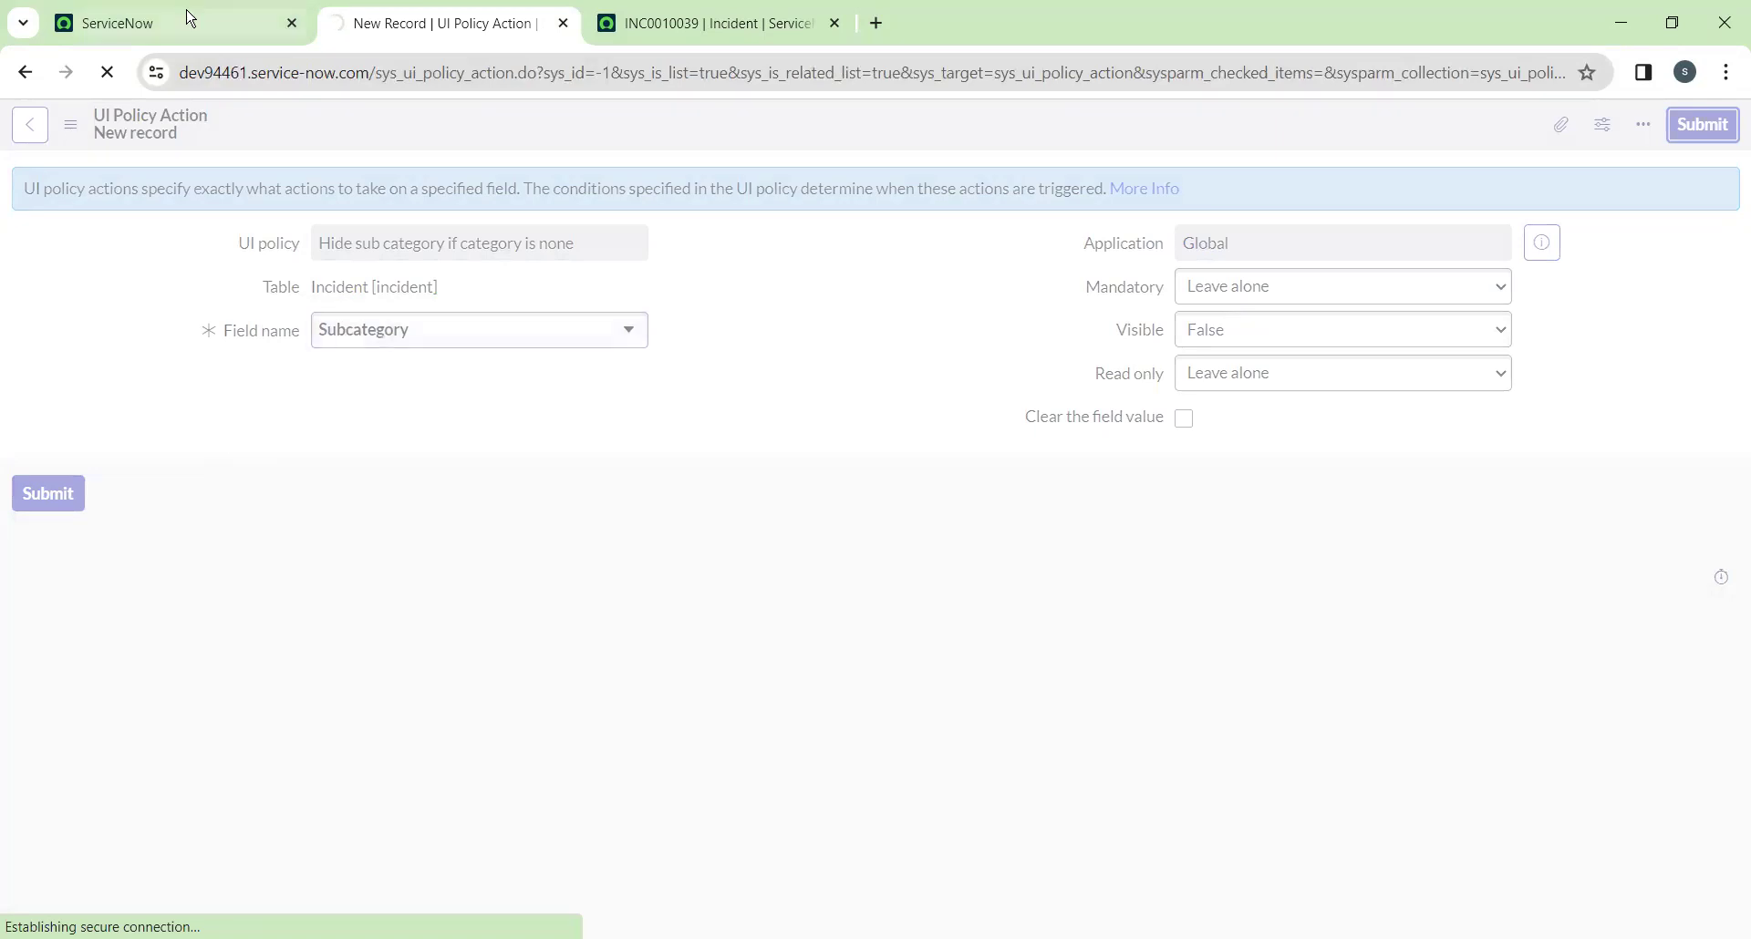
Leave incident INC0010039 for the incident list and start a new incident, checking the UI policy record while it loads
left_click(710, 18)
right_click(24, 72)
left_click(119, 171)
left_click(958, 218)
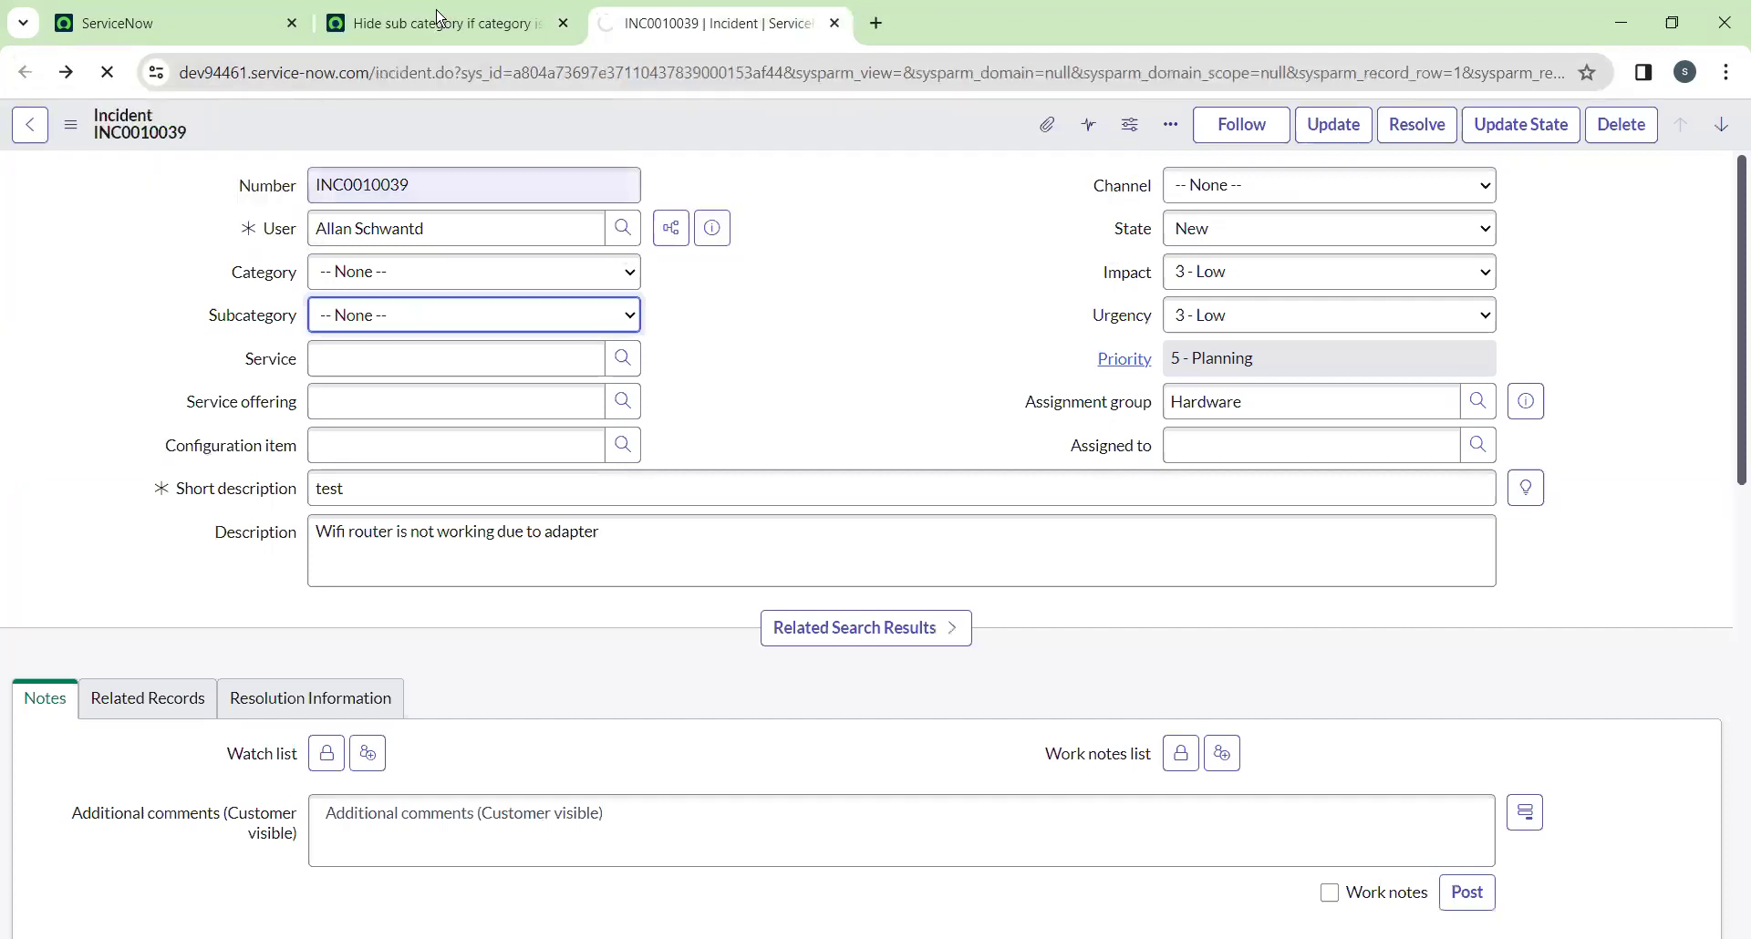
left_click(437, 23)
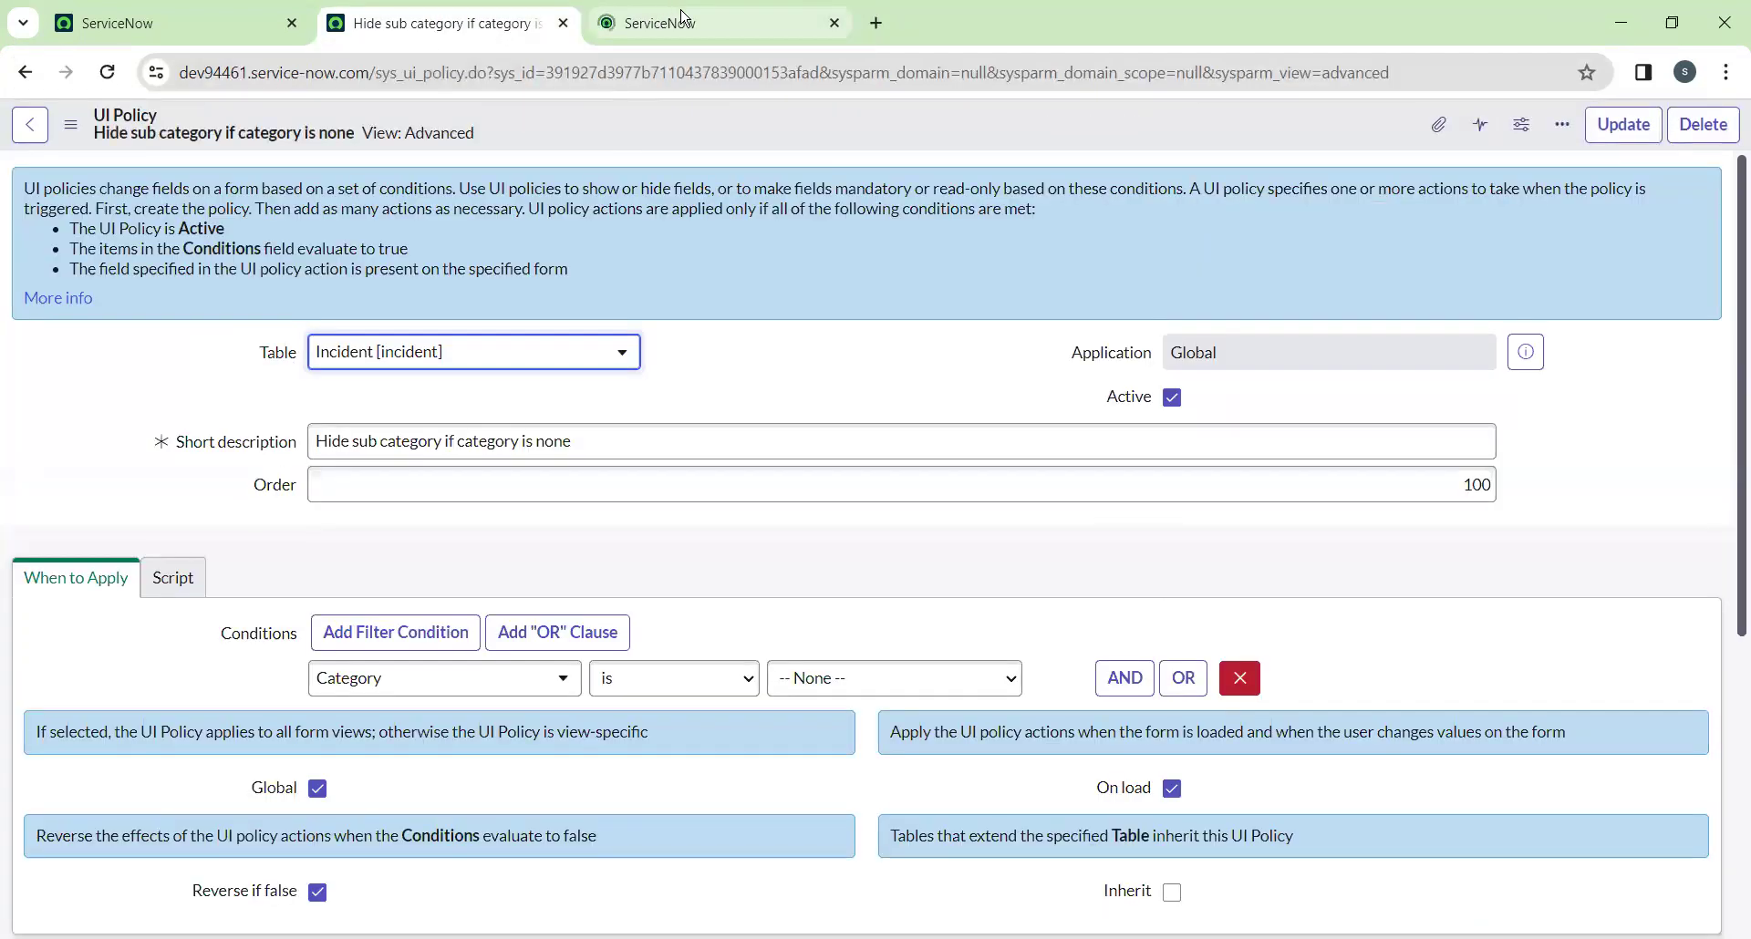
left_click(671, 20)
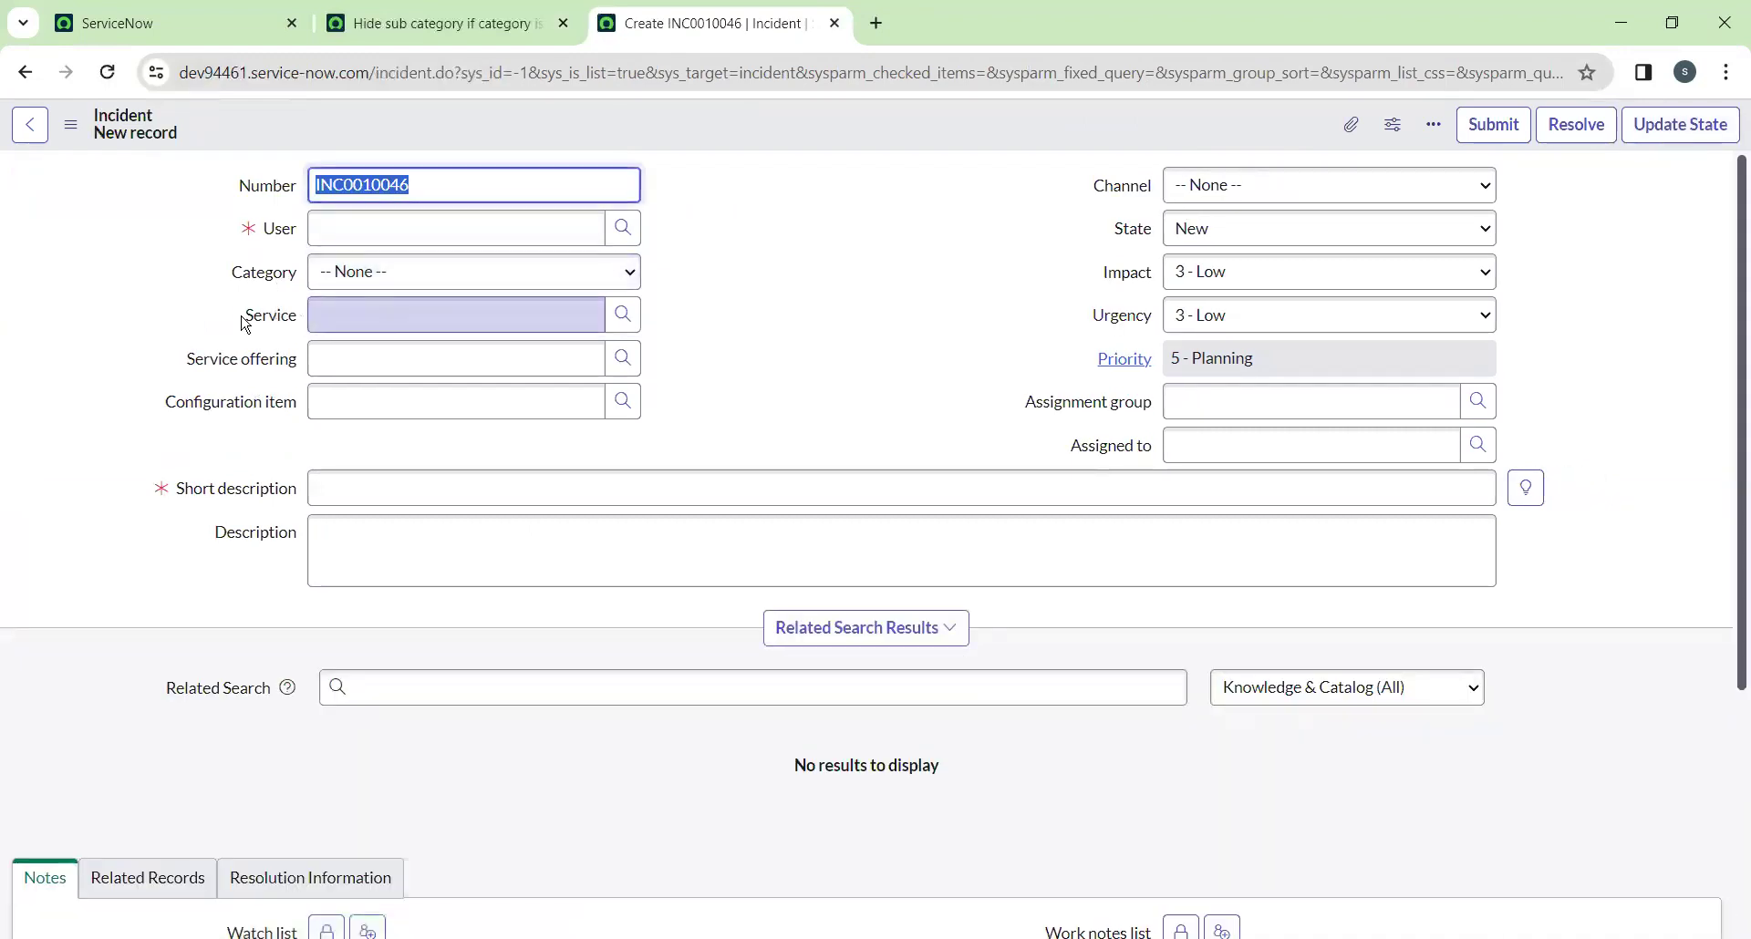
Test the policy on the new incident by switching Category to Inquiry / Help, Software and Network, then back to None
left_click(361, 278)
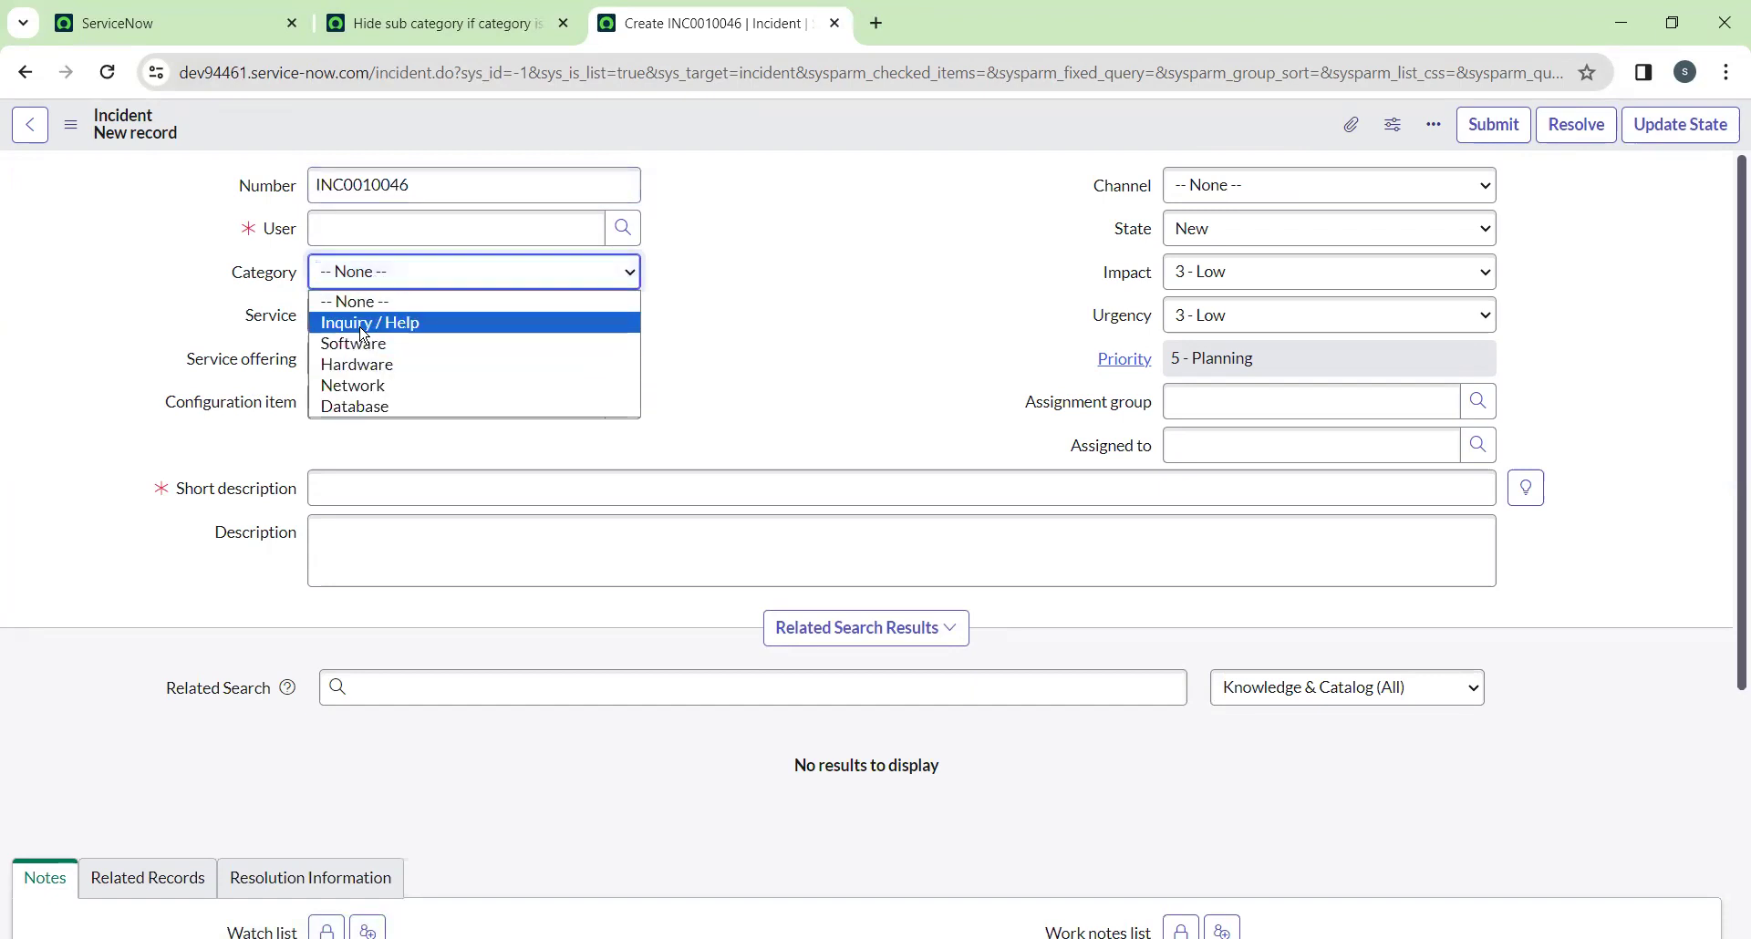
left_click(361, 326)
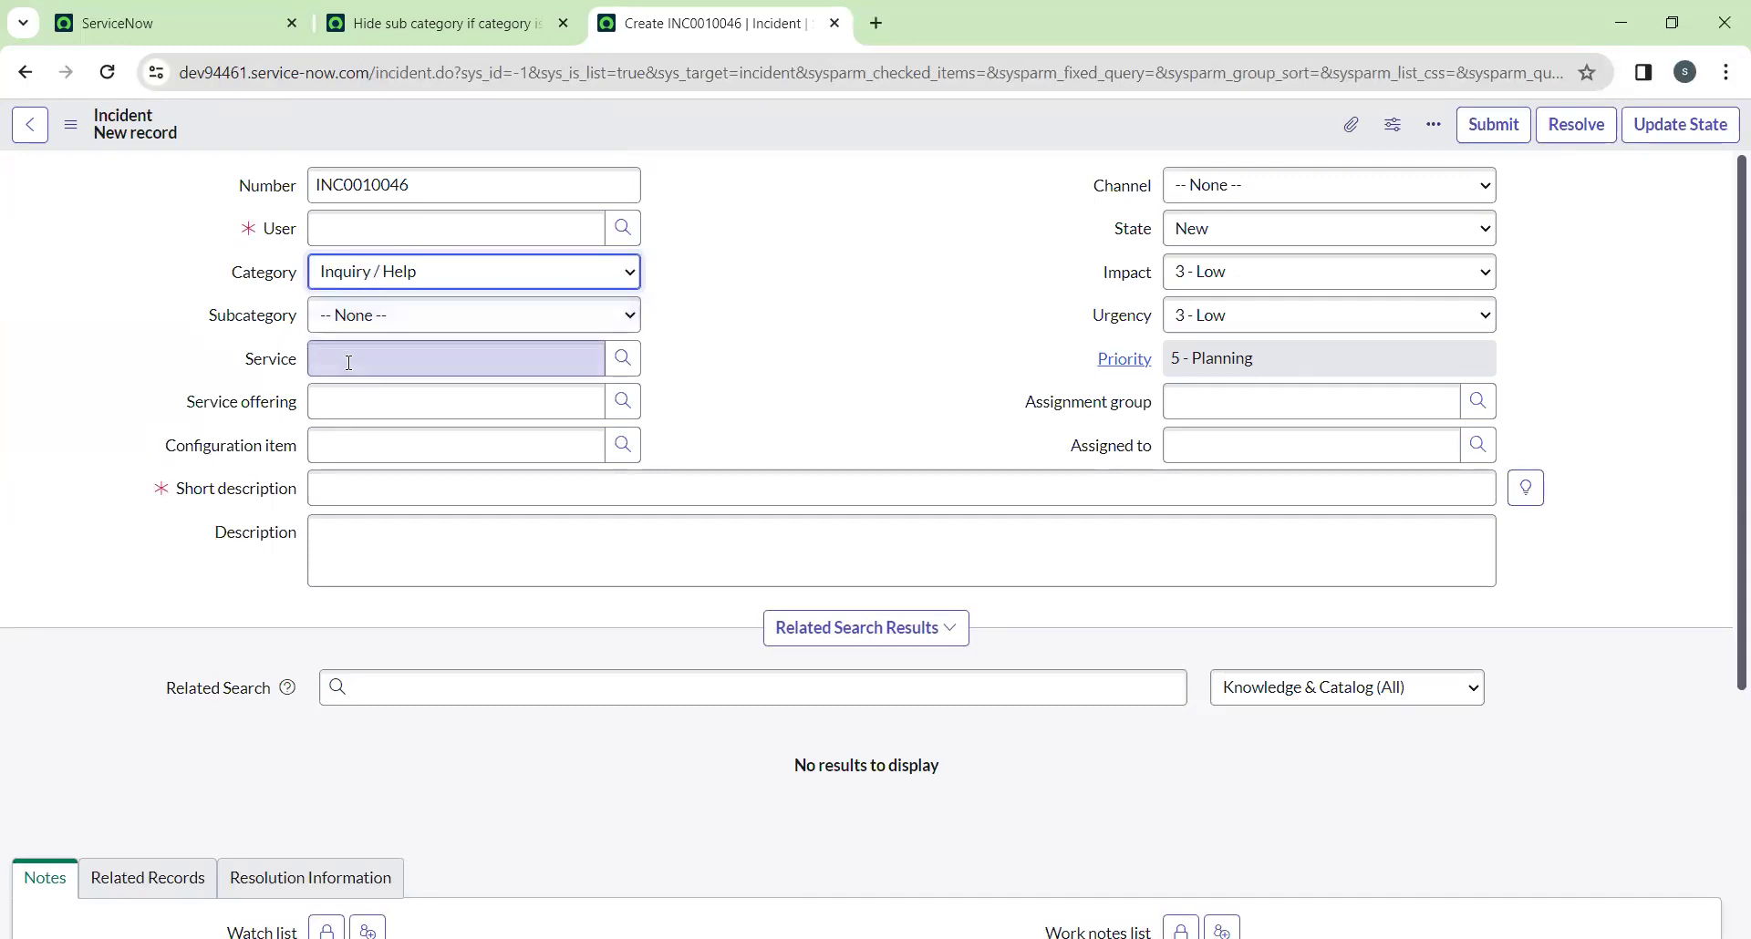
left_click(419, 273)
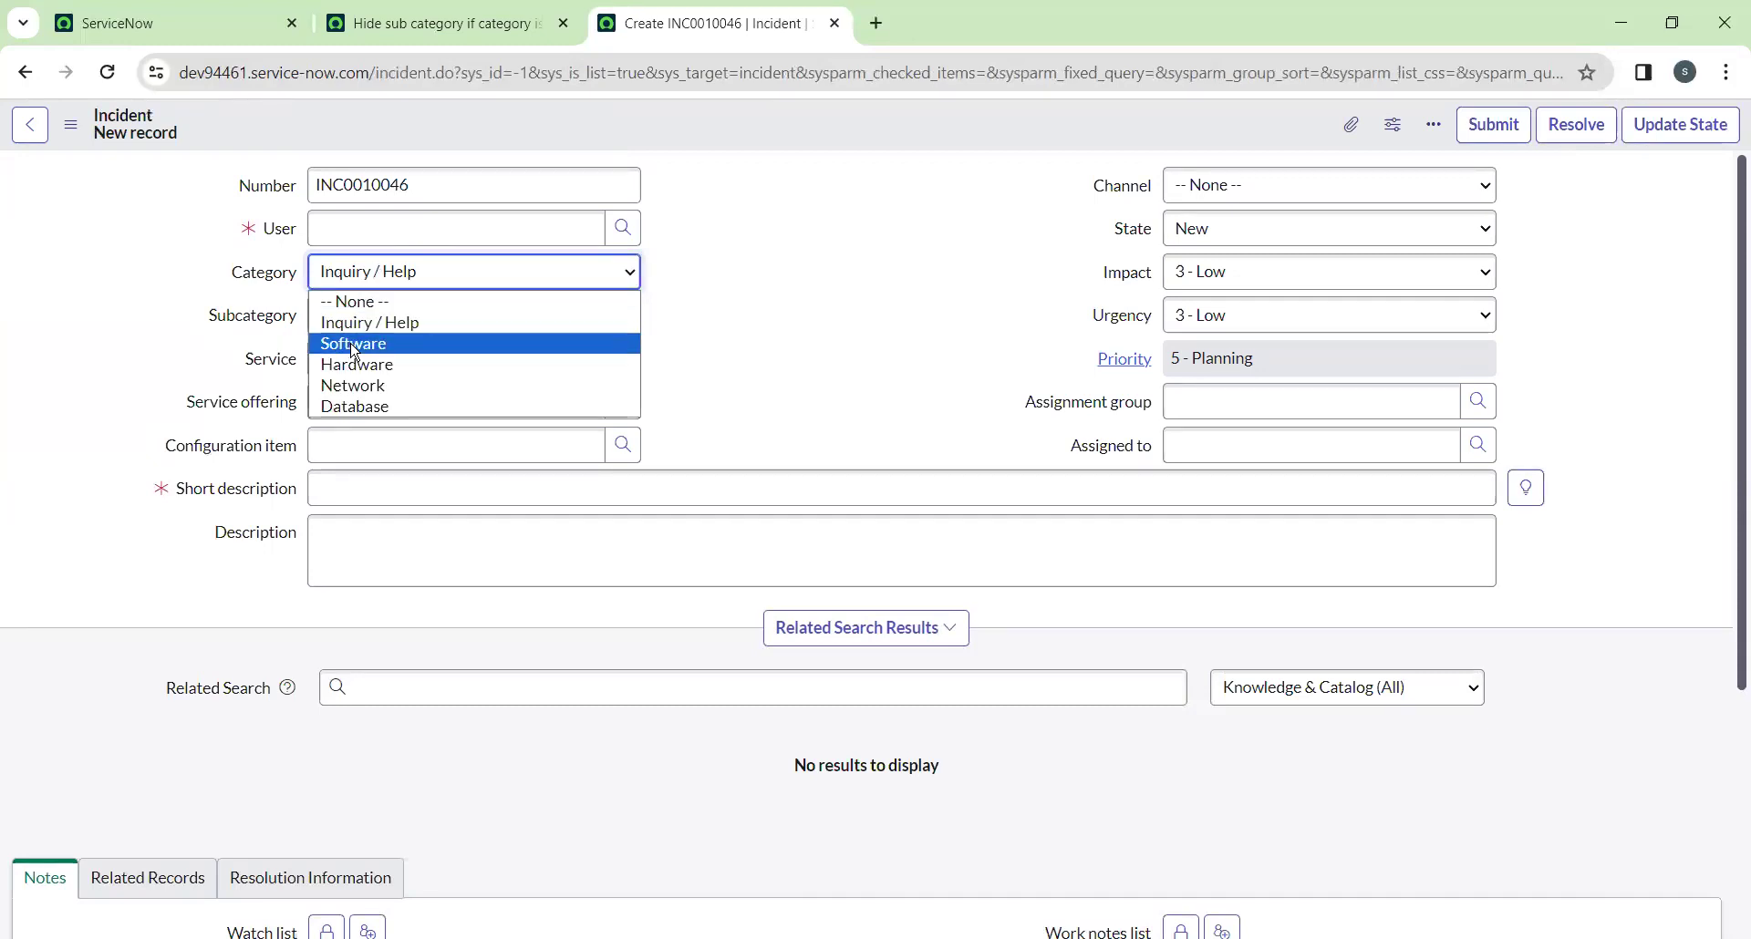
left_click(355, 347)
left_click(379, 276)
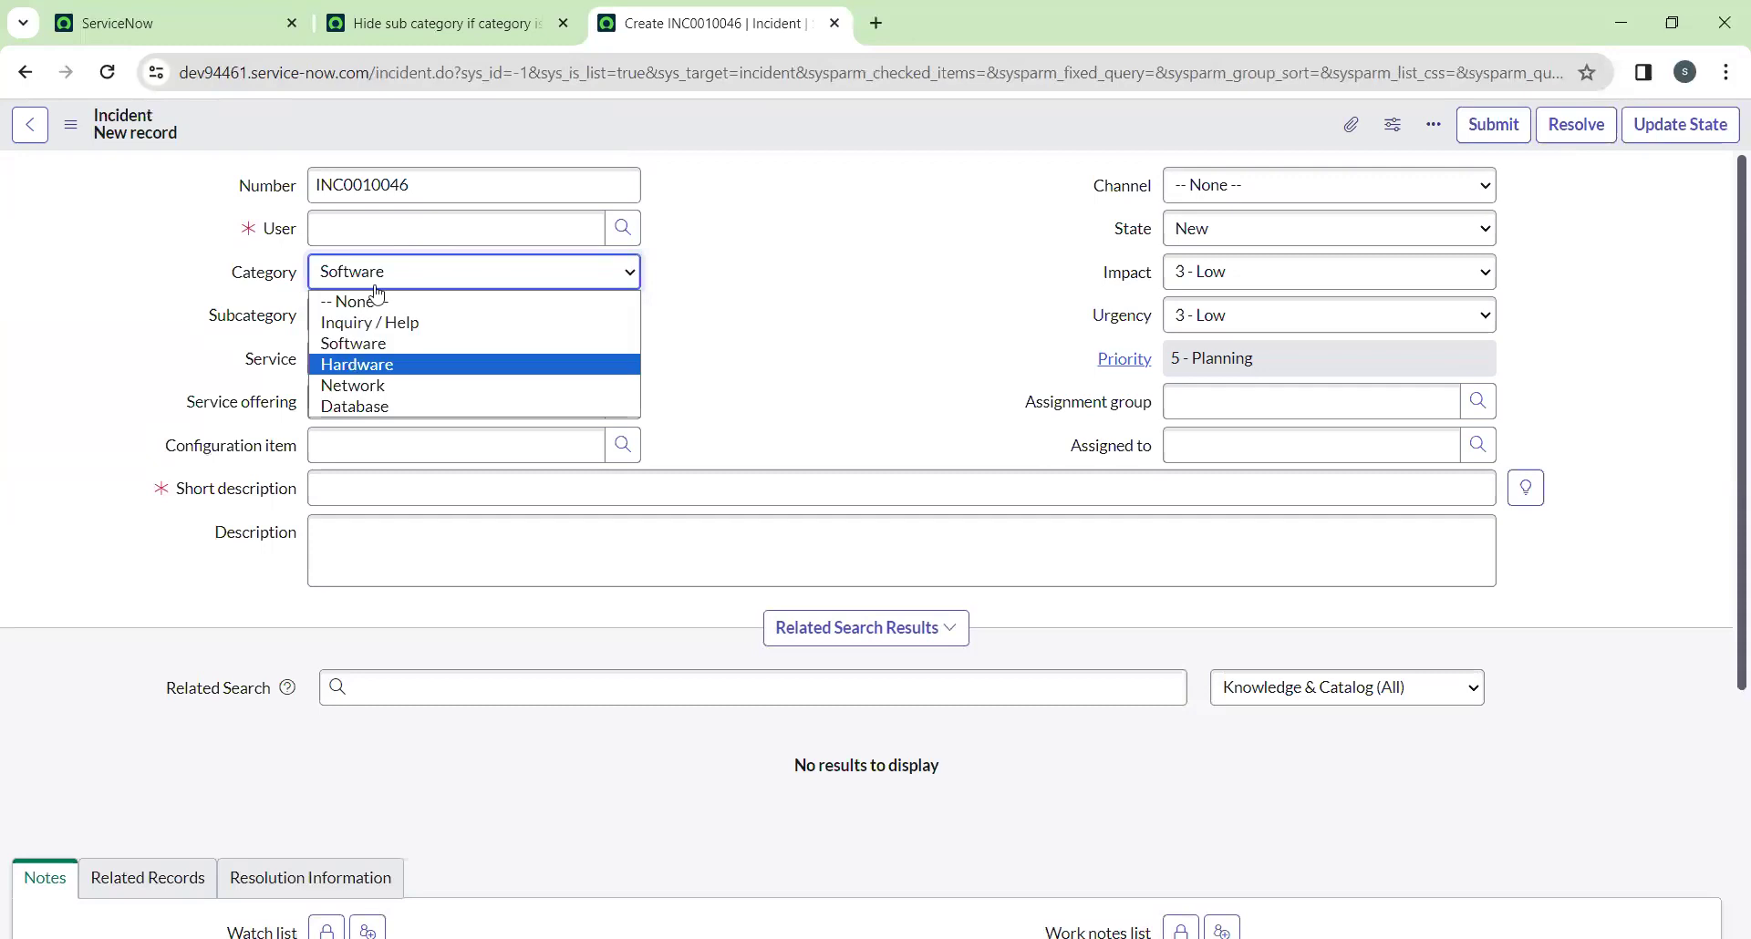
left_click(357, 365)
left_click(375, 285)
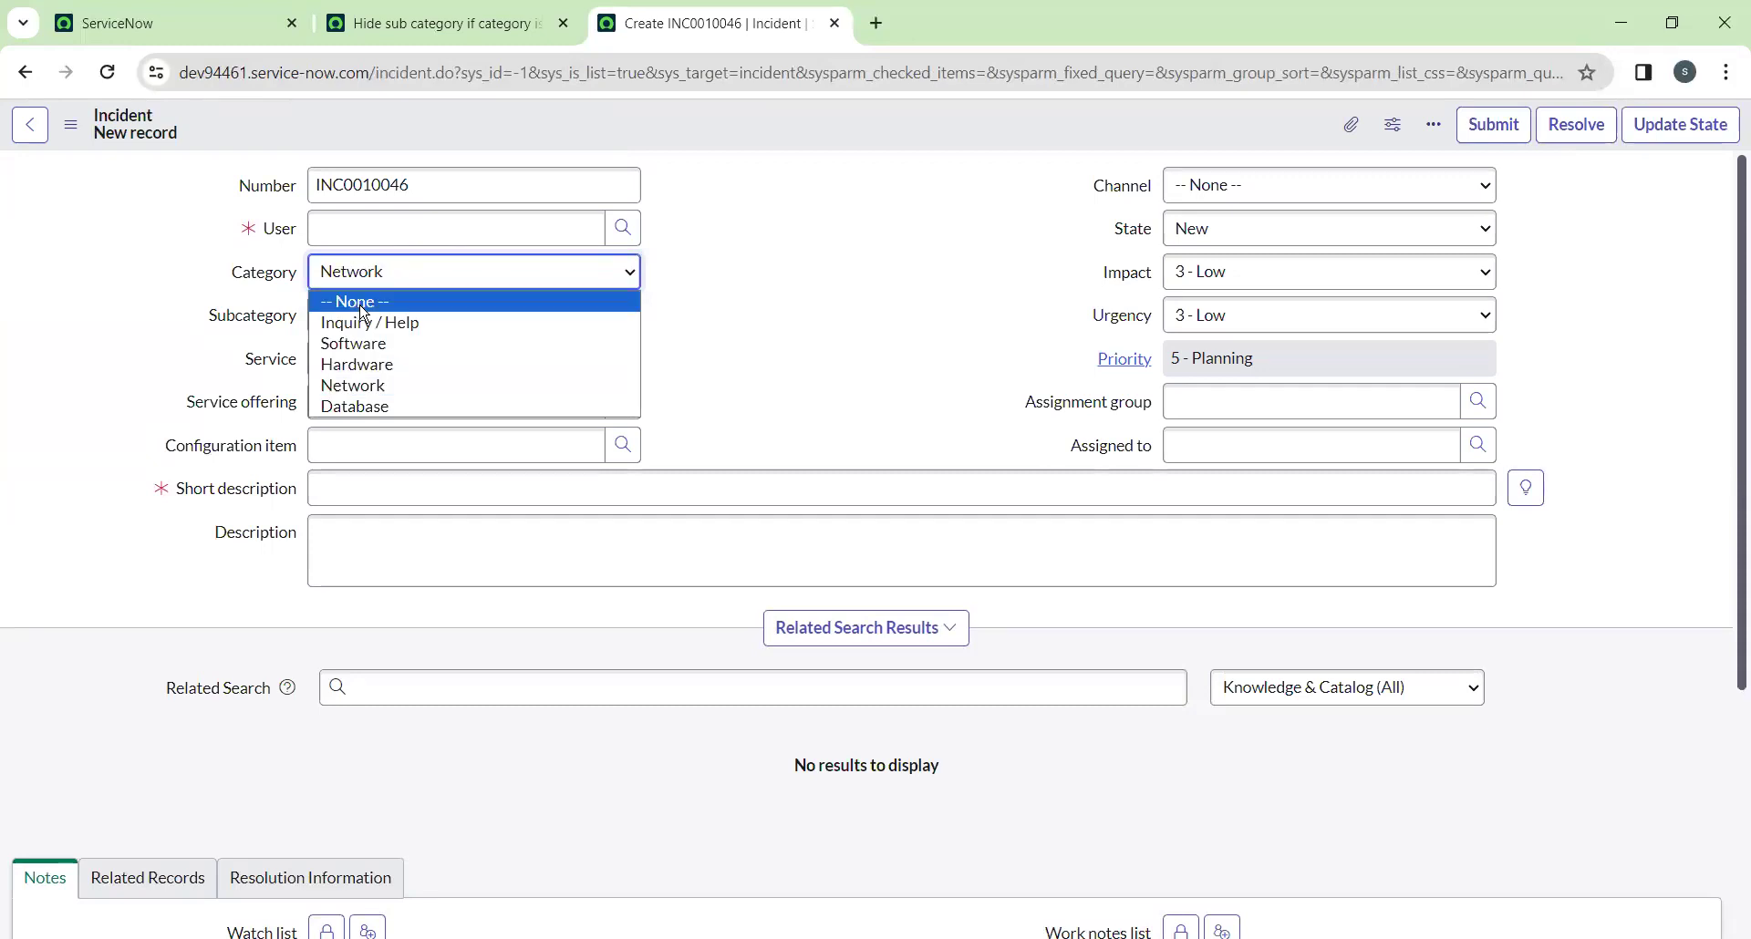
left_click(362, 312)
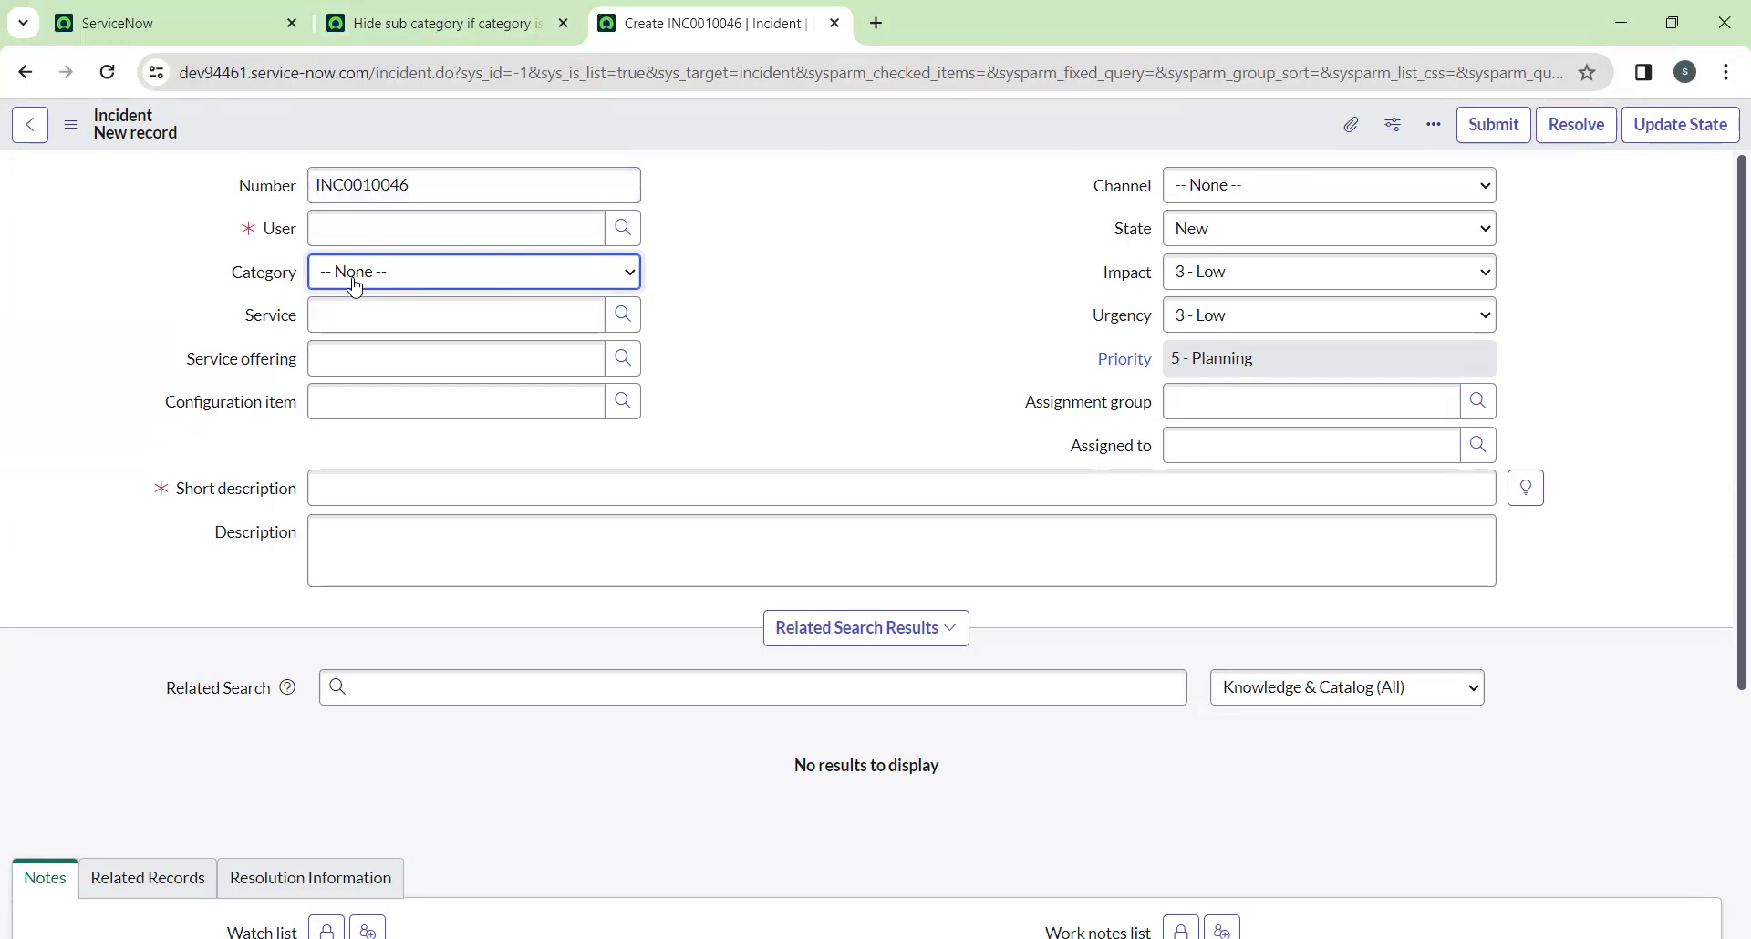
Set Category to Inquiry / Help and then Software, and check the Subcategory choices offered for Software
key("alt+Down")
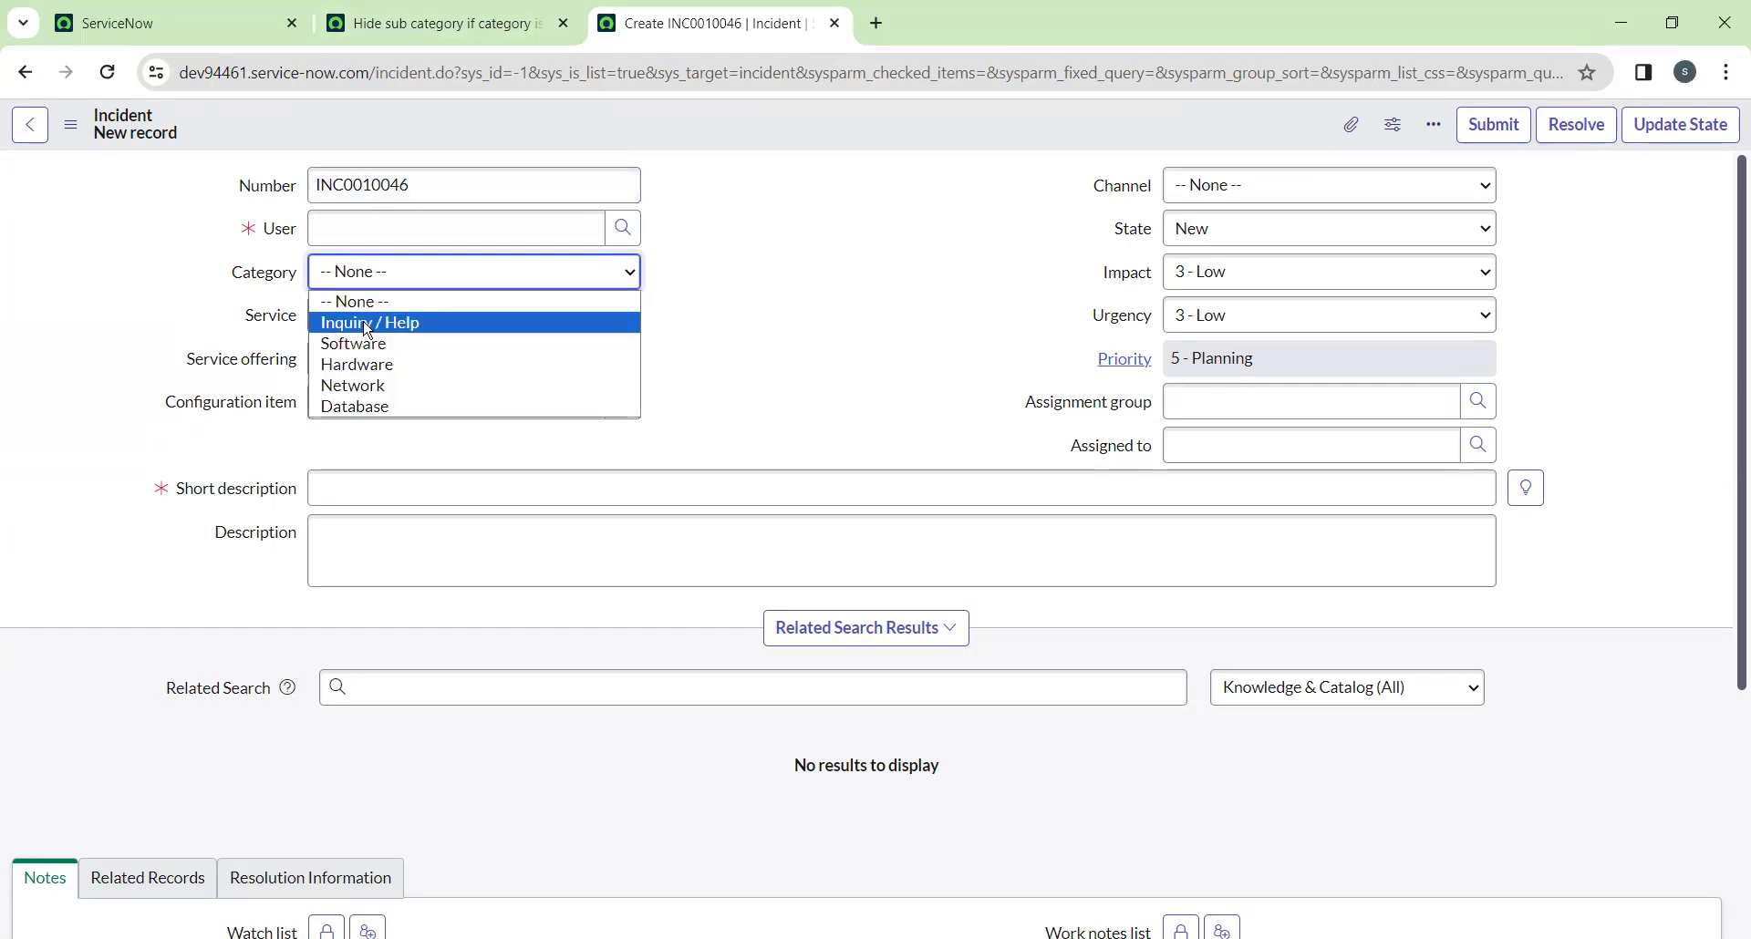
left_click(368, 324)
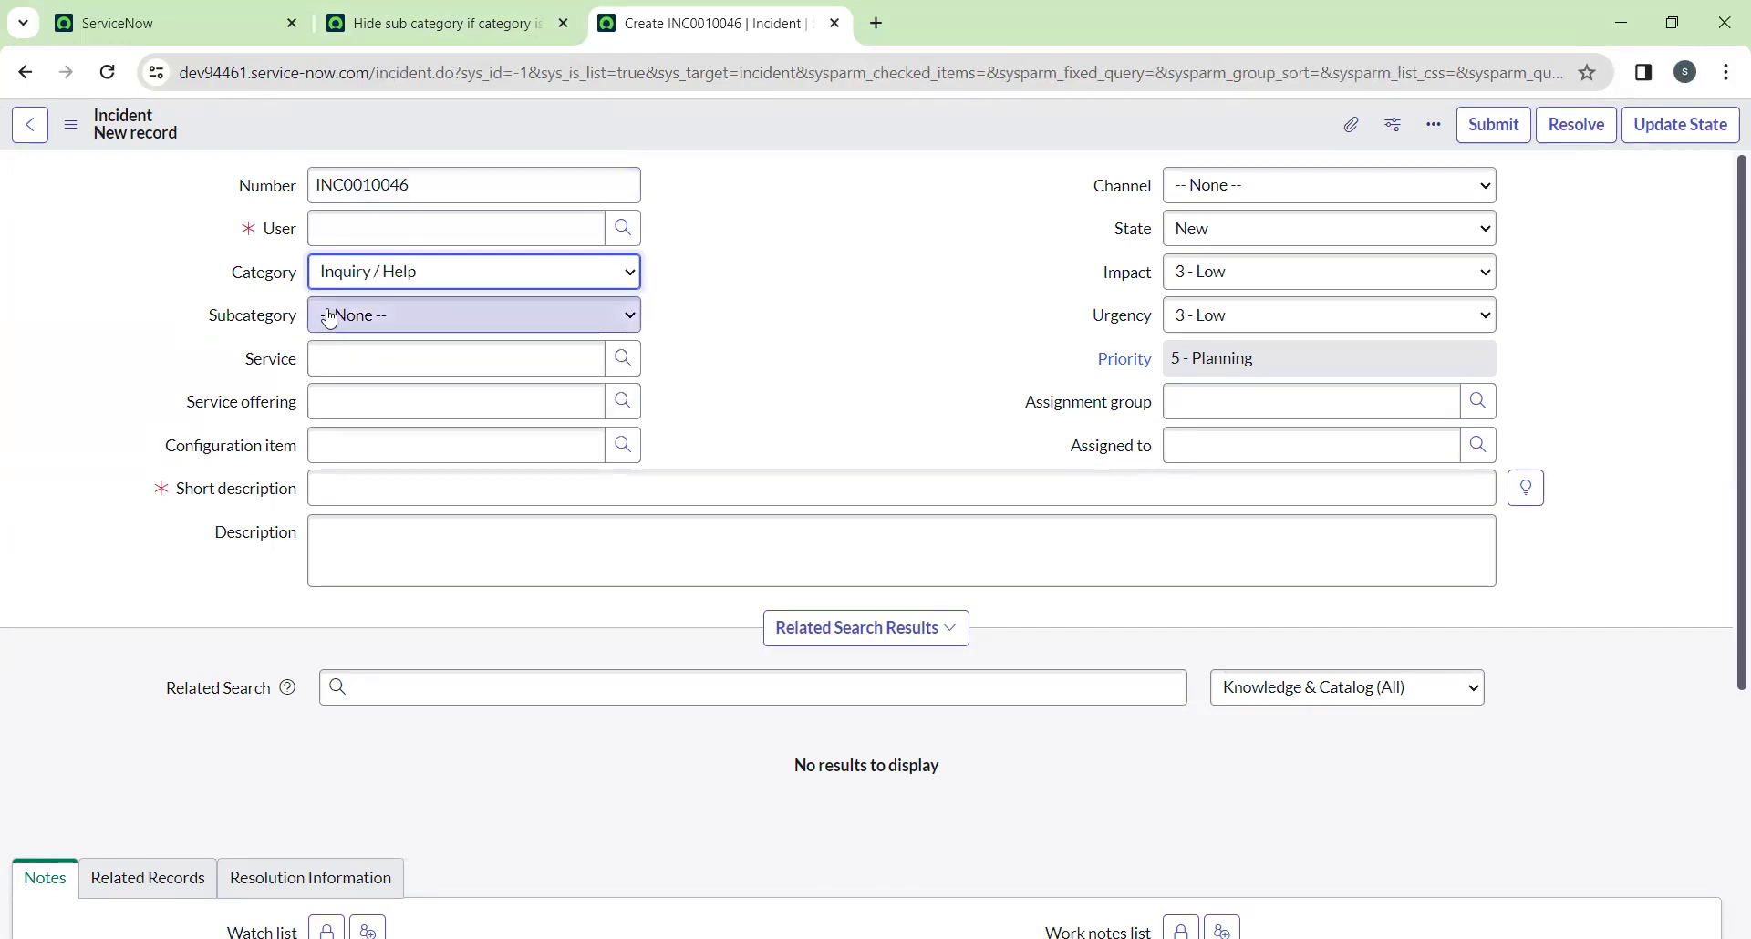
left_click(396, 287)
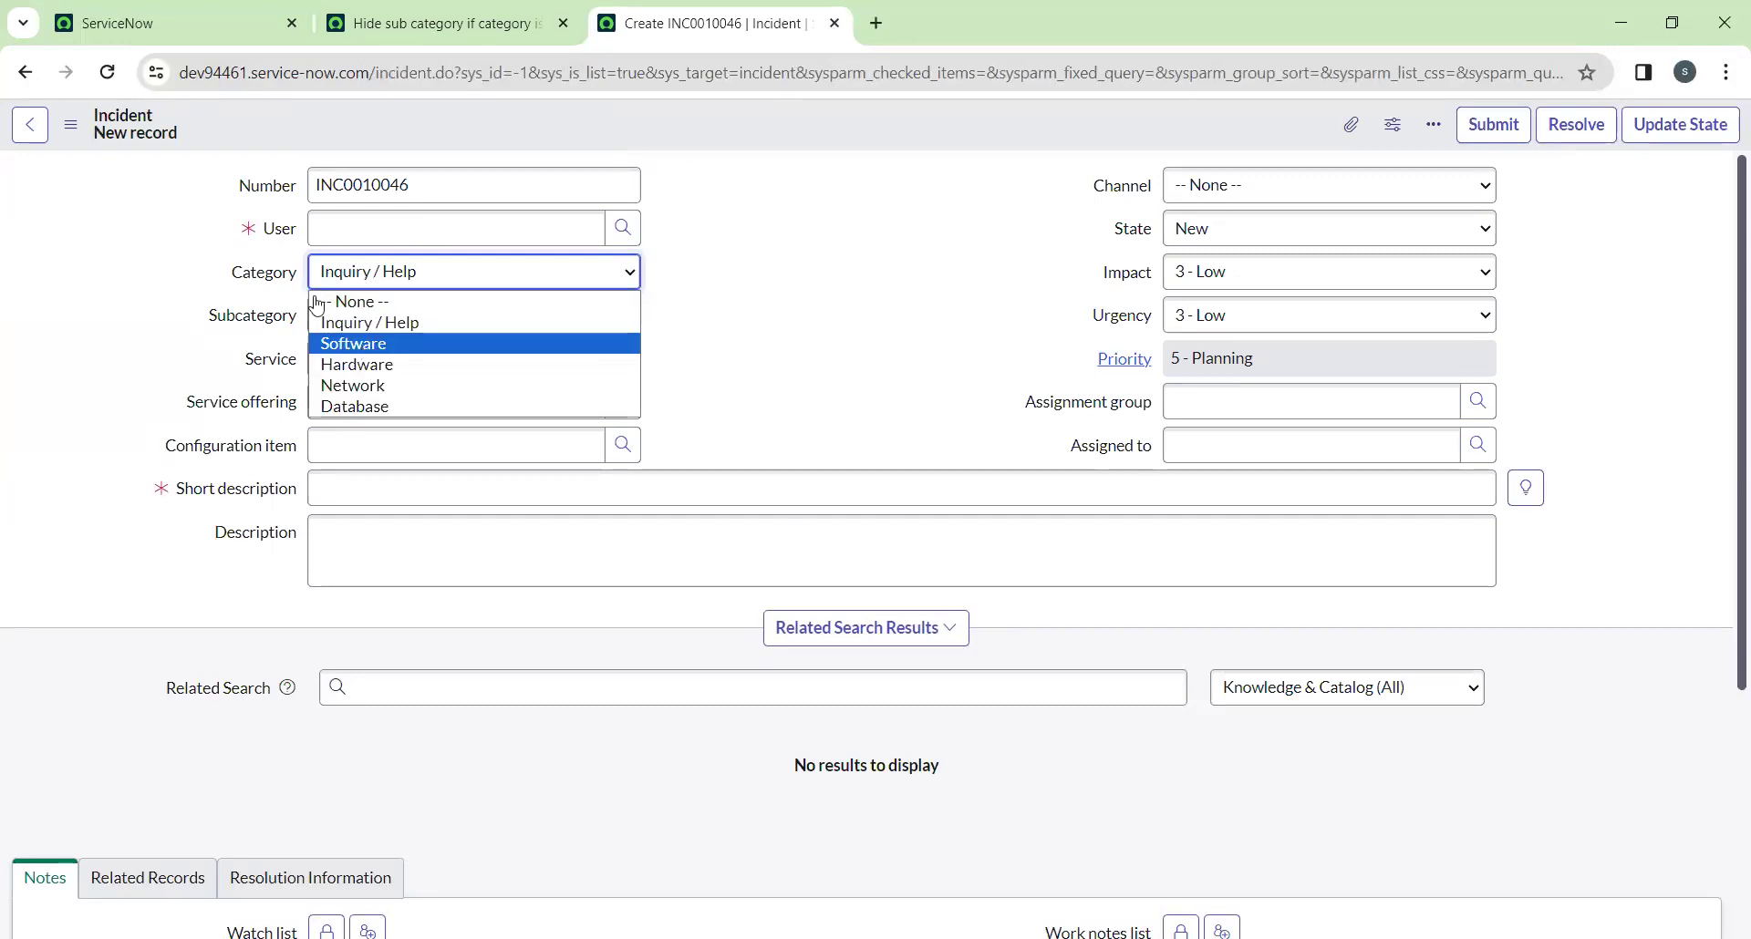
key("Return")
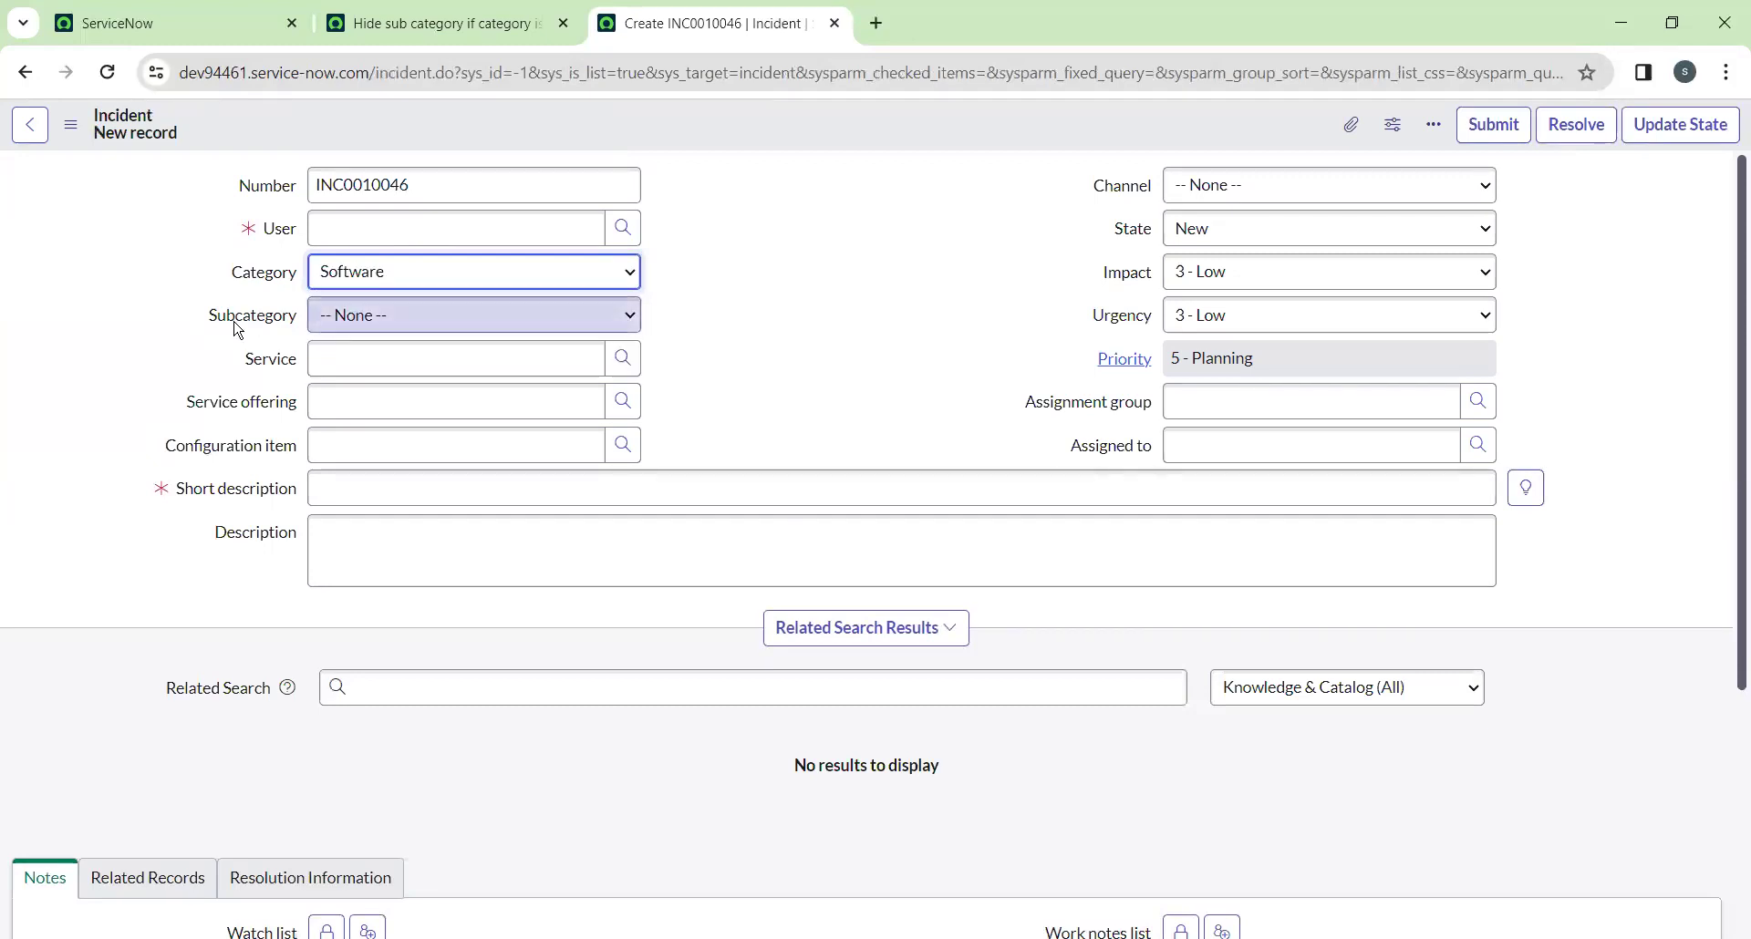
left_click(353, 331)
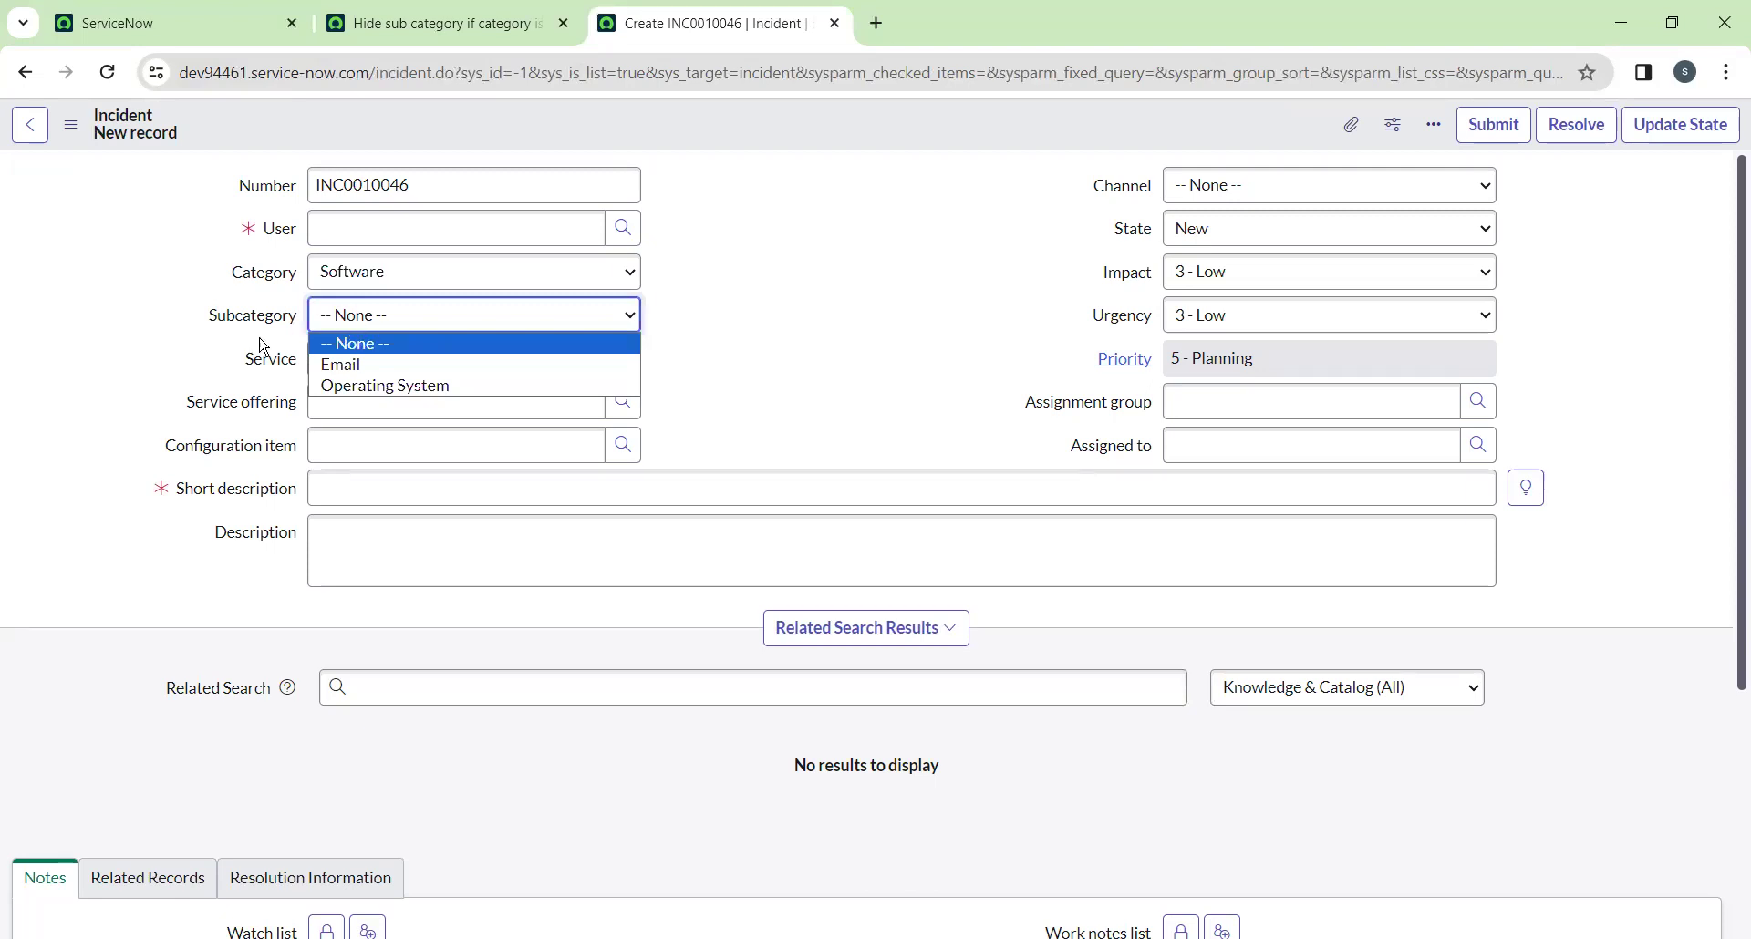
Recheck the incident's Category and Subcategory choices against the UI policy record
left_click(368, 281)
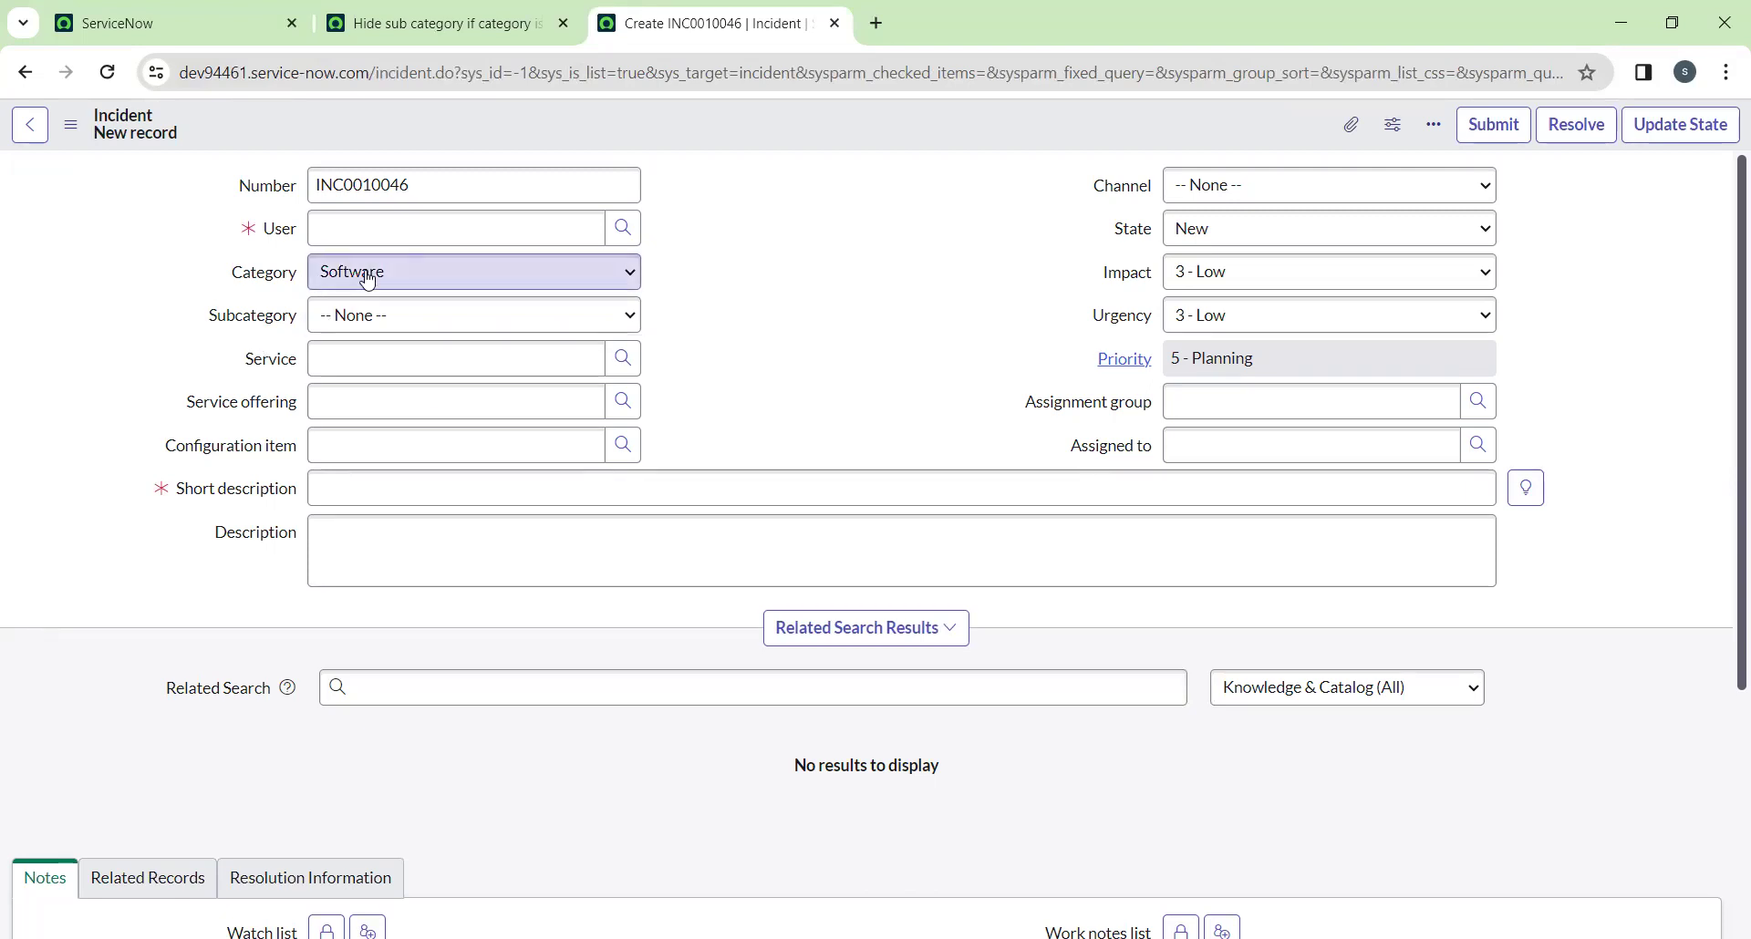
left_click(369, 281)
left_click(439, 19)
left_click(712, 22)
left_click(347, 280)
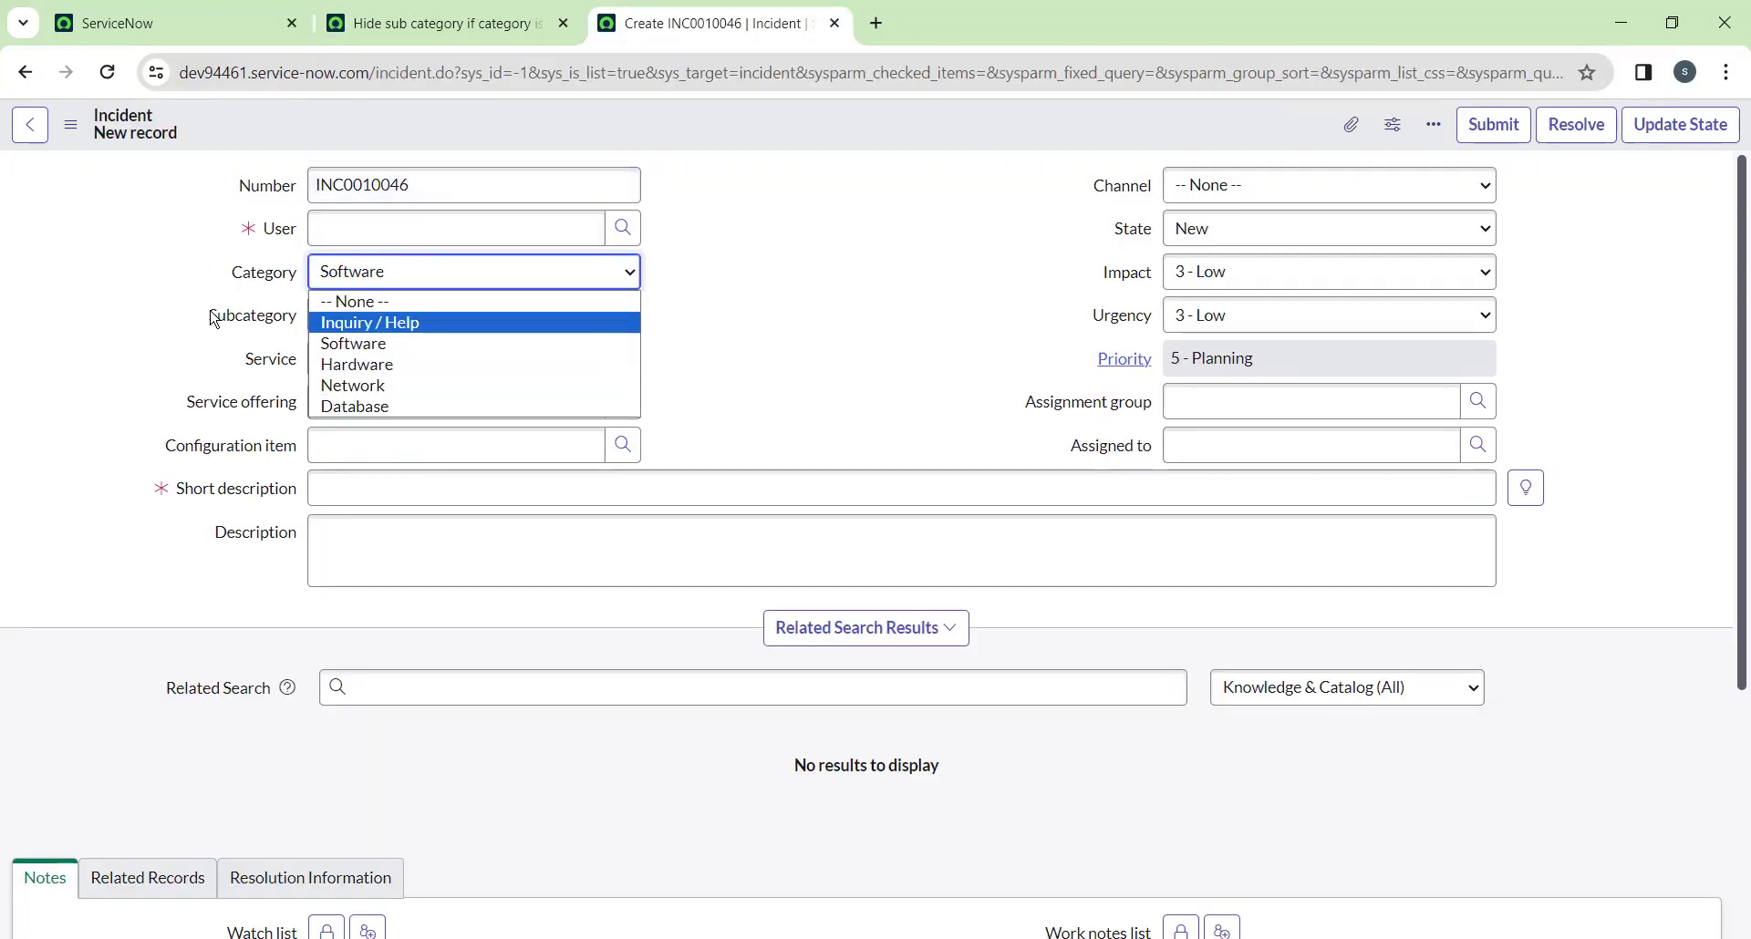
left_click(283, 327)
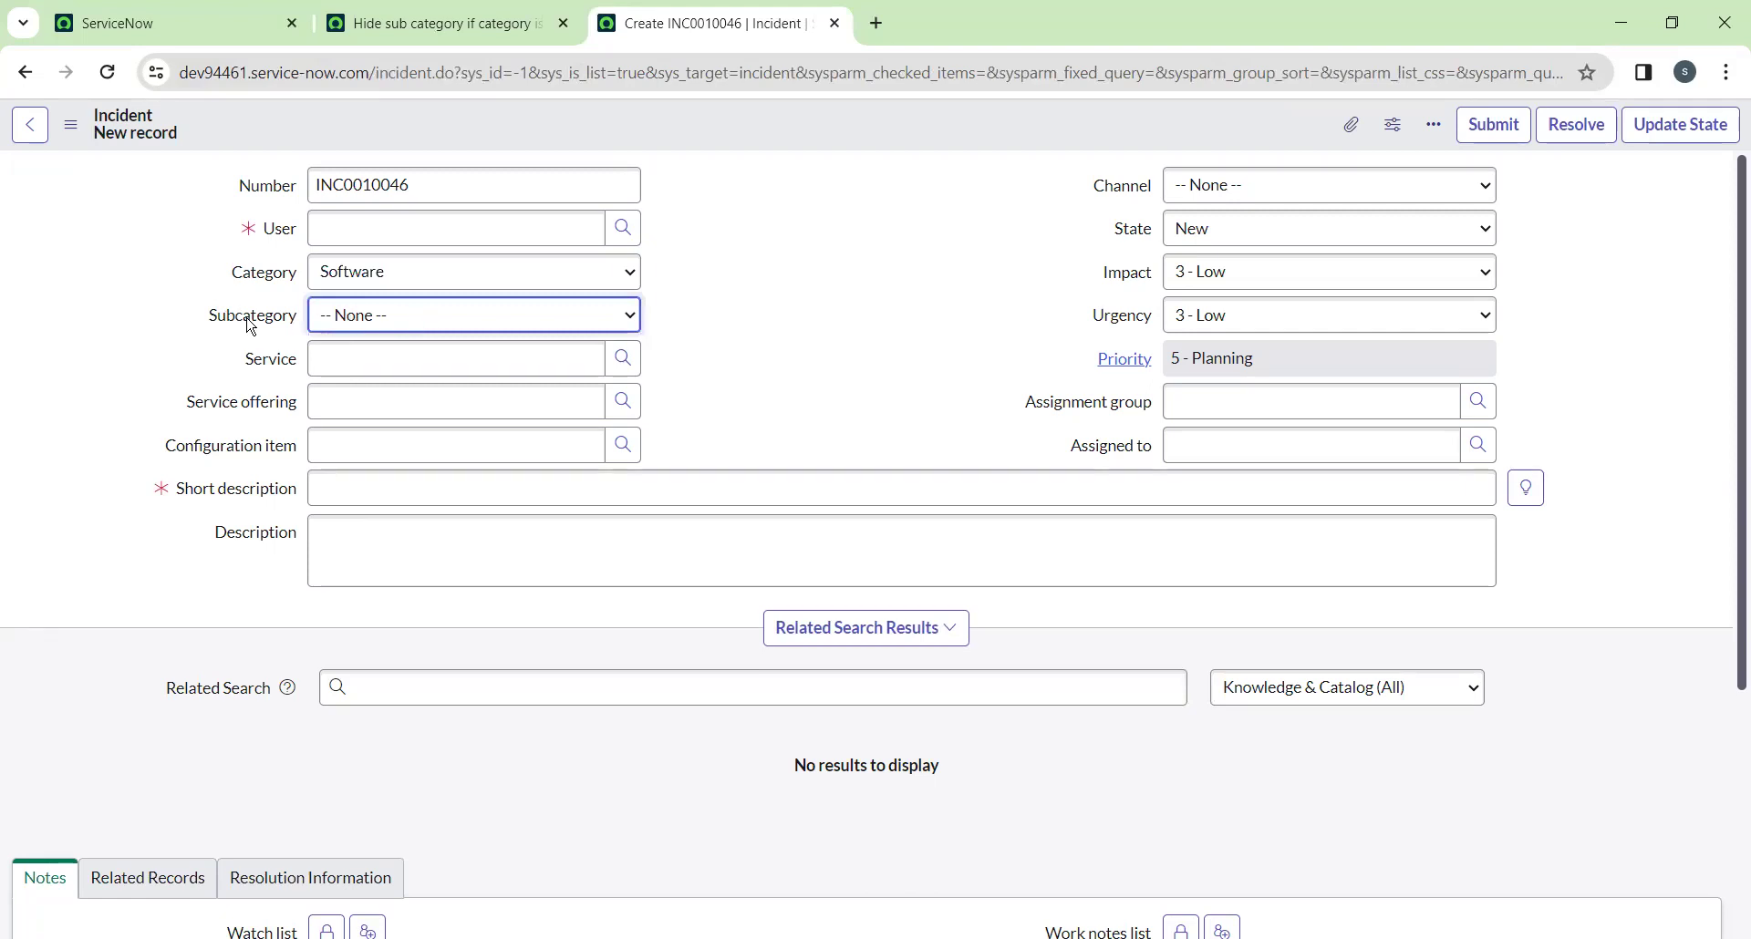
left_click(394, 331)
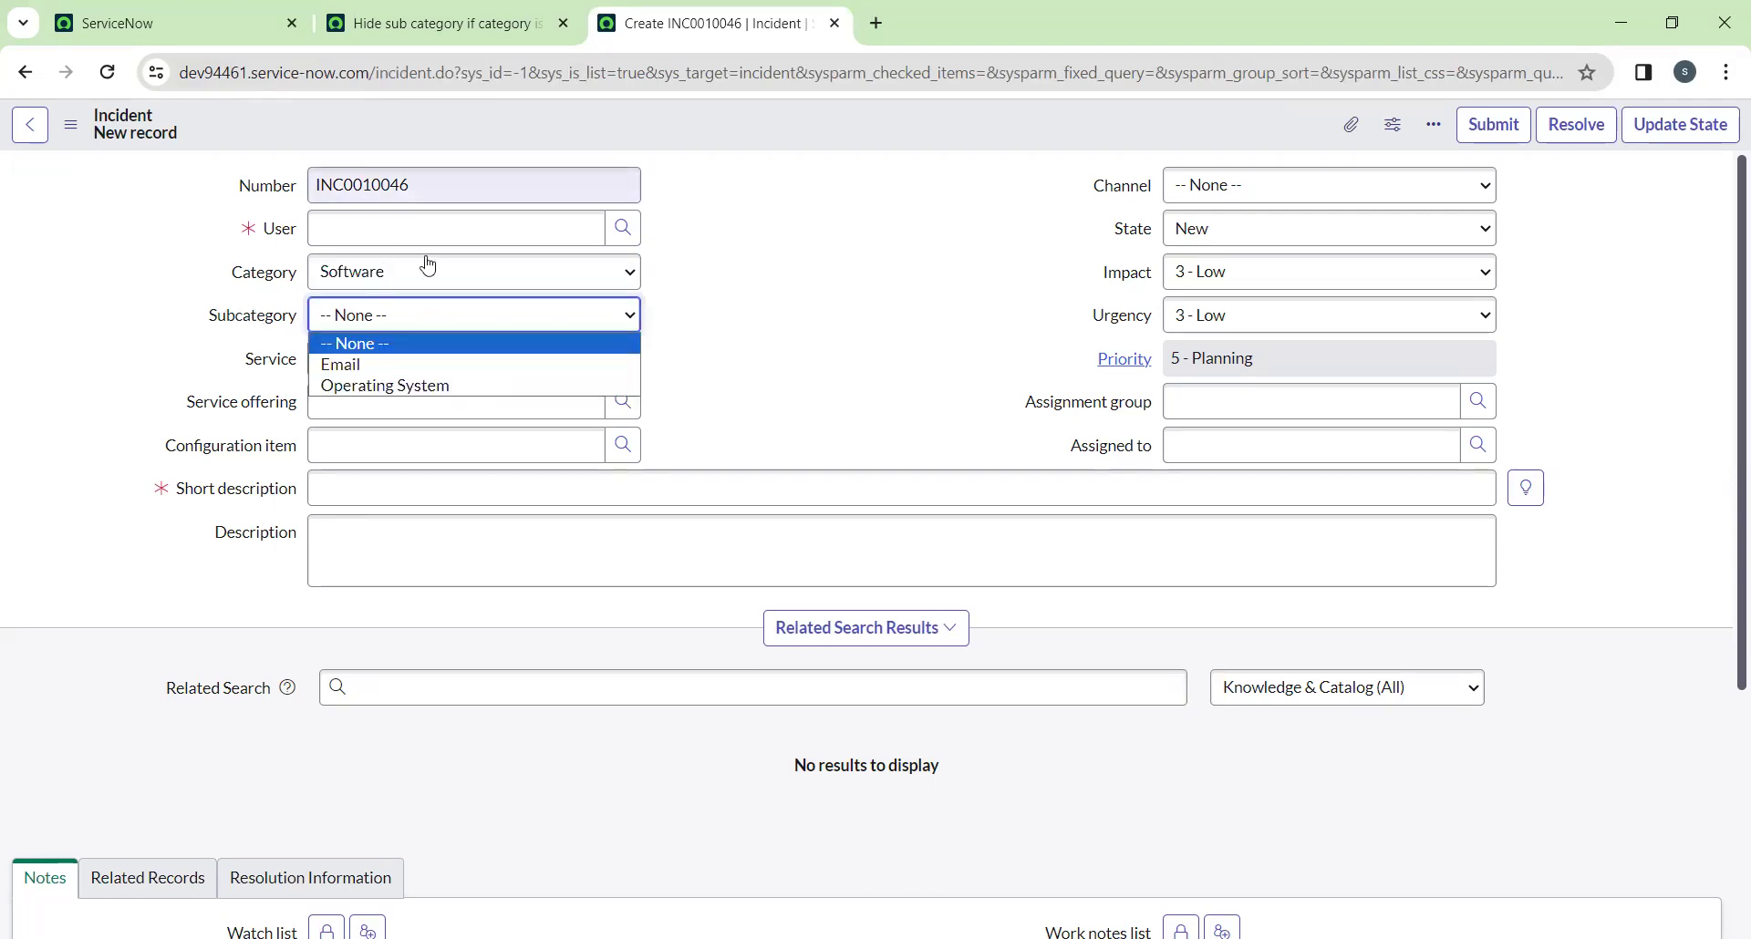
Open the policy's existing subcategory UI policy action in a separate tab, set Mandatory to False and update it
left_click(438, 18)
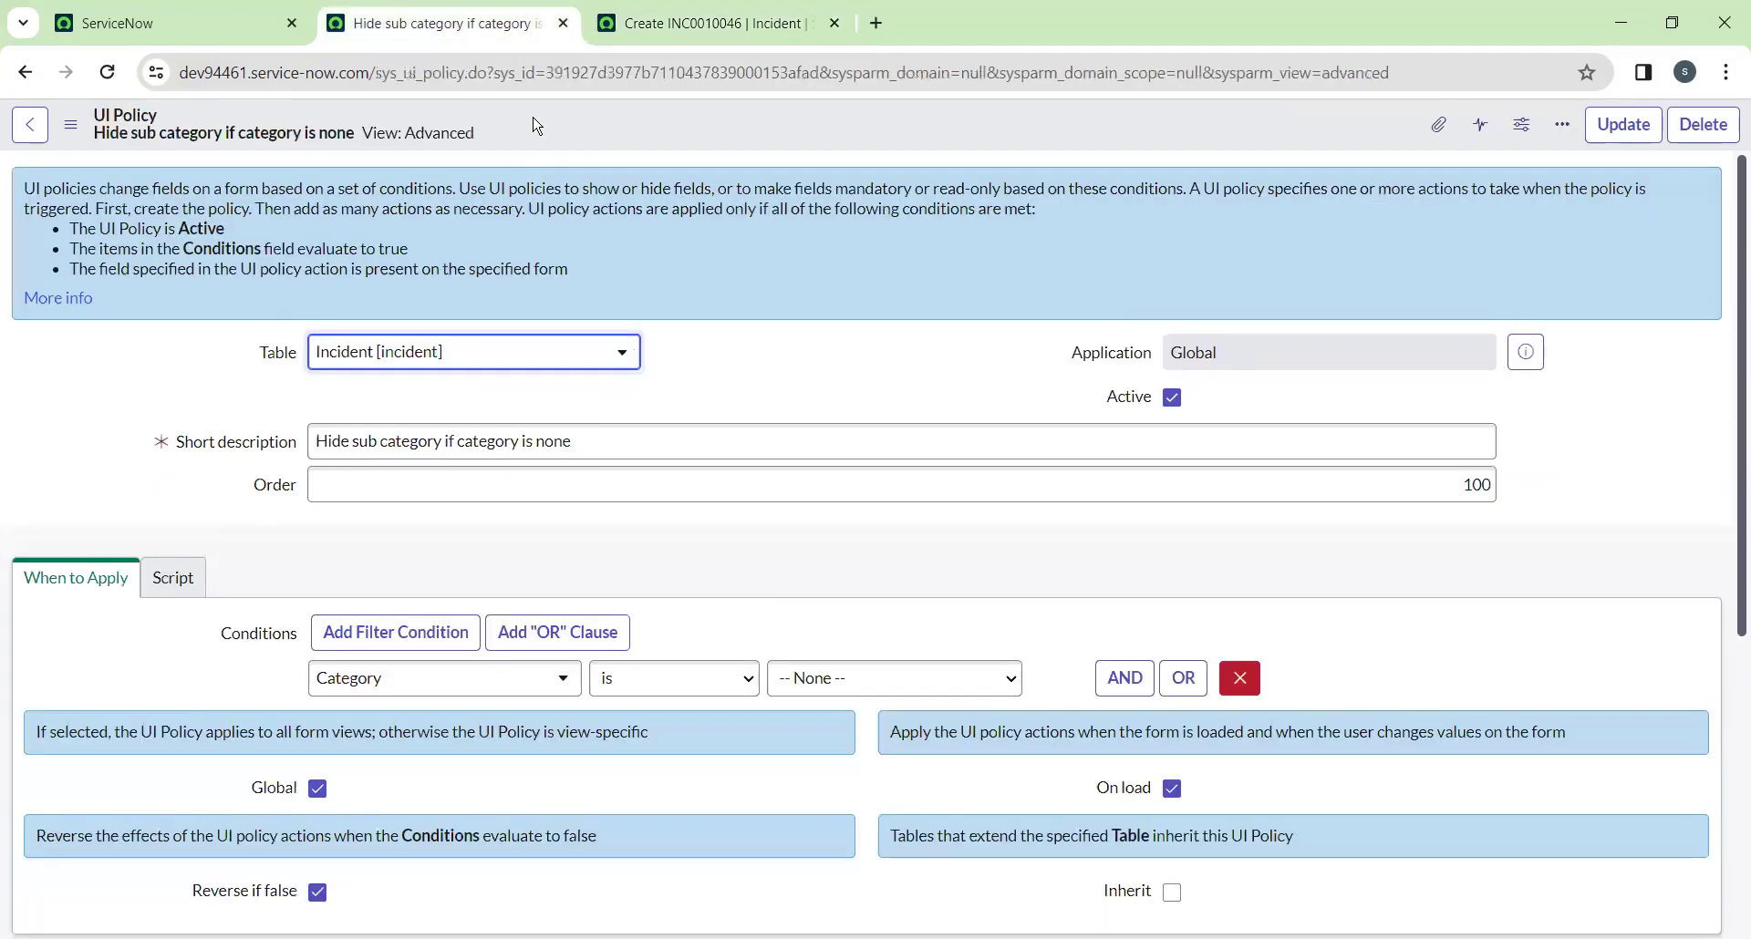
scroll(628, 415, "down", 5)
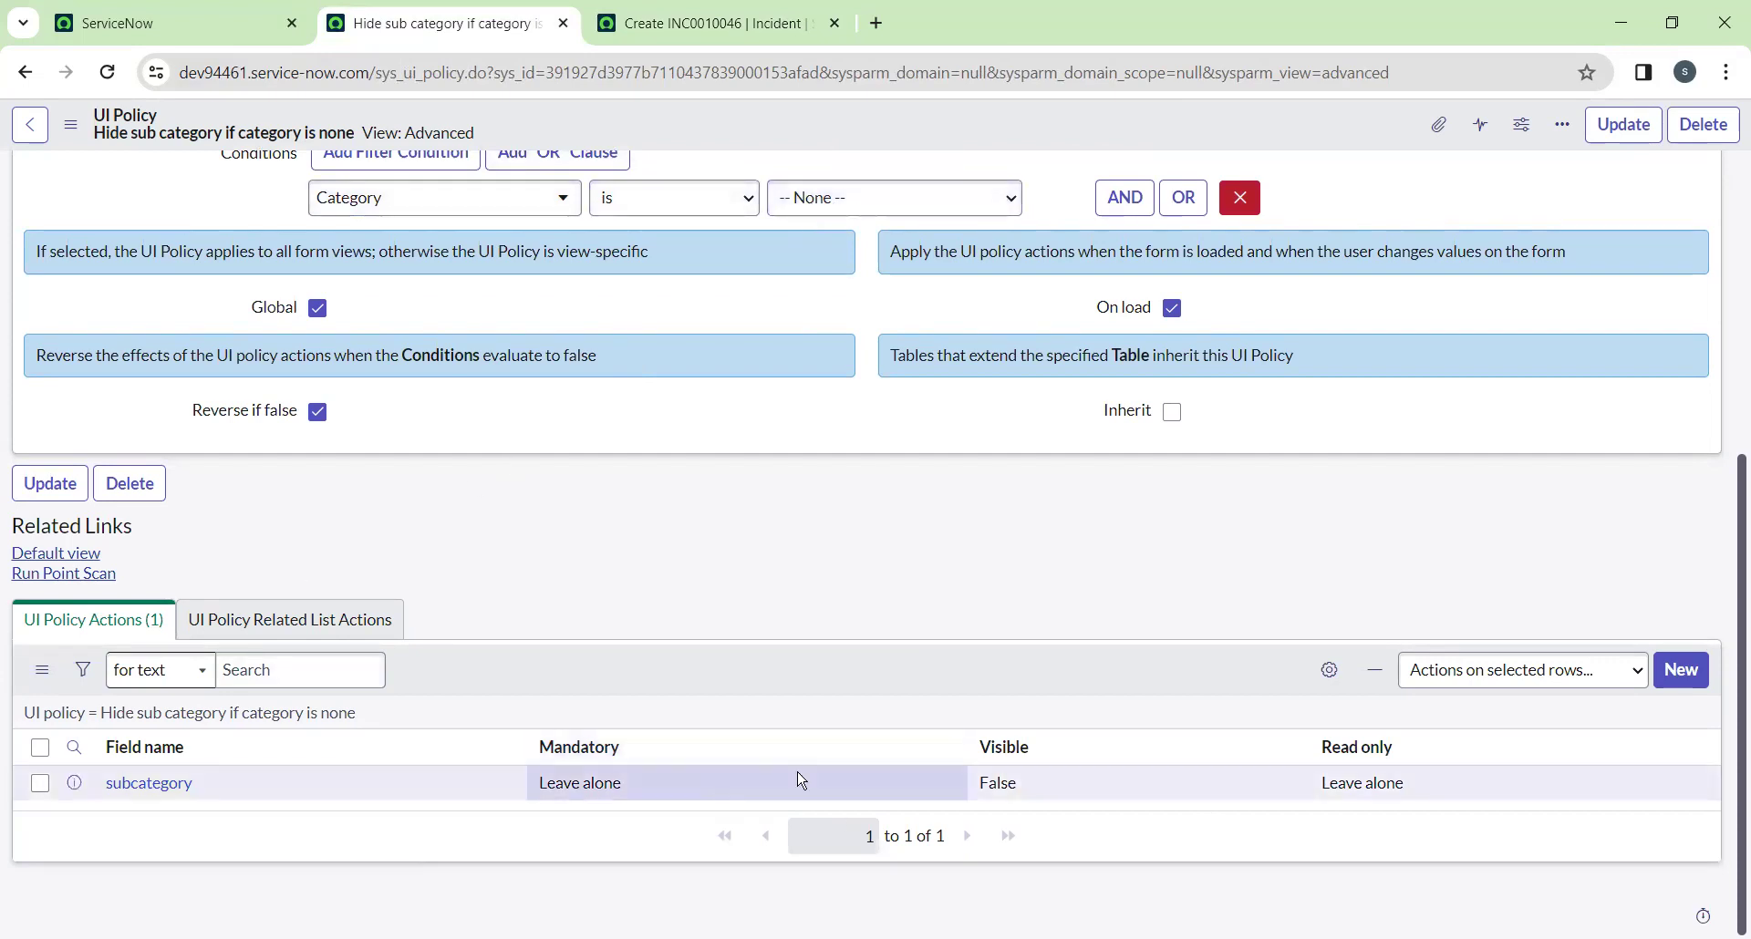
left_click(1671, 675)
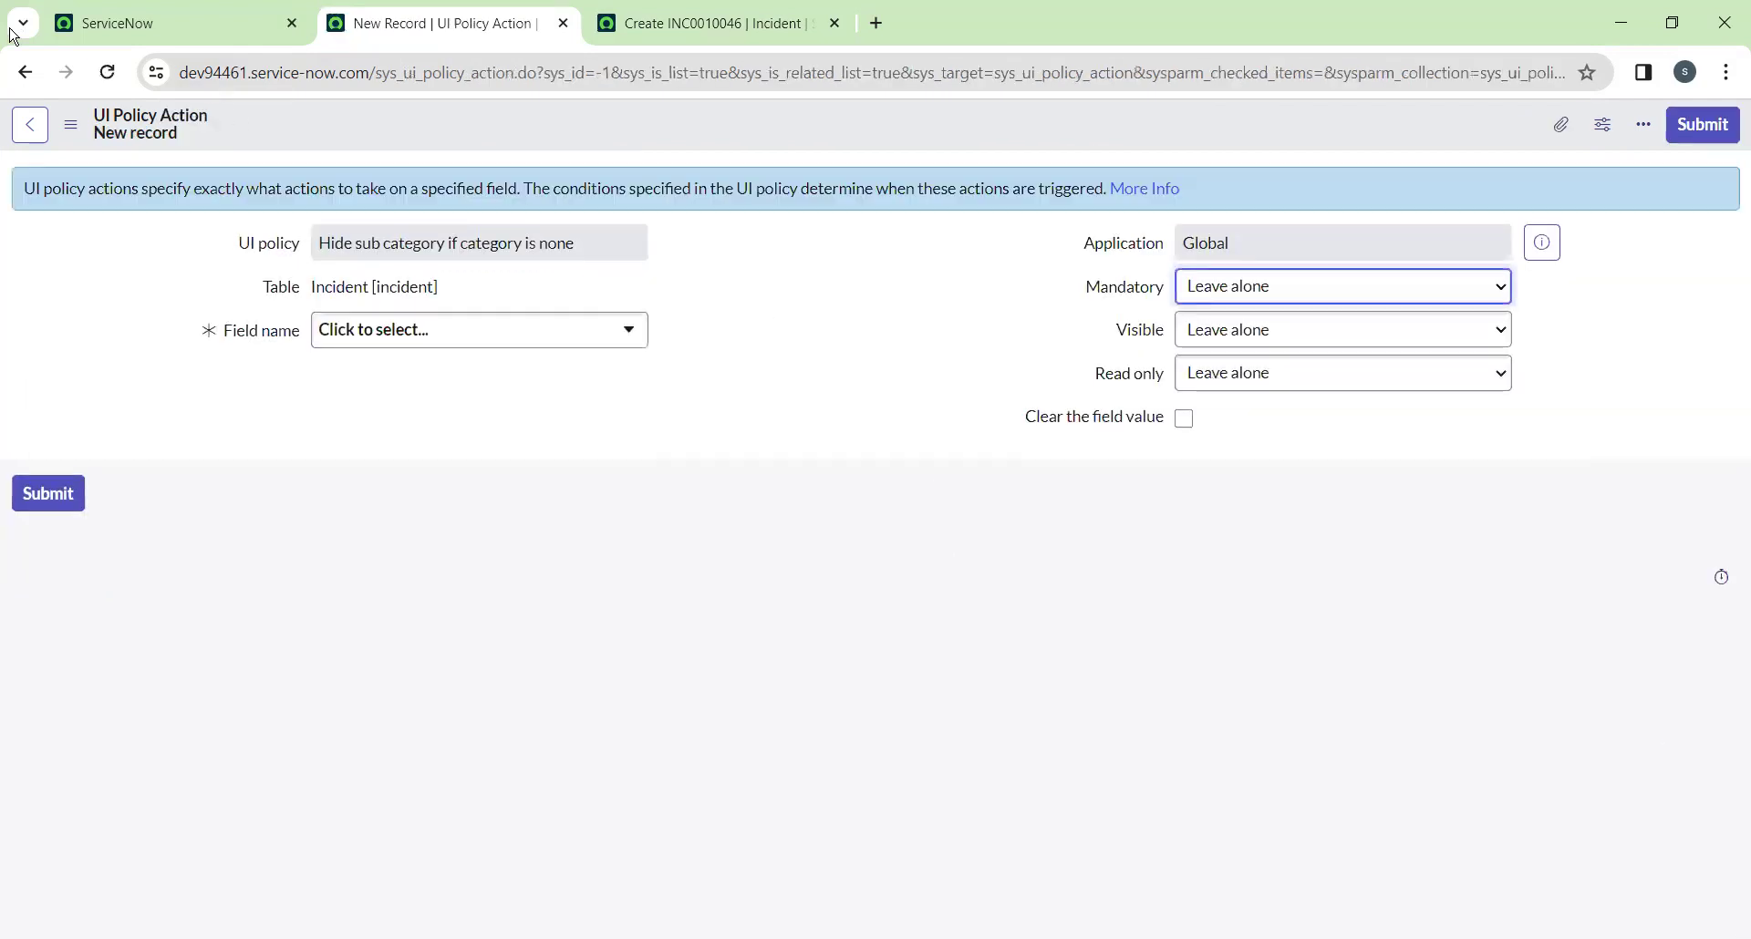
left_click(25, 73)
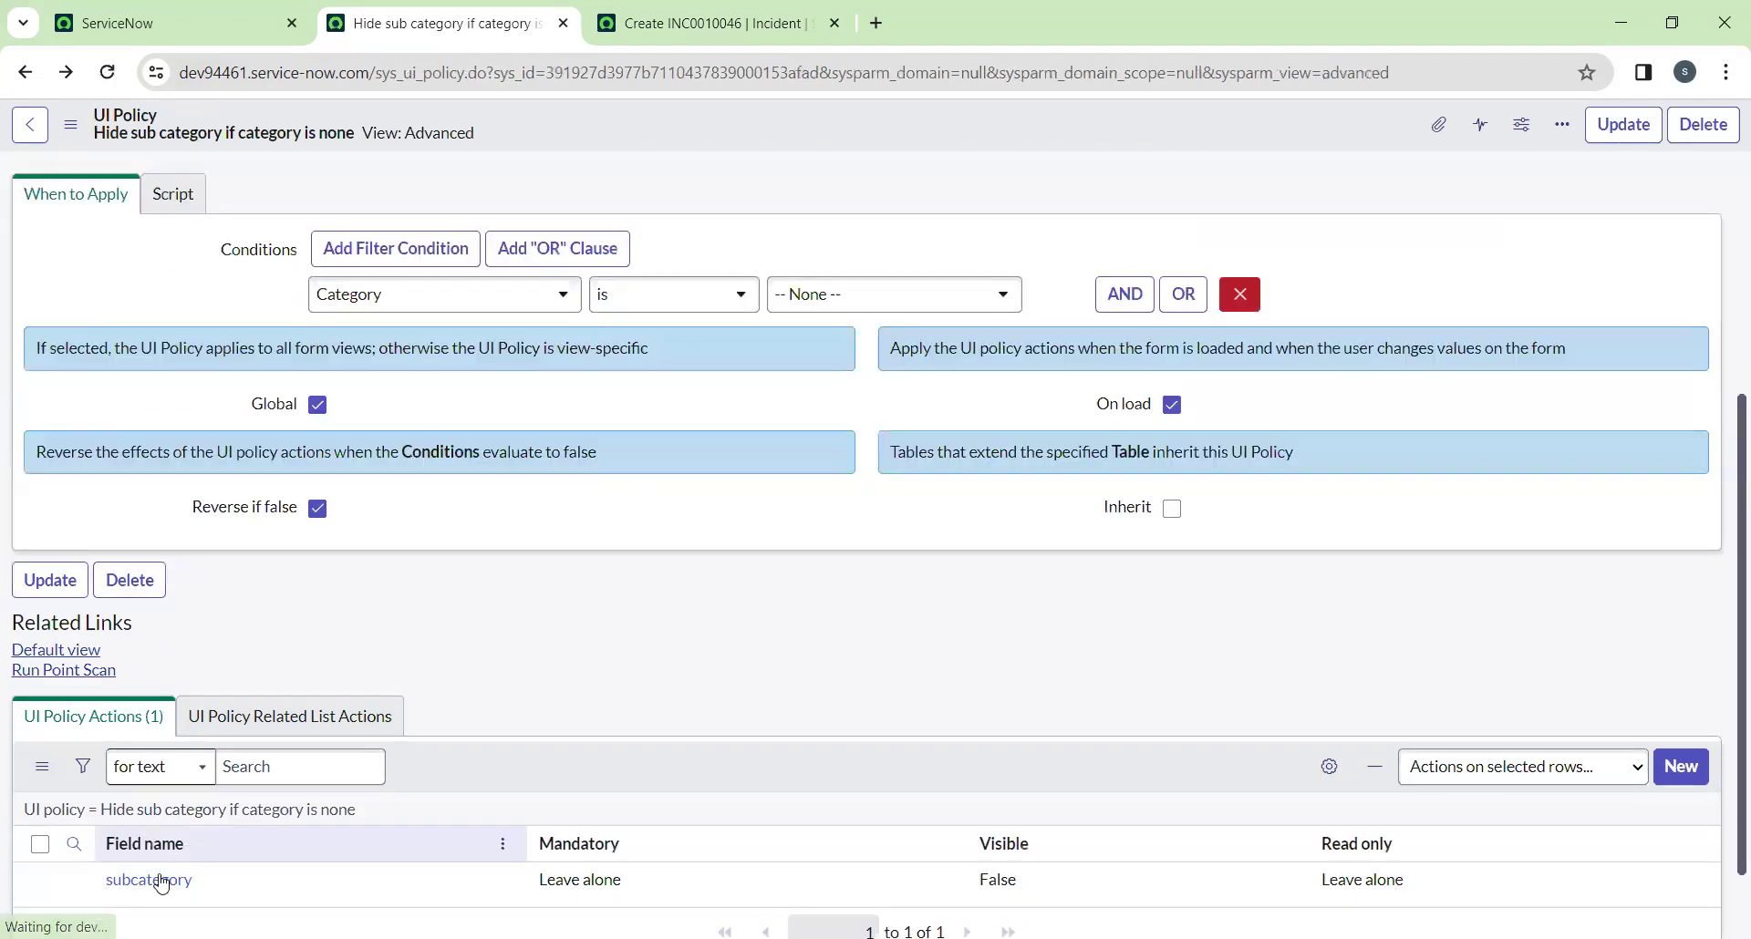
middle_click(151, 880)
left_click(653, 18)
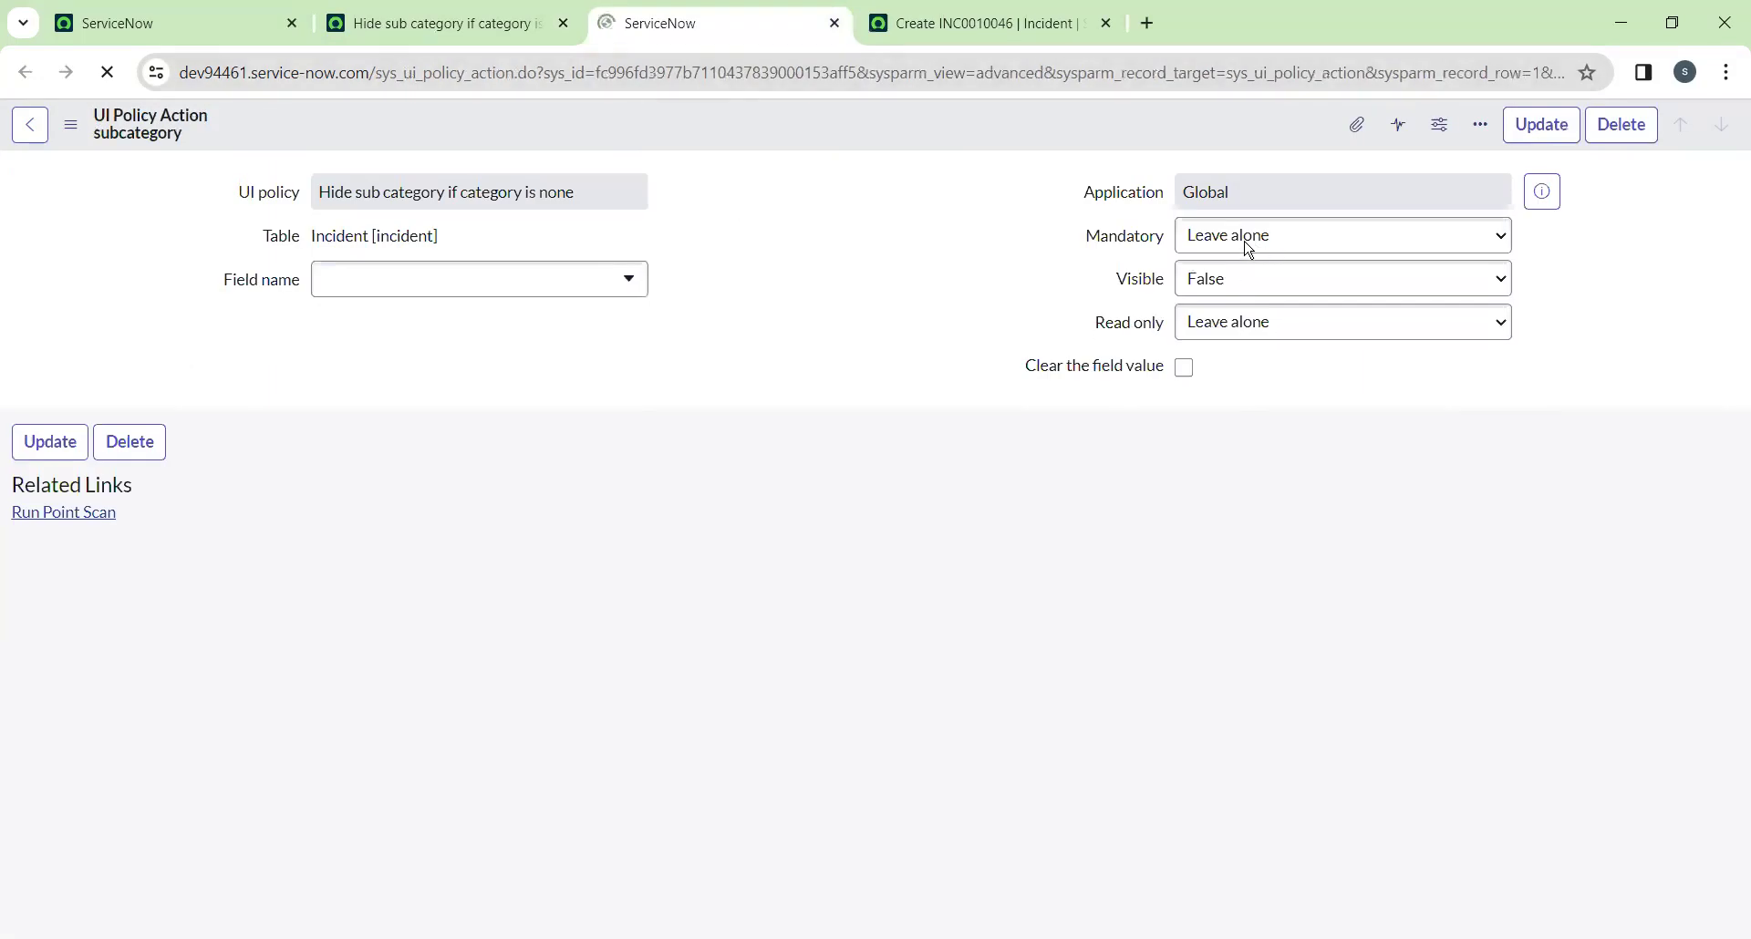
left_click(1227, 301)
left_click(1196, 363)
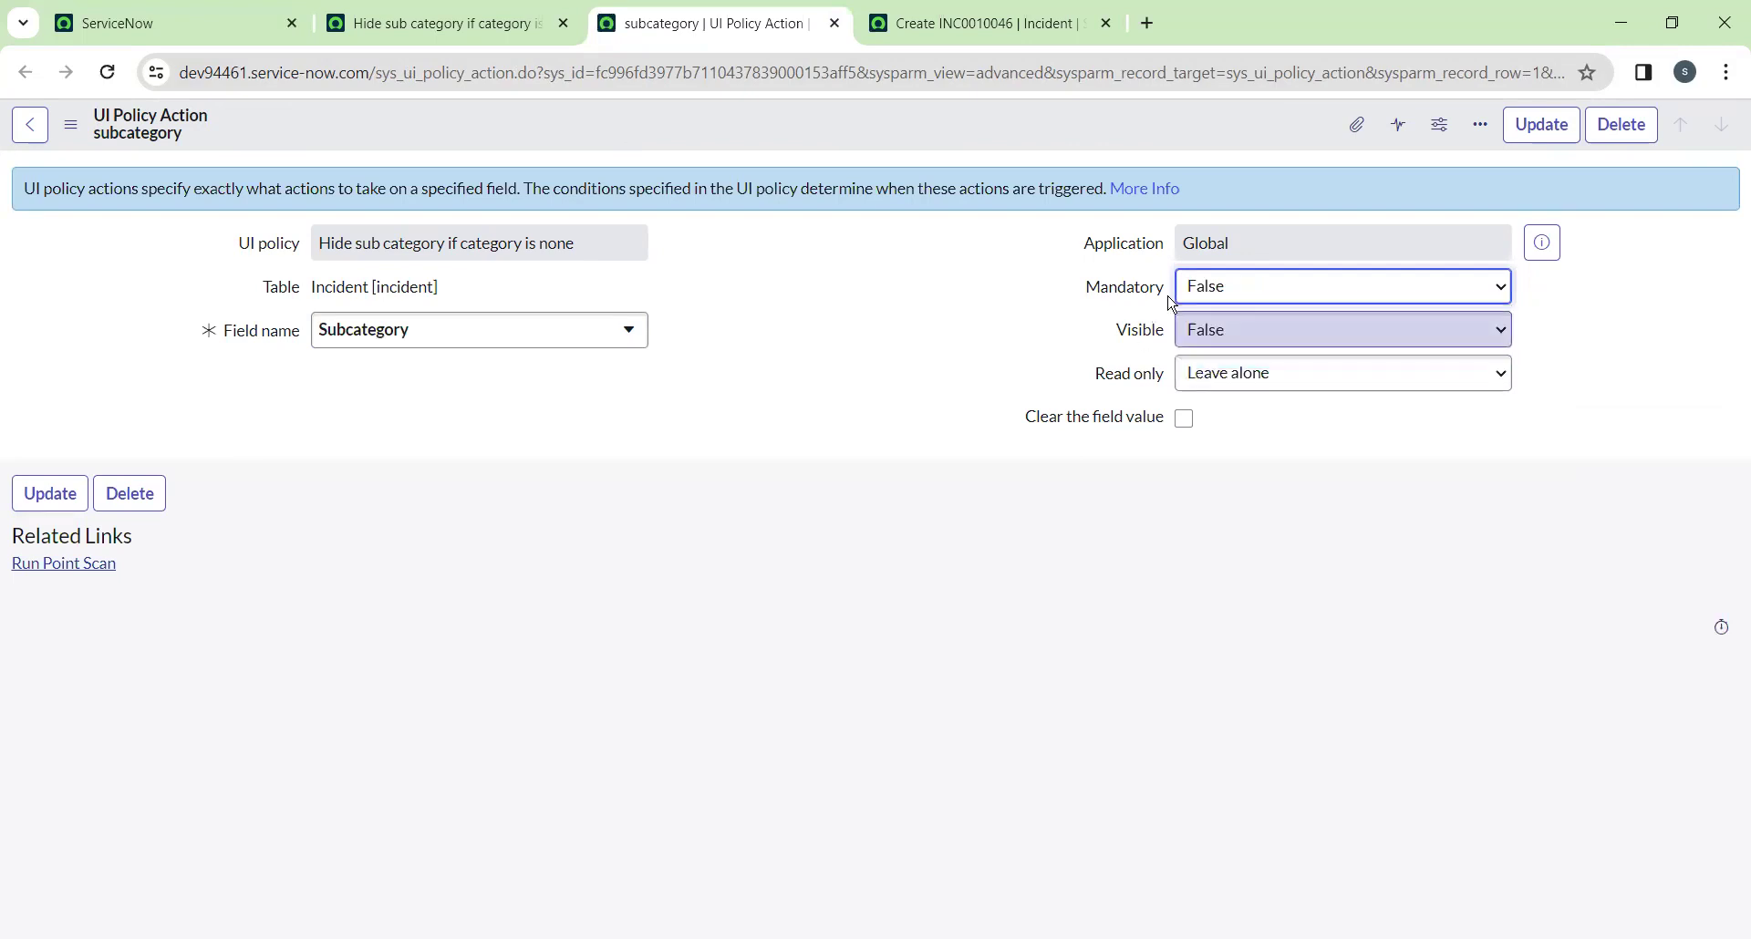
left_click(1541, 124)
Reload the new incident form and set Category to Inquiry / Help to test the updated policy action
key("ctrl+Tab")
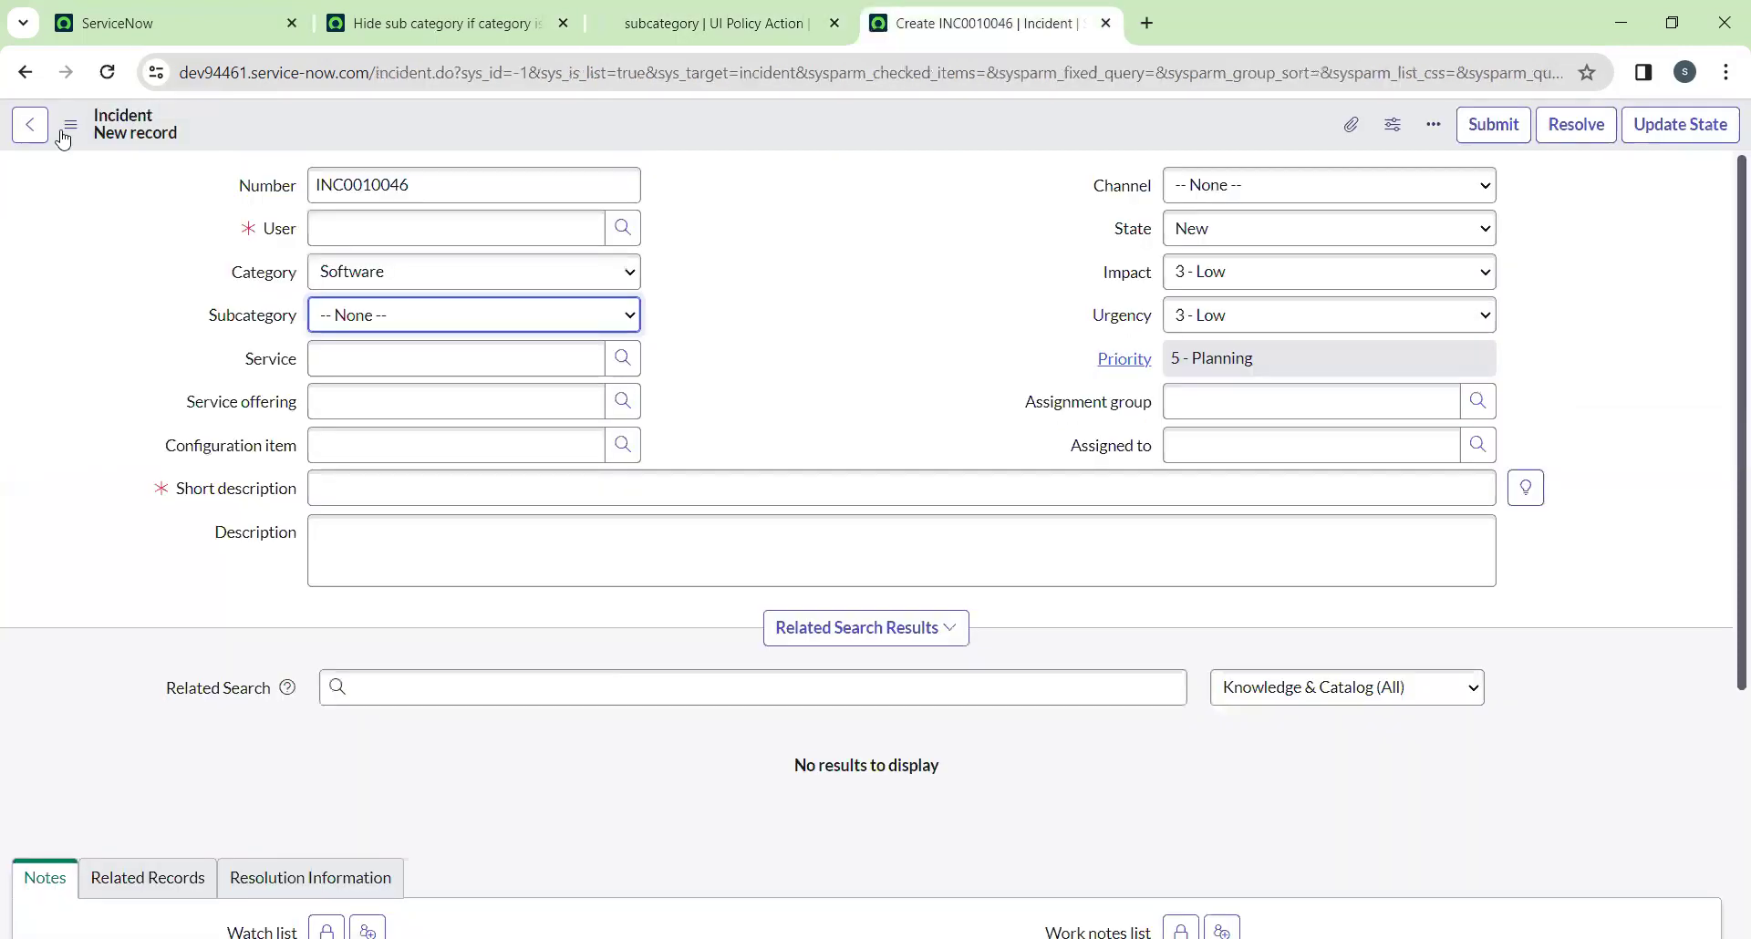
left_click(107, 73)
left_click(700, 23)
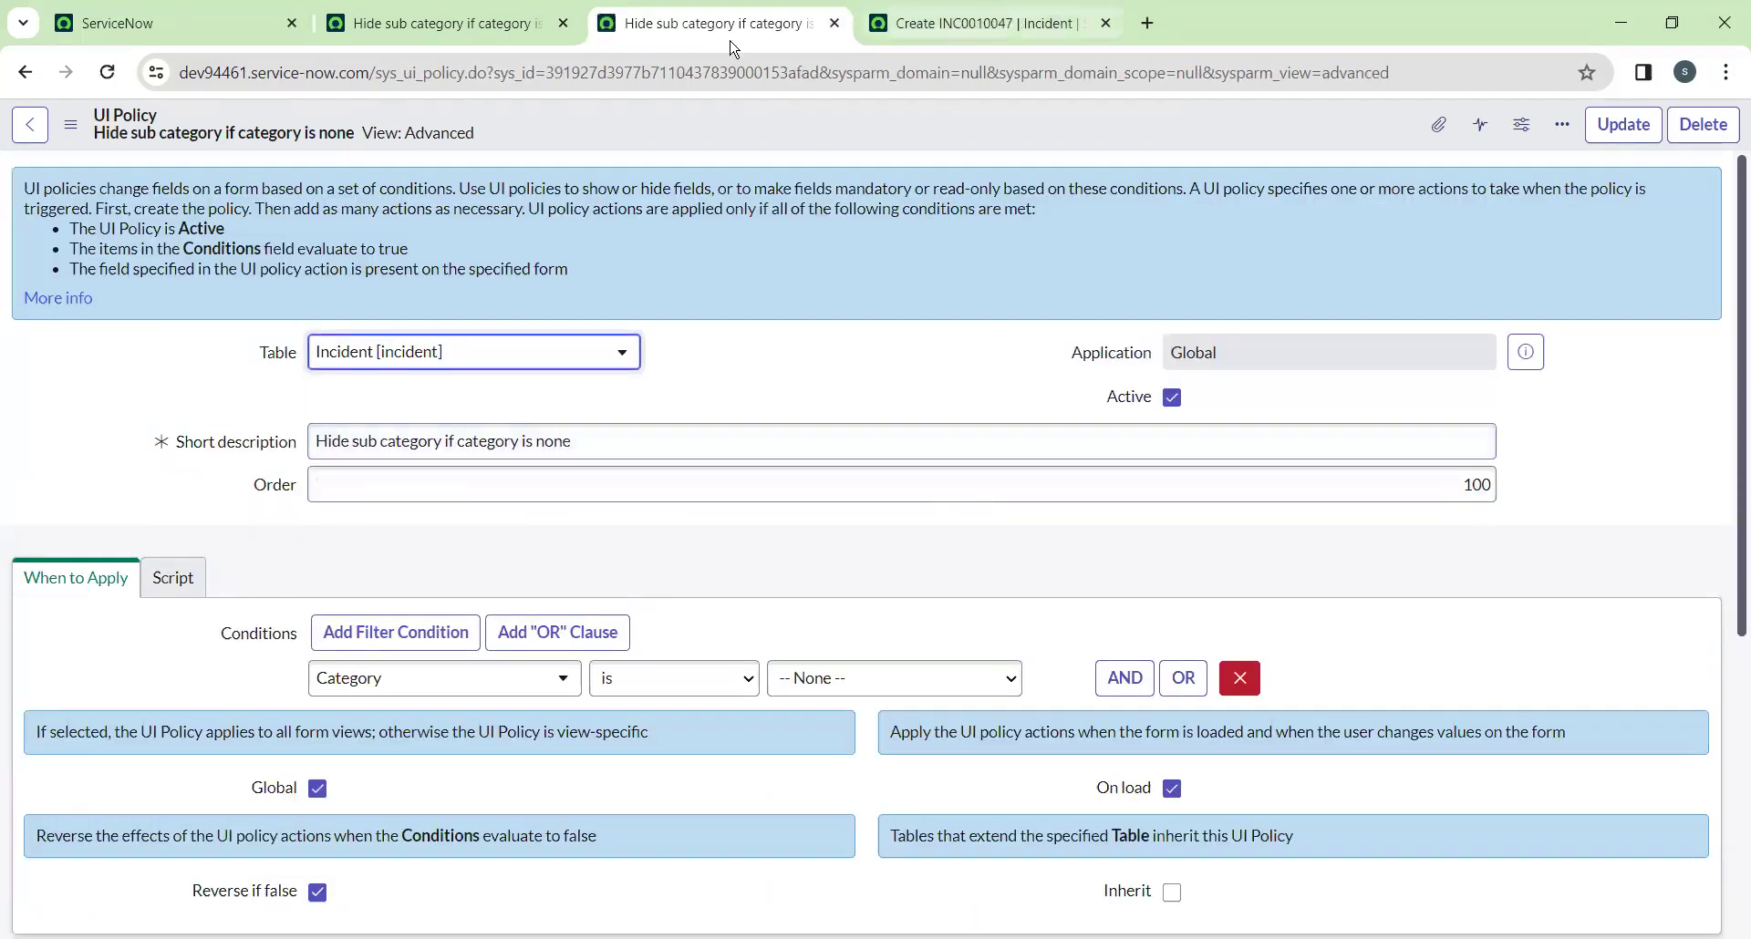
left_click(1019, 22)
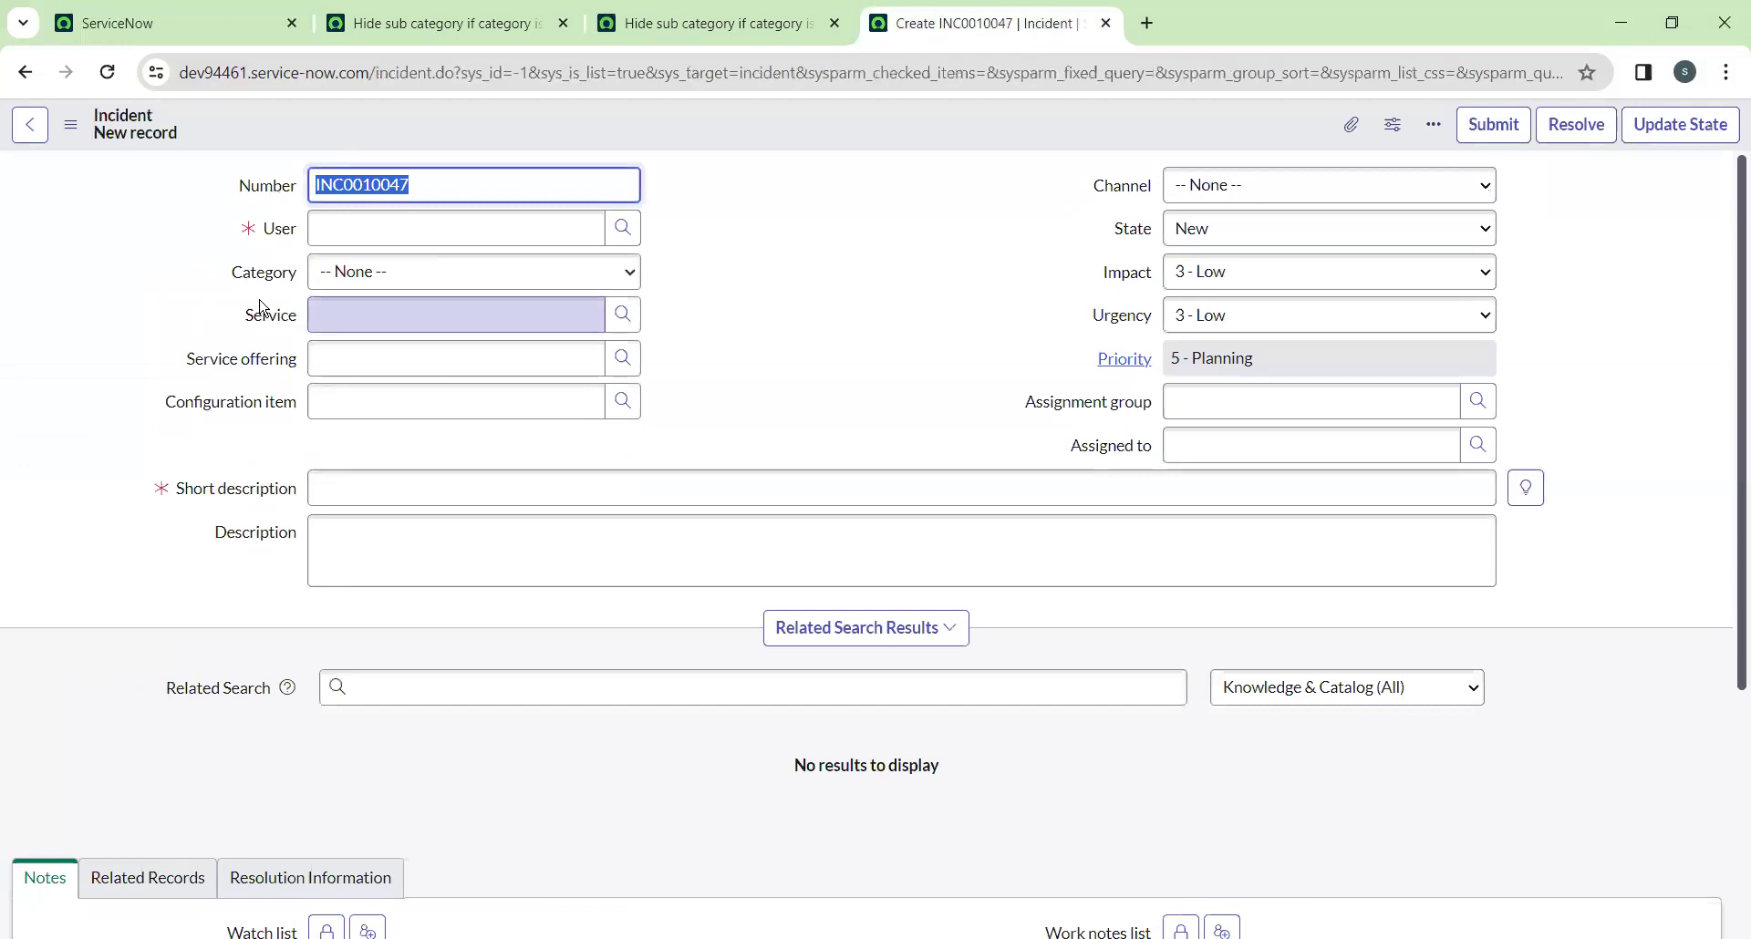
left_click(369, 280)
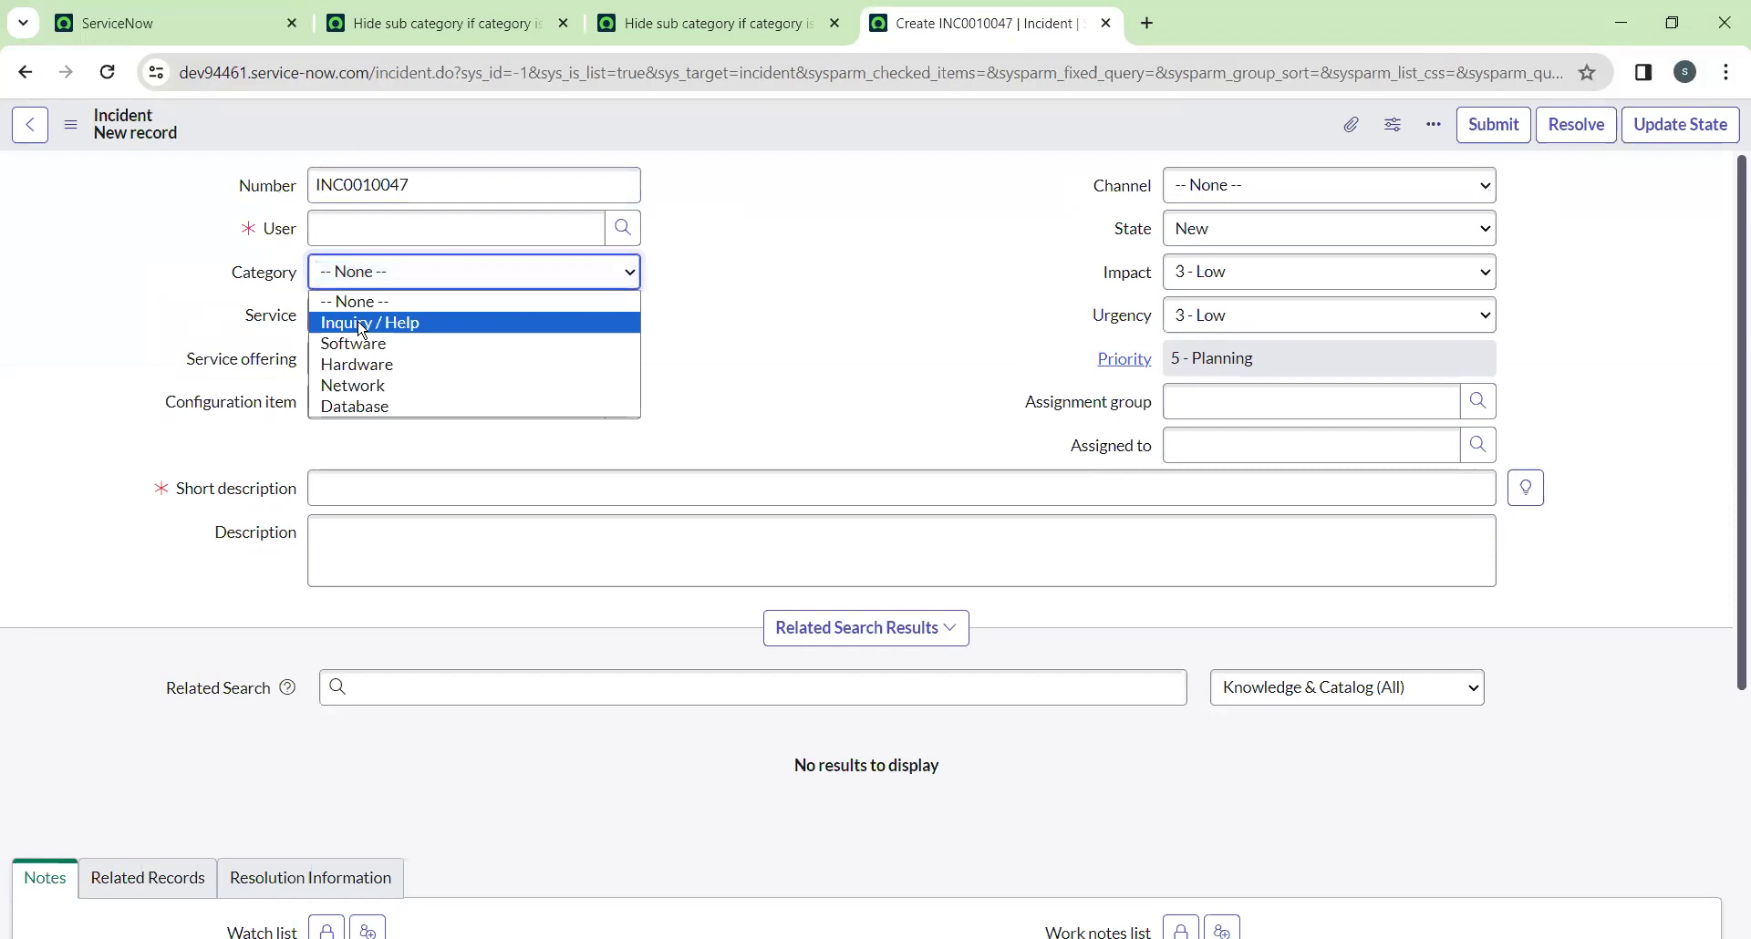
left_click(363, 325)
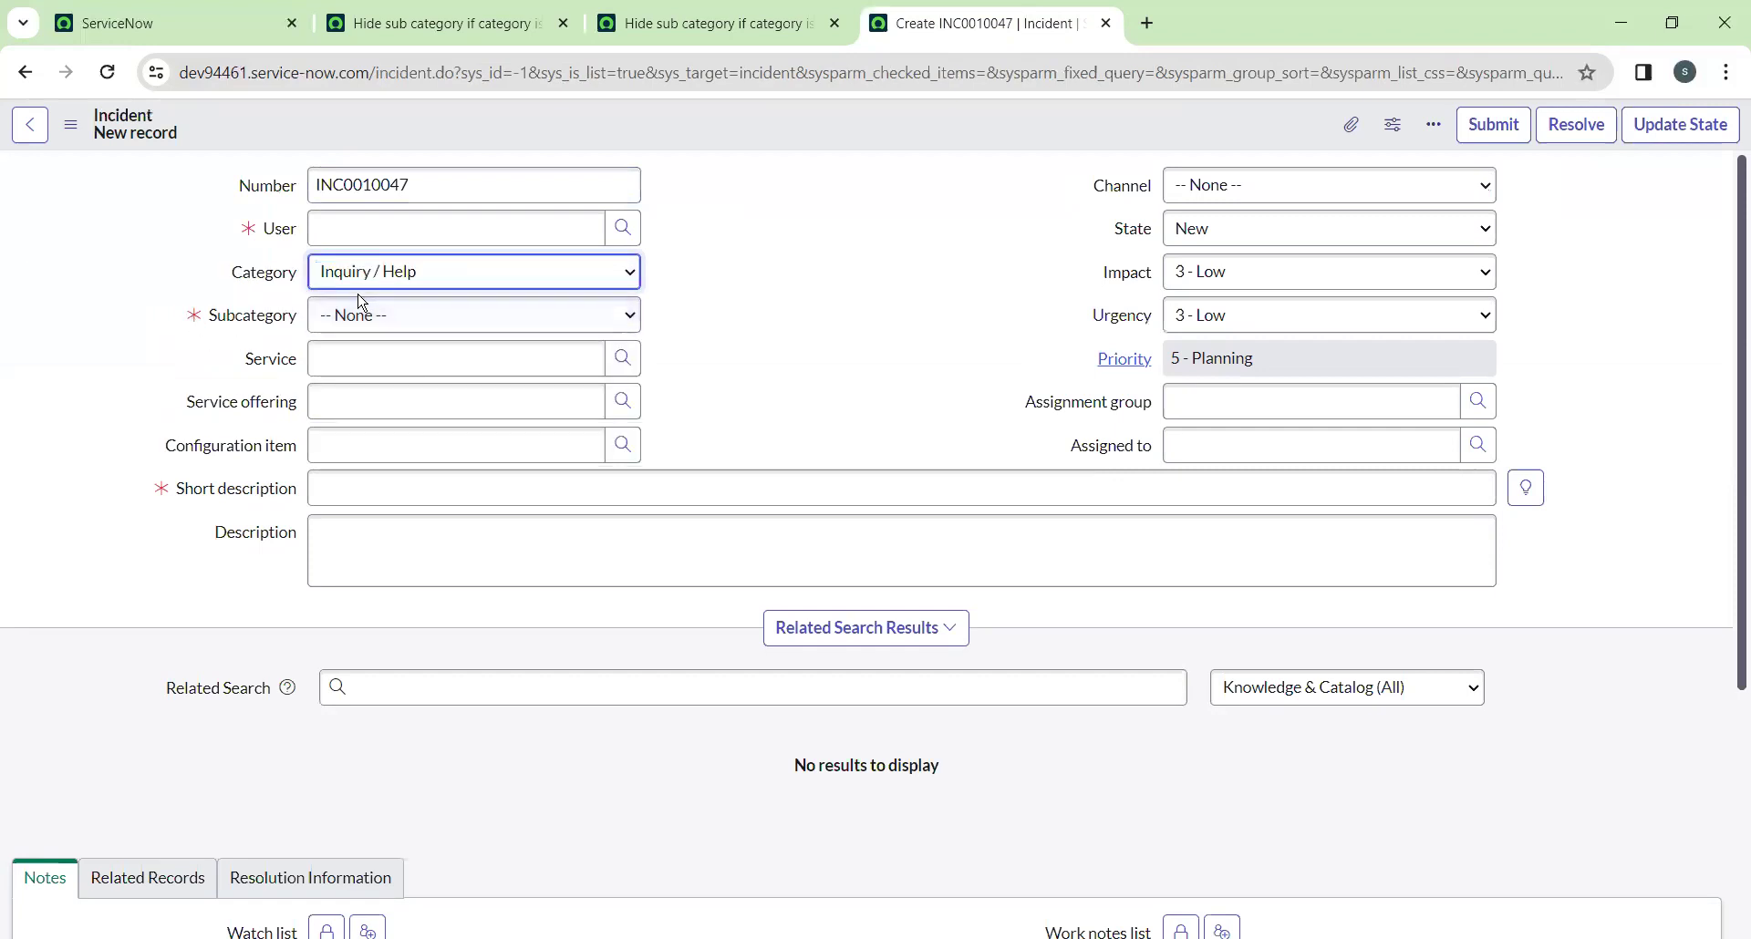
Review the UI policy's condition and options, and return to the new incident form
left_click(707, 22)
scroll(465, 317, "down", 5)
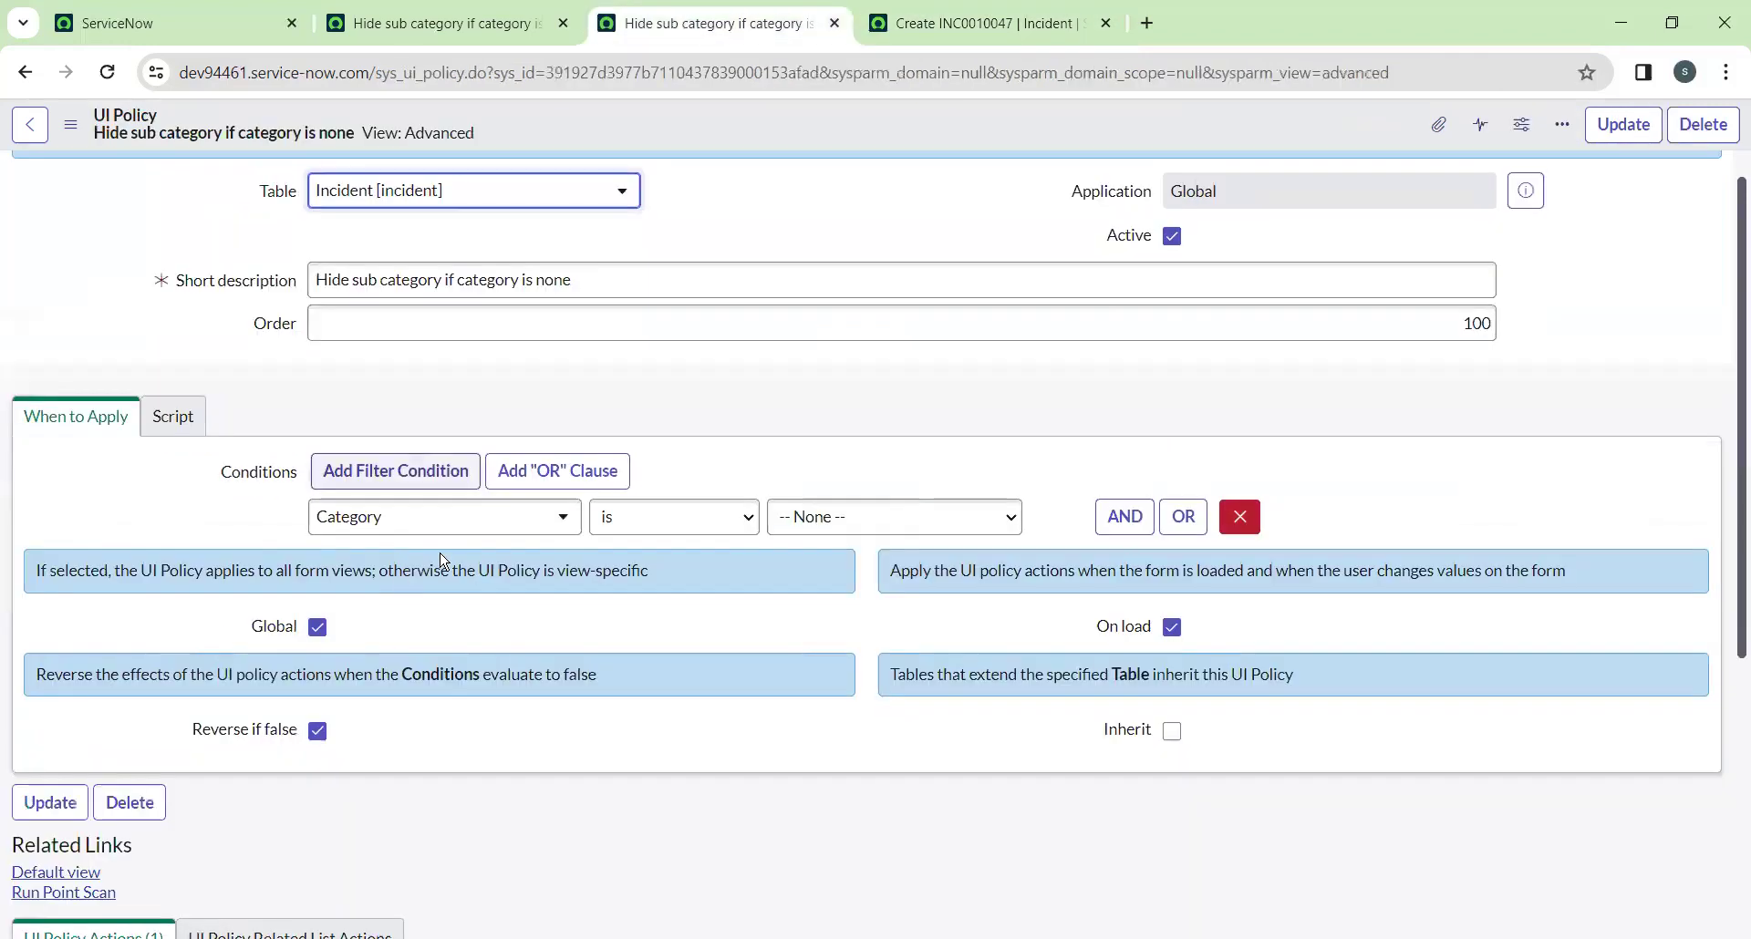
scroll(465, 317, "up", 5)
key("ctrl+Tab")
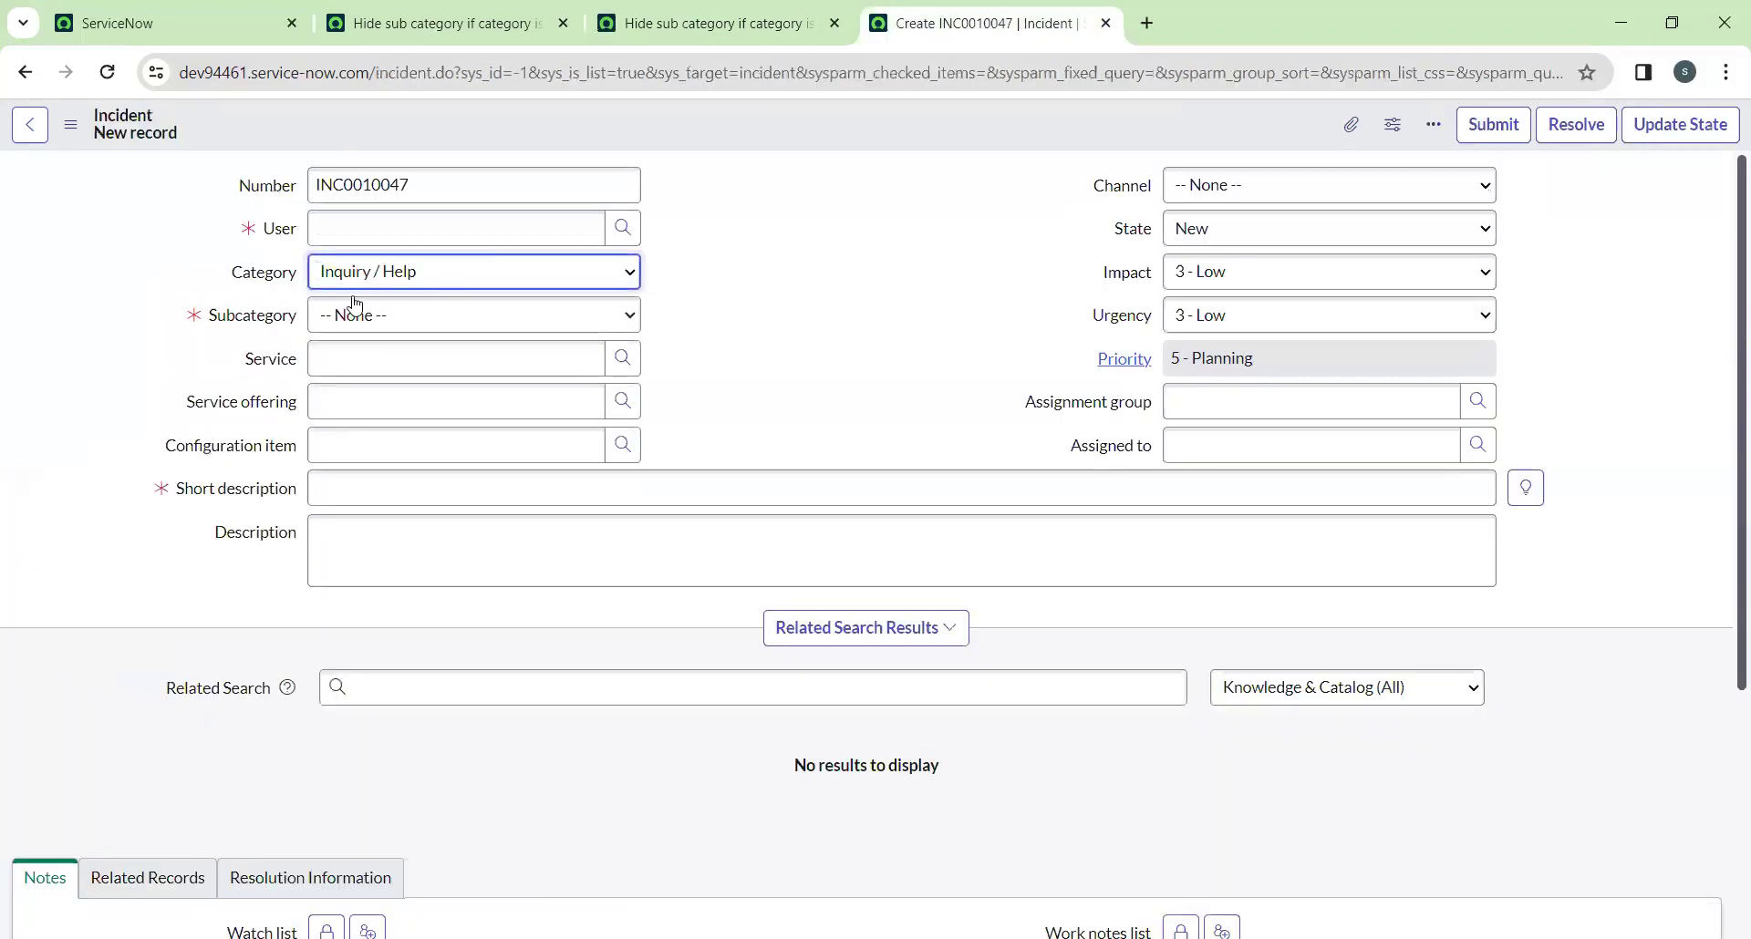
Switch the incident's Category to None and then to Network, and check the Subcategory choices offered
left_click(362, 289)
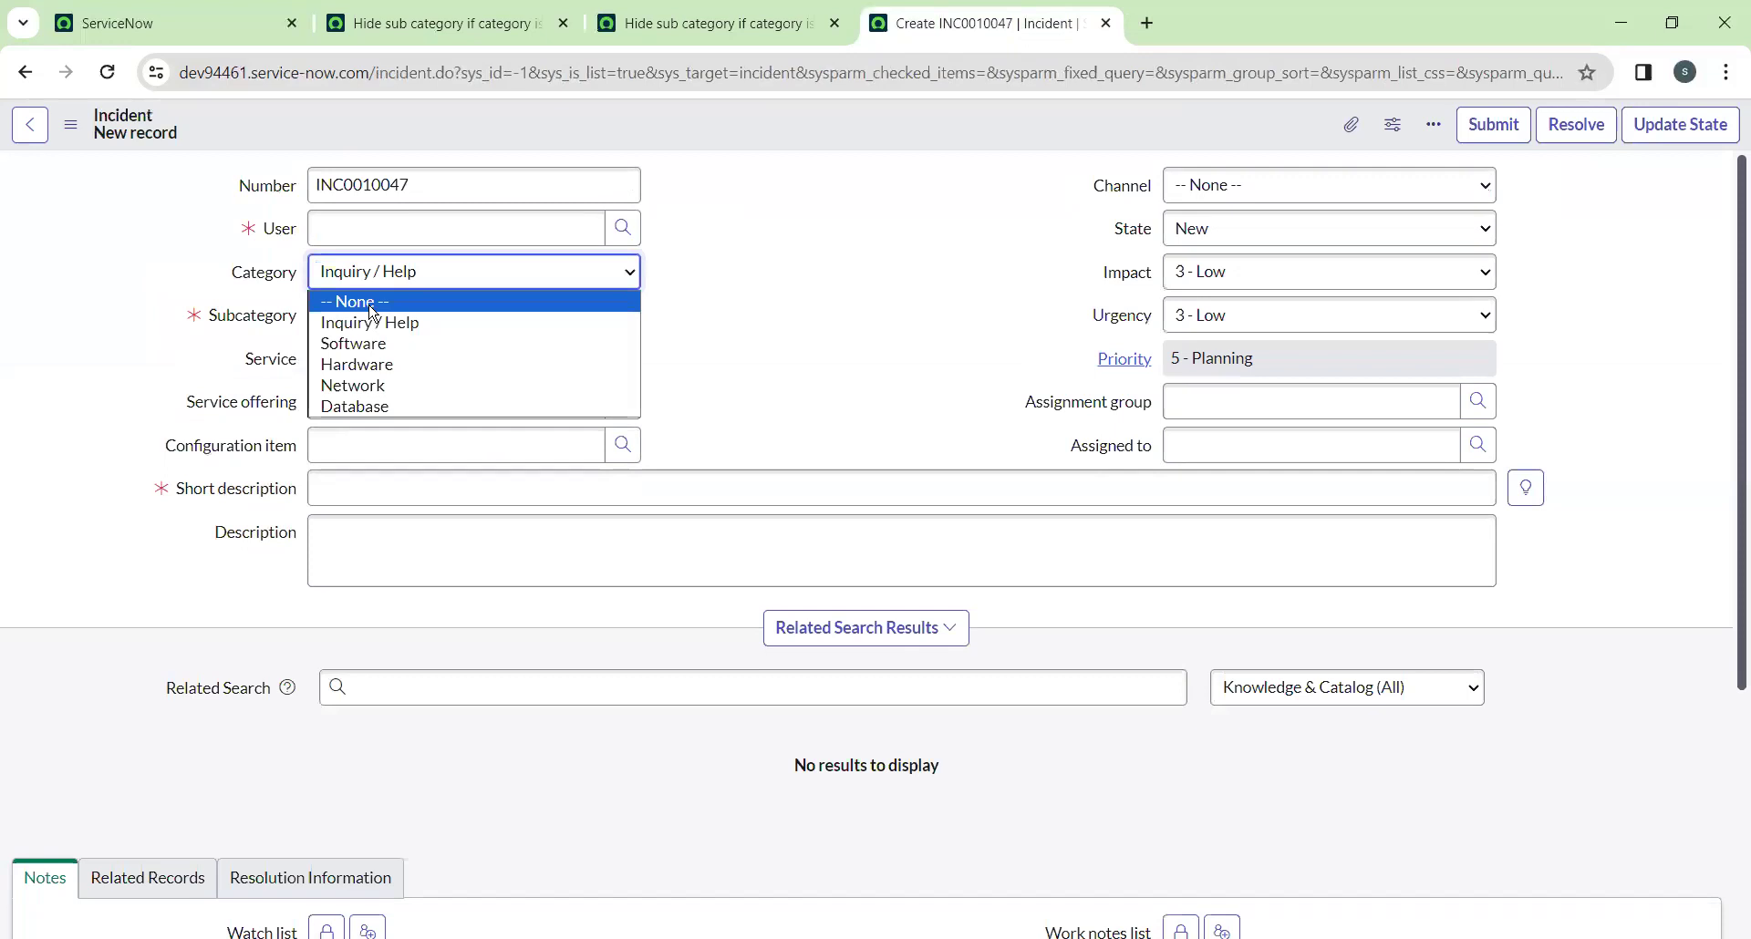
left_click(370, 307)
left_click(351, 279)
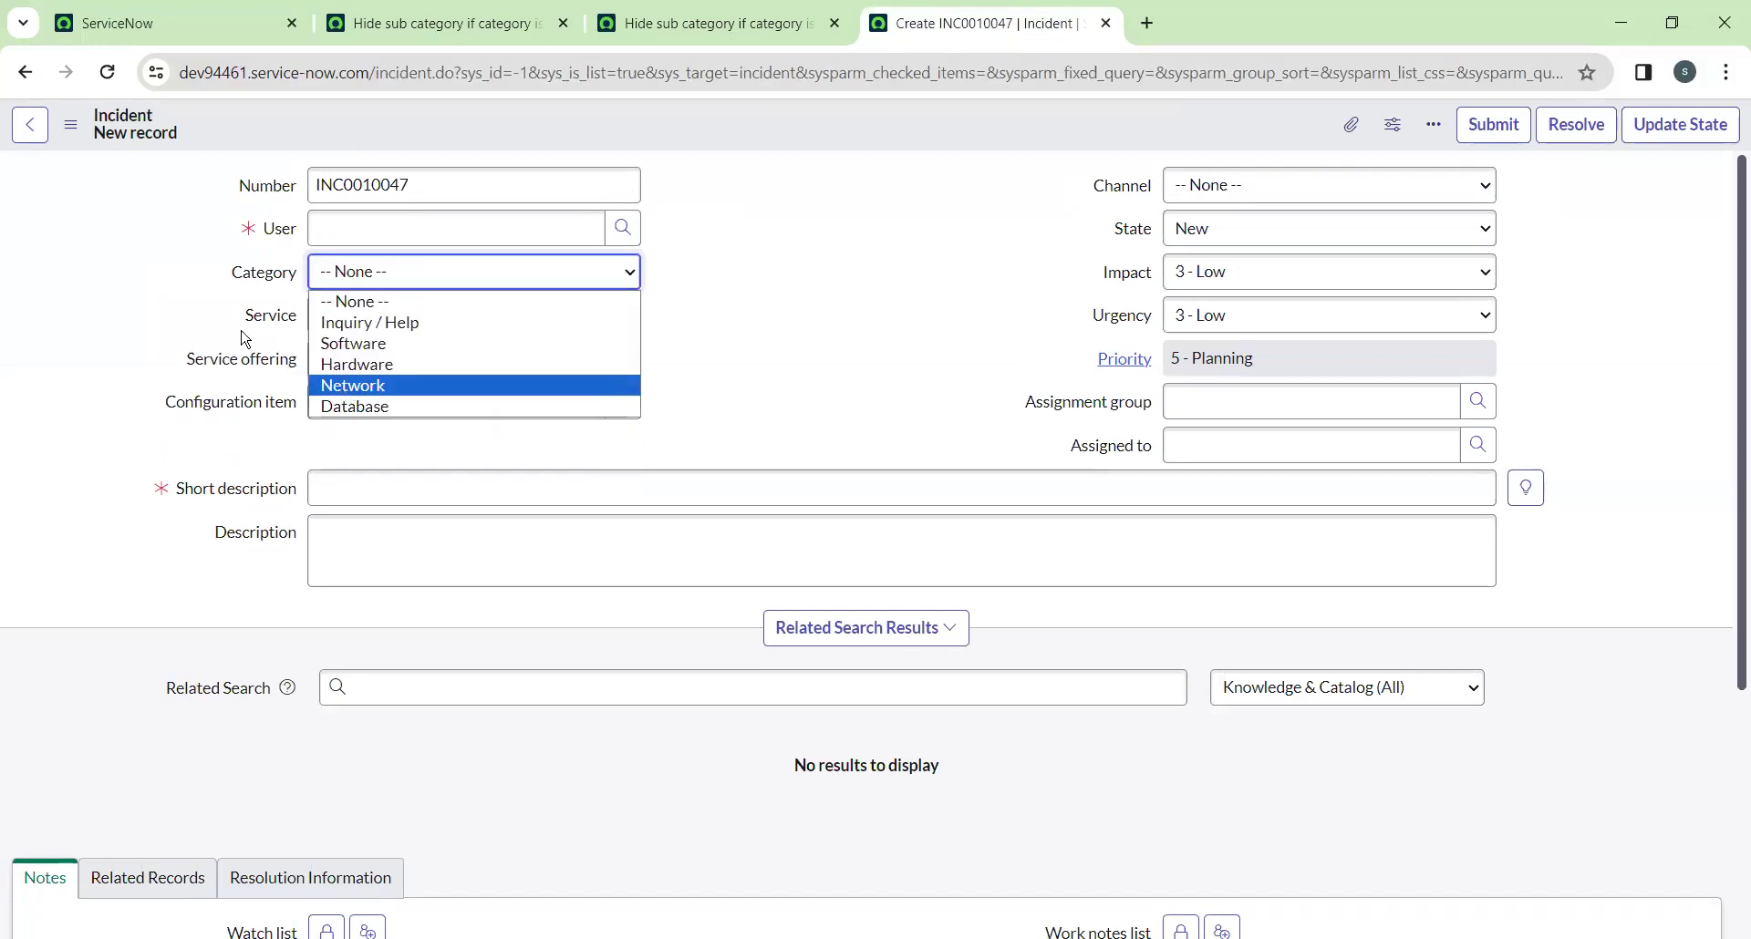
key("Return")
left_click(348, 321)
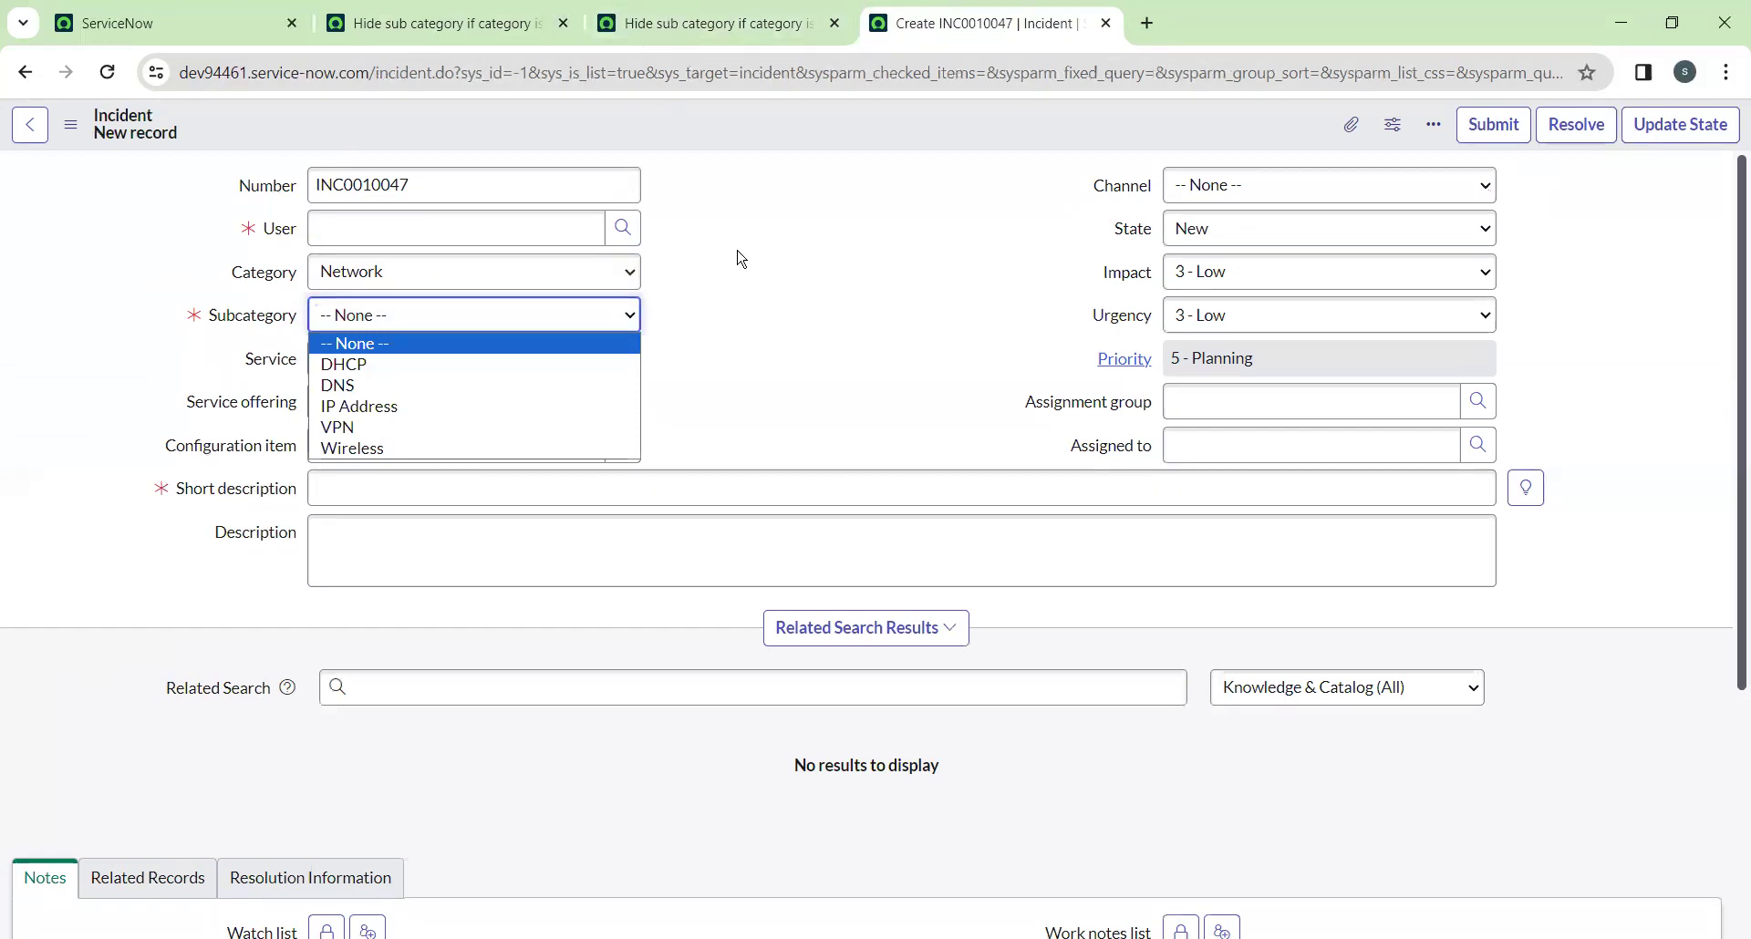
left_click(913, 298)
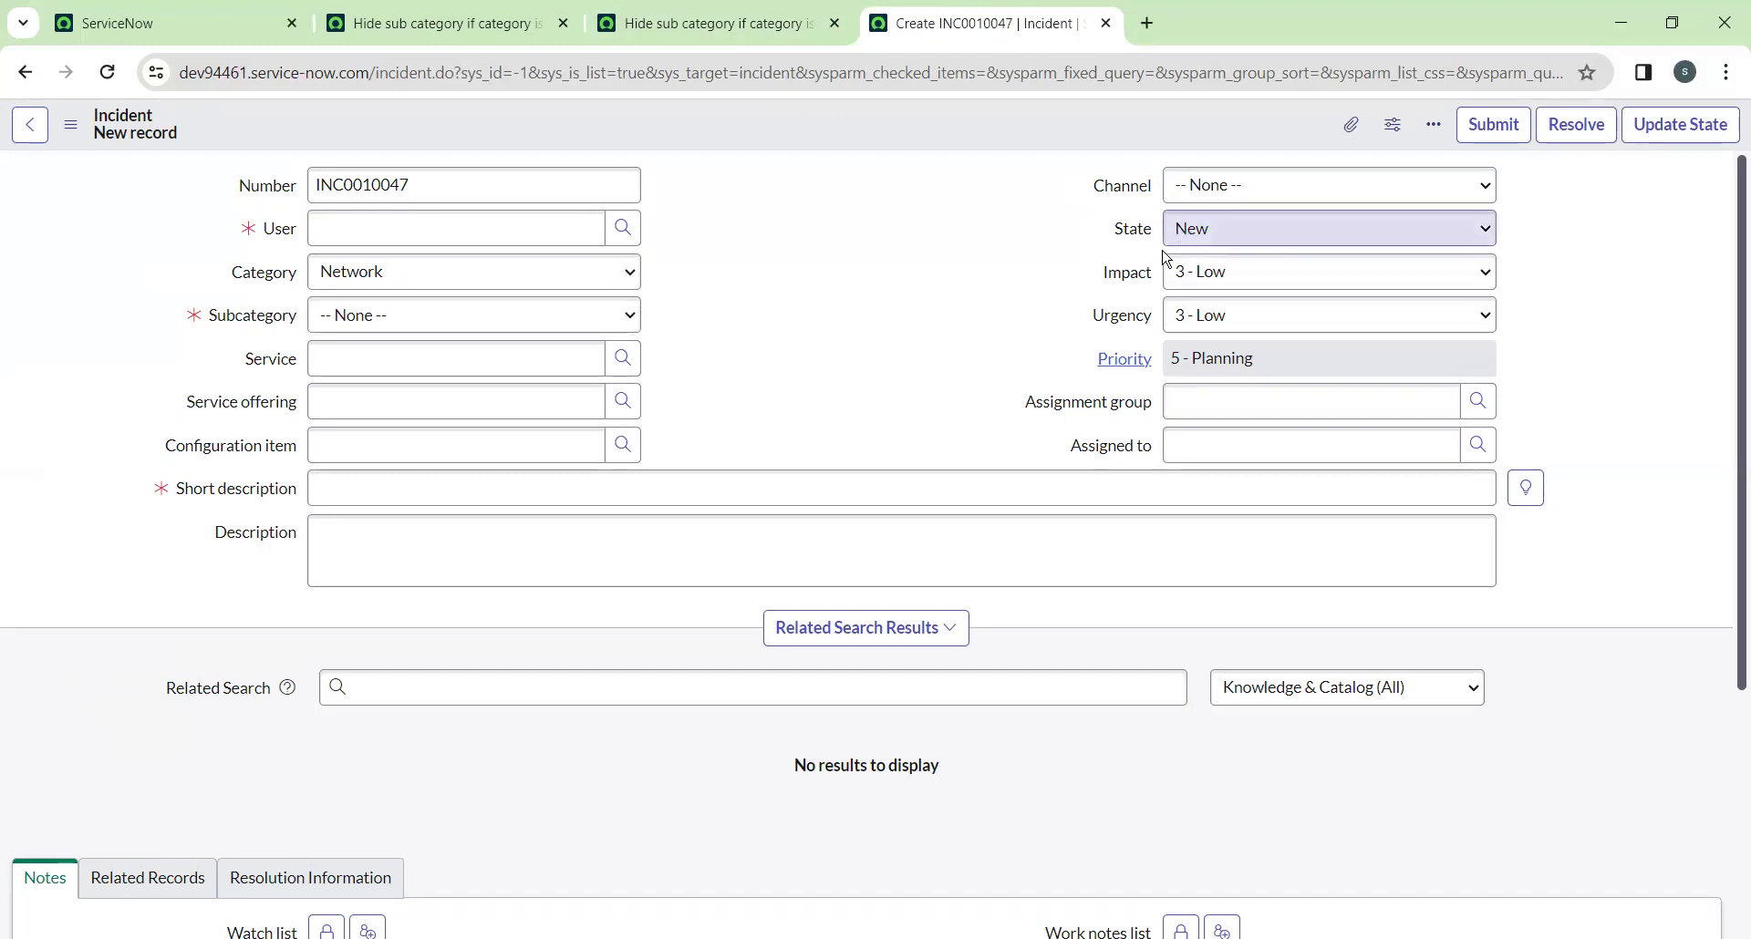
Set the new incident's State to In Progress and review the available State choices
left_click(1203, 241)
left_click(1211, 280)
left_click(1289, 232)
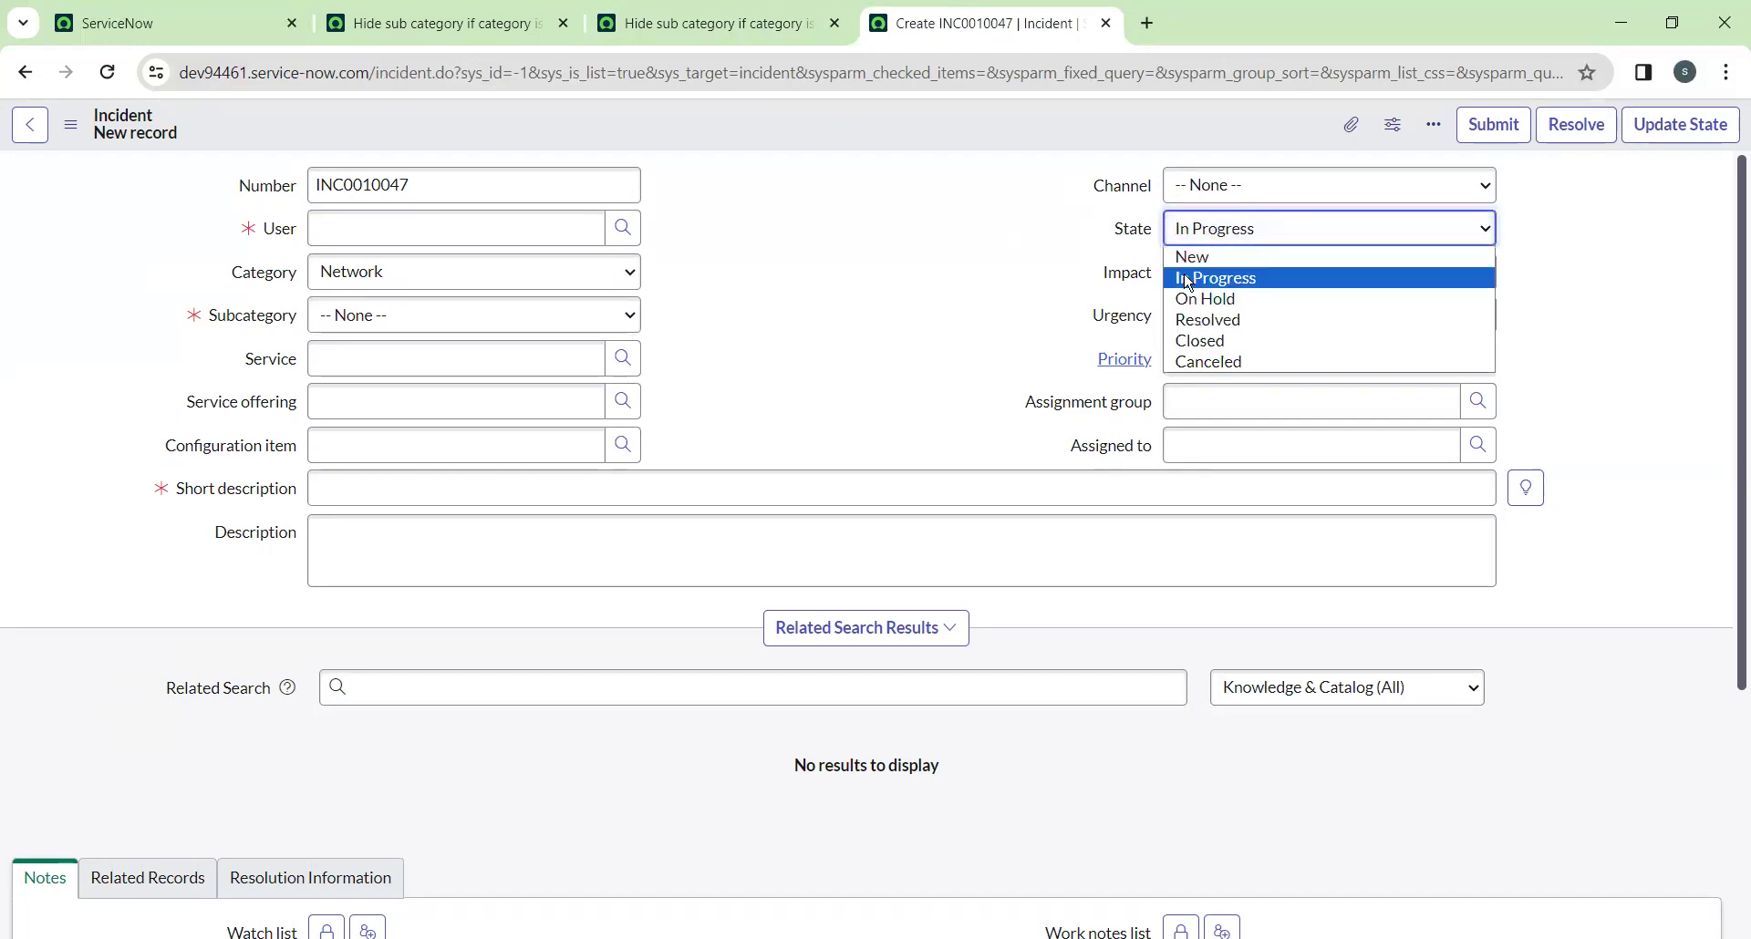
left_click(1188, 275)
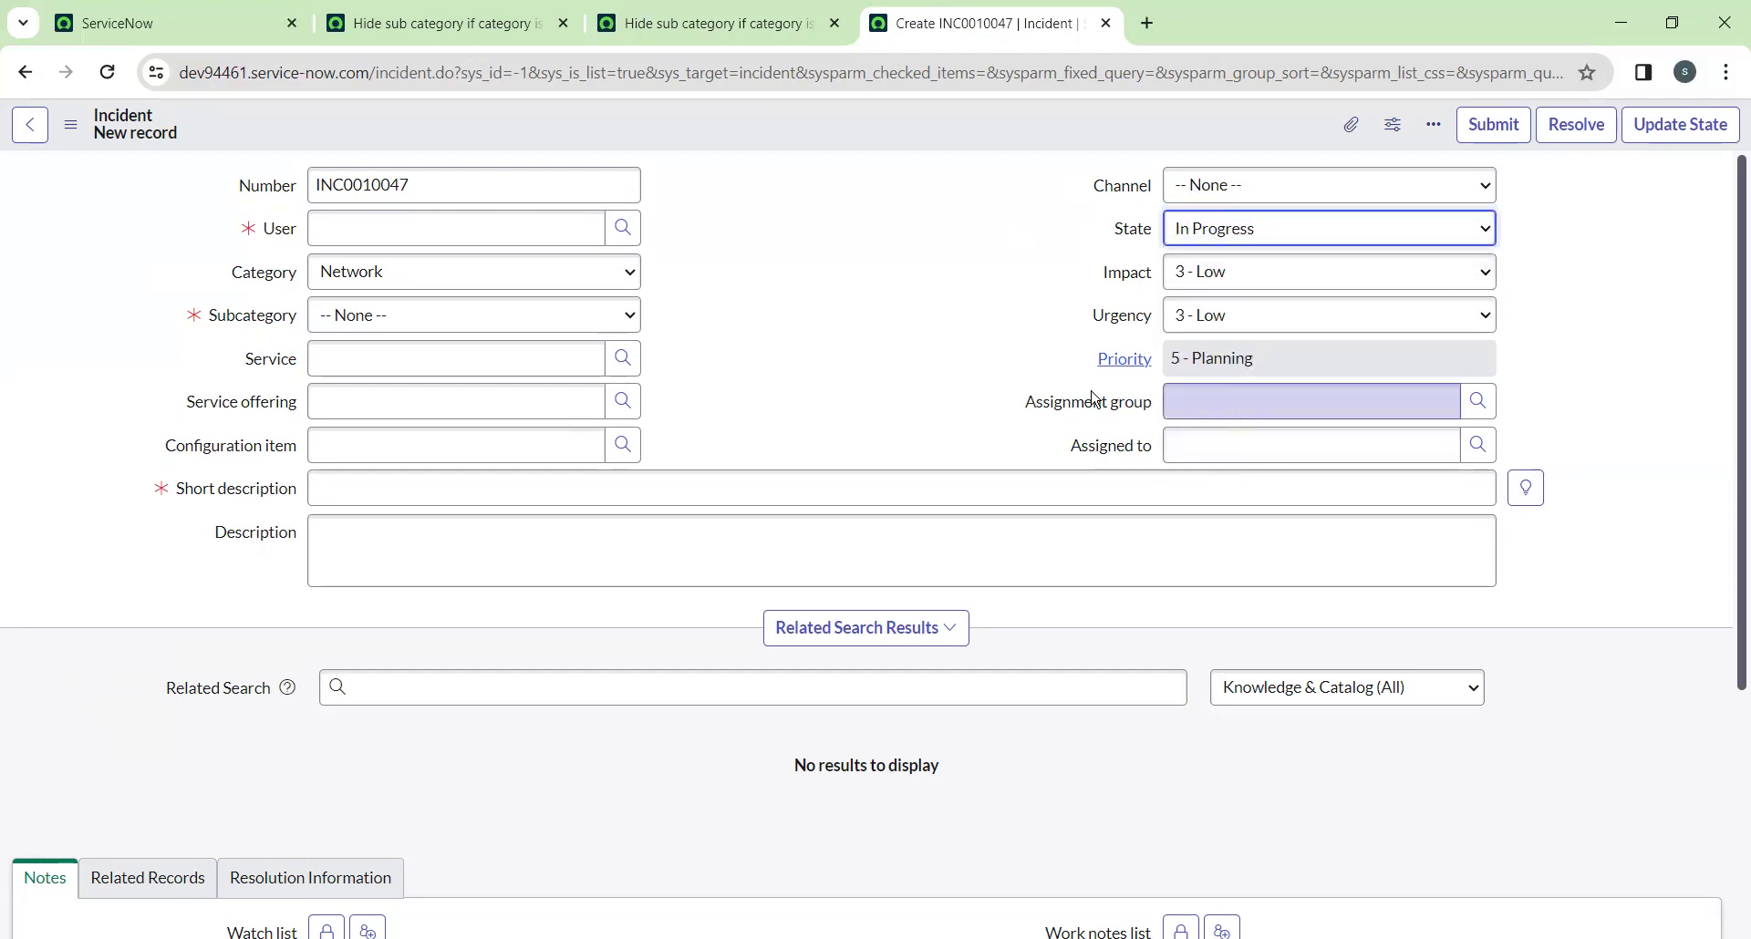
left_click(1187, 239)
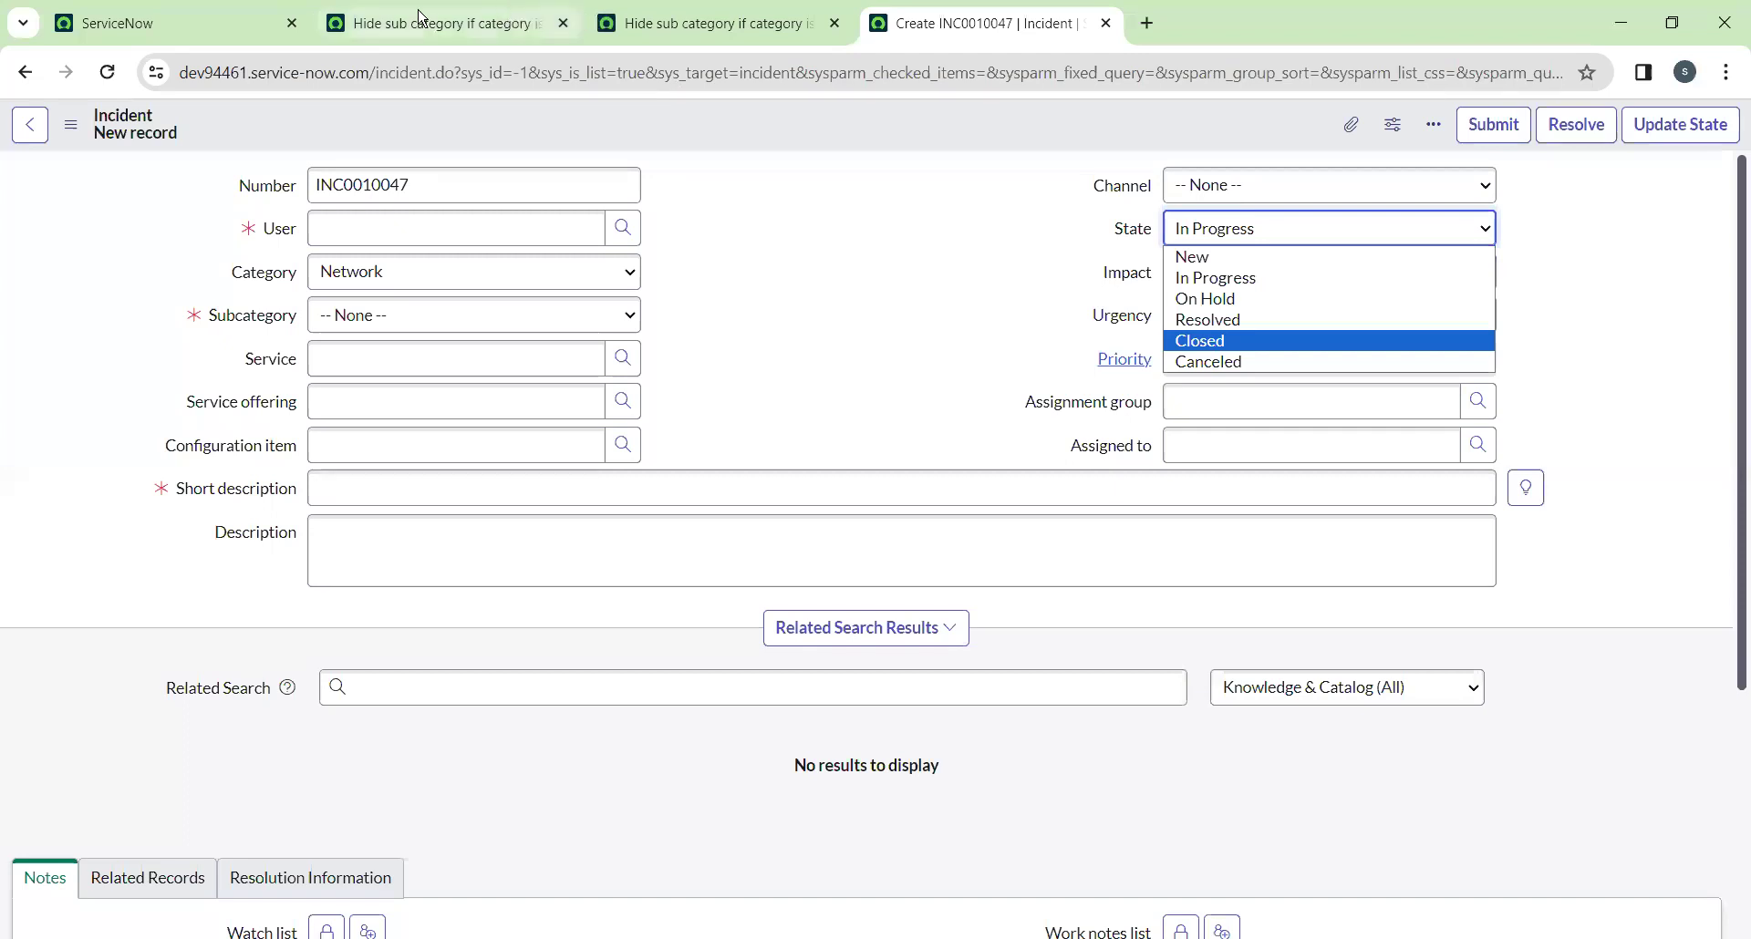
Find UI Policies from the ServiceNow home page, open them in a new browser tab and start a new policy record
key("ctrl+shift+Tab")
key("ctrl+shift+Tab")
key("ctrl+shift+Tab")
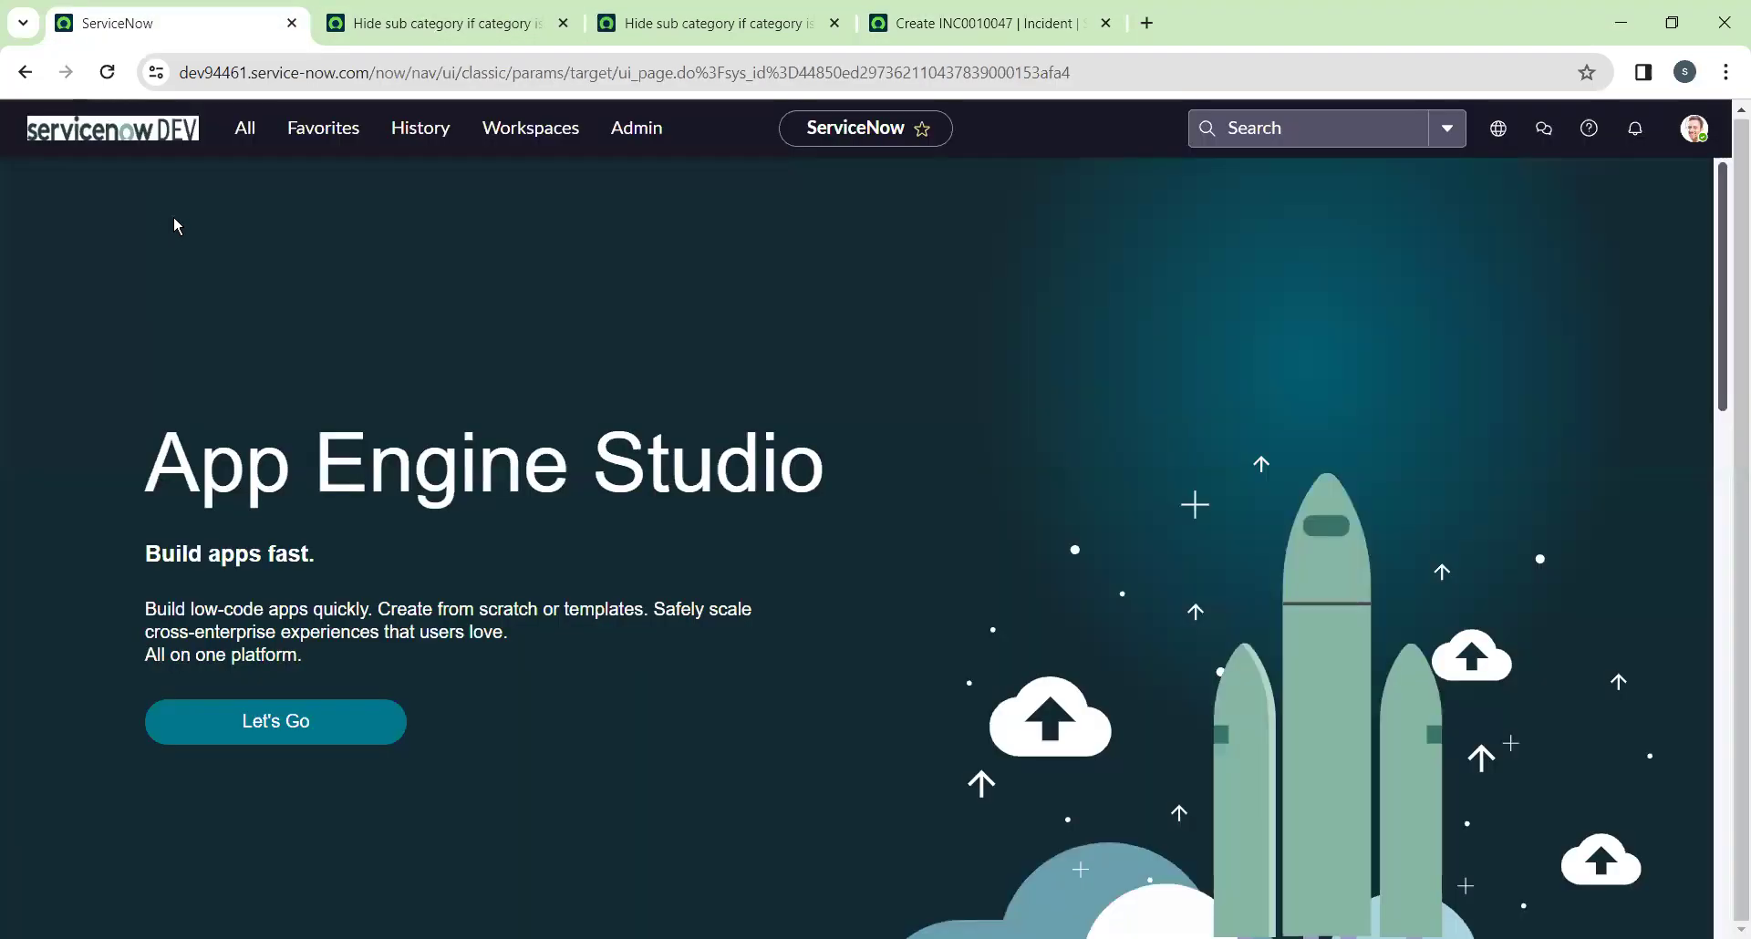
left_click(242, 137)
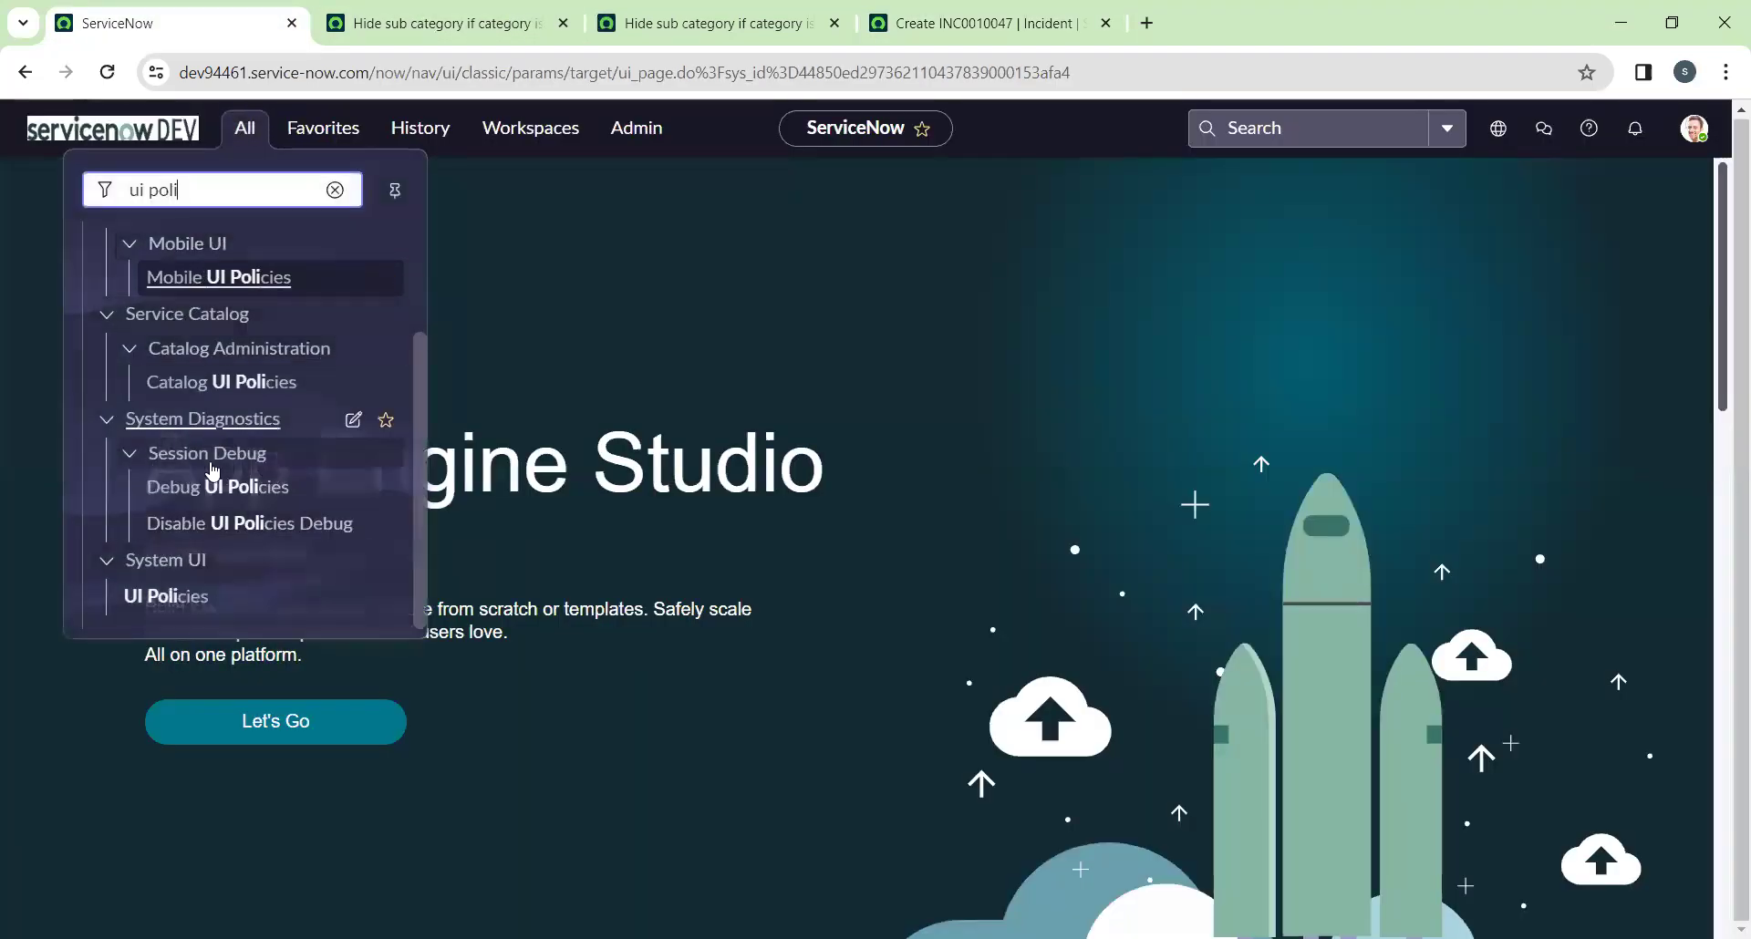
middle_click(164, 594)
left_click_drag(426, 17, 940, 22)
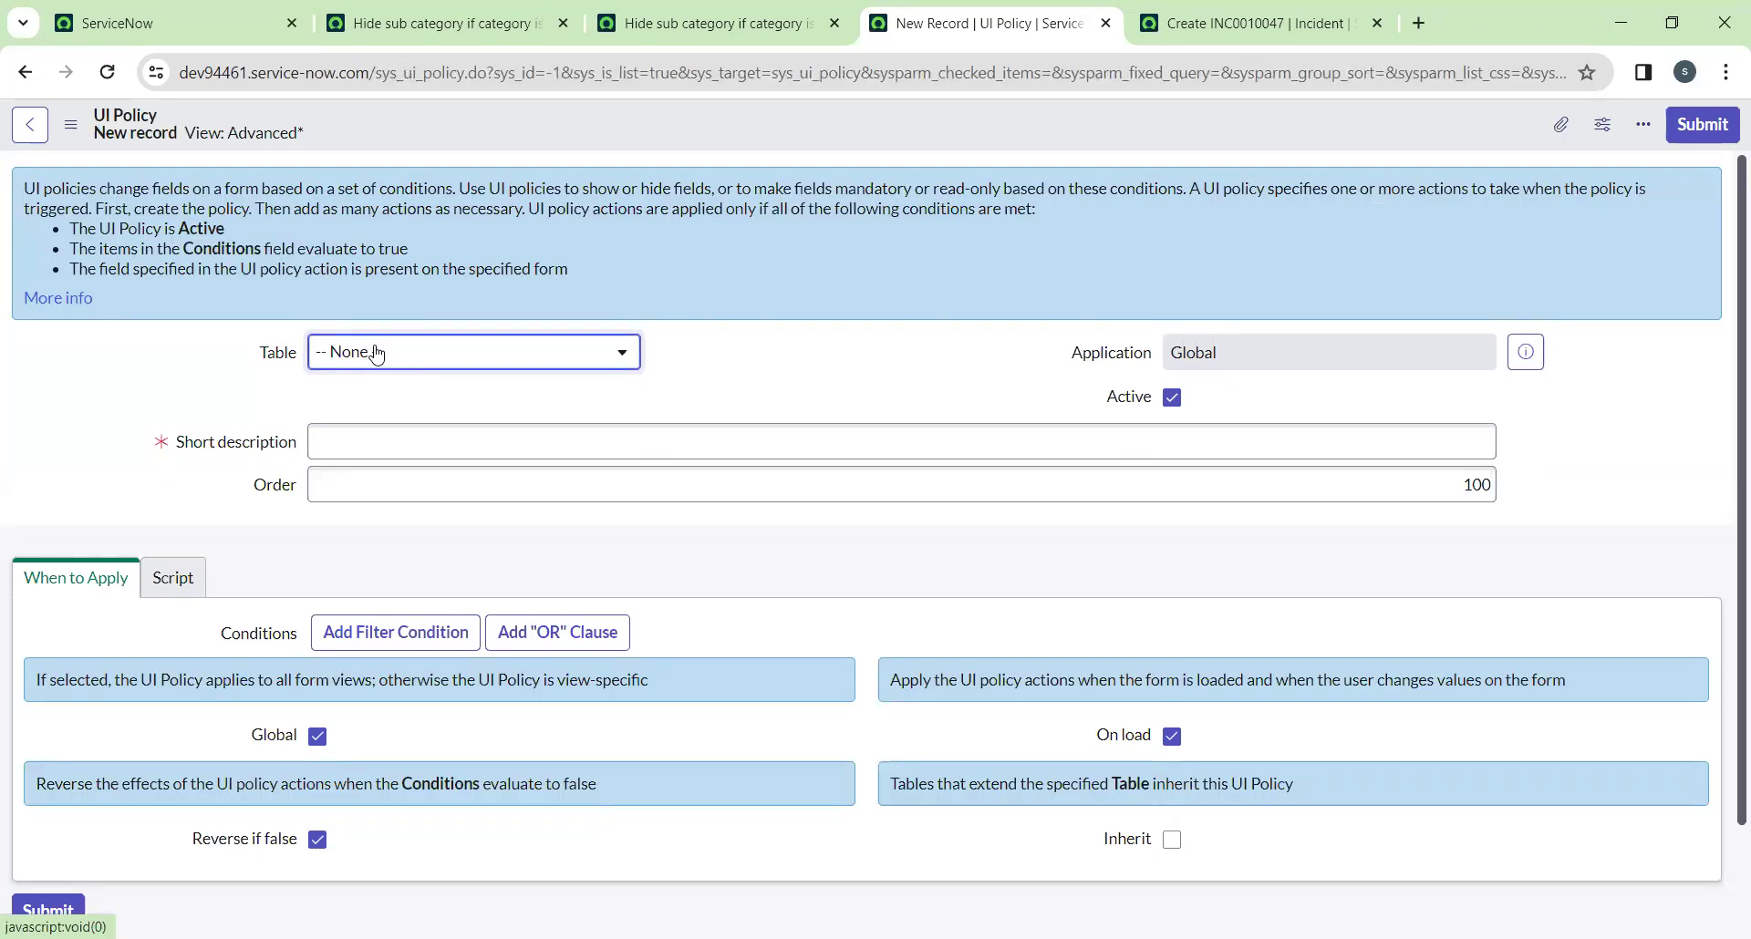
Set the new policy's table to Incident and its short description to "make Assignment group mandatory if state is in progress"
left_click(377, 354)
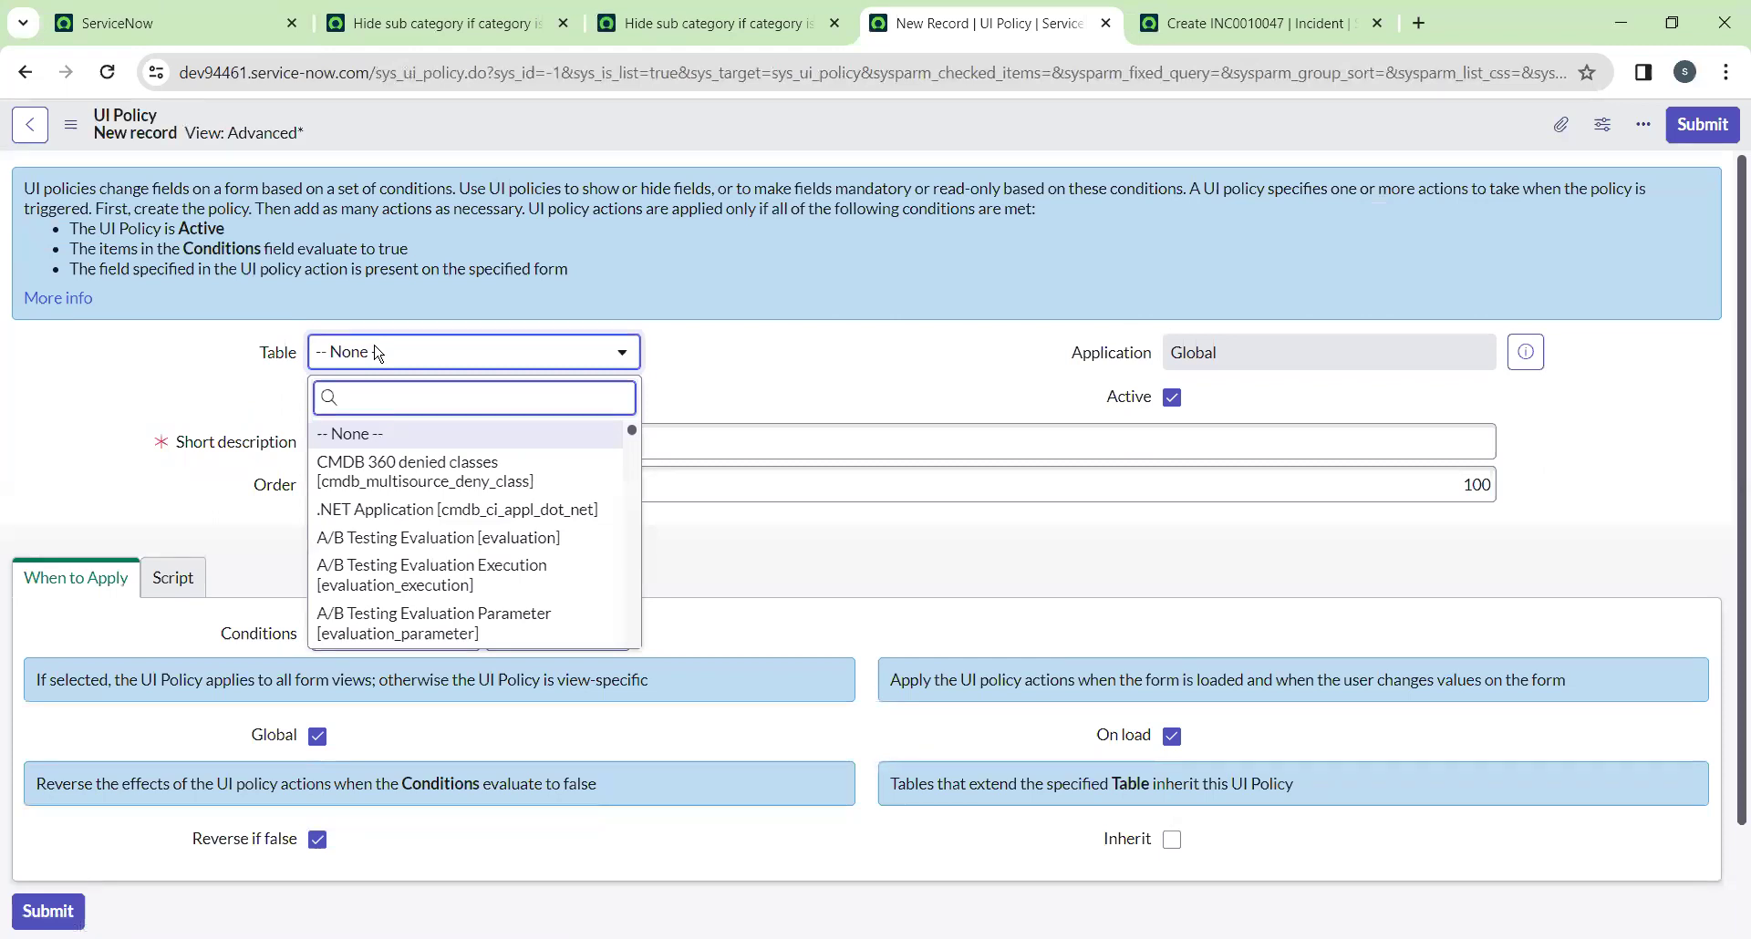
type("incident")
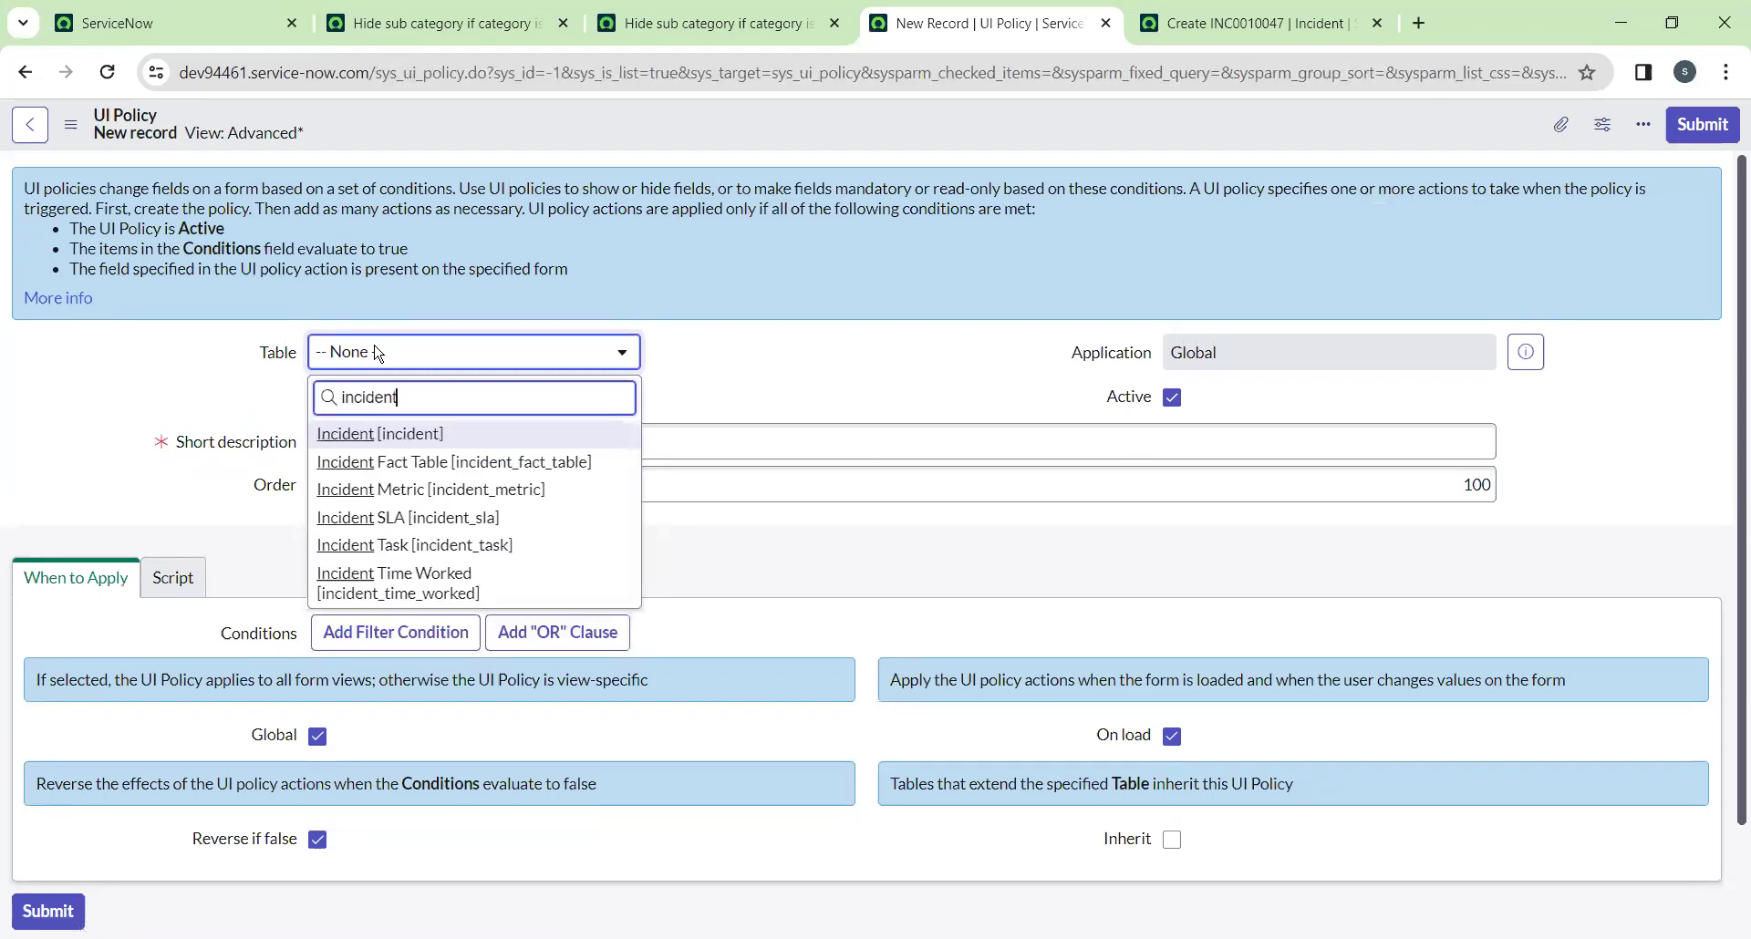
left_click(396, 432)
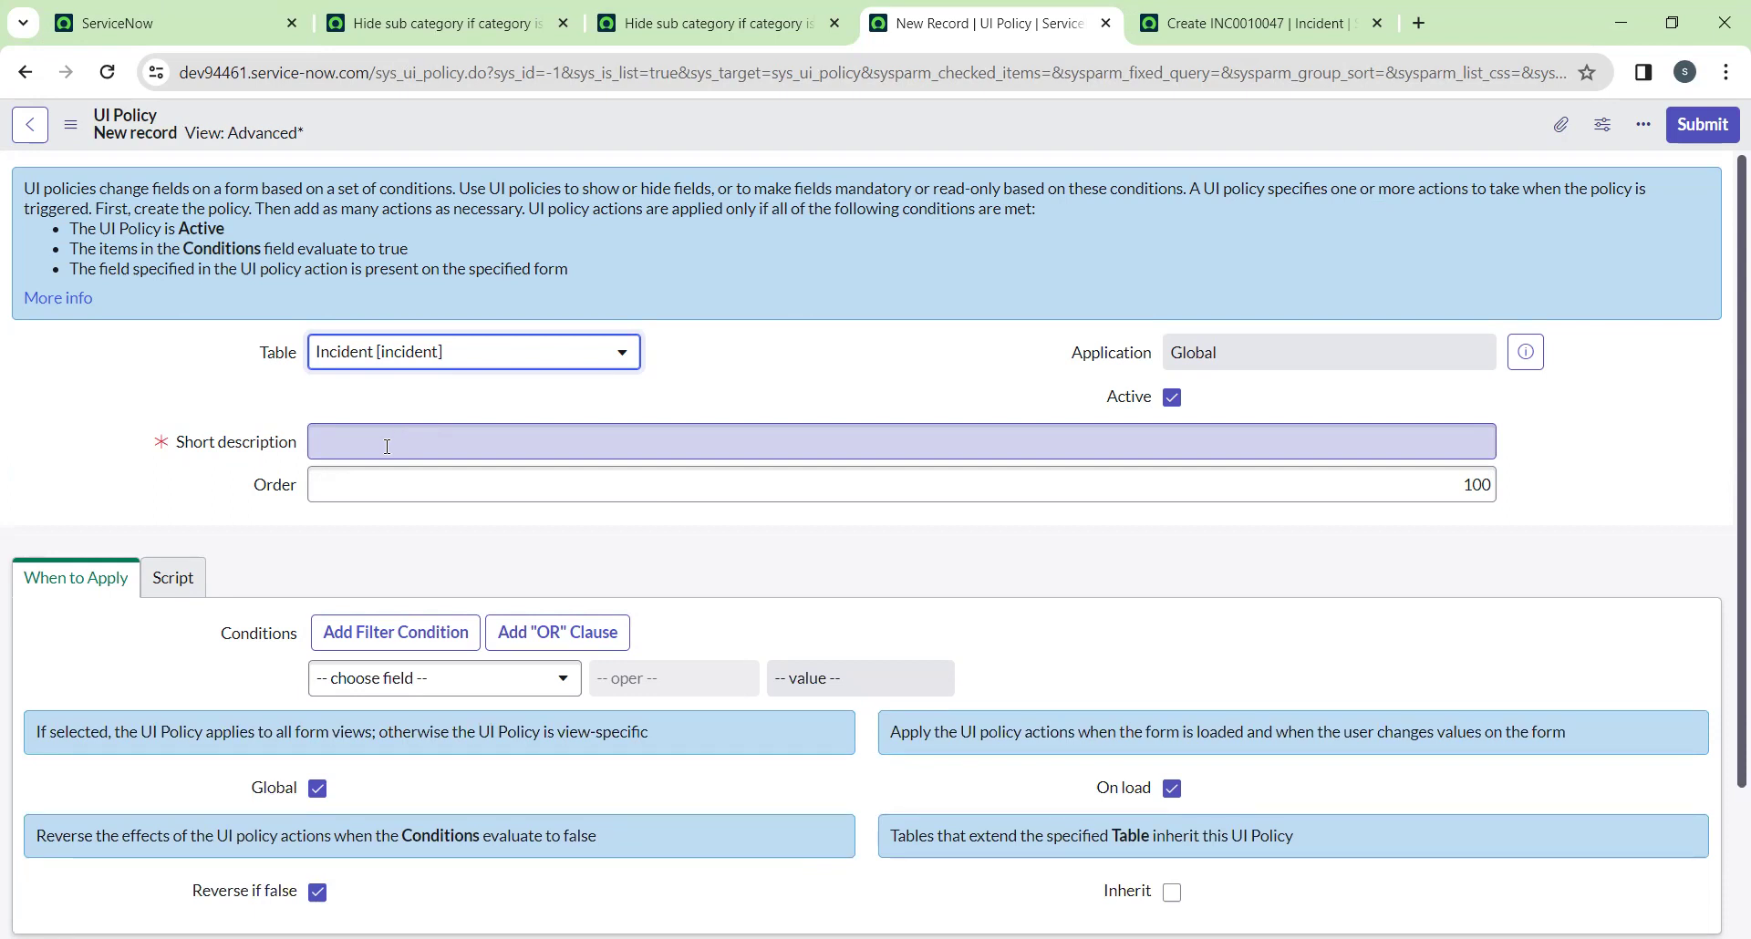
left_click(387, 446)
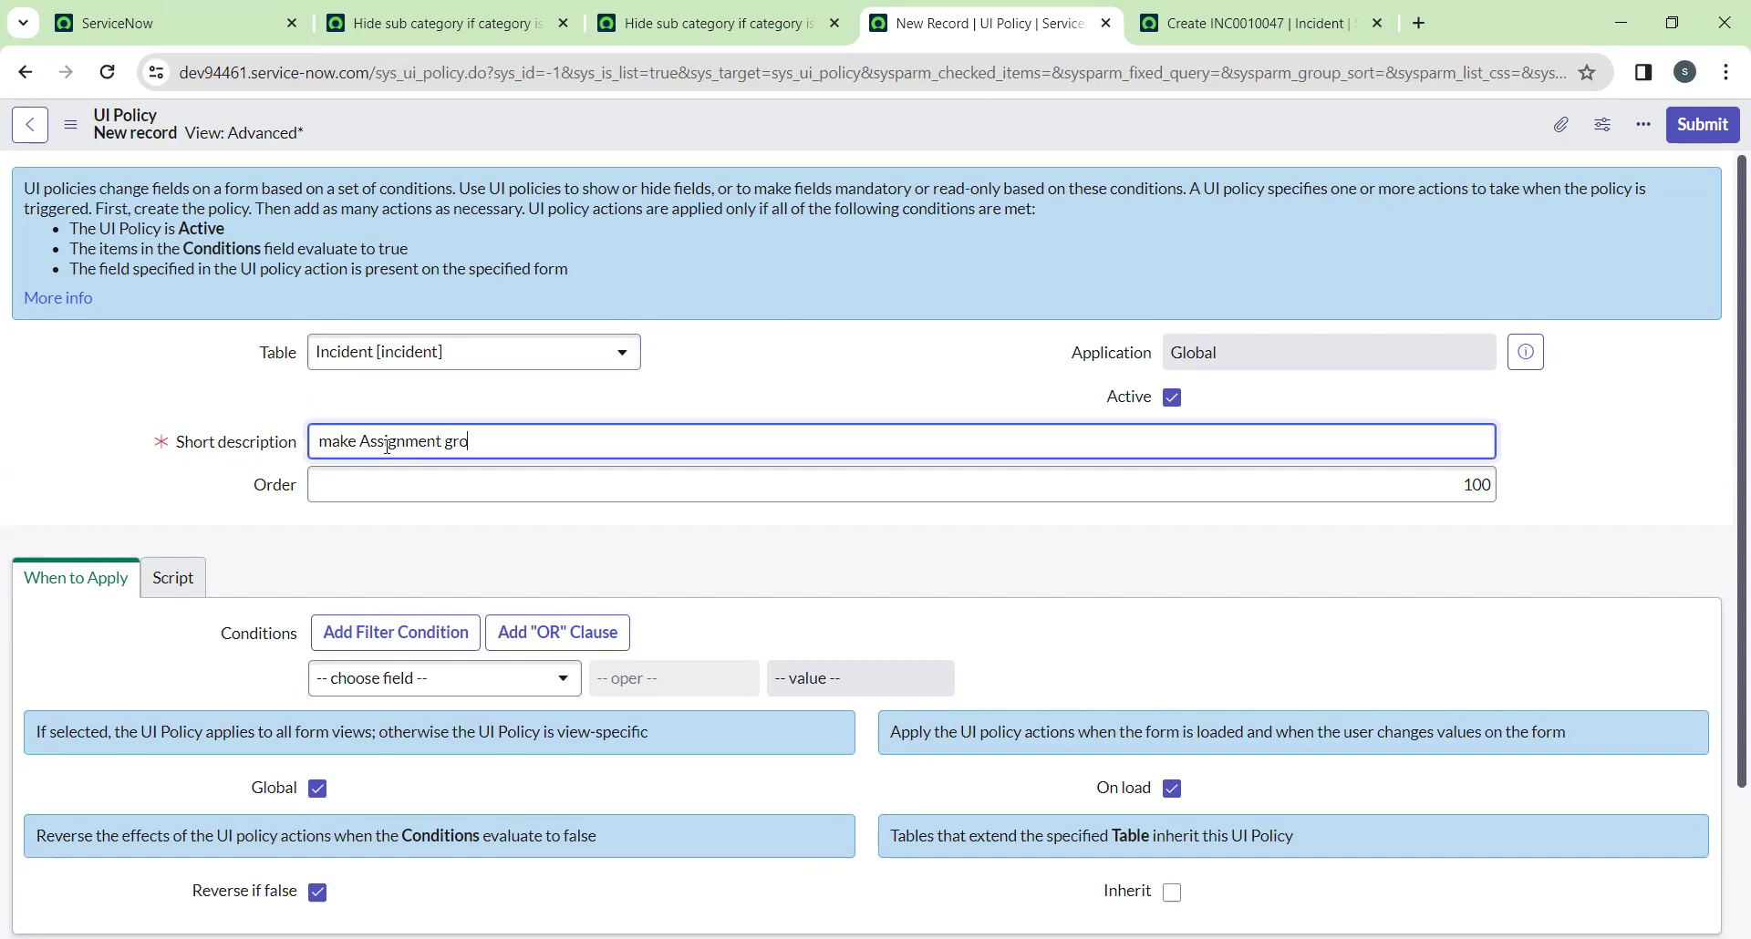
type("mandatory if short description i")
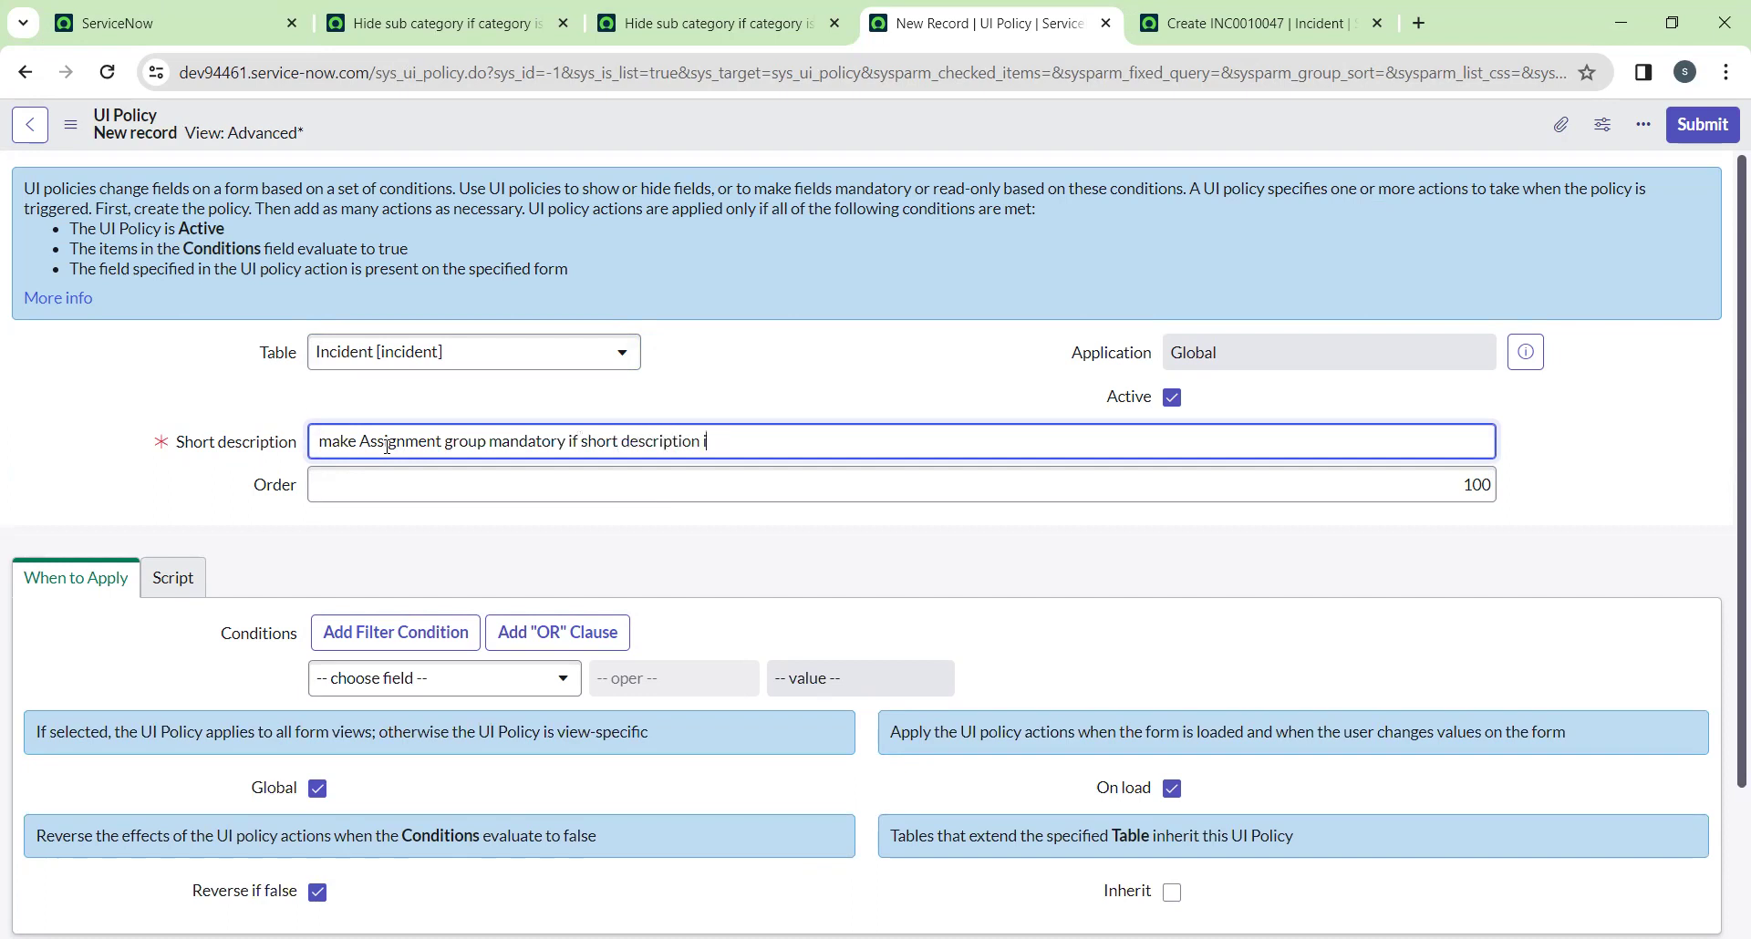
key("BackSpace")
key("BackSpace")
key("BackSpace")
key("BackSpace")
key("BackSpace")
key("BackSpace")
key("BackSpace")
key("BackSpace")
key("BackSpace")
key("BackSpace")
key("BackSpace")
key("BackSpace")
key("BackSpace")
key("BackSpace")
key("BackSpace")
key("BackSpace")
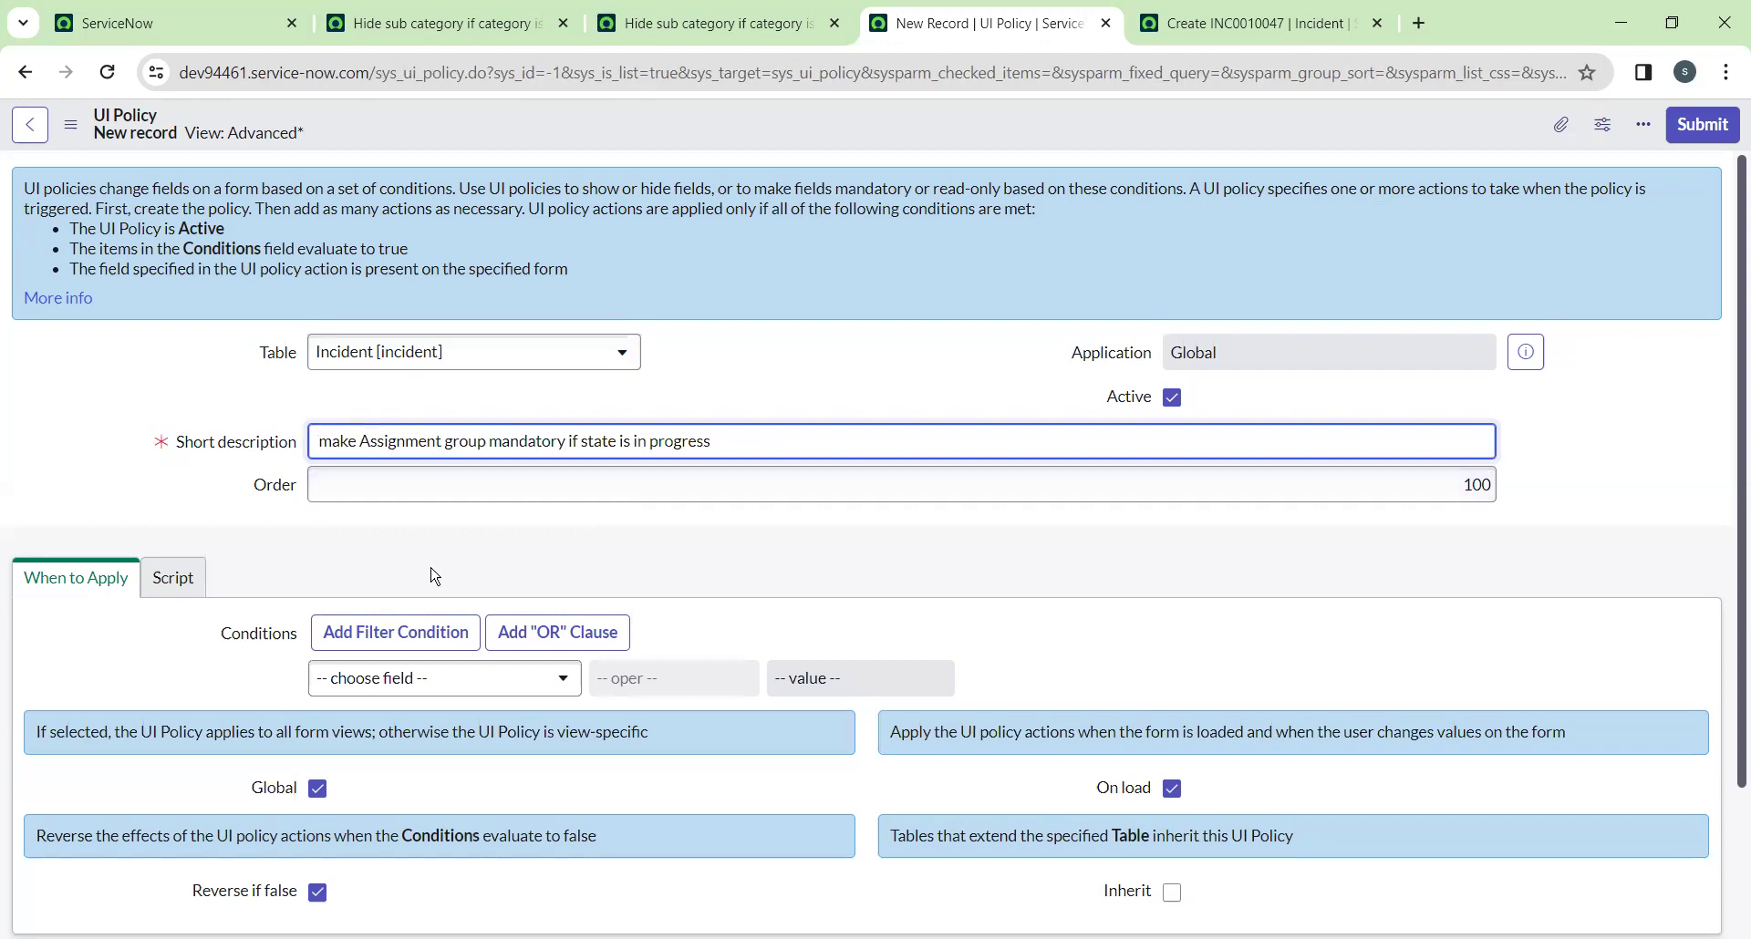
Set the policy condition to State is In Progress and save the record, keeping it open
left_click(488, 691)
type("stat")
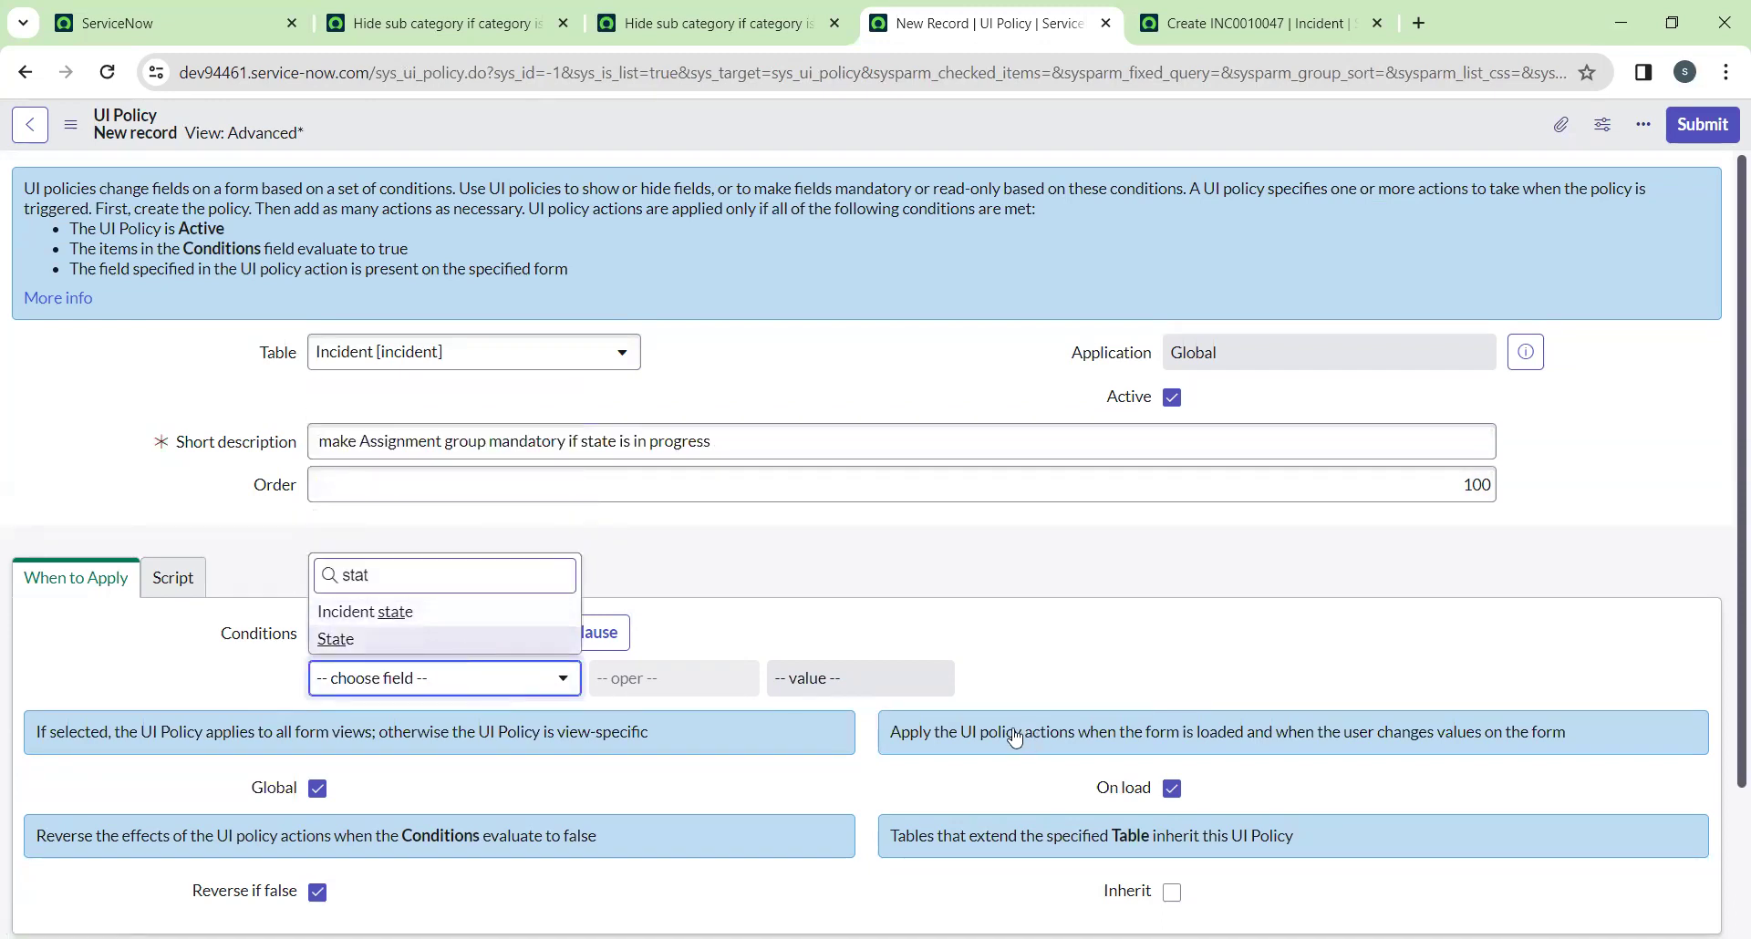
key("Return")
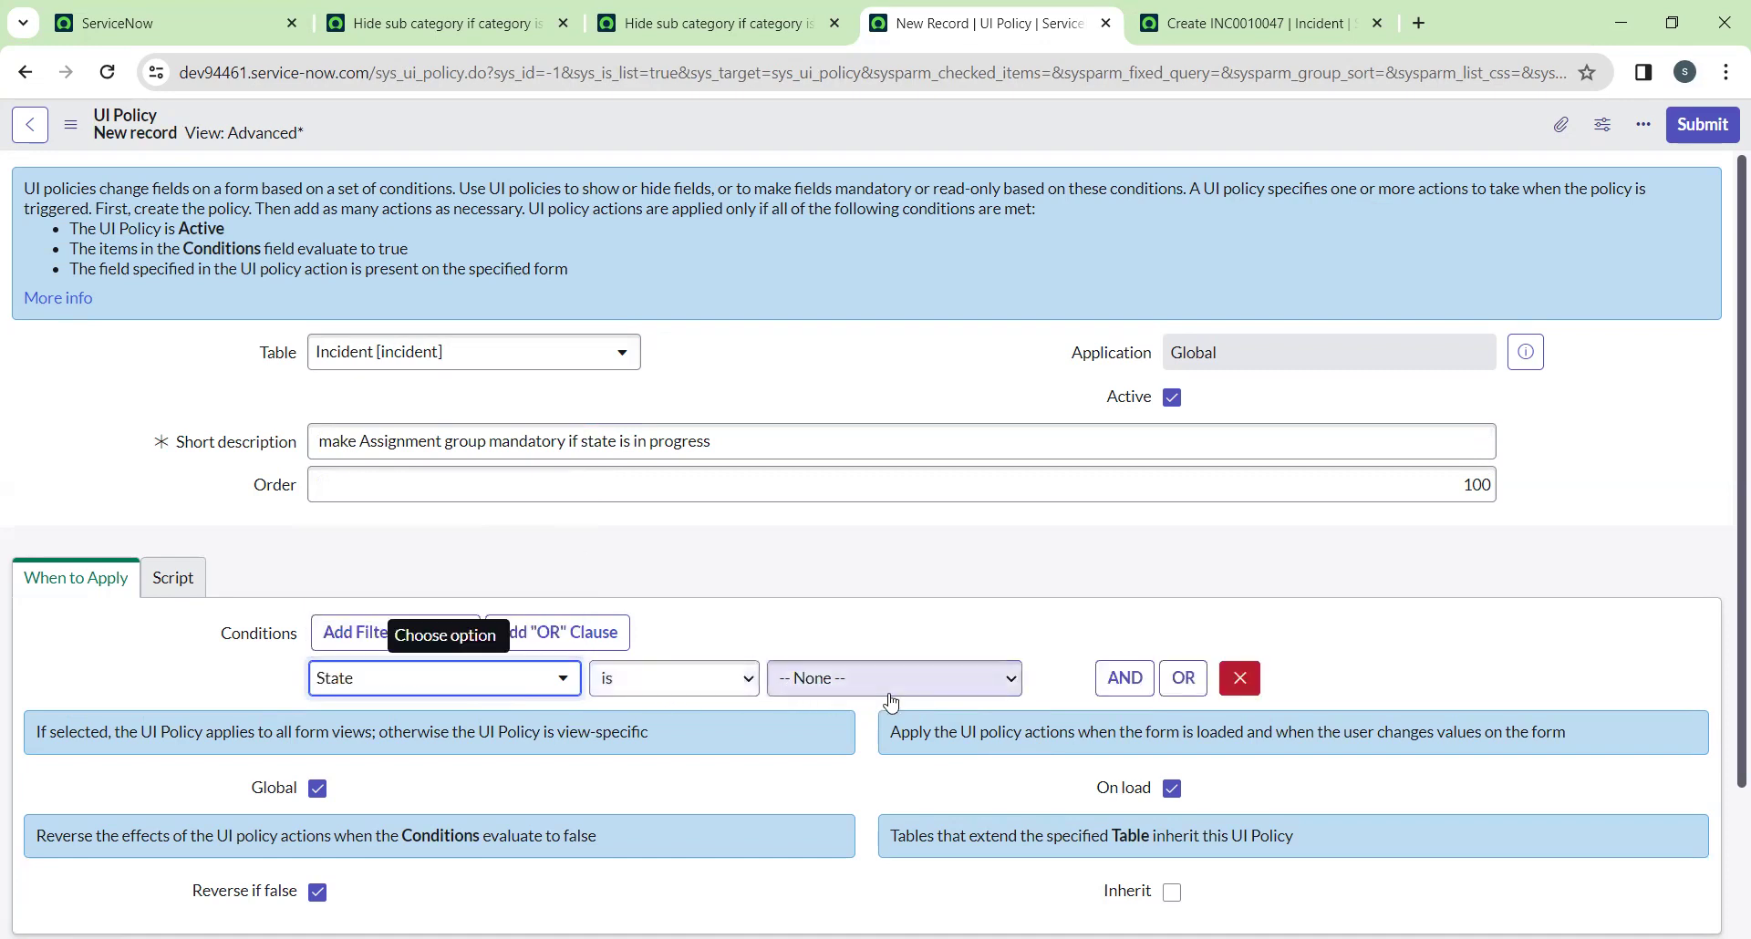
left_click(786, 681)
key("Return")
right_click(803, 132)
left_click(825, 139)
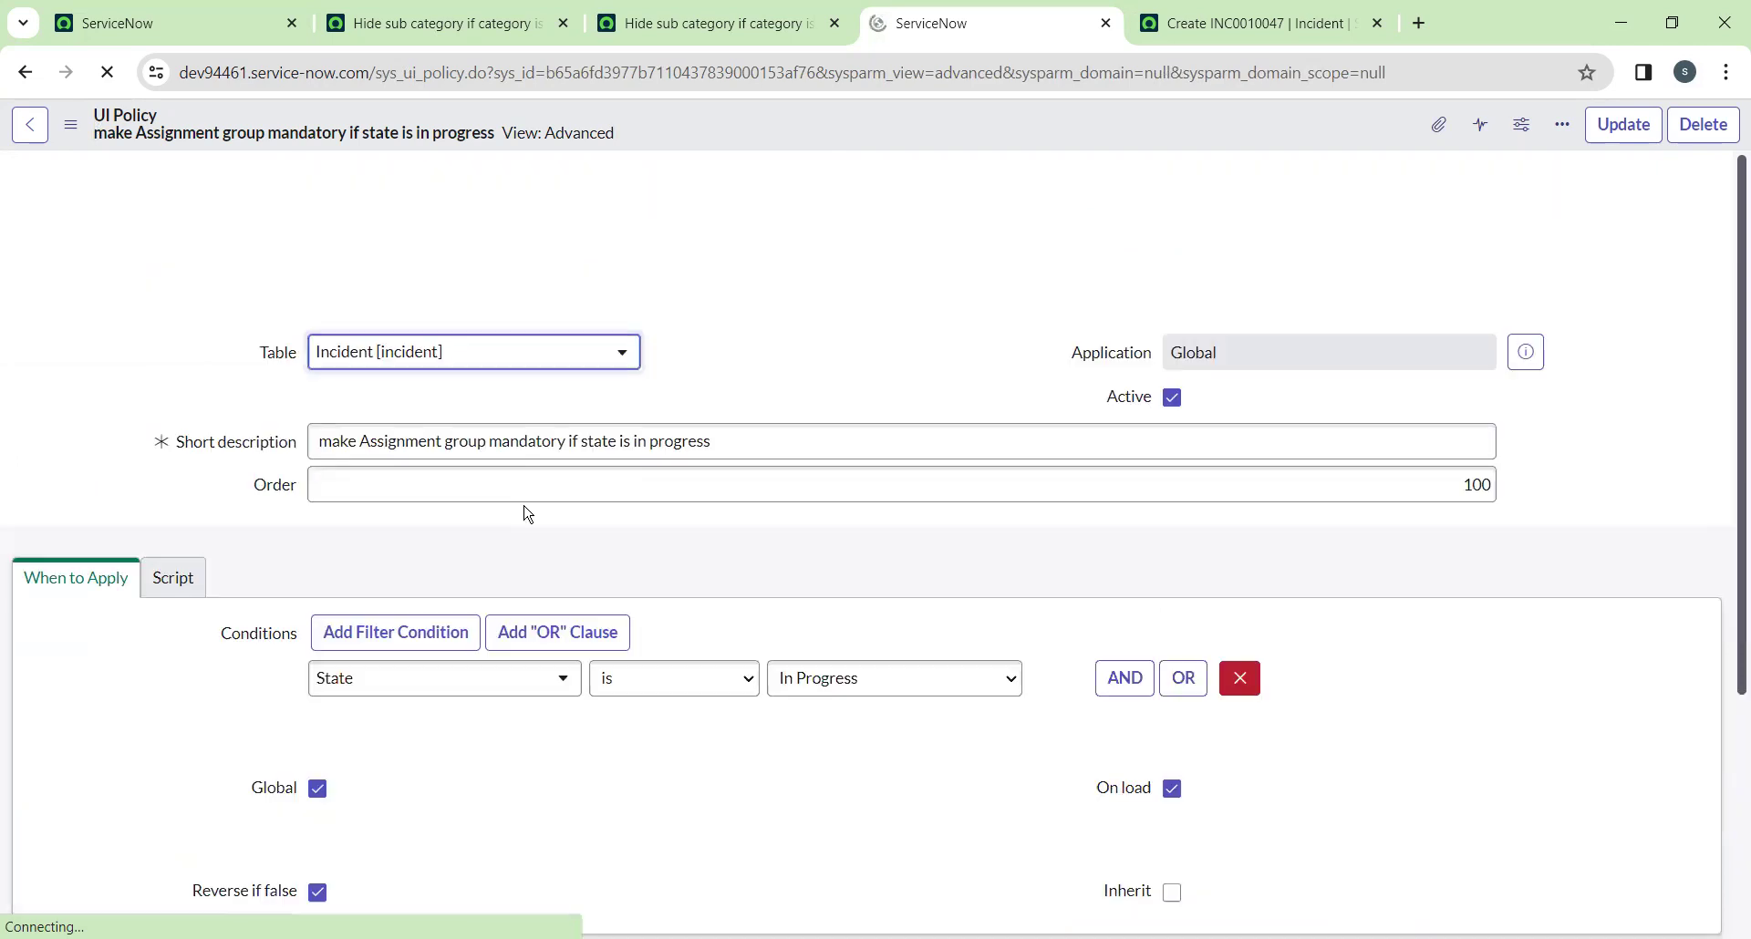
Add a UI policy action that makes the Assignment group field mandatory, and submit it
scroll(371, 670, "down", 5)
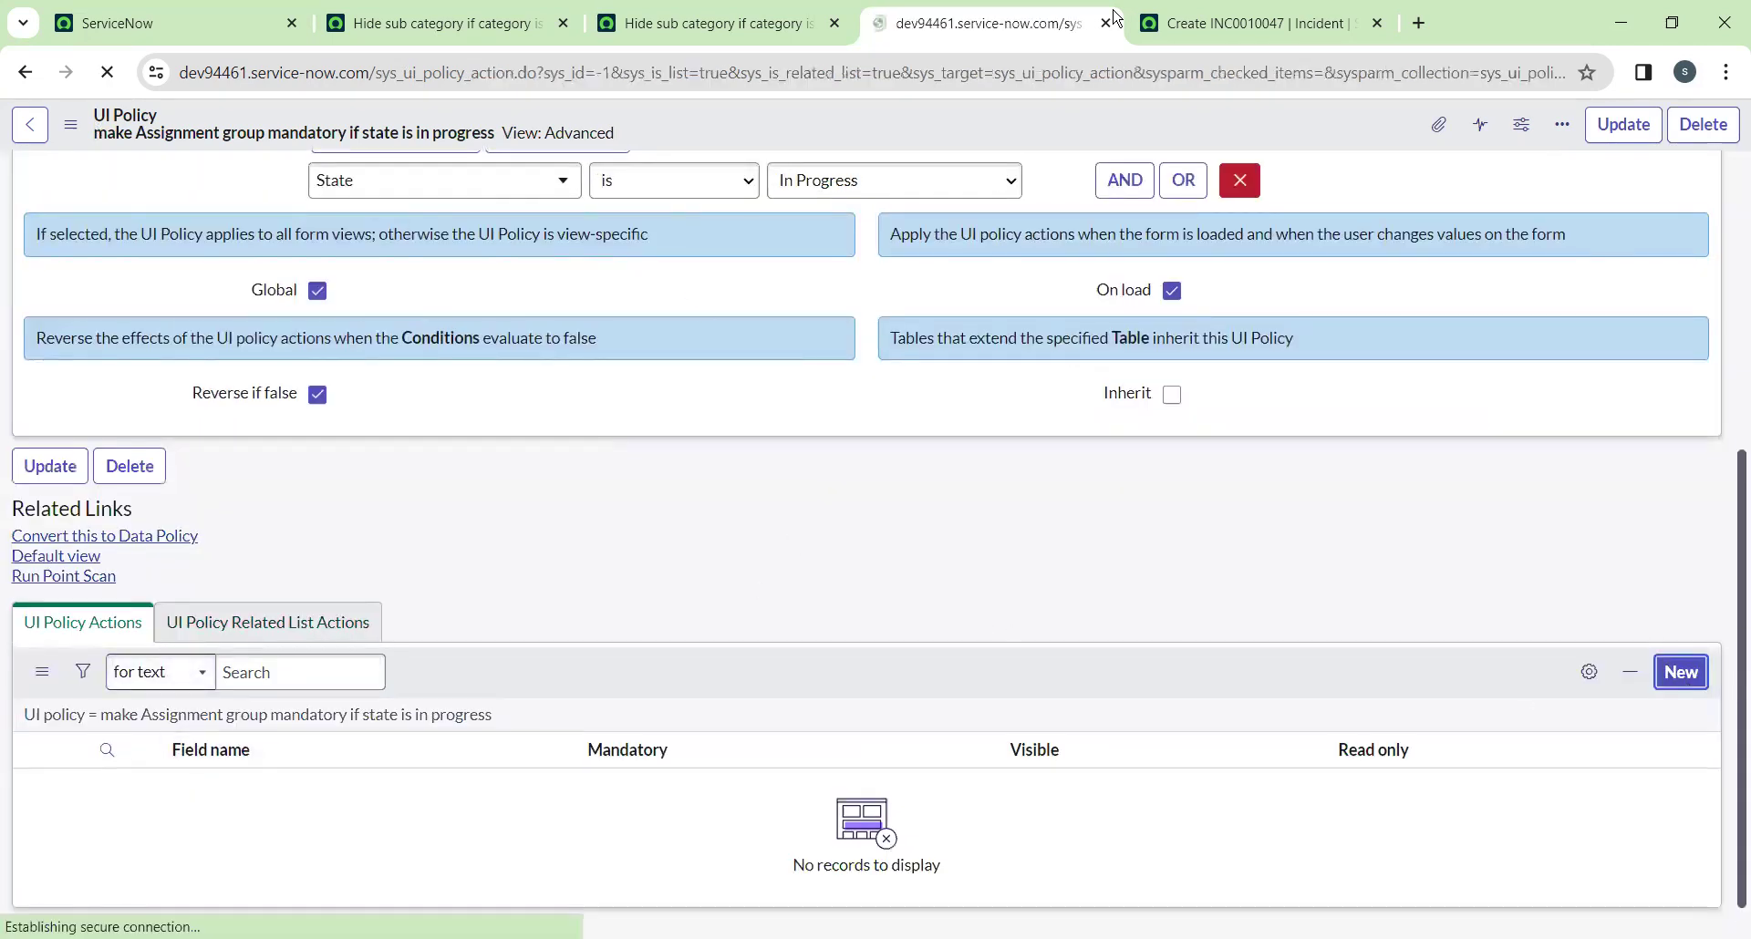
left_click(1193, 20)
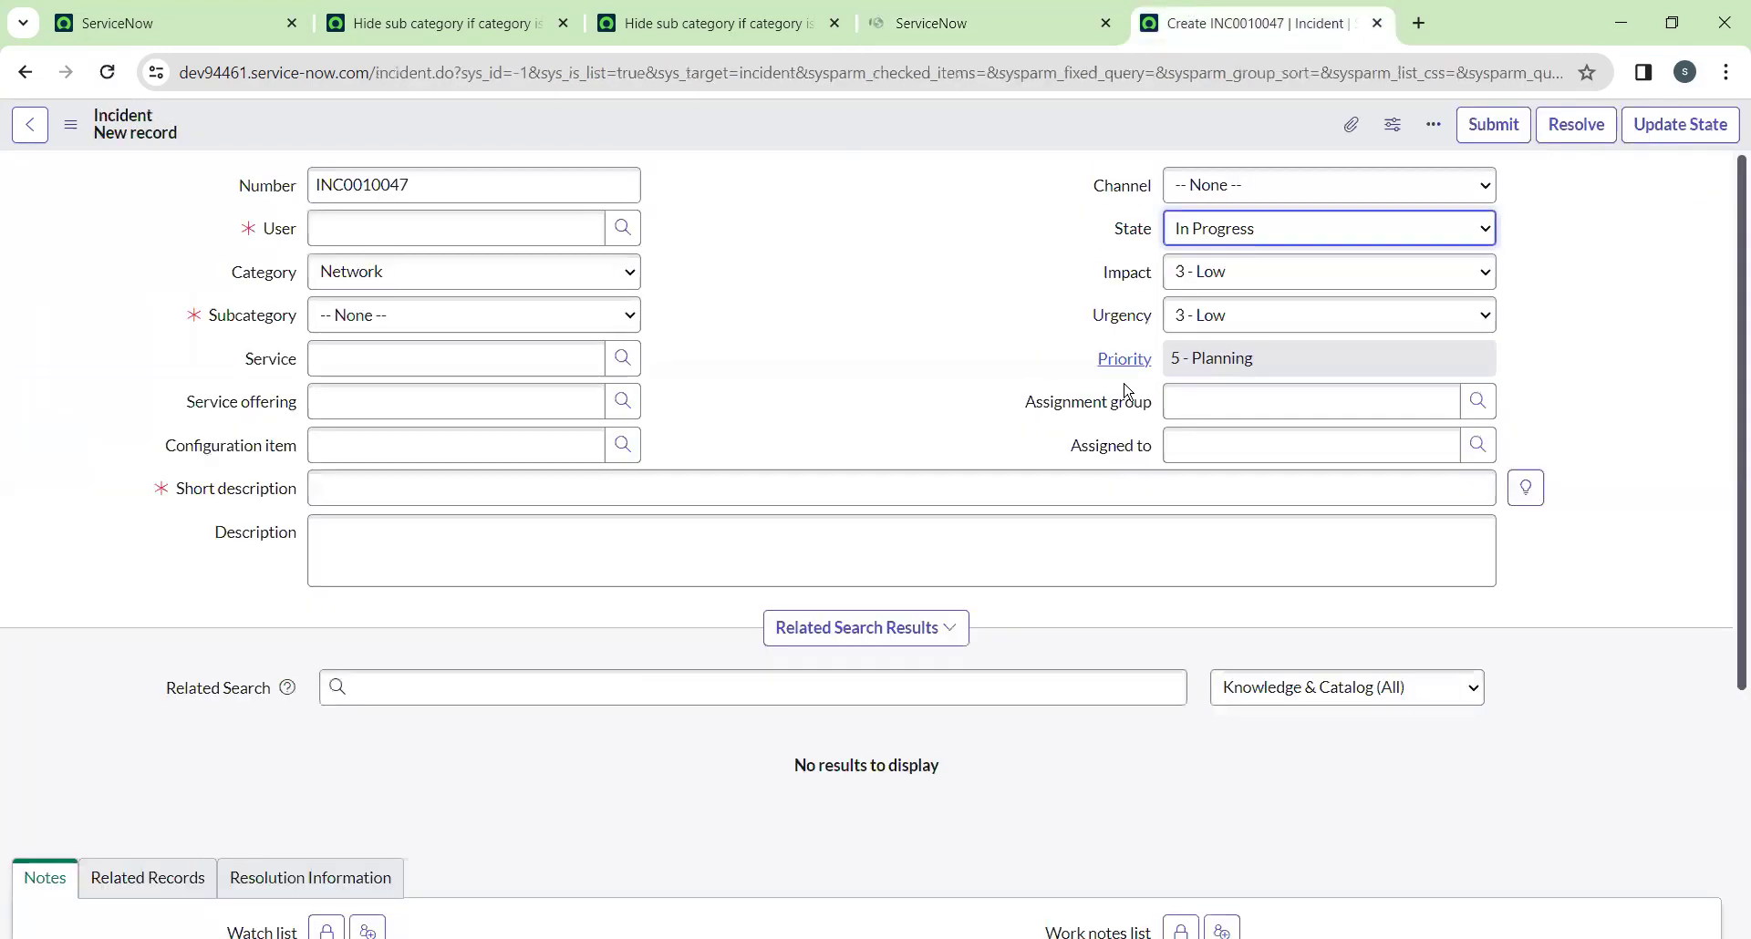
left_click(1039, 17)
left_click(377, 342)
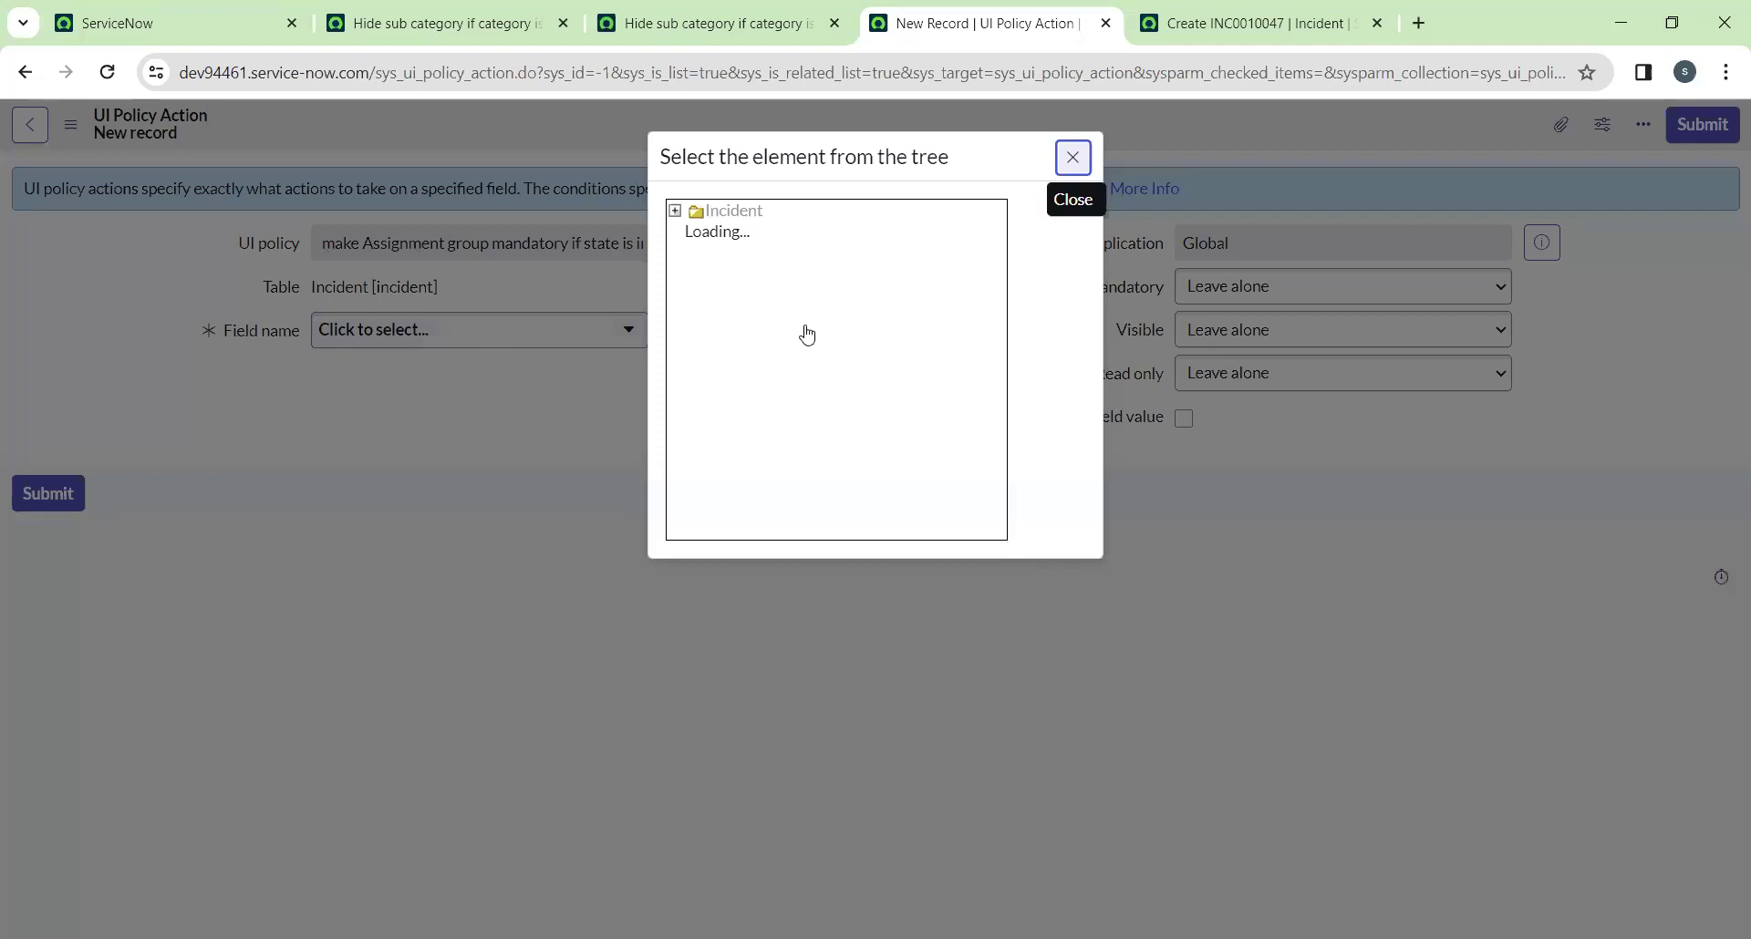
scroll(783, 339, "down", 3)
scroll(782, 339, "down", 4)
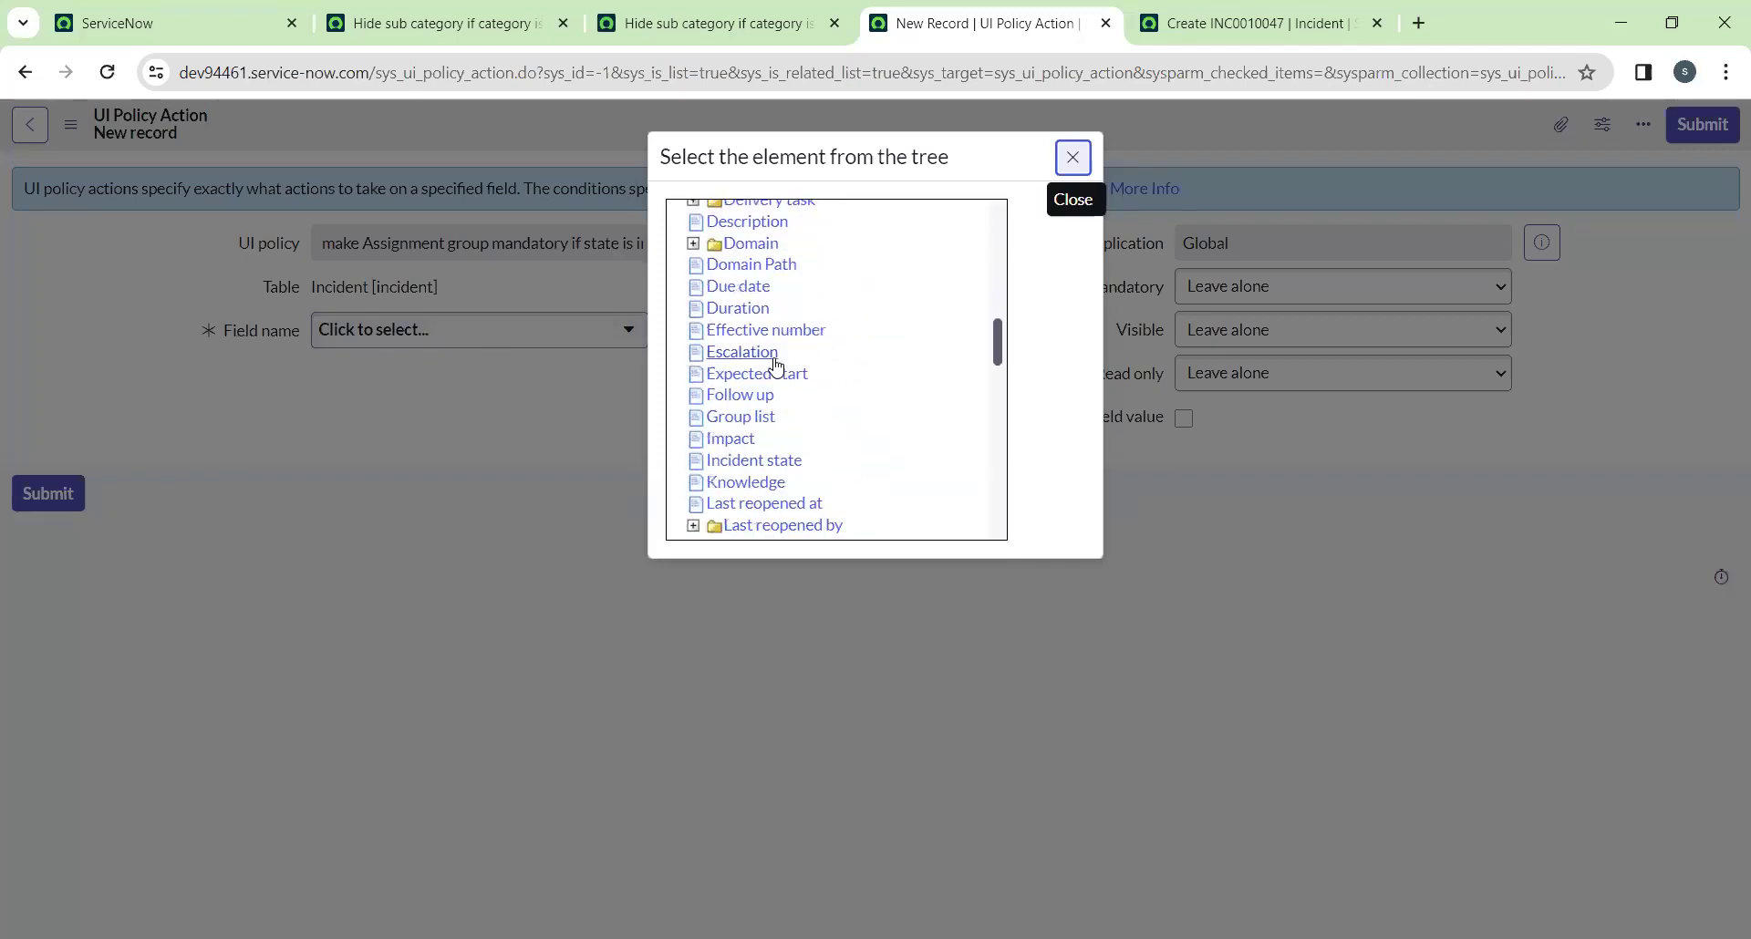
scroll(771, 329, "up", 6)
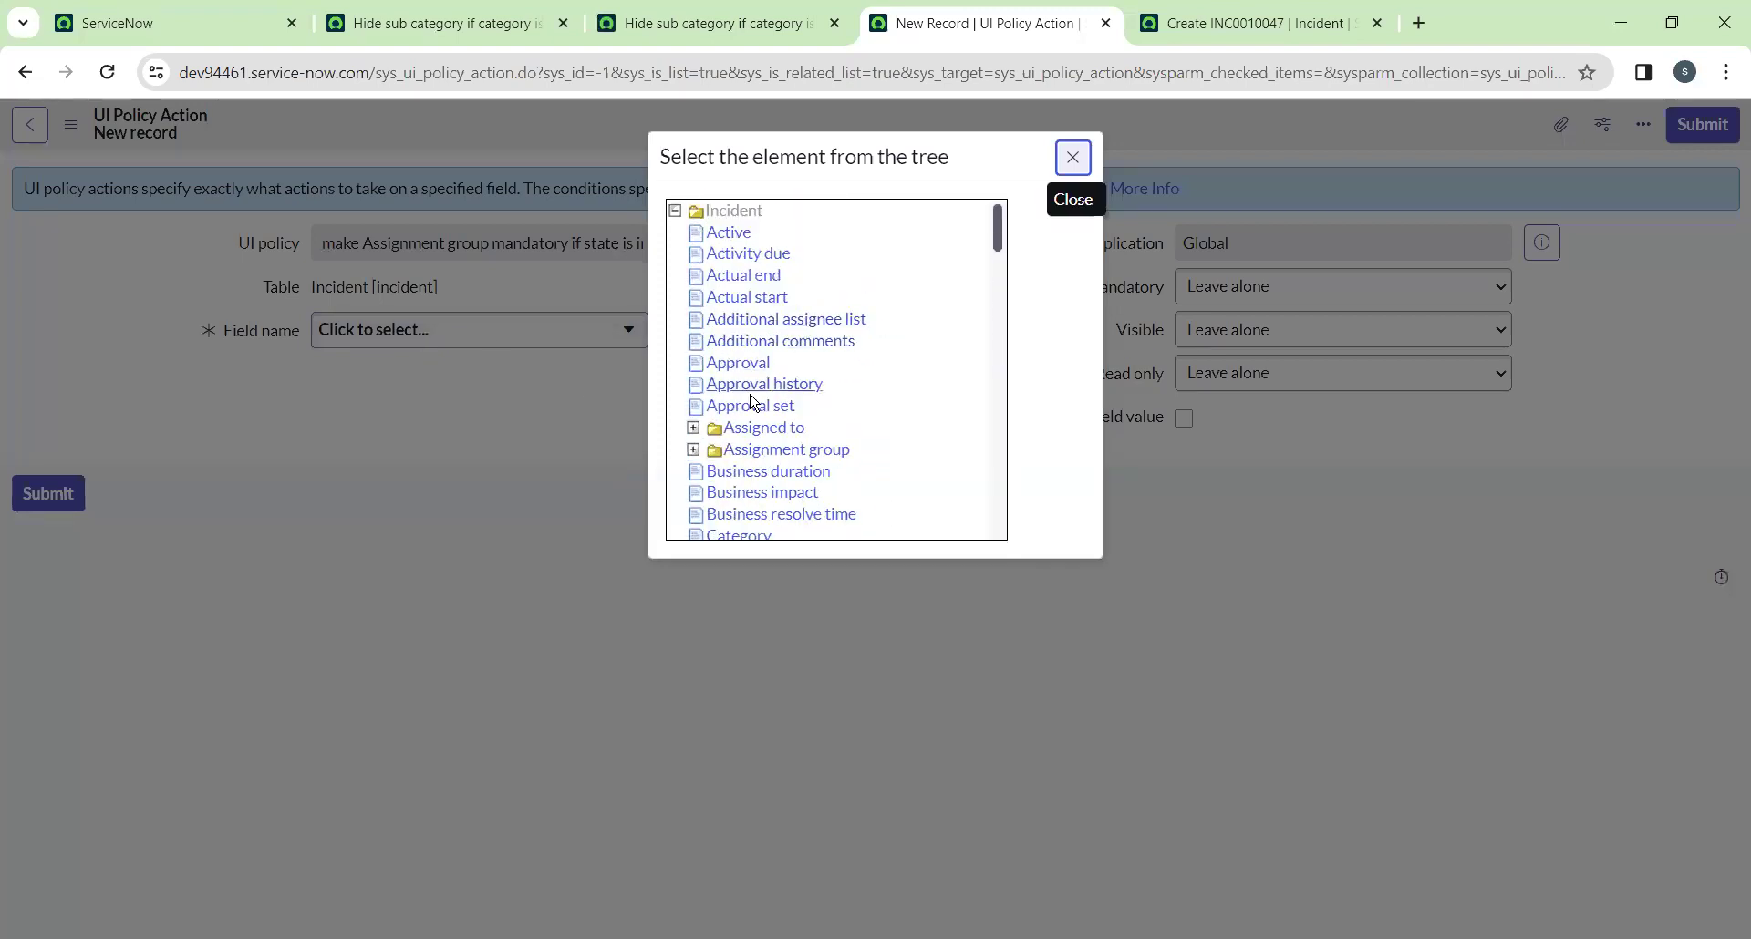
left_click(794, 452)
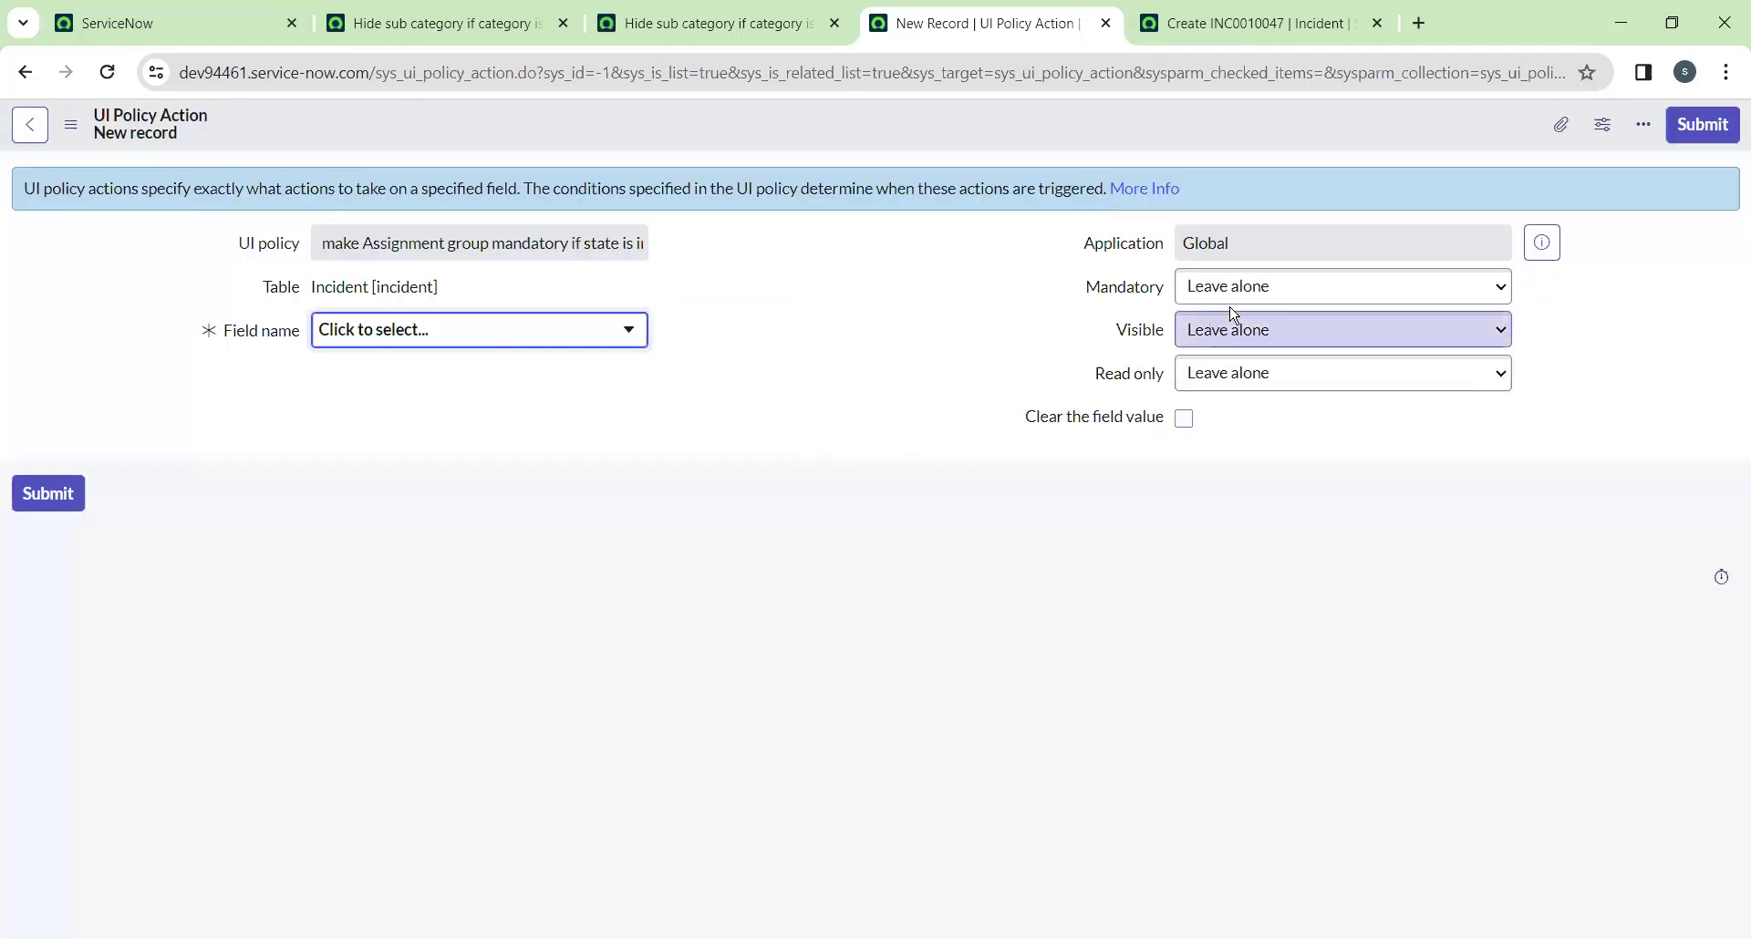
left_click(1227, 287)
left_click(1190, 340)
left_click(1702, 124)
Reload the new incident form, set State to In Progress and check whether Assignment group is mandatory
left_click(1259, 23)
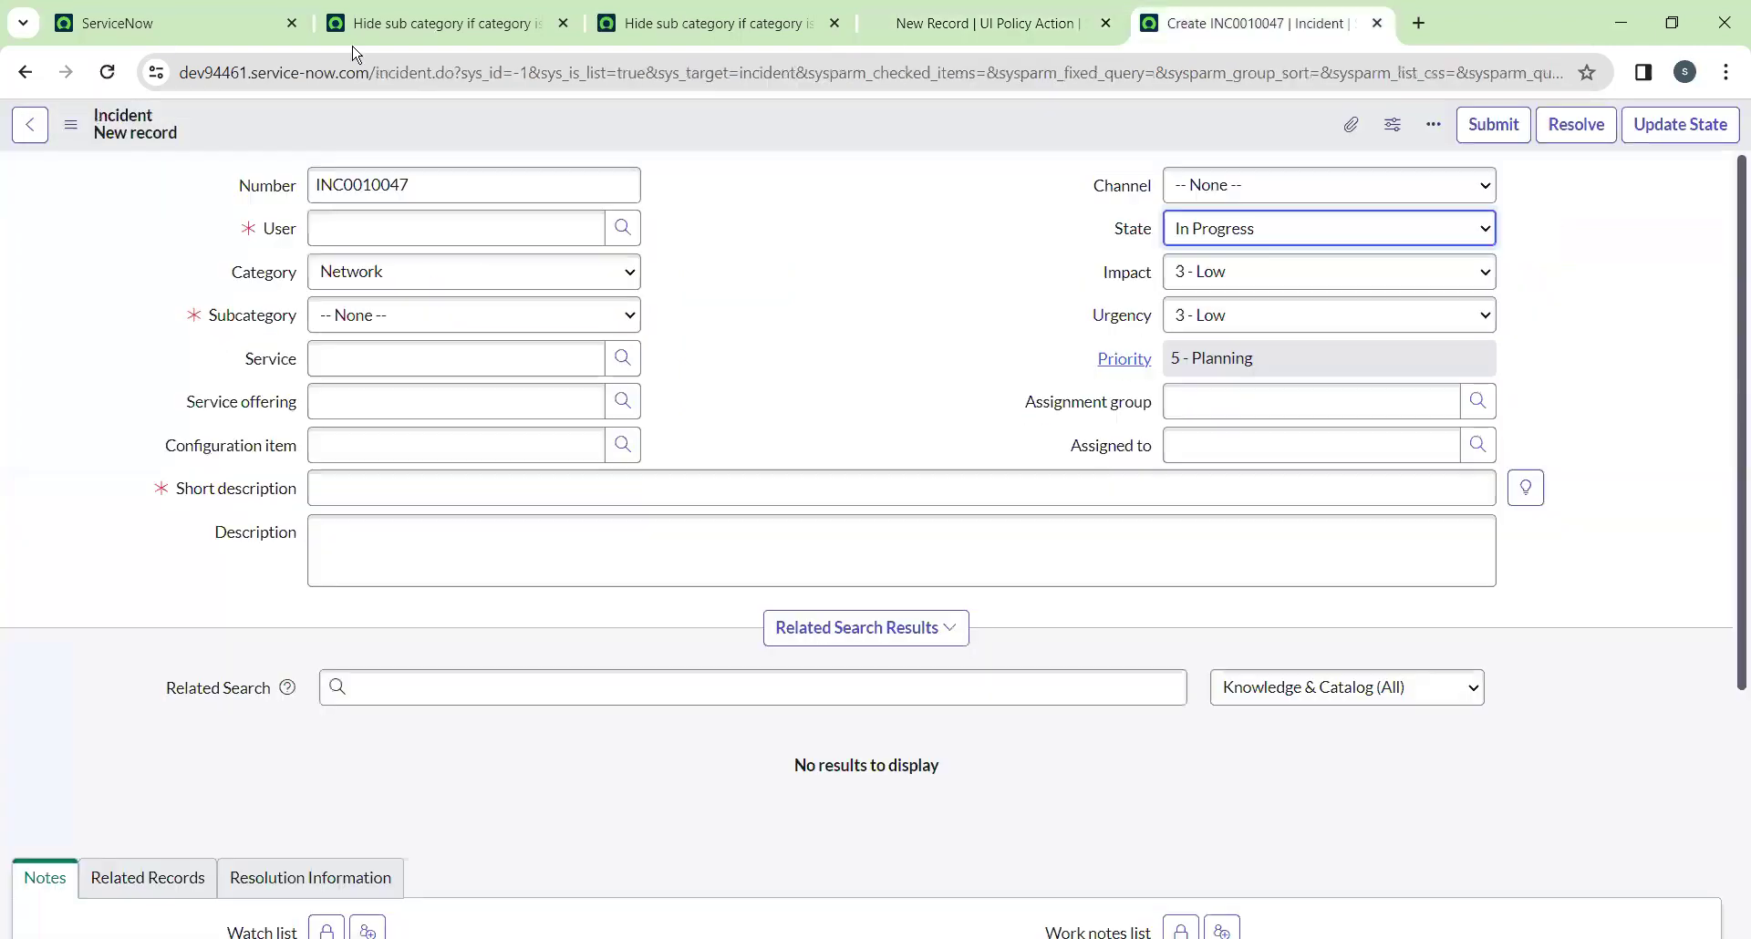
left_click(107, 72)
key("Escape")
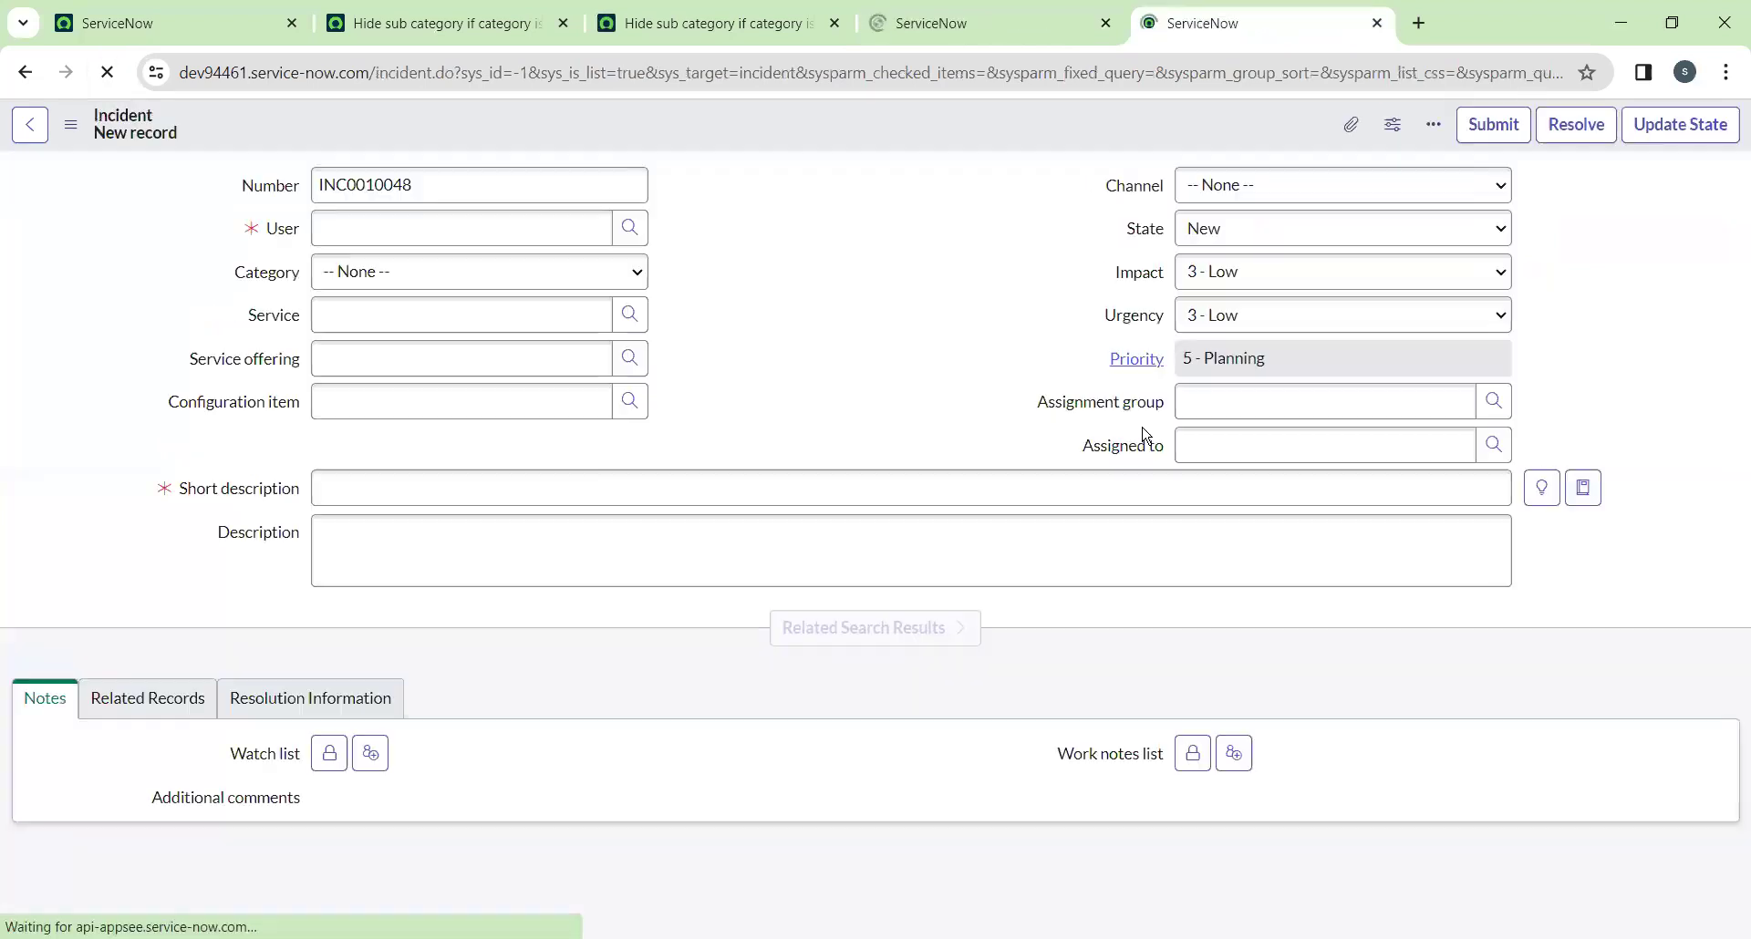
left_click(1188, 245)
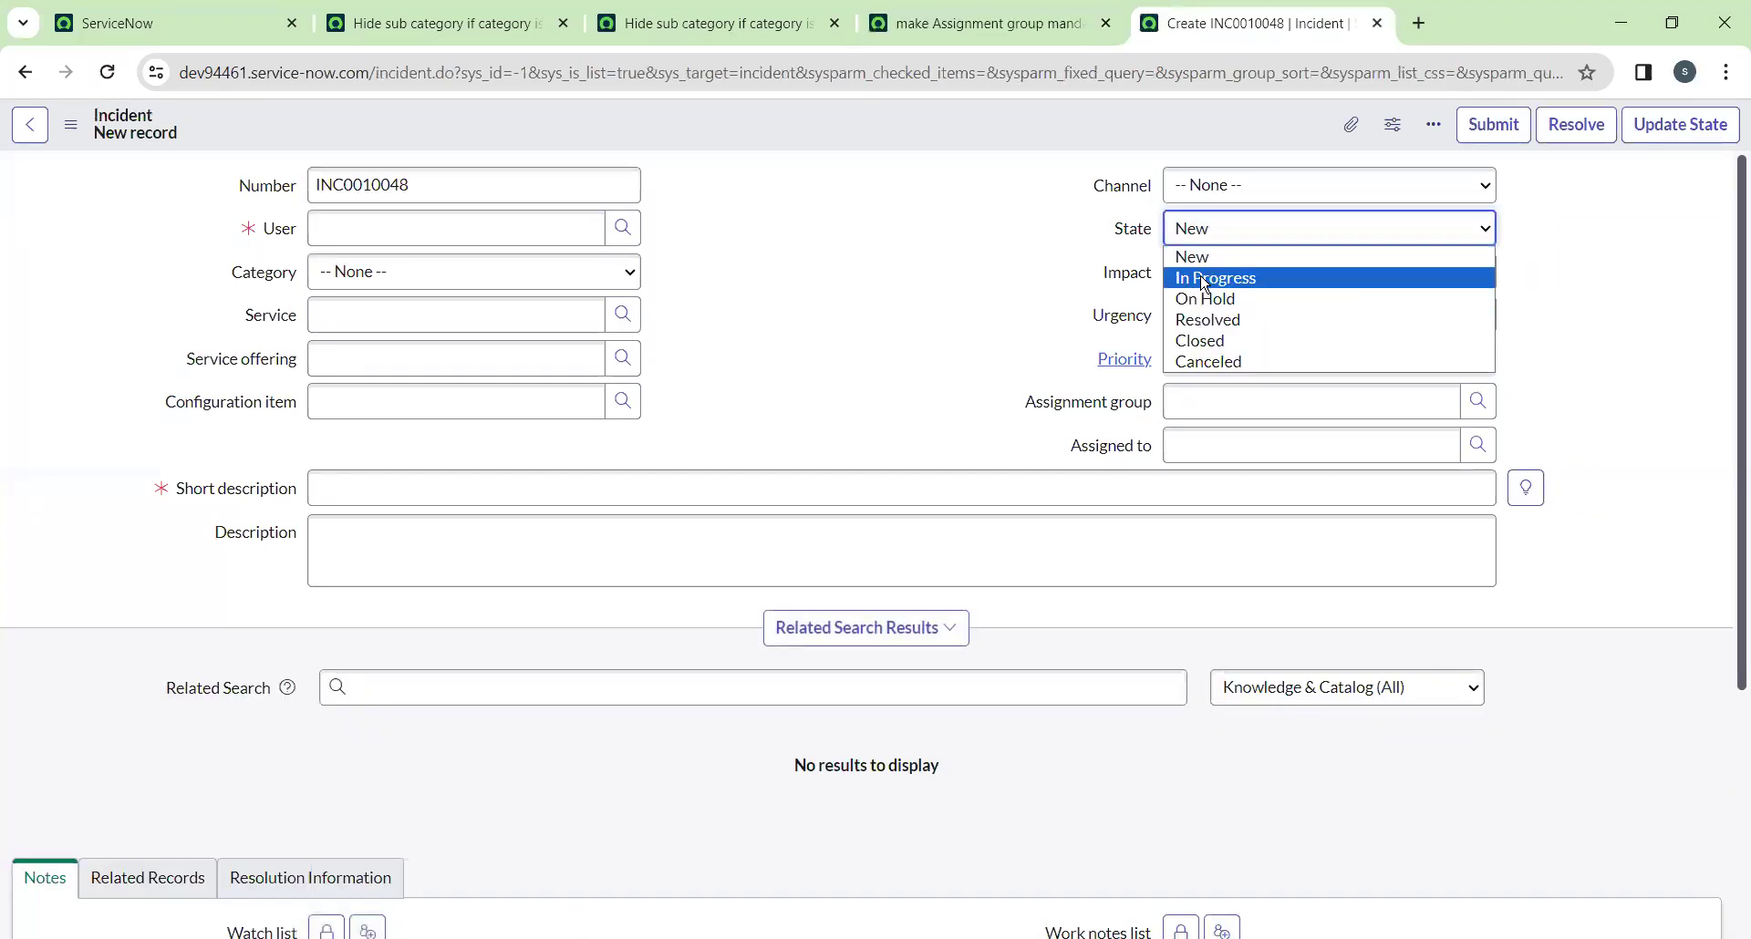
left_click(1202, 278)
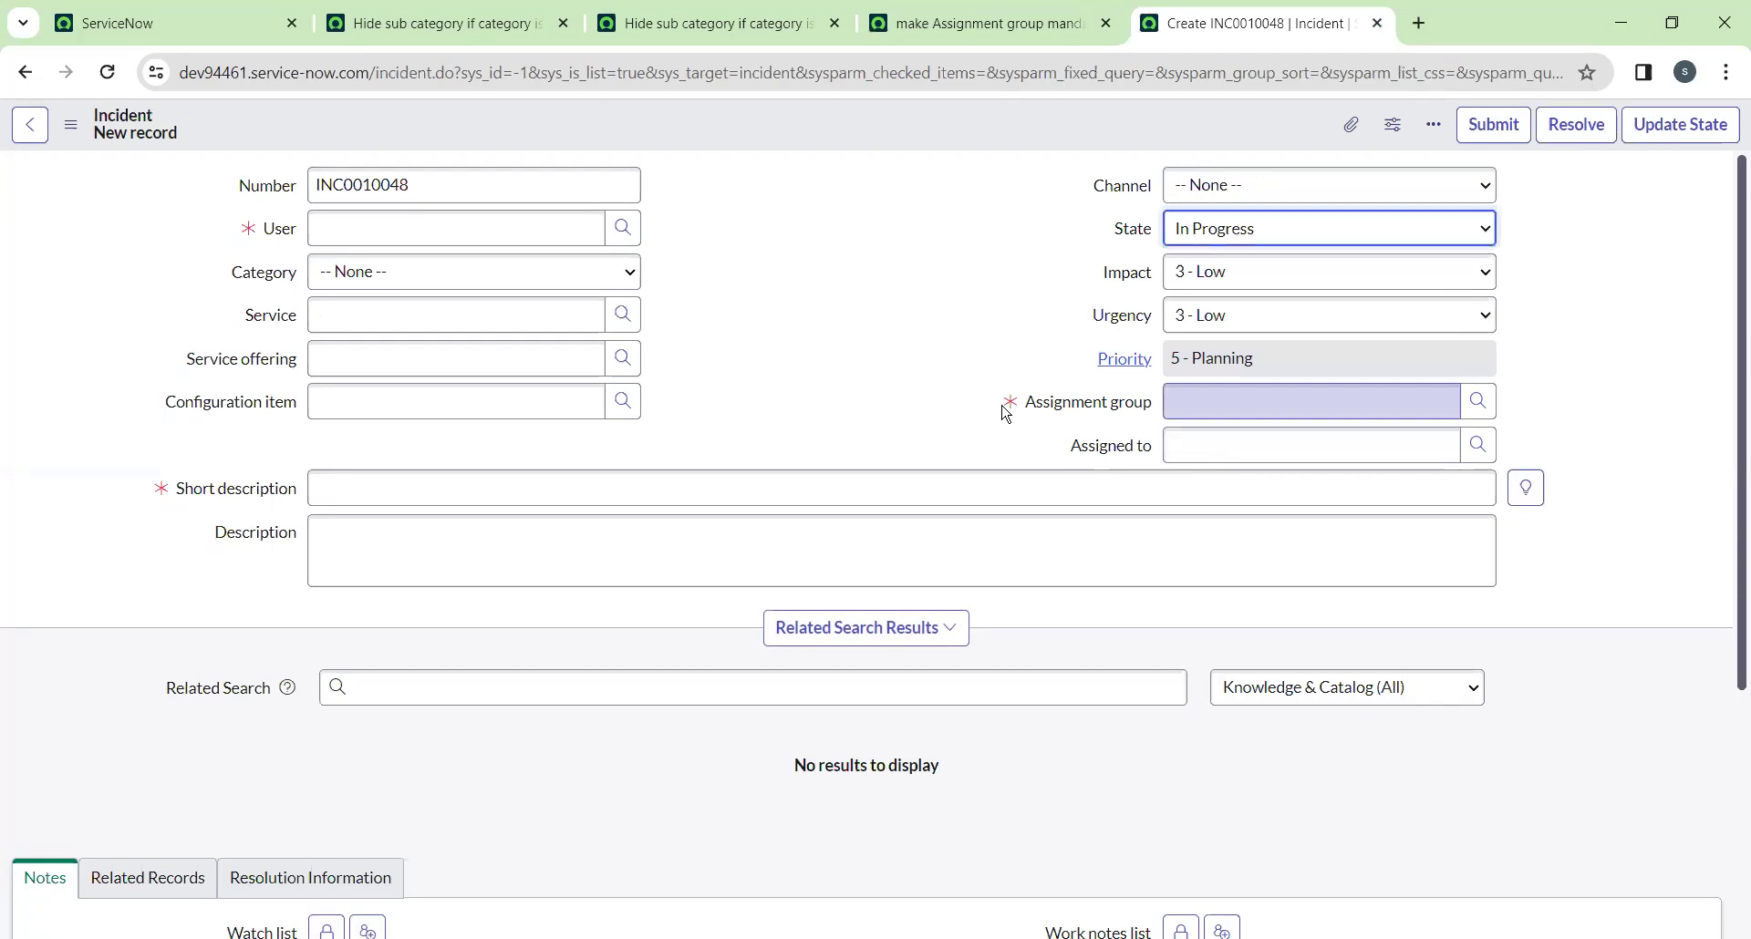
mouse_move(1019, 411)
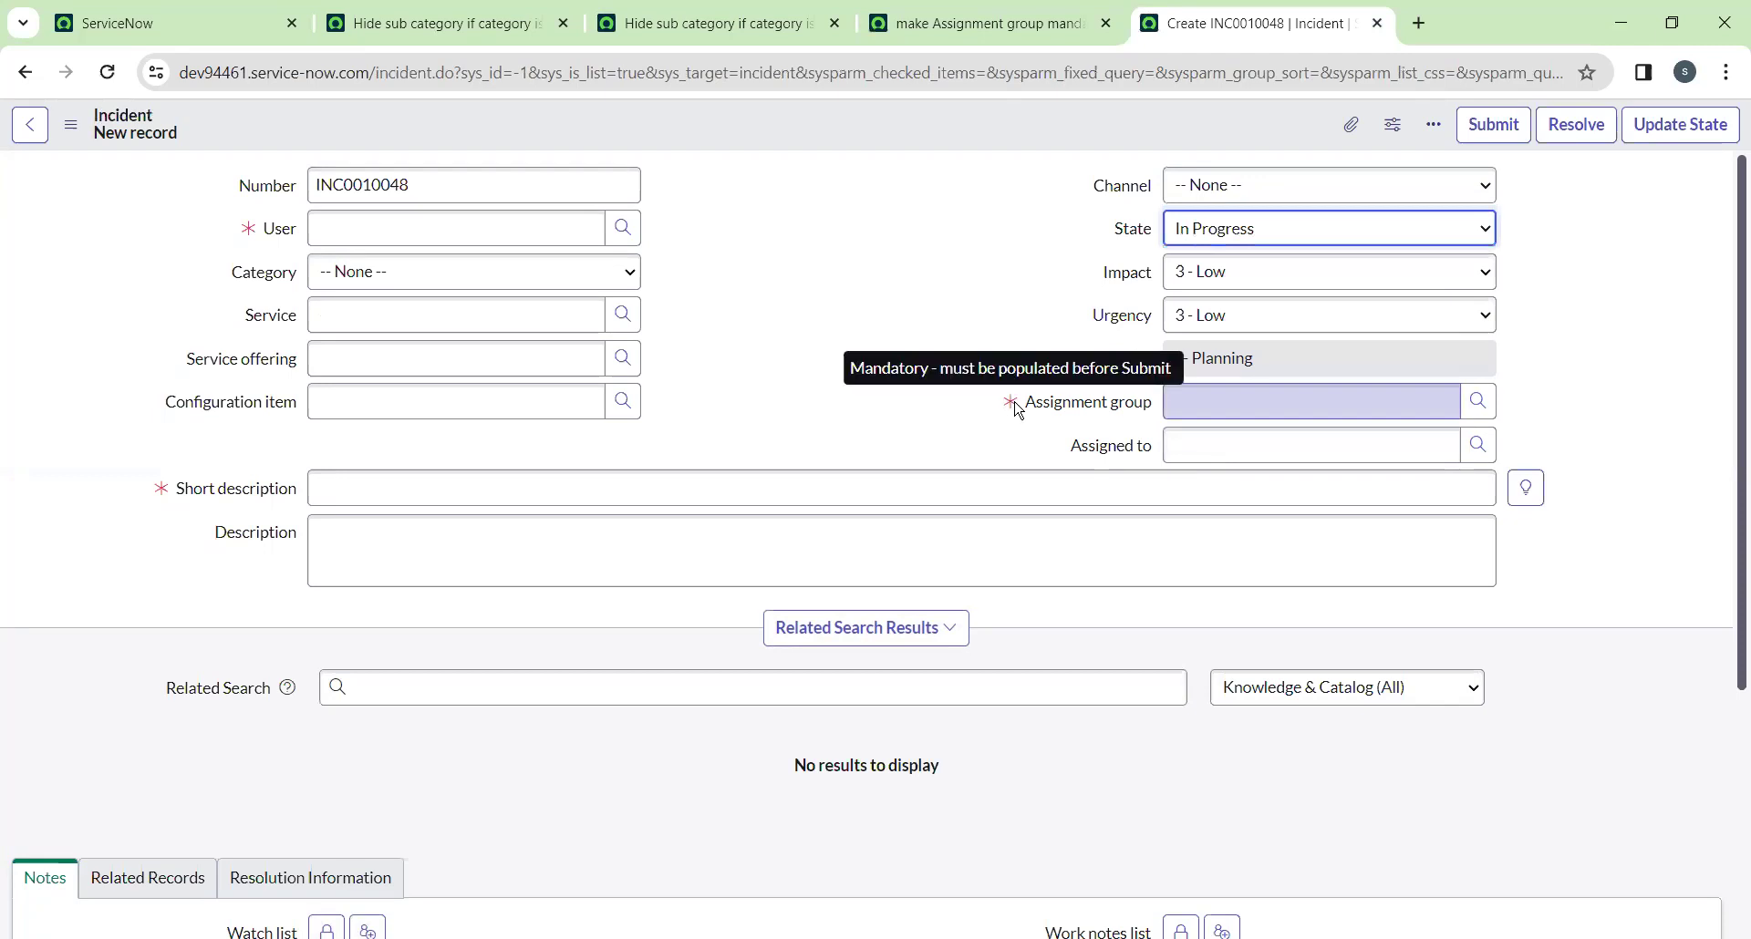
Switch State through On Hold, In Progress, Resolved, Closed and Canceled to test when Assignment group is mandatory
left_click(1219, 236)
left_click(1206, 298)
left_click(1204, 233)
left_click(1198, 278)
left_click(1204, 232)
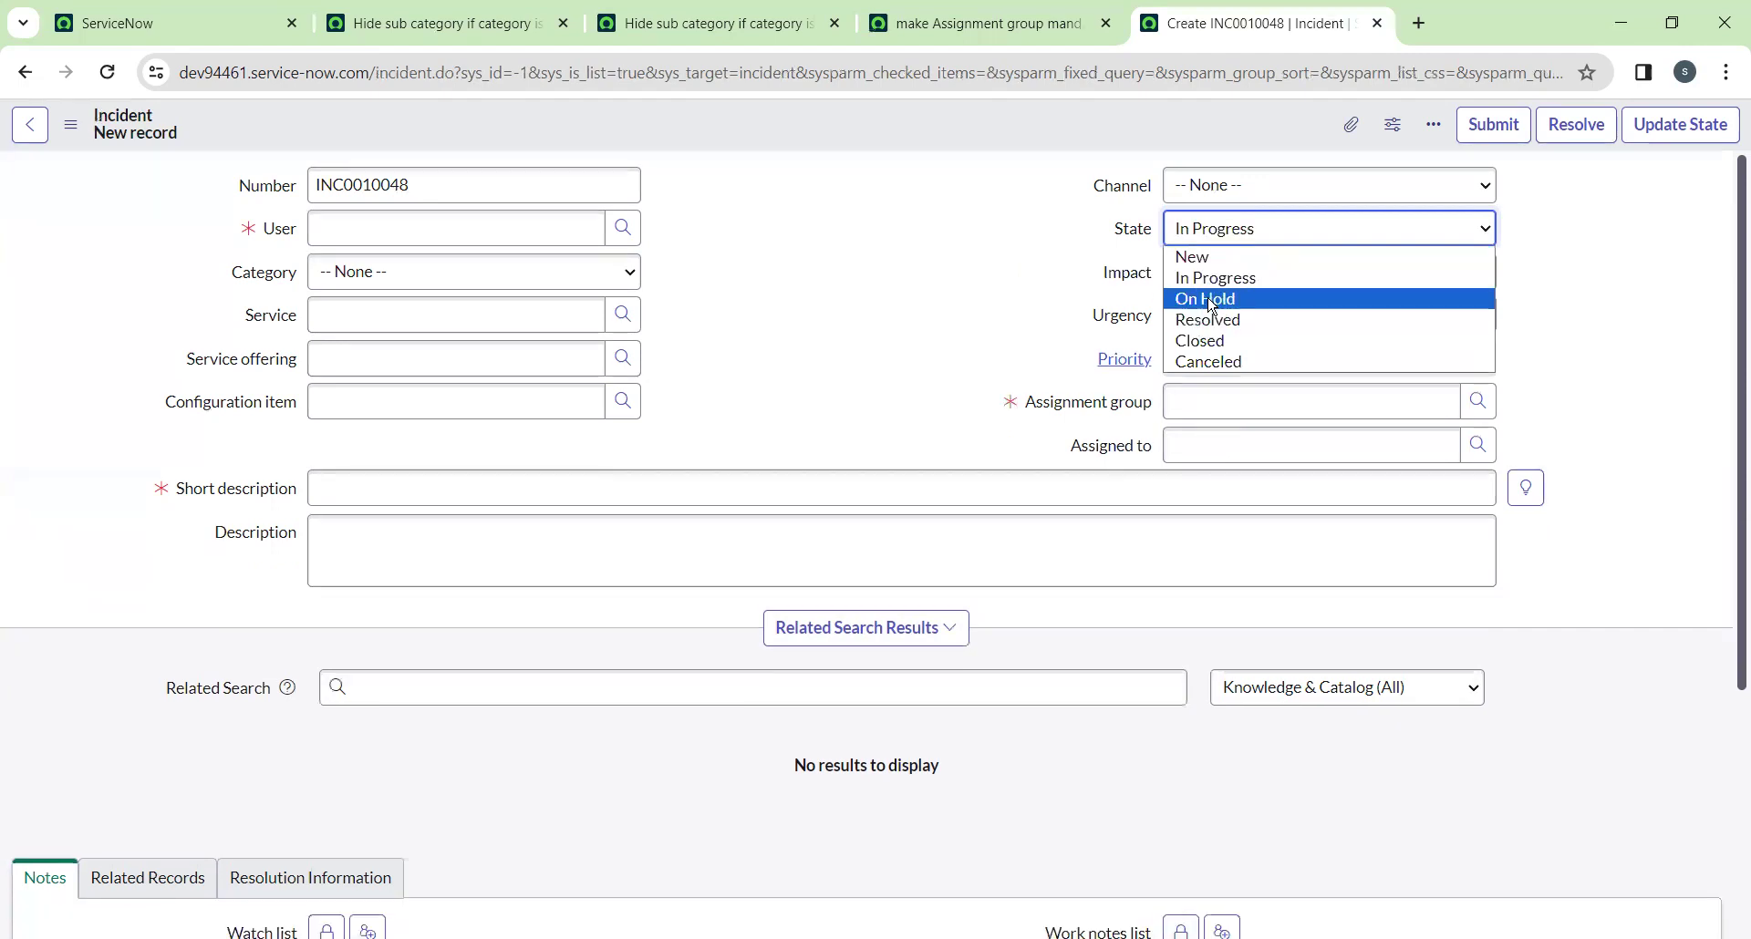
left_click(1200, 321)
left_click(1220, 232)
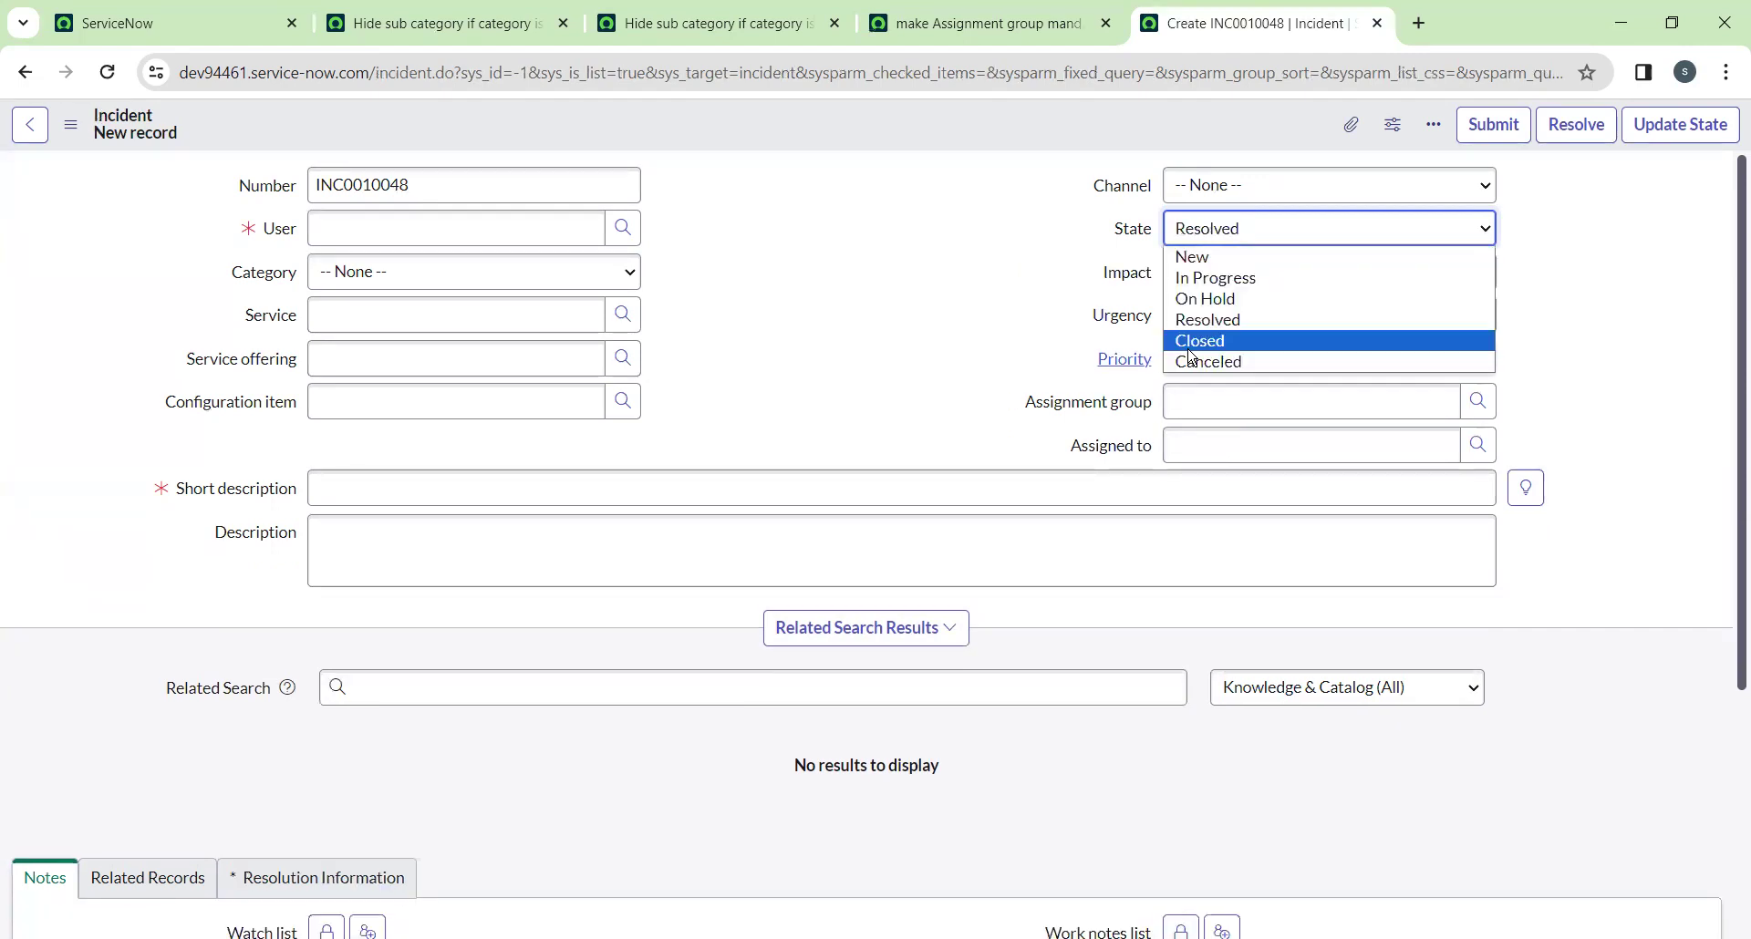
left_click(1200, 341)
left_click(1214, 231)
left_click(1197, 362)
left_click(1223, 229)
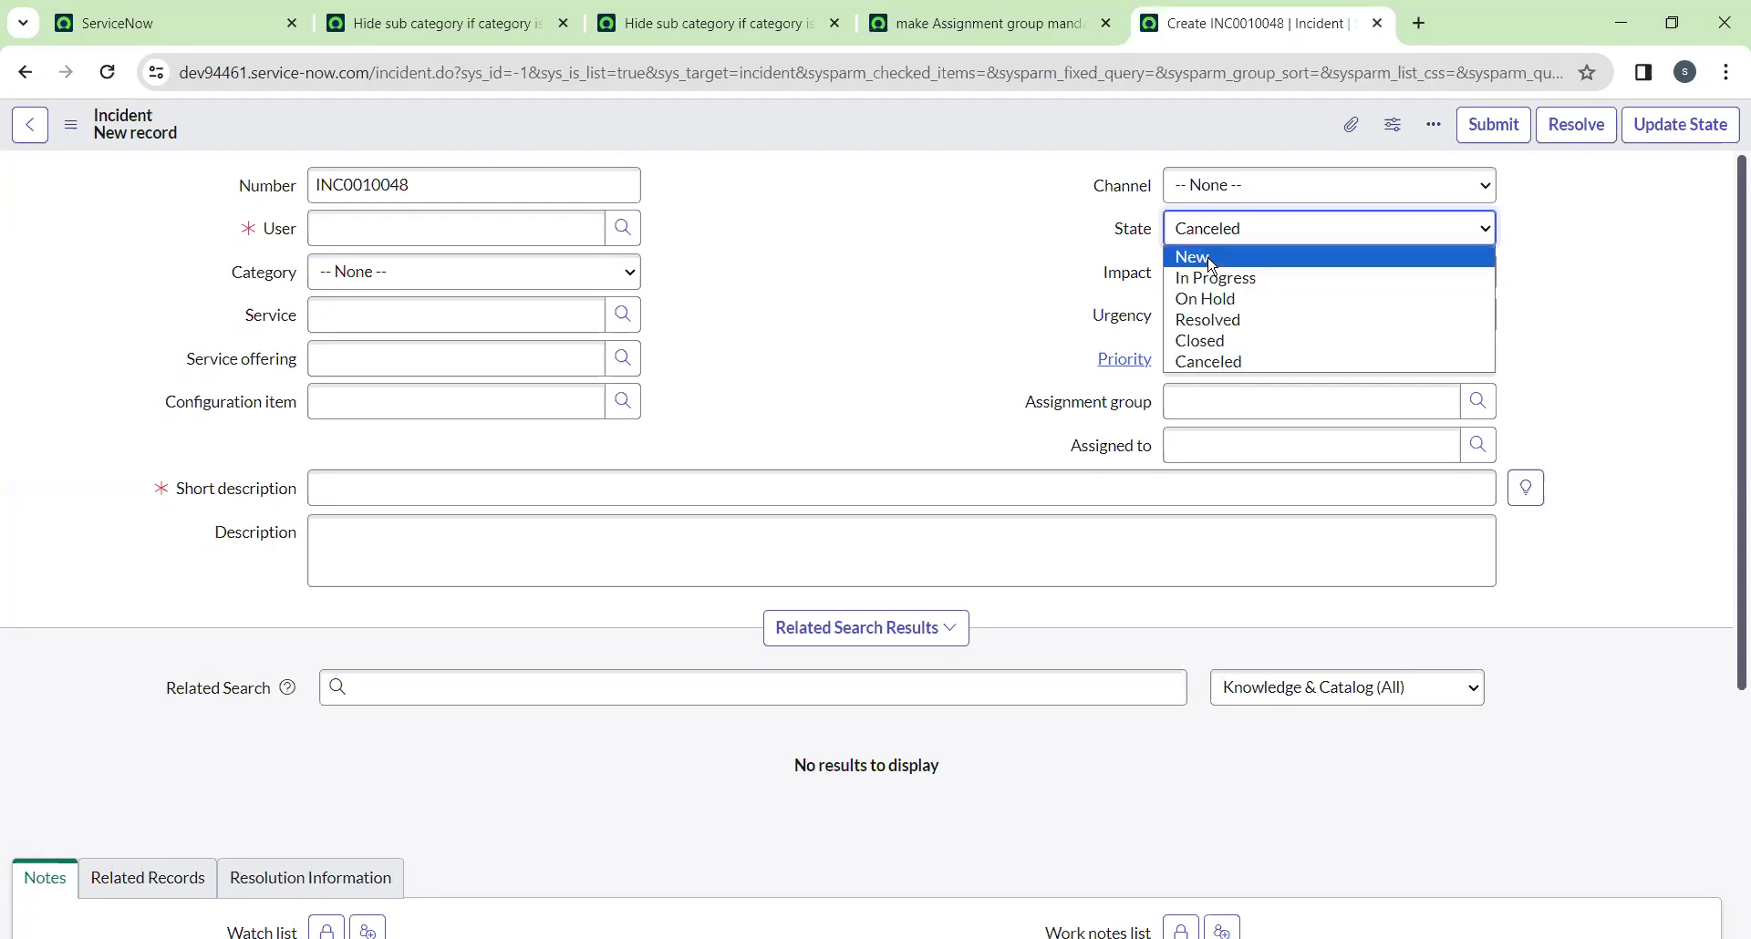
Return the incident's State to In Progress and set its Channel to Chat
left_click(1229, 234)
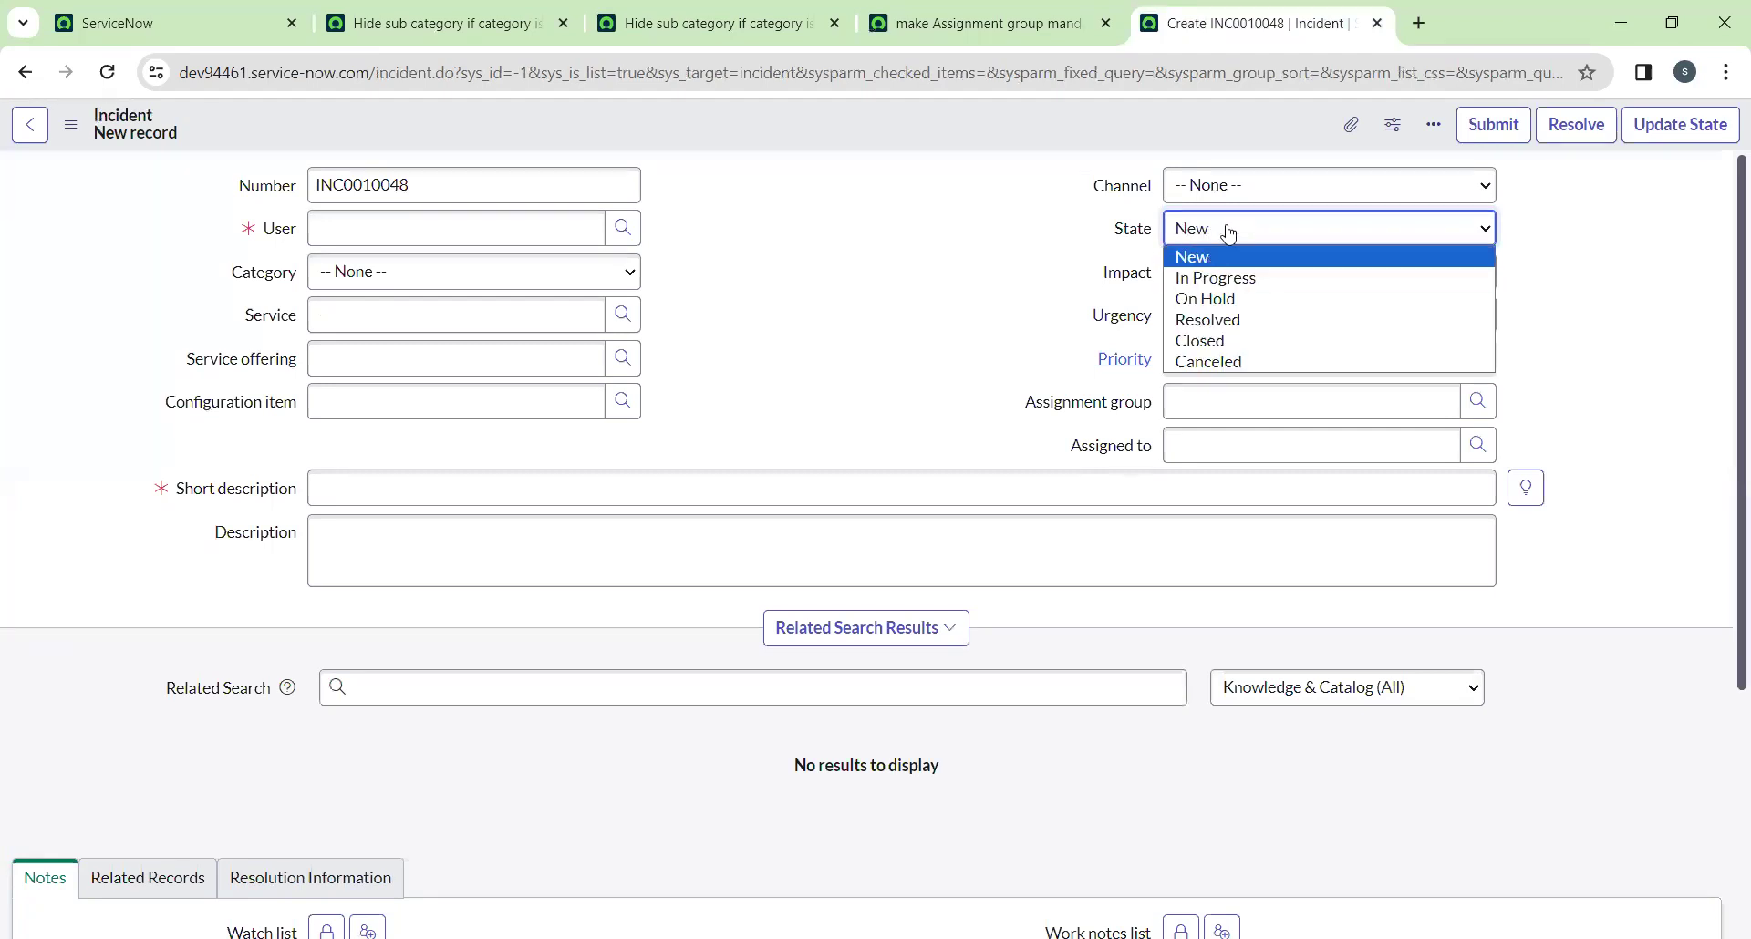
left_click(1191, 281)
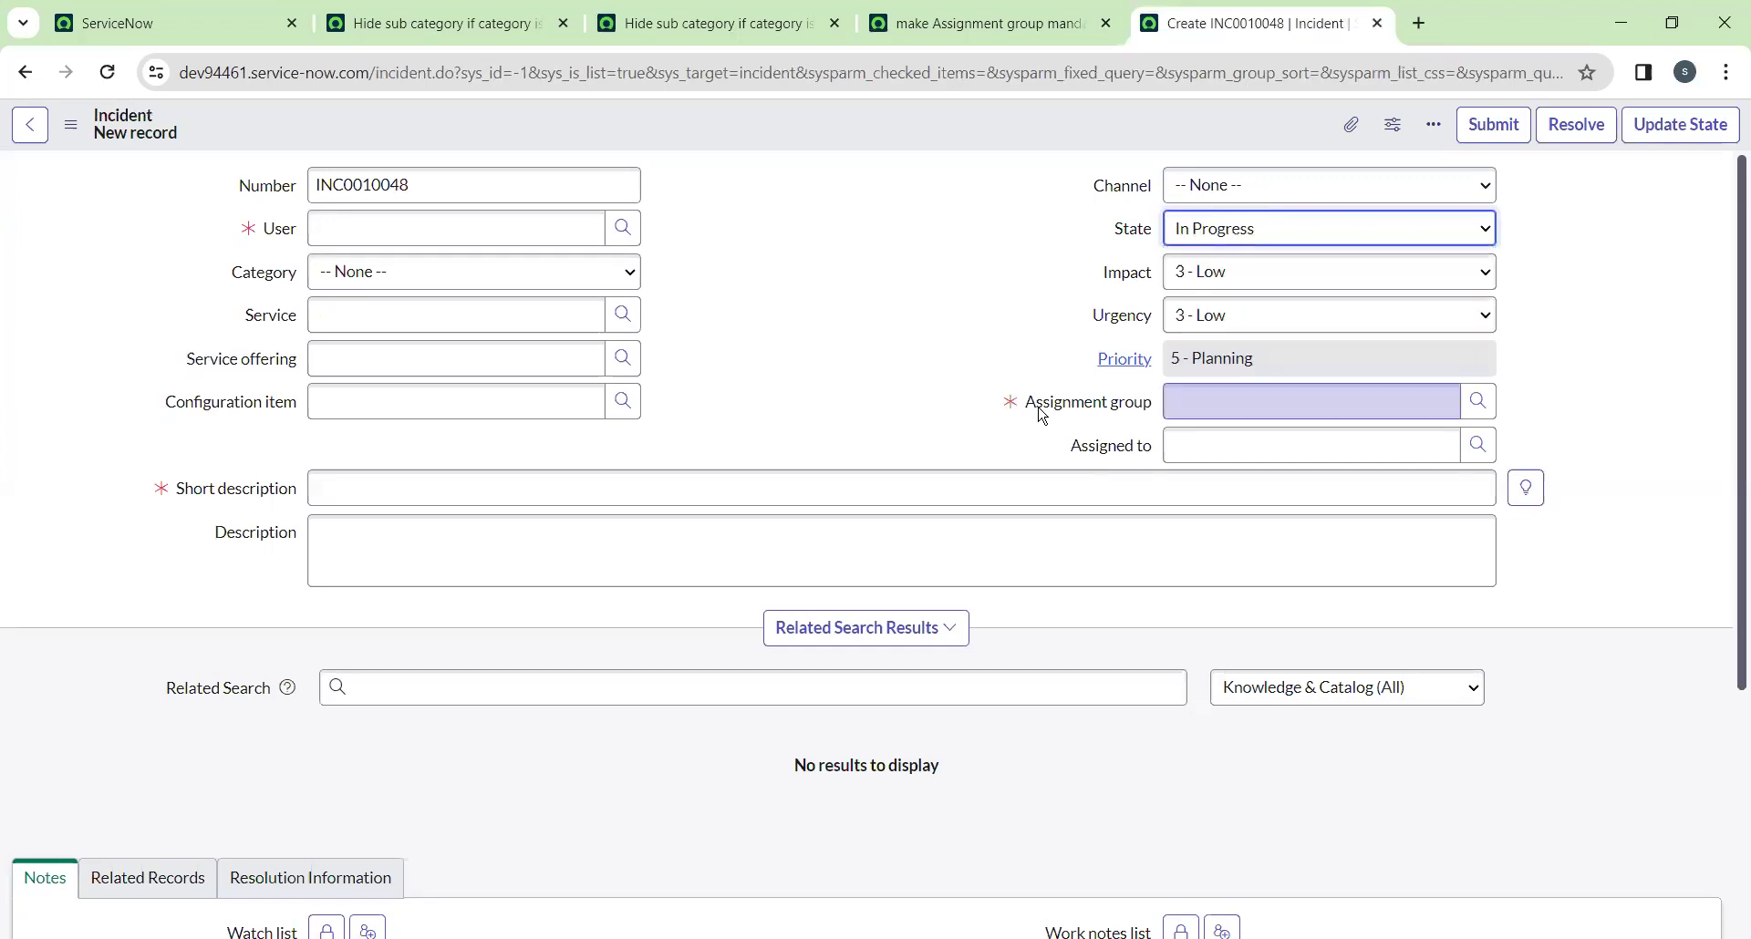
mouse_move(1020, 406)
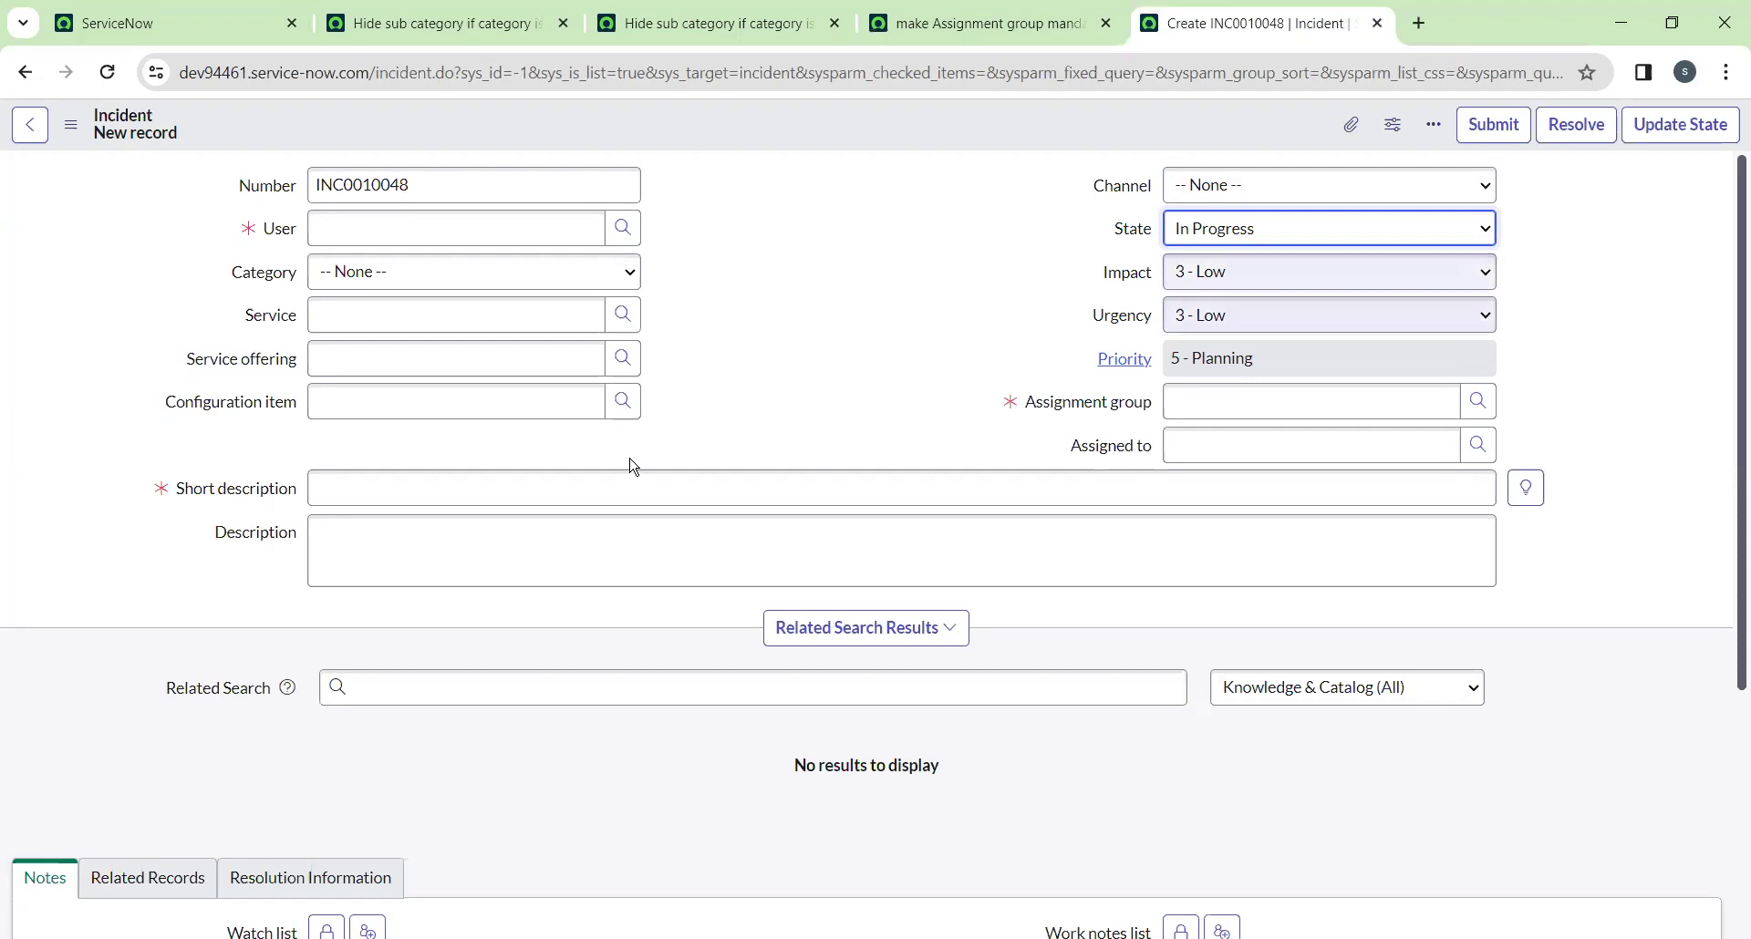
left_click(1190, 187)
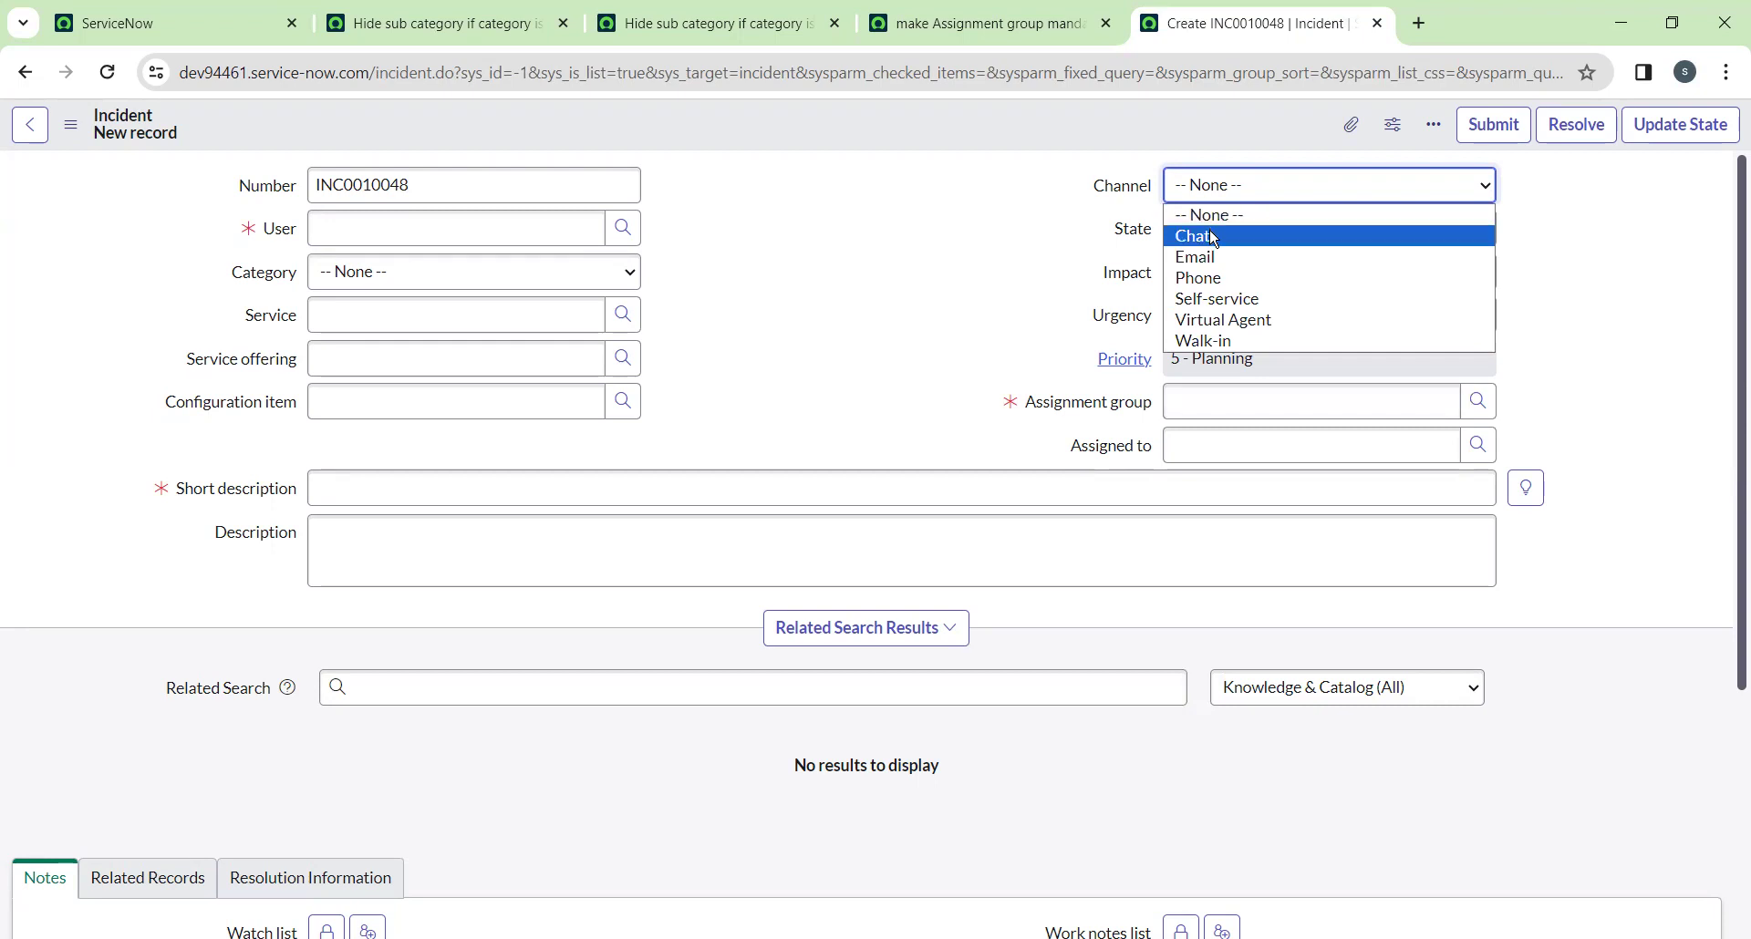
left_click(1210, 233)
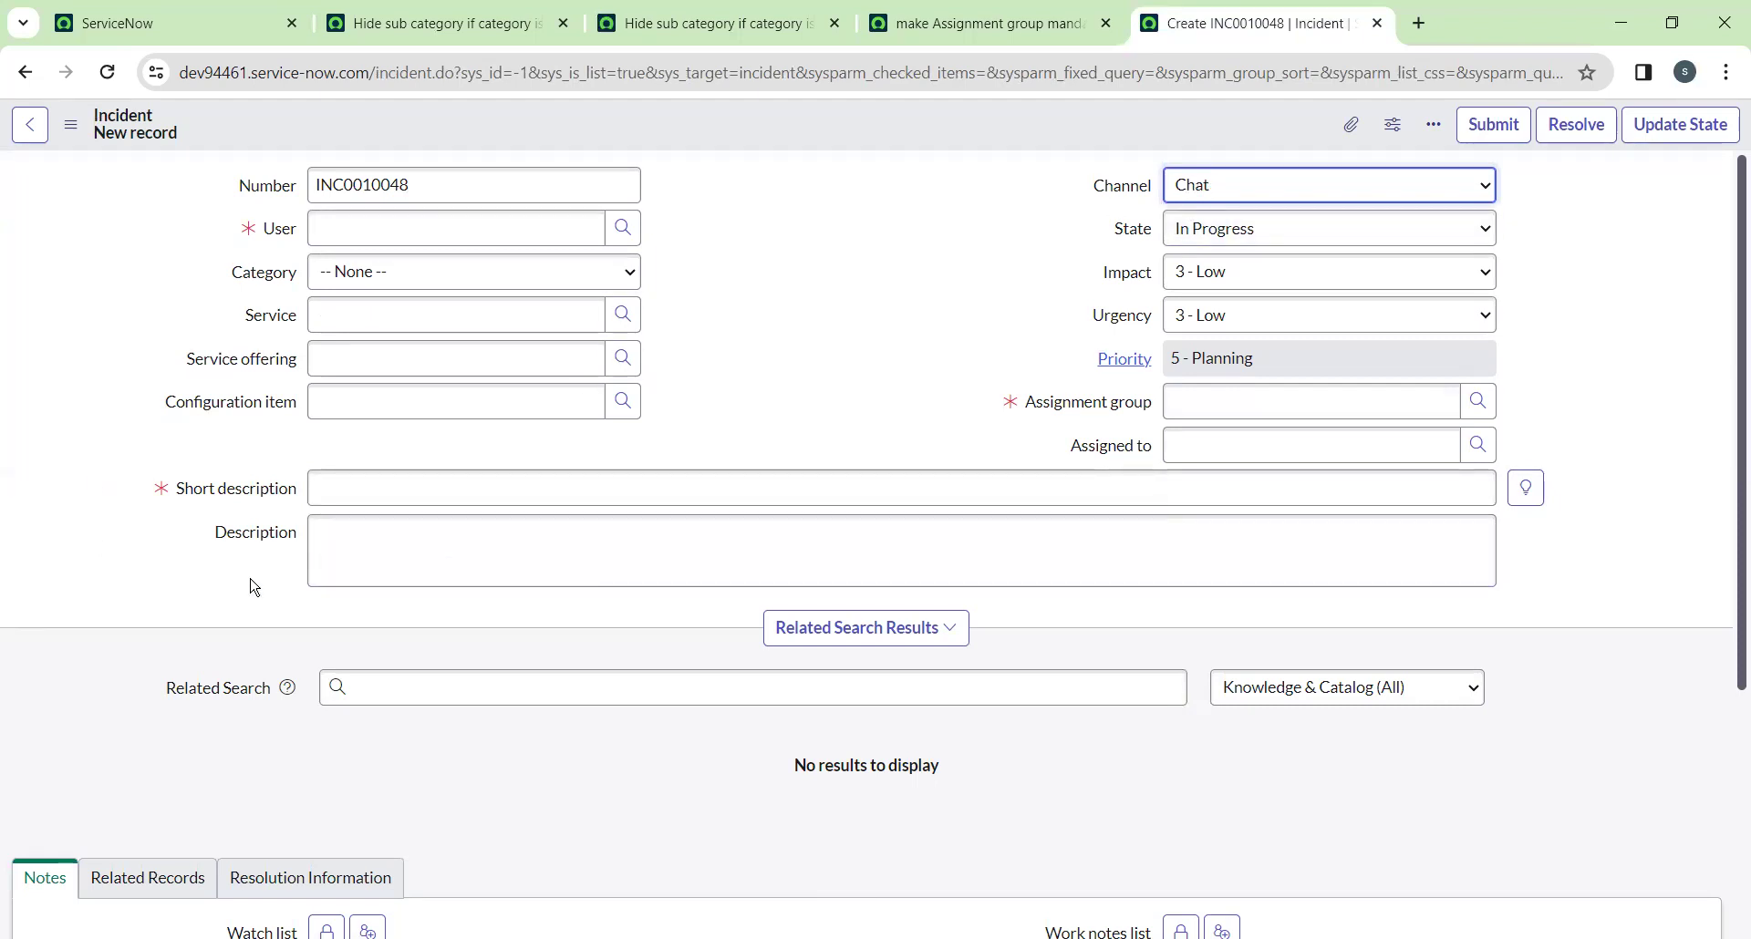
Change the Assignment group UI policy's short description to "if channel is chat make description read only"
left_click(937, 18)
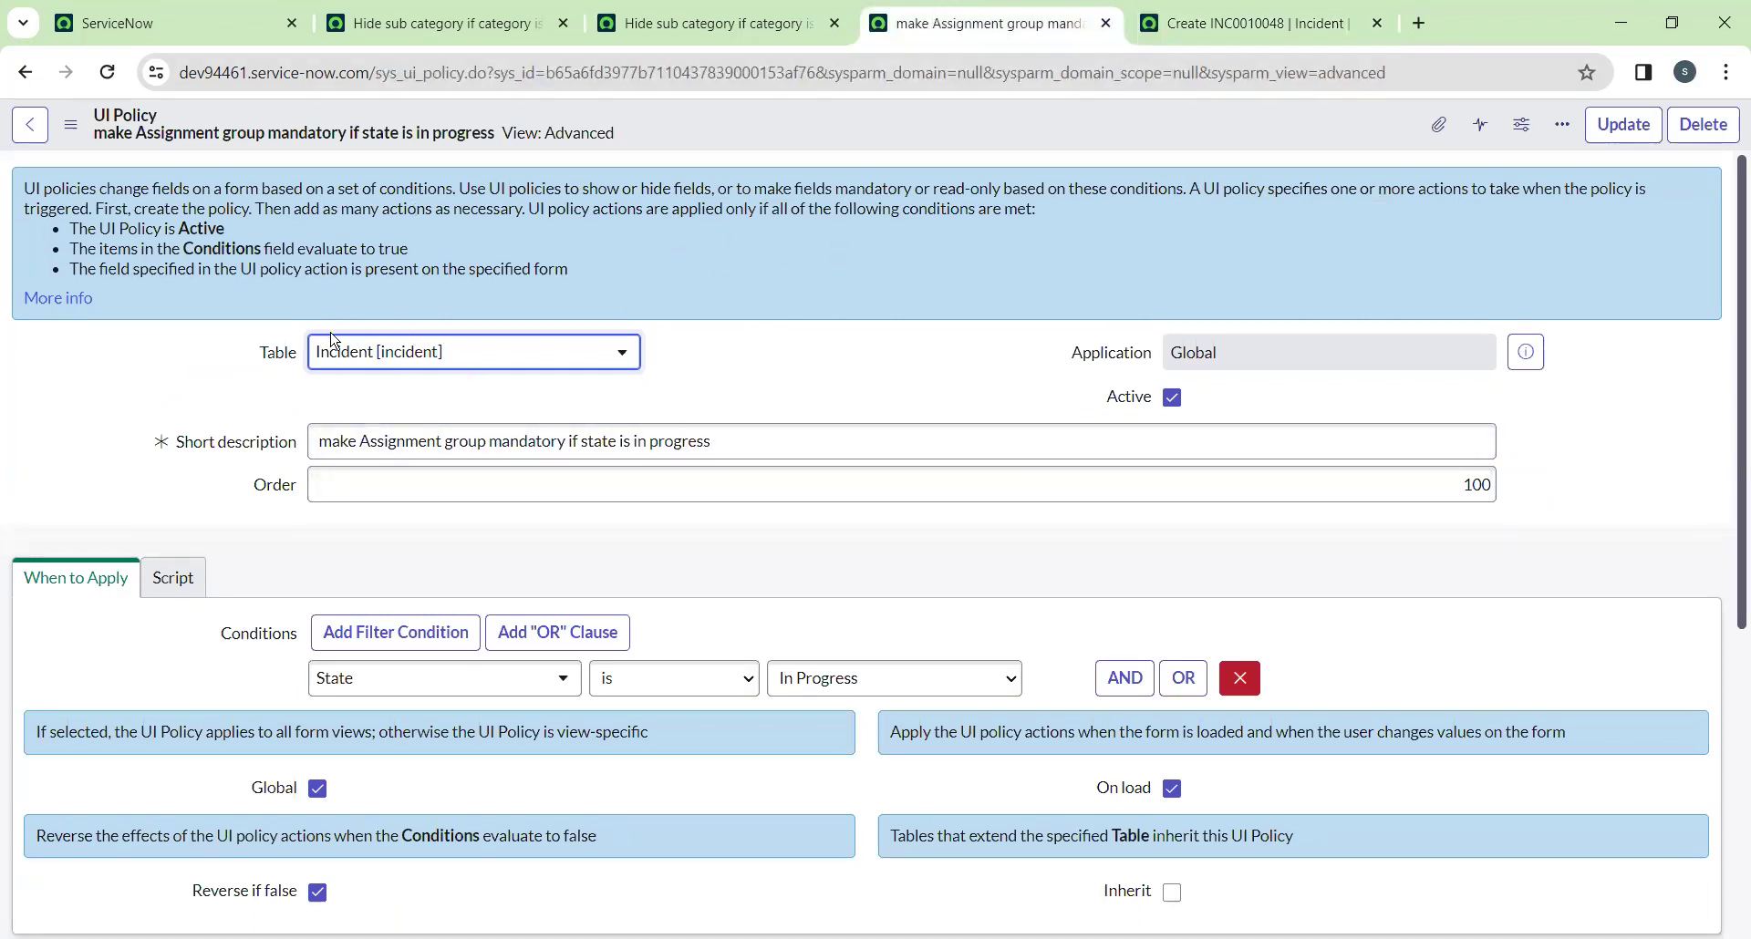
key("Tab")
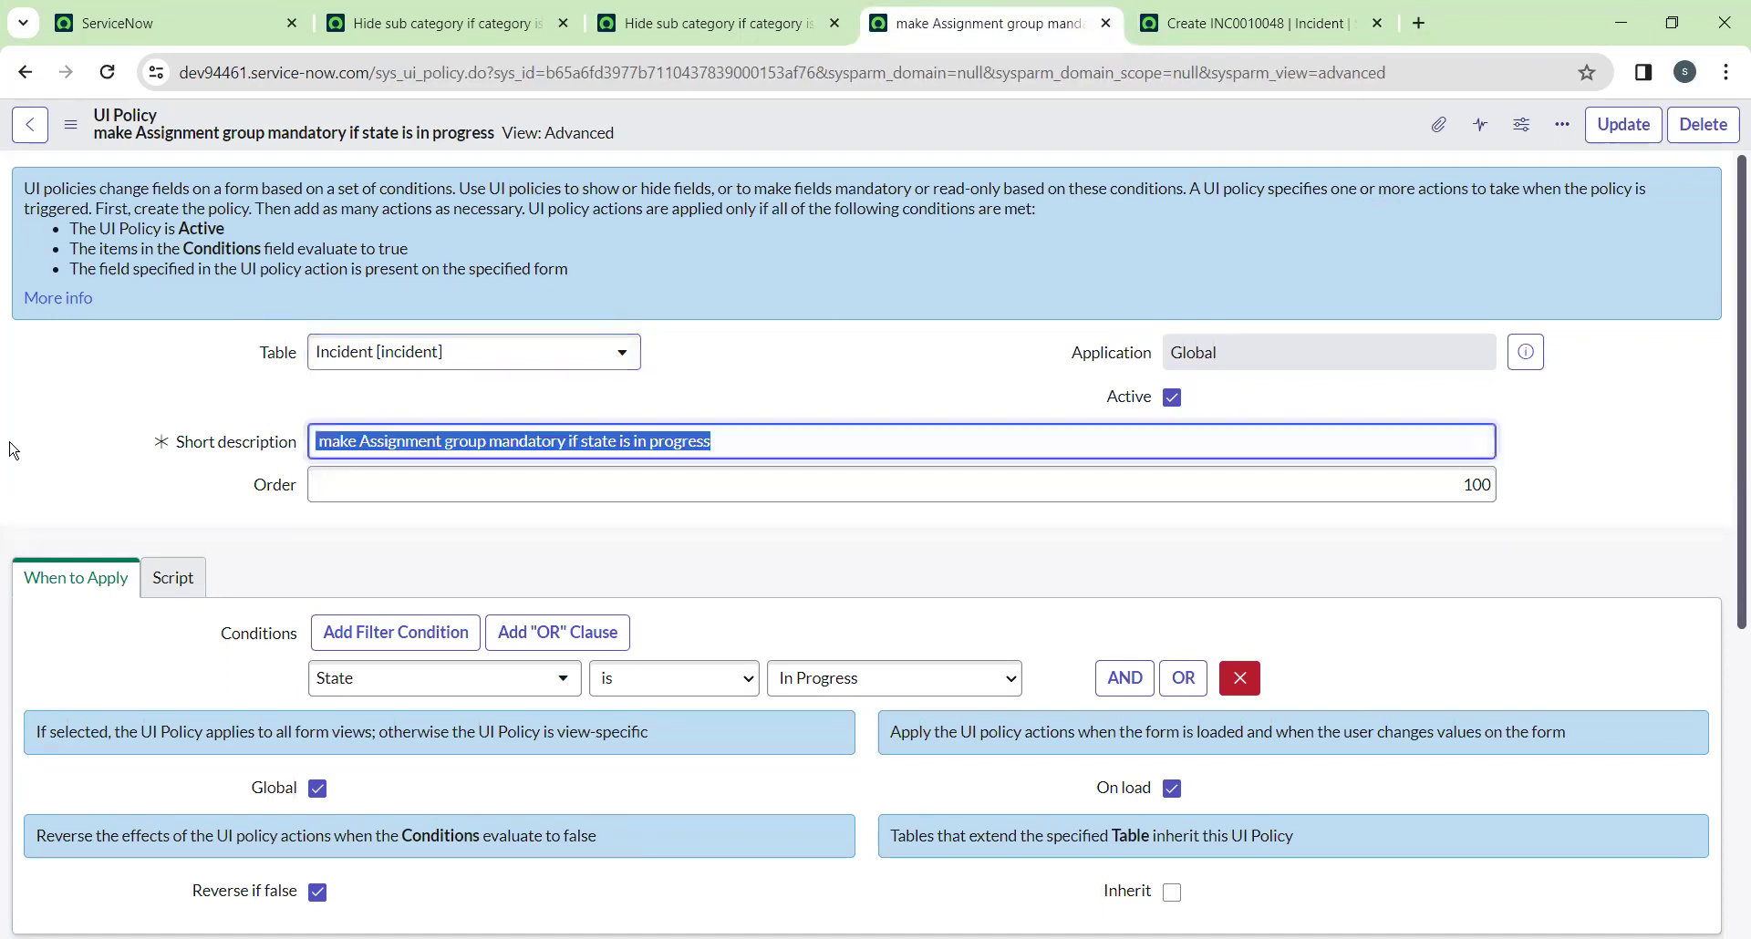
type("chang")
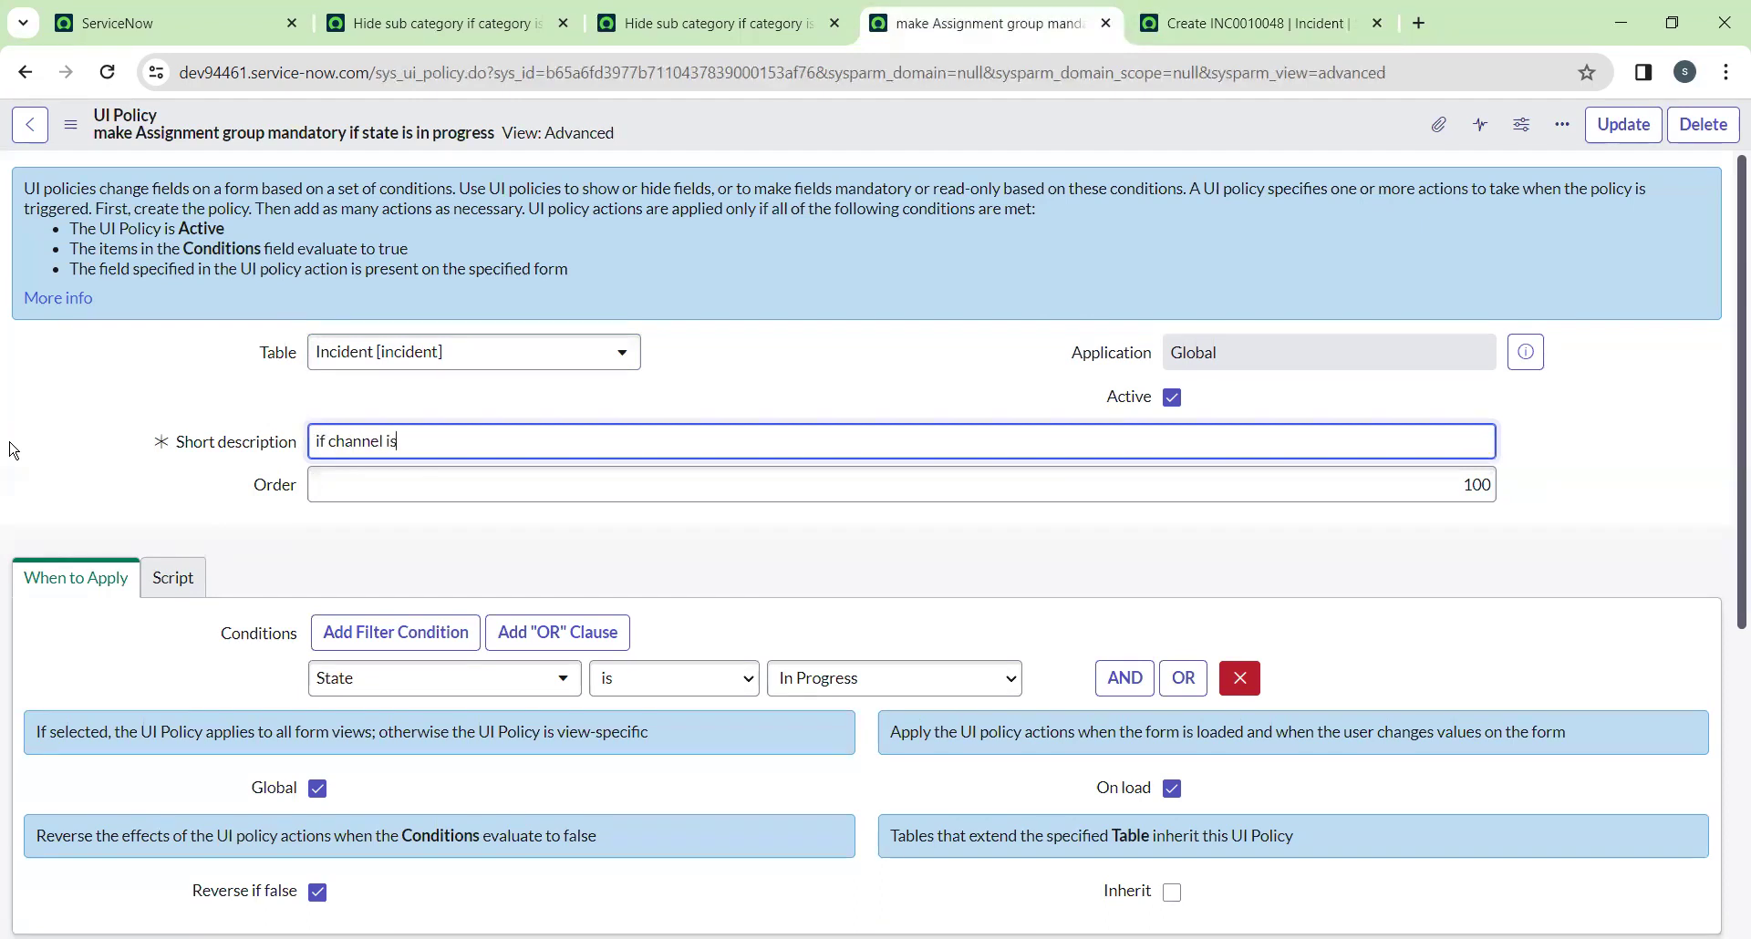
type("make description read onl")
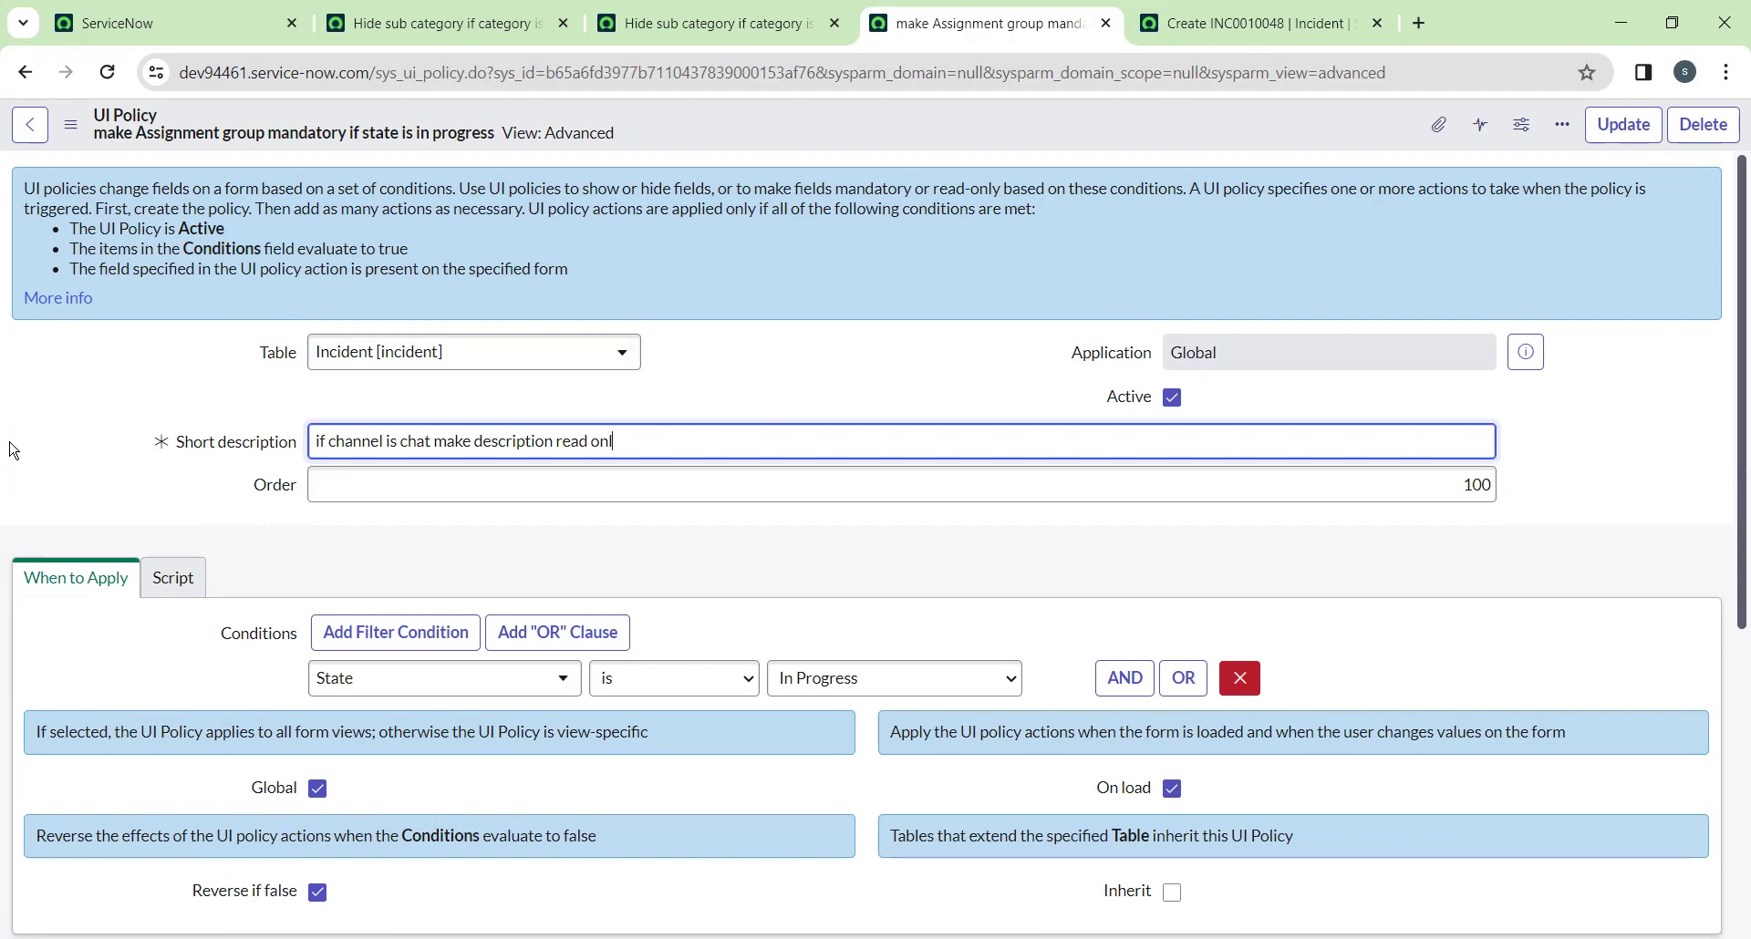
Set the UI policy's condition to Channel is Chat and save the policy without leaving the form
left_click(511, 698)
type("chan")
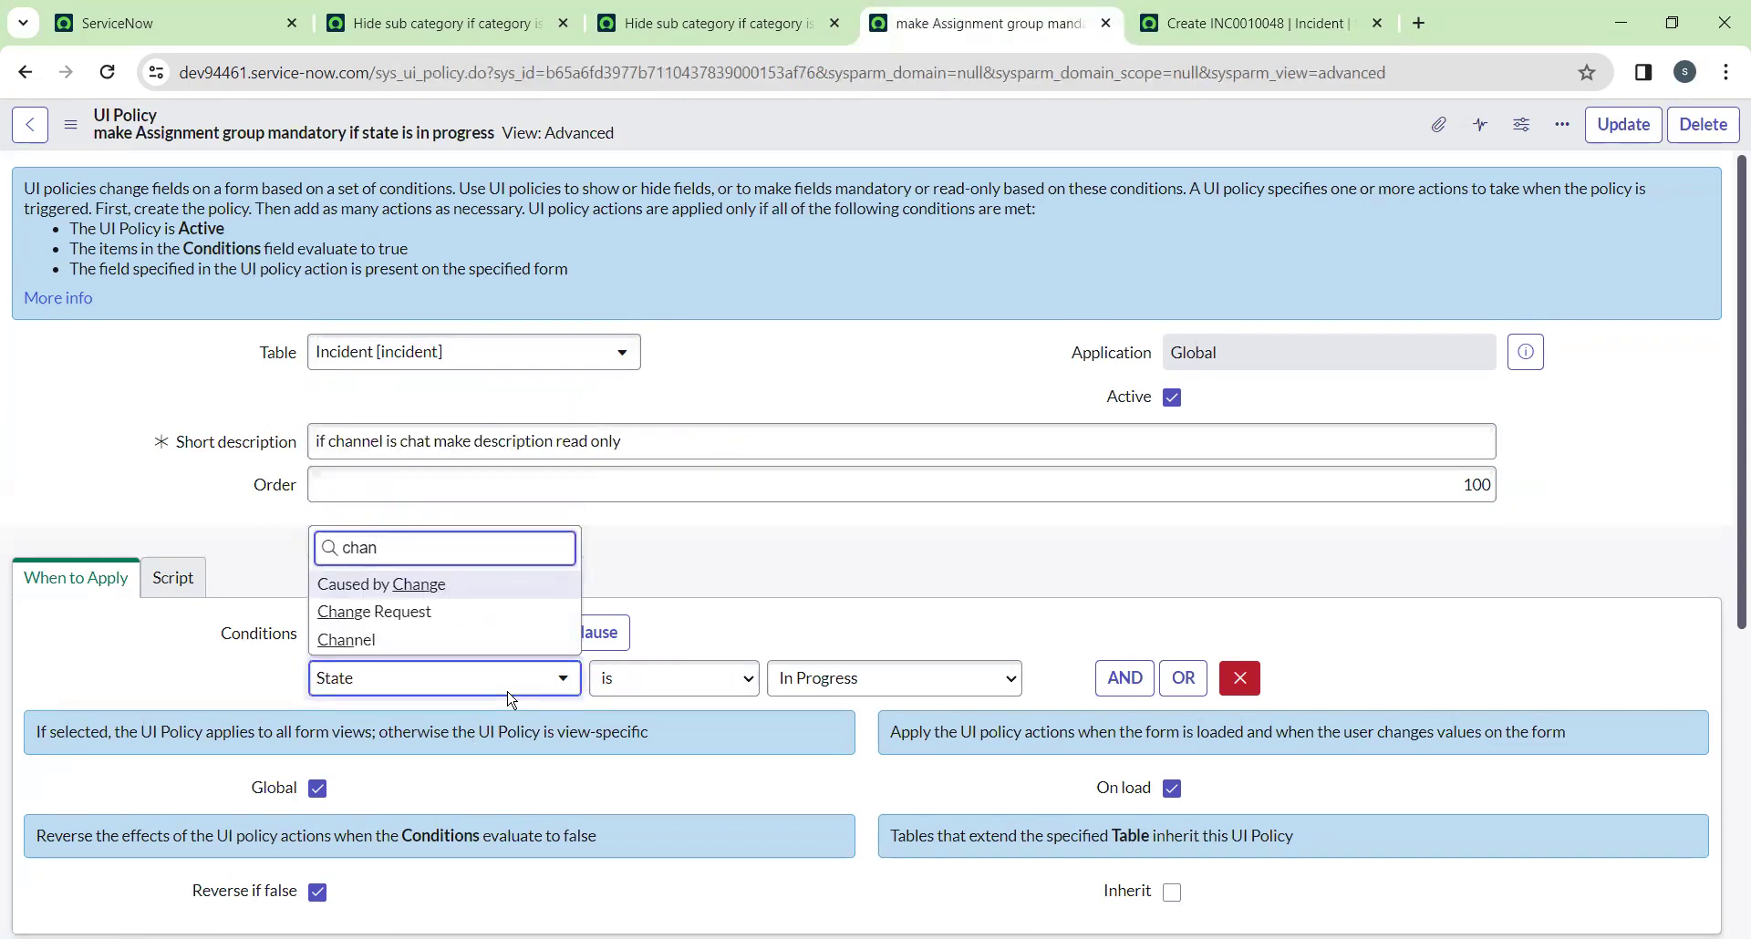
key("Return")
left_click(803, 679)
left_click(797, 730)
left_click(1259, 23)
left_click(980, 23)
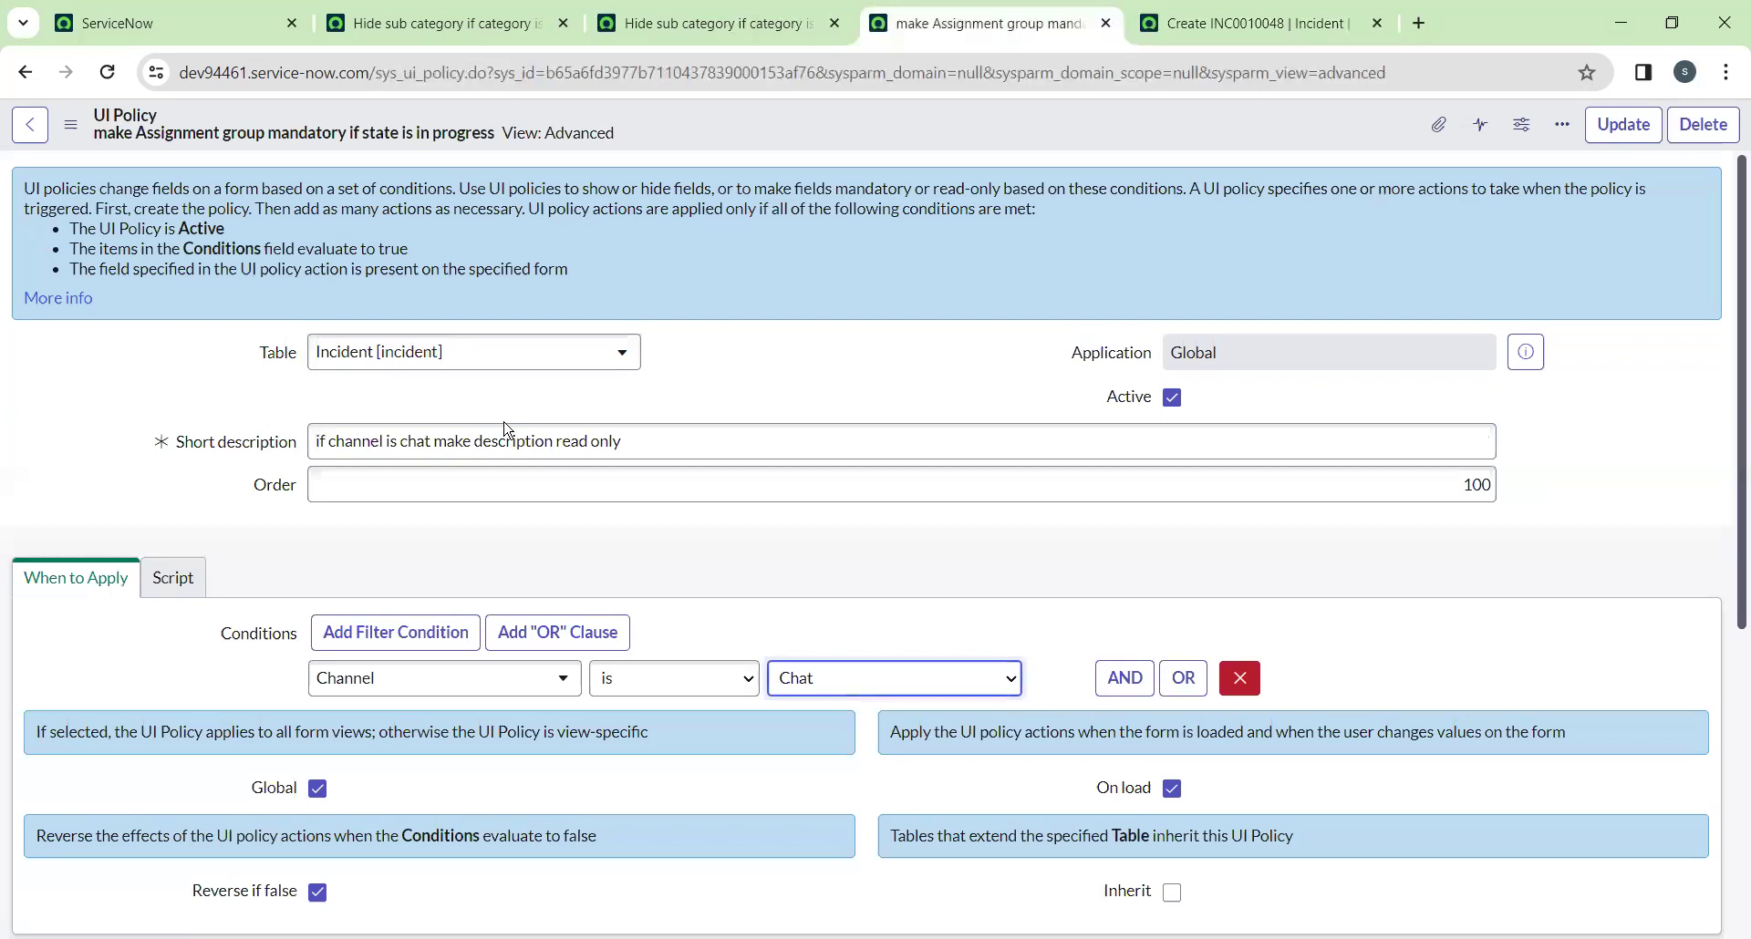
right_click(837, 111)
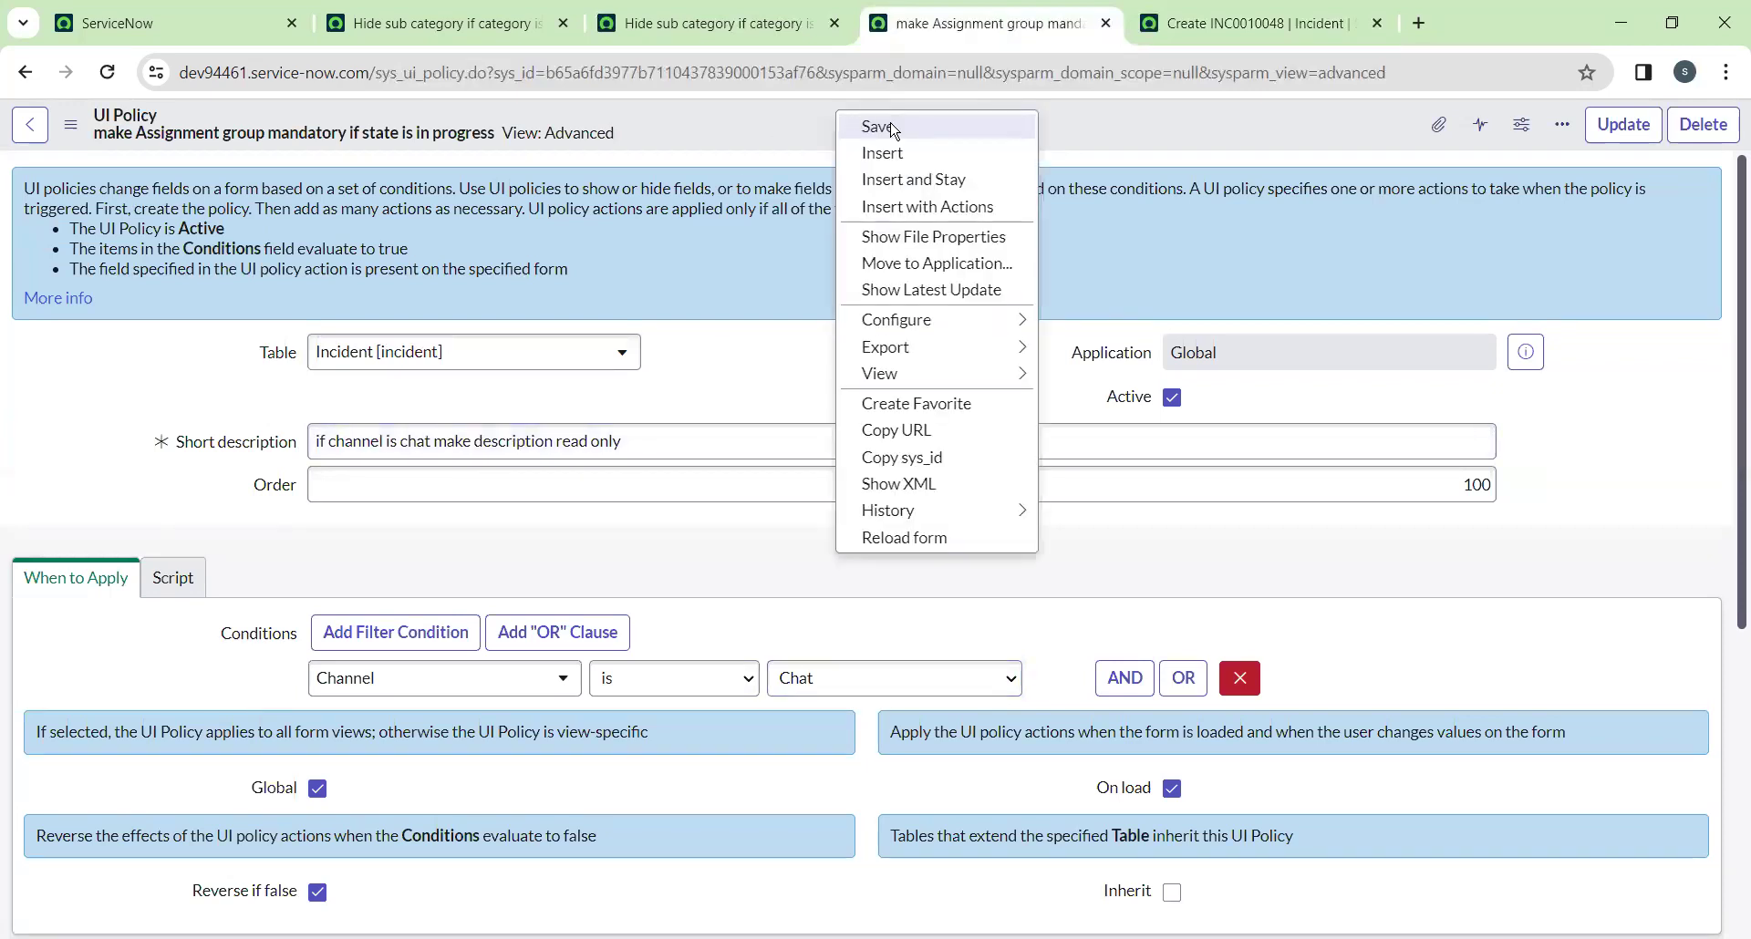
left_click(881, 127)
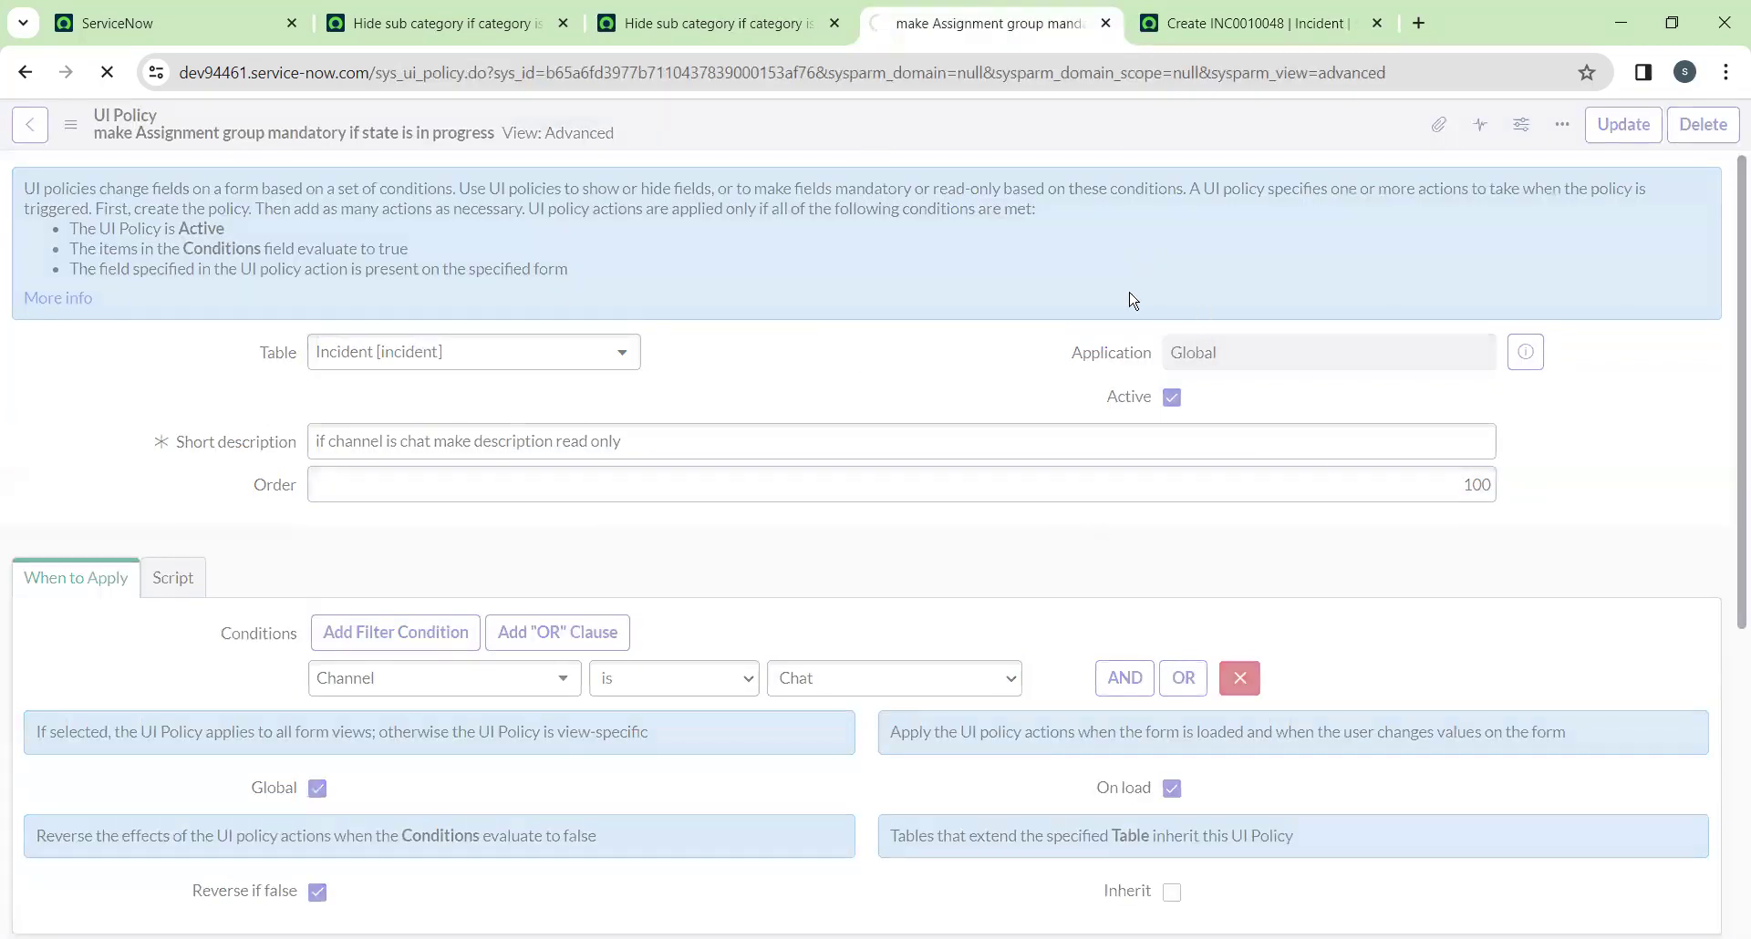
Open the policy's existing assignment_group UI policy action in a separate browser tab
left_click(1213, 23)
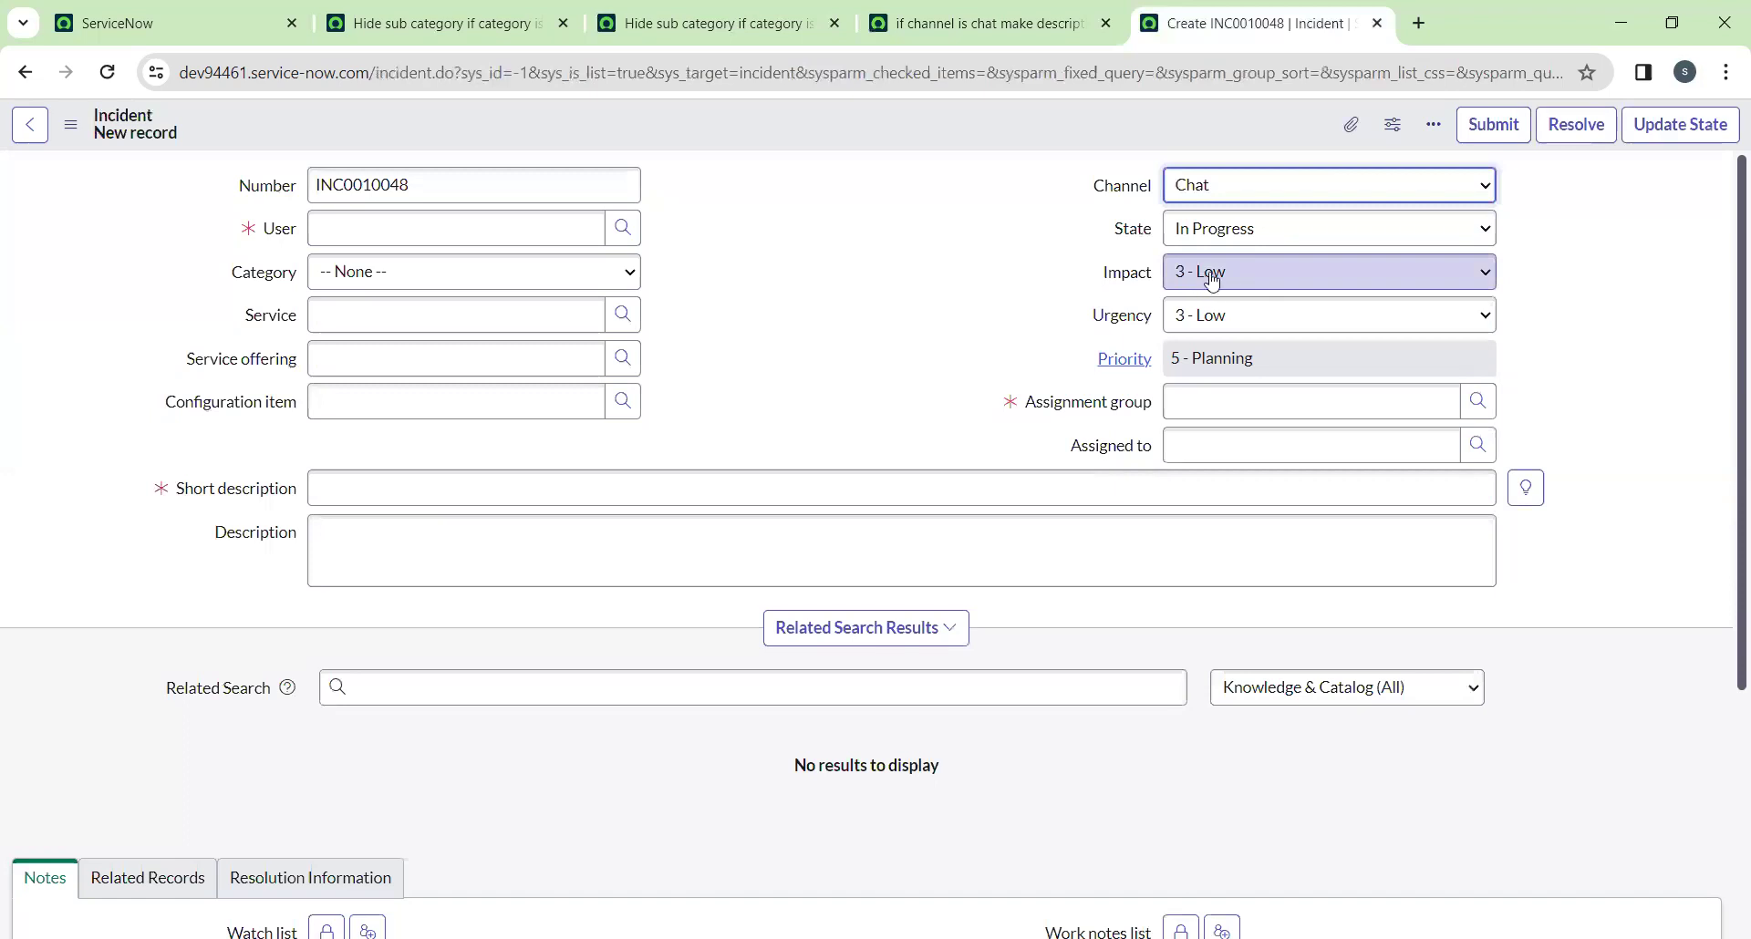
left_click(962, 23)
scroll(135, 803, "down", 5)
left_click(187, 782, "ctrl")
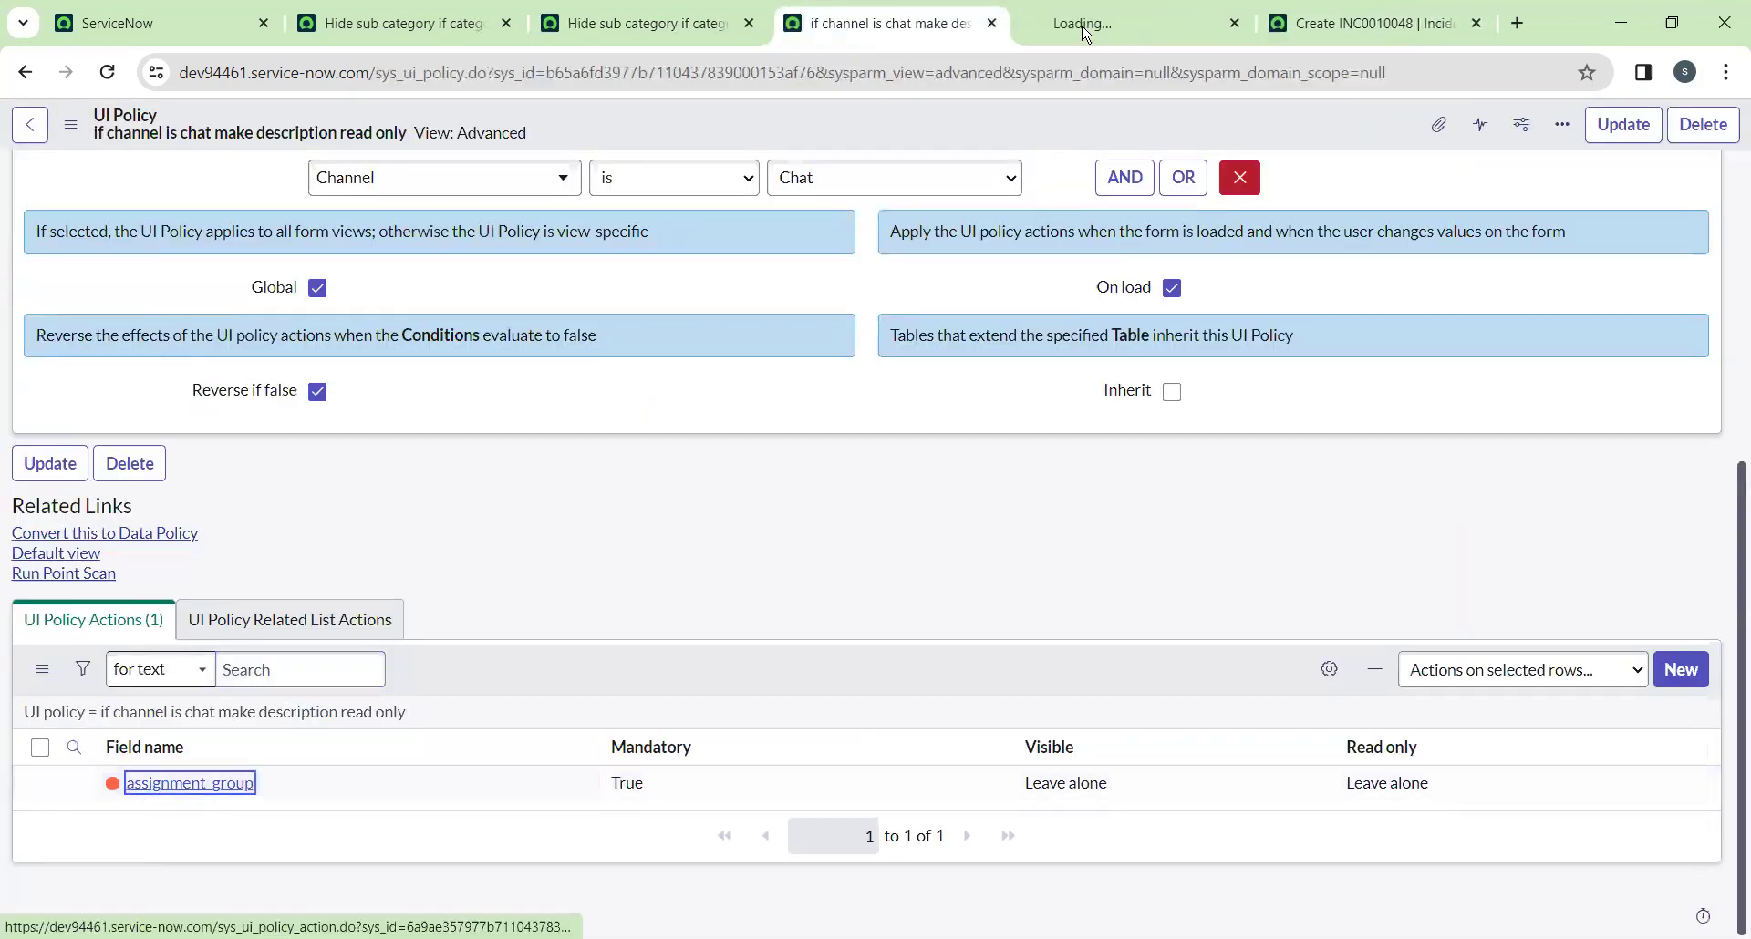
left_click(1085, 27)
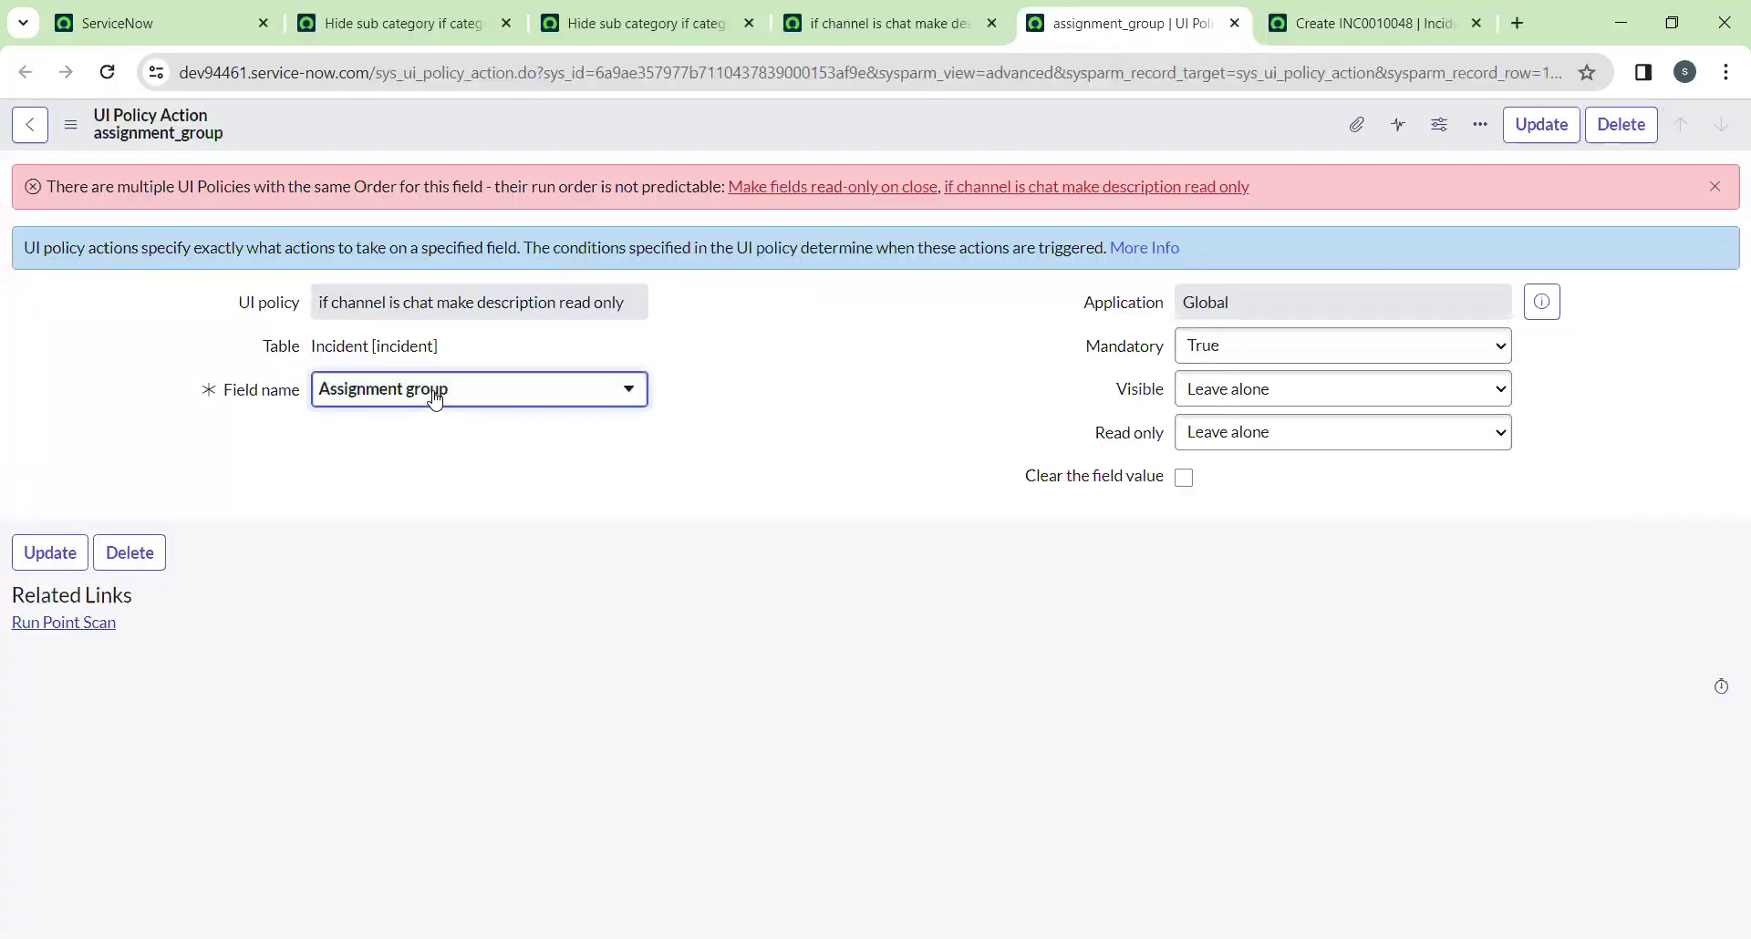
Change the UI policy action's field to Impact, set Read only to True, and update the action
left_click(435, 399)
scroll(859, 338, "down", 6)
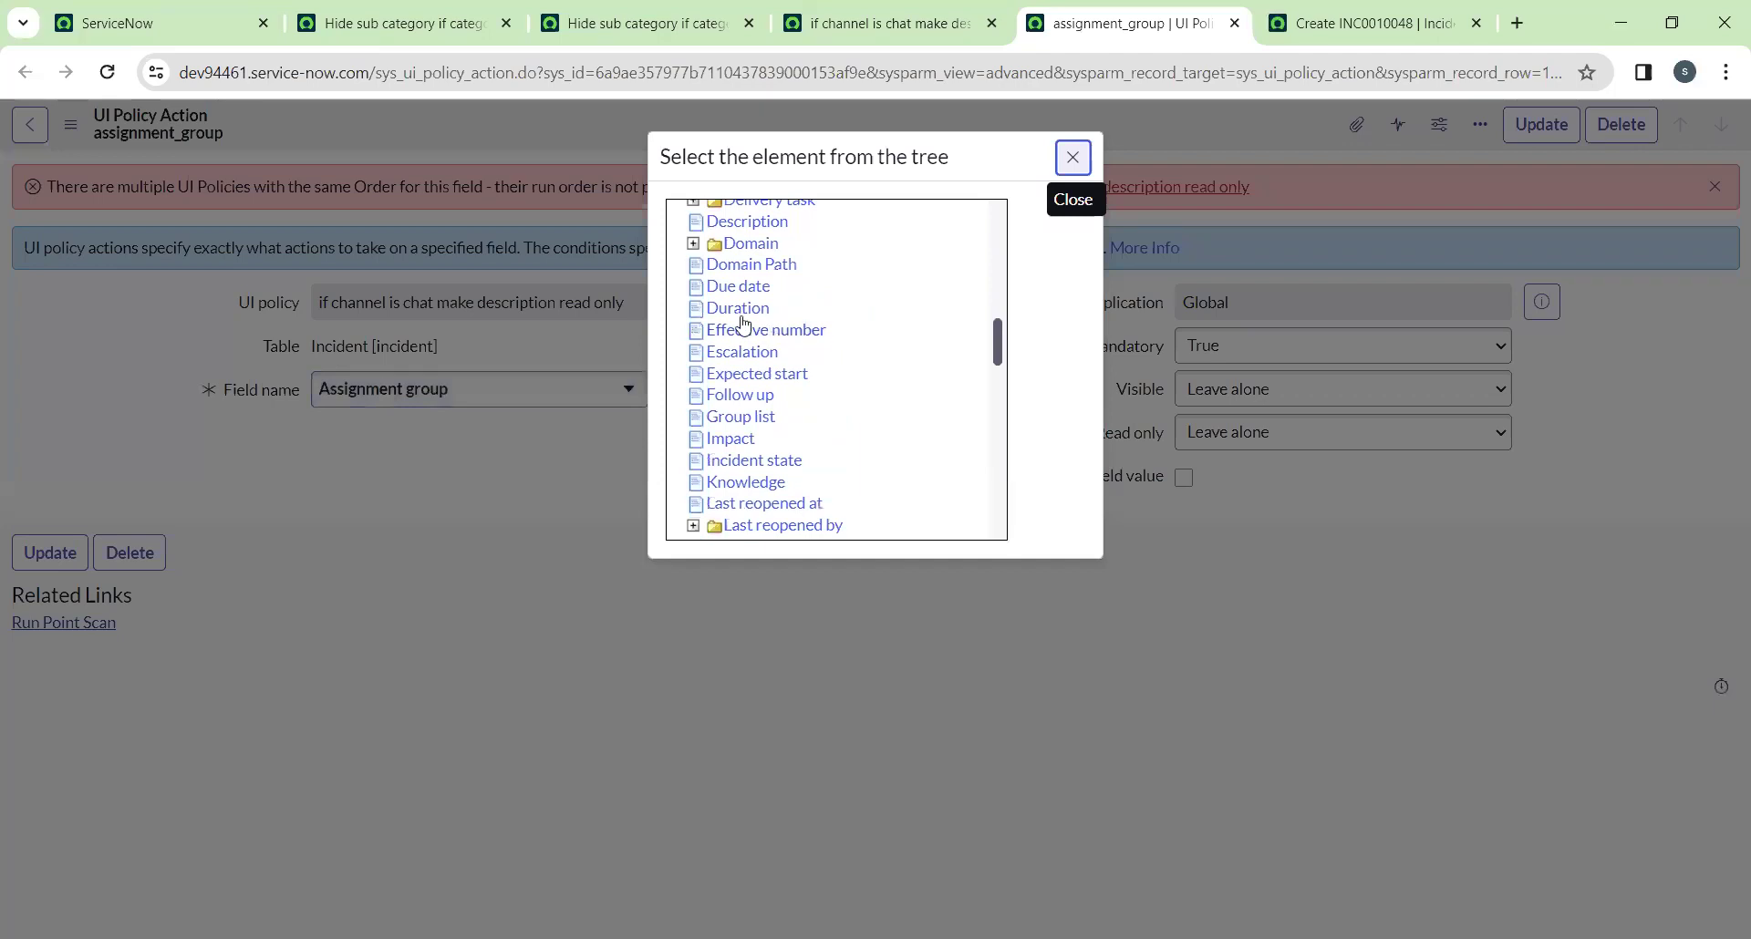
left_click(730, 439)
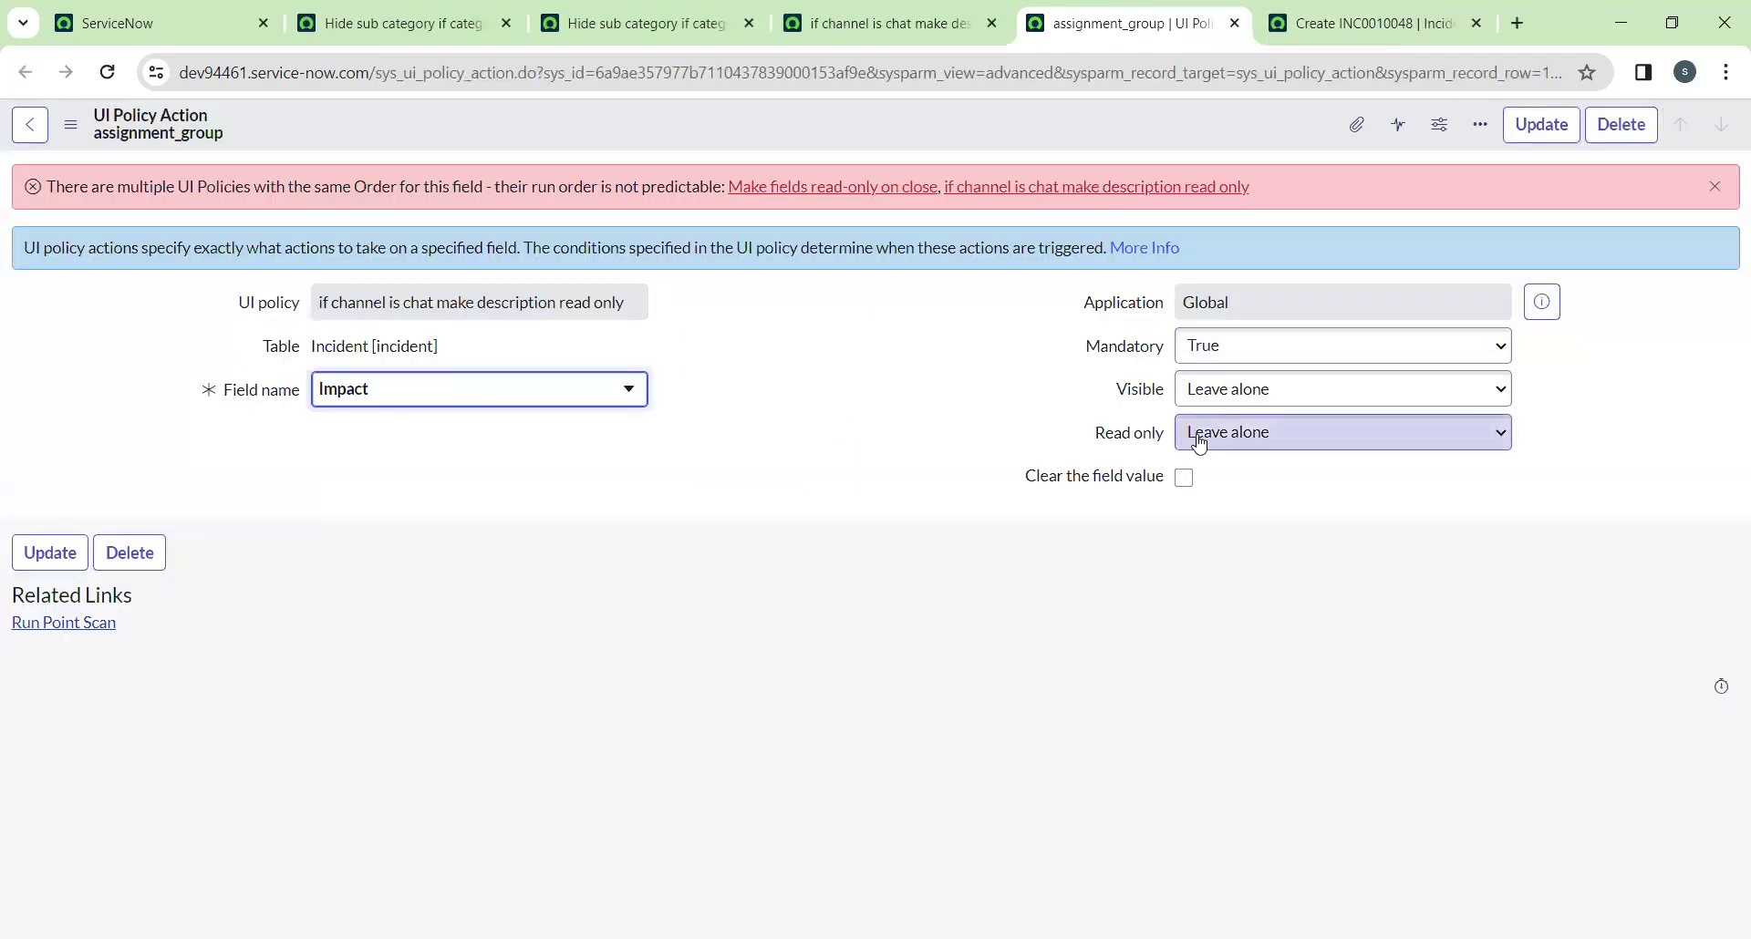
left_click(1203, 444)
left_click(1204, 482)
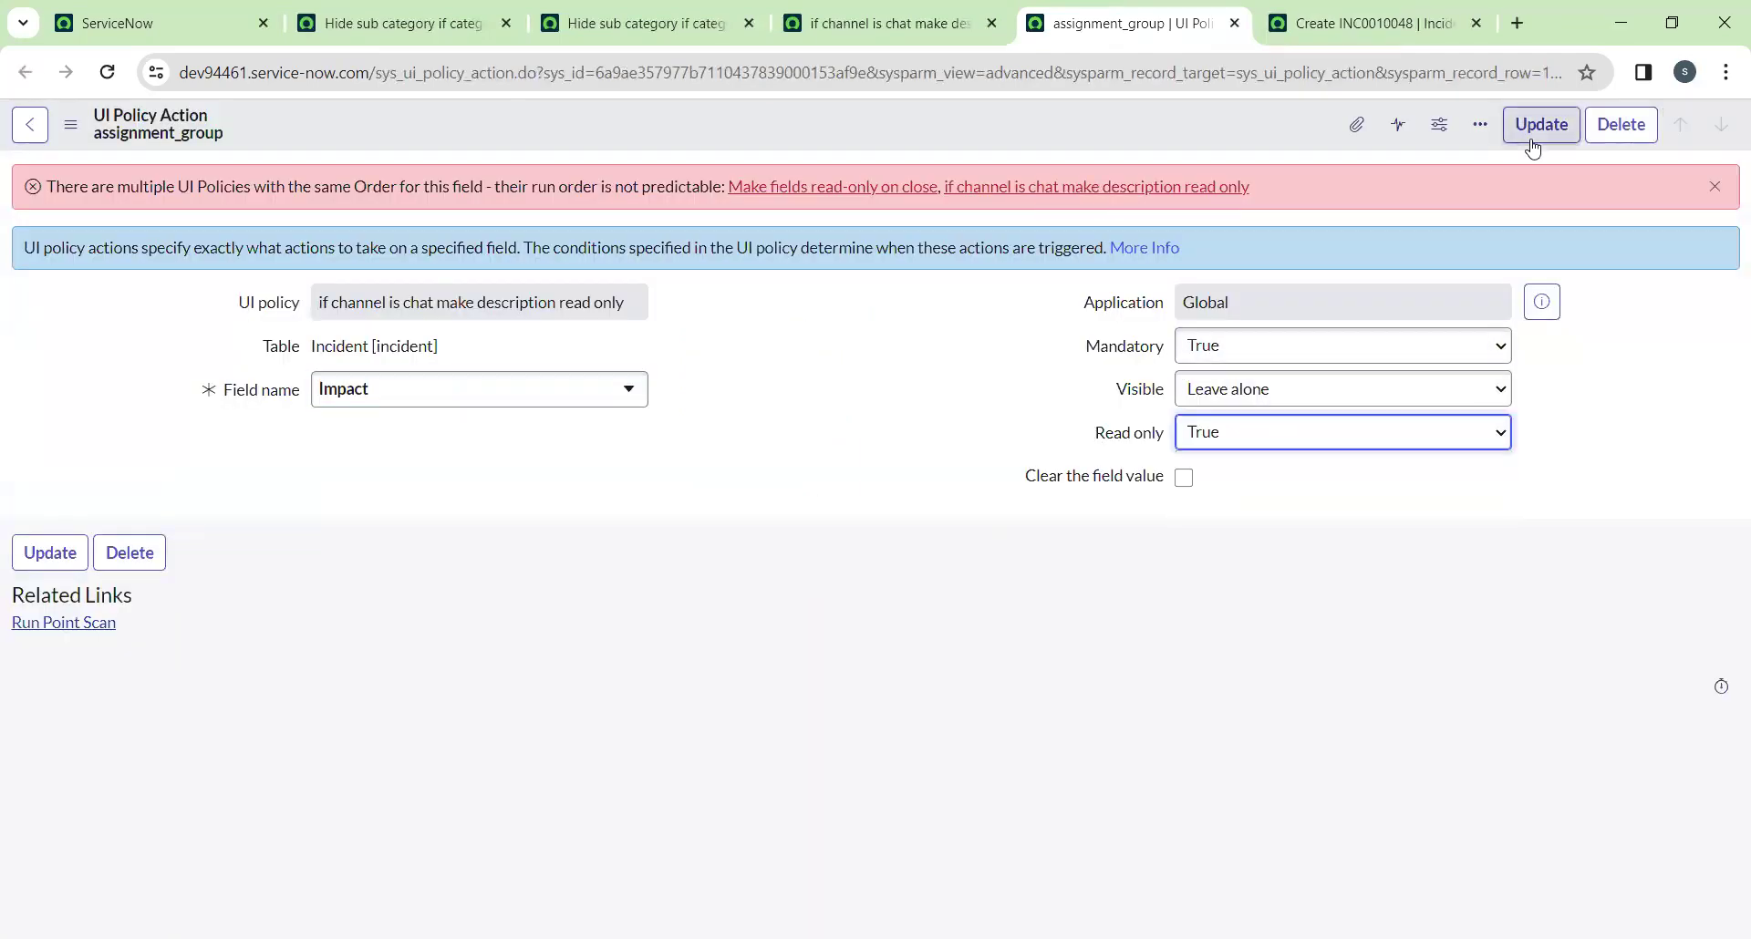
left_click(1542, 124)
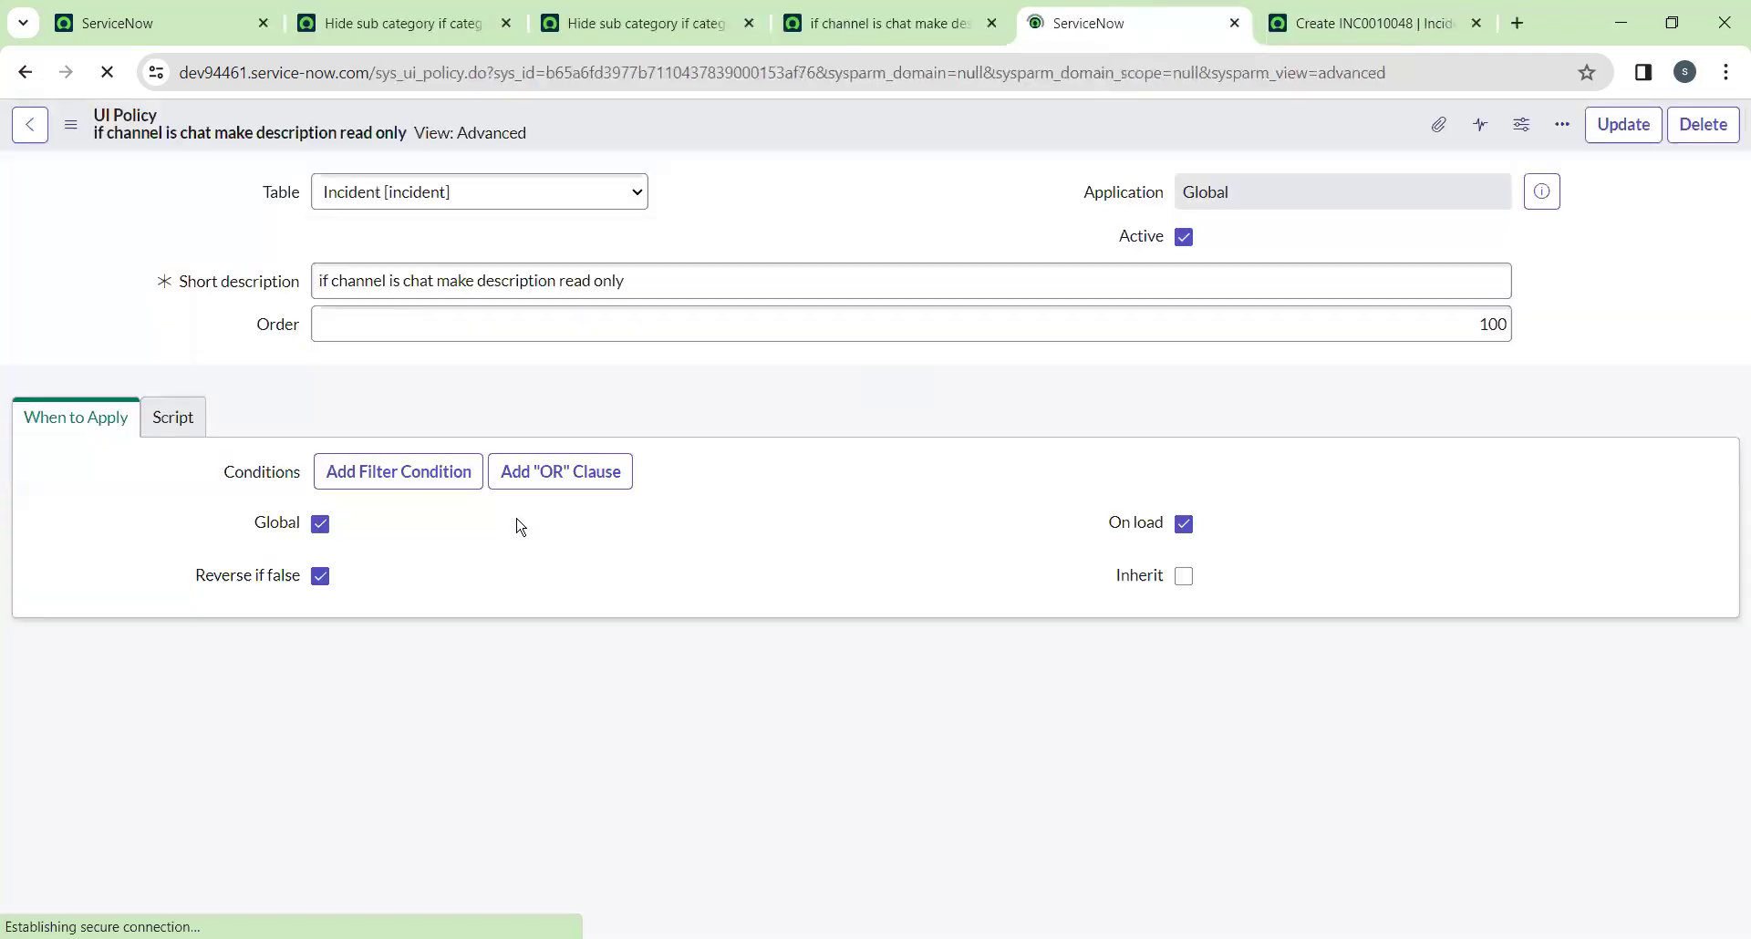
Reload the new incident form, discarding unsaved changes, and check that Impact can be edited while no Channel is chosen
left_click(1368, 23)
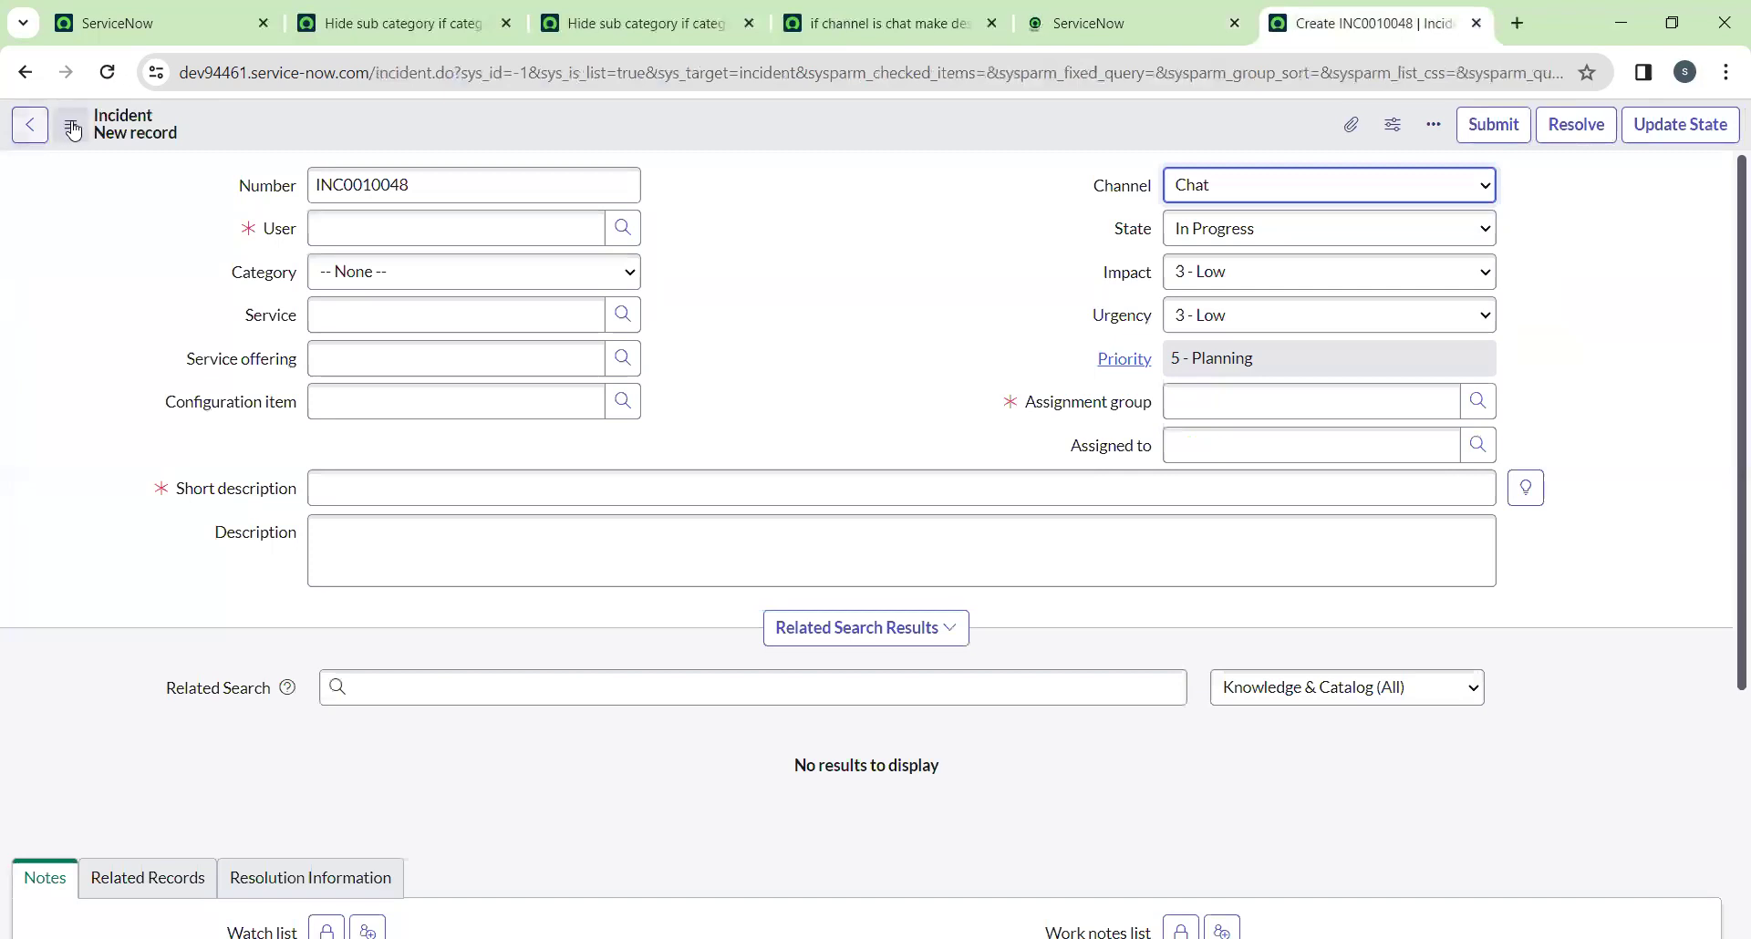
left_click(107, 73)
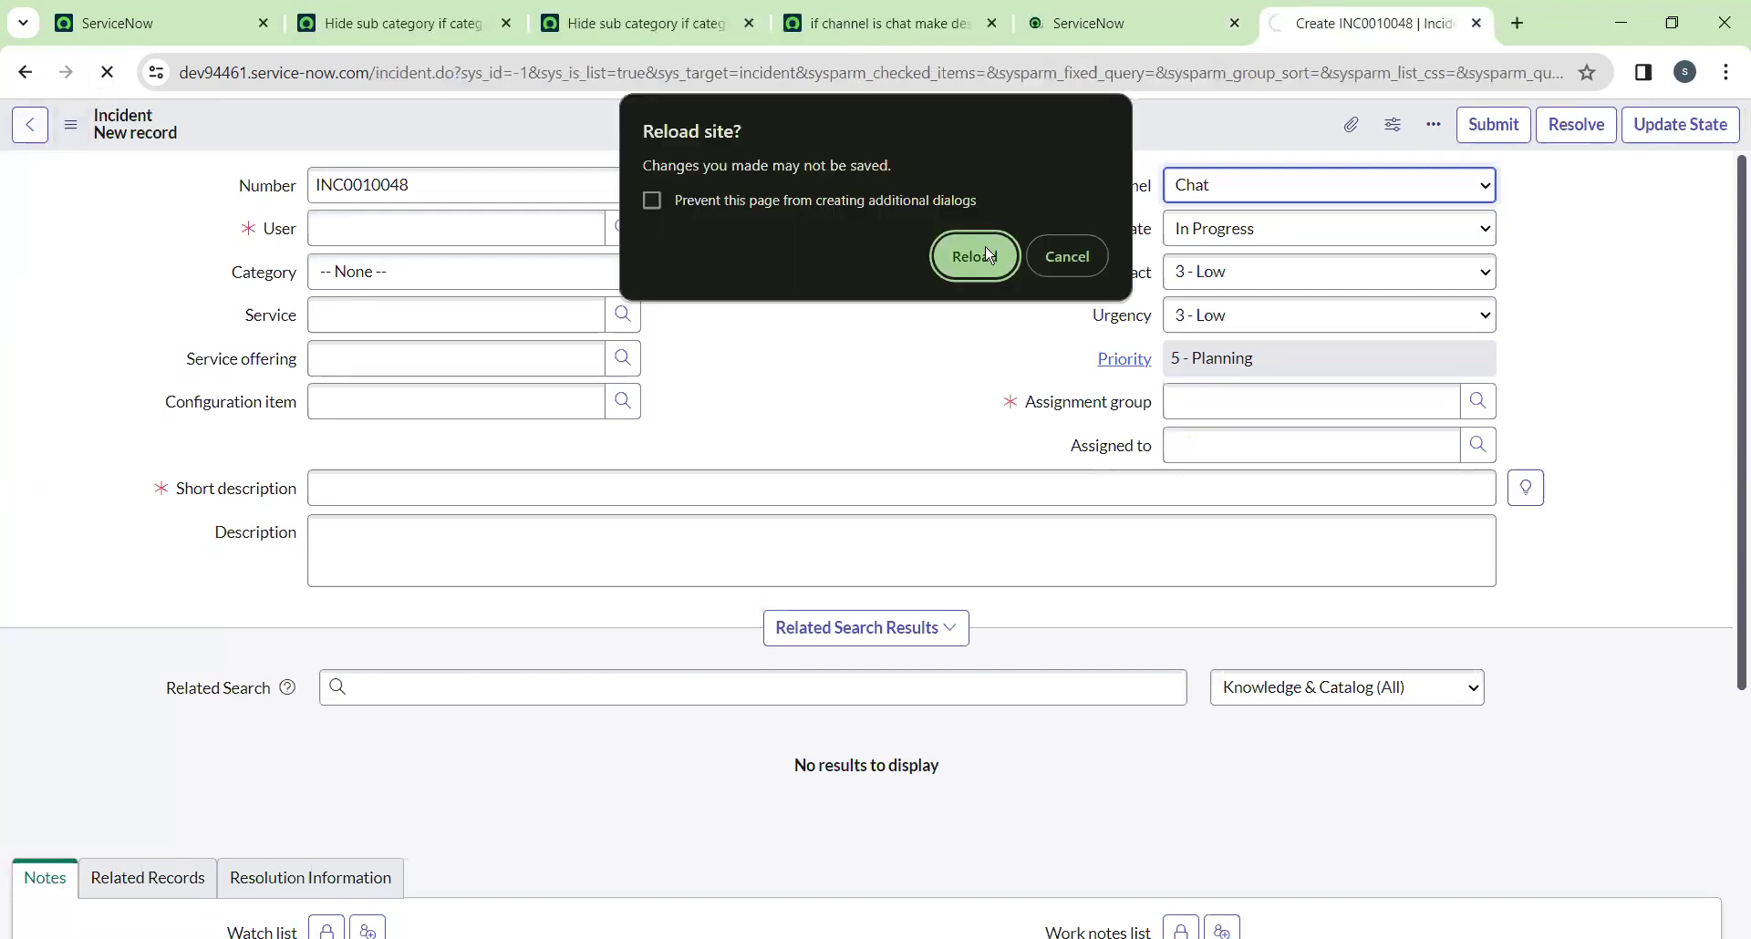
left_click(989, 255)
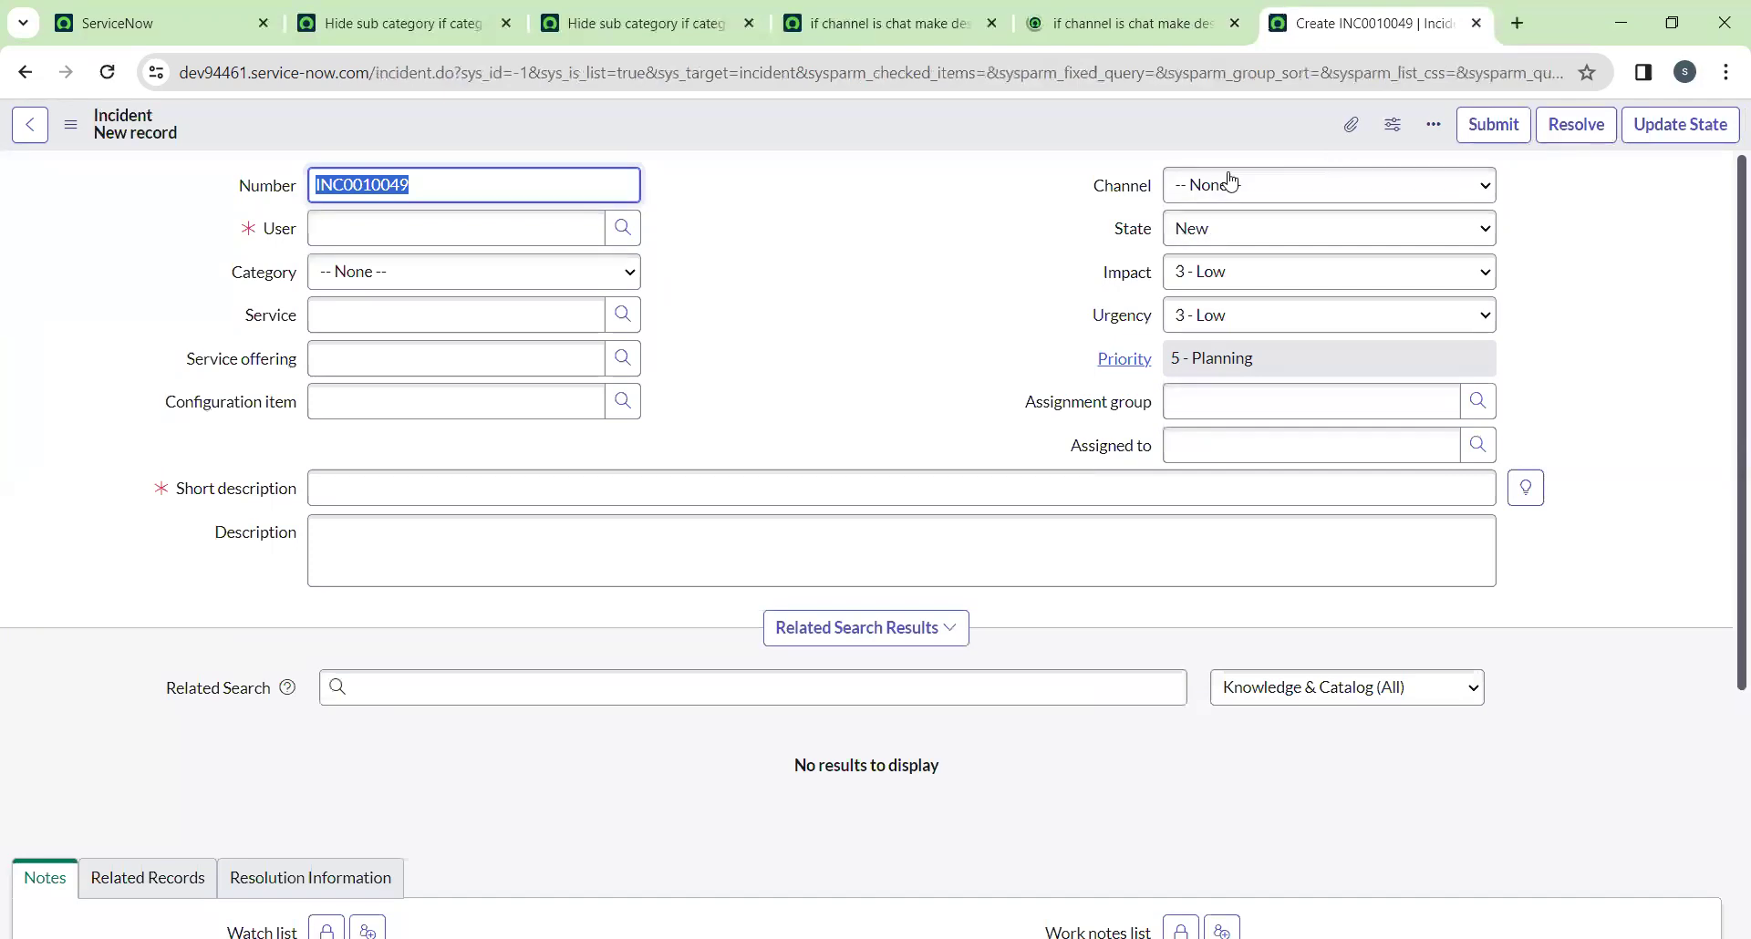
left_click(1243, 292)
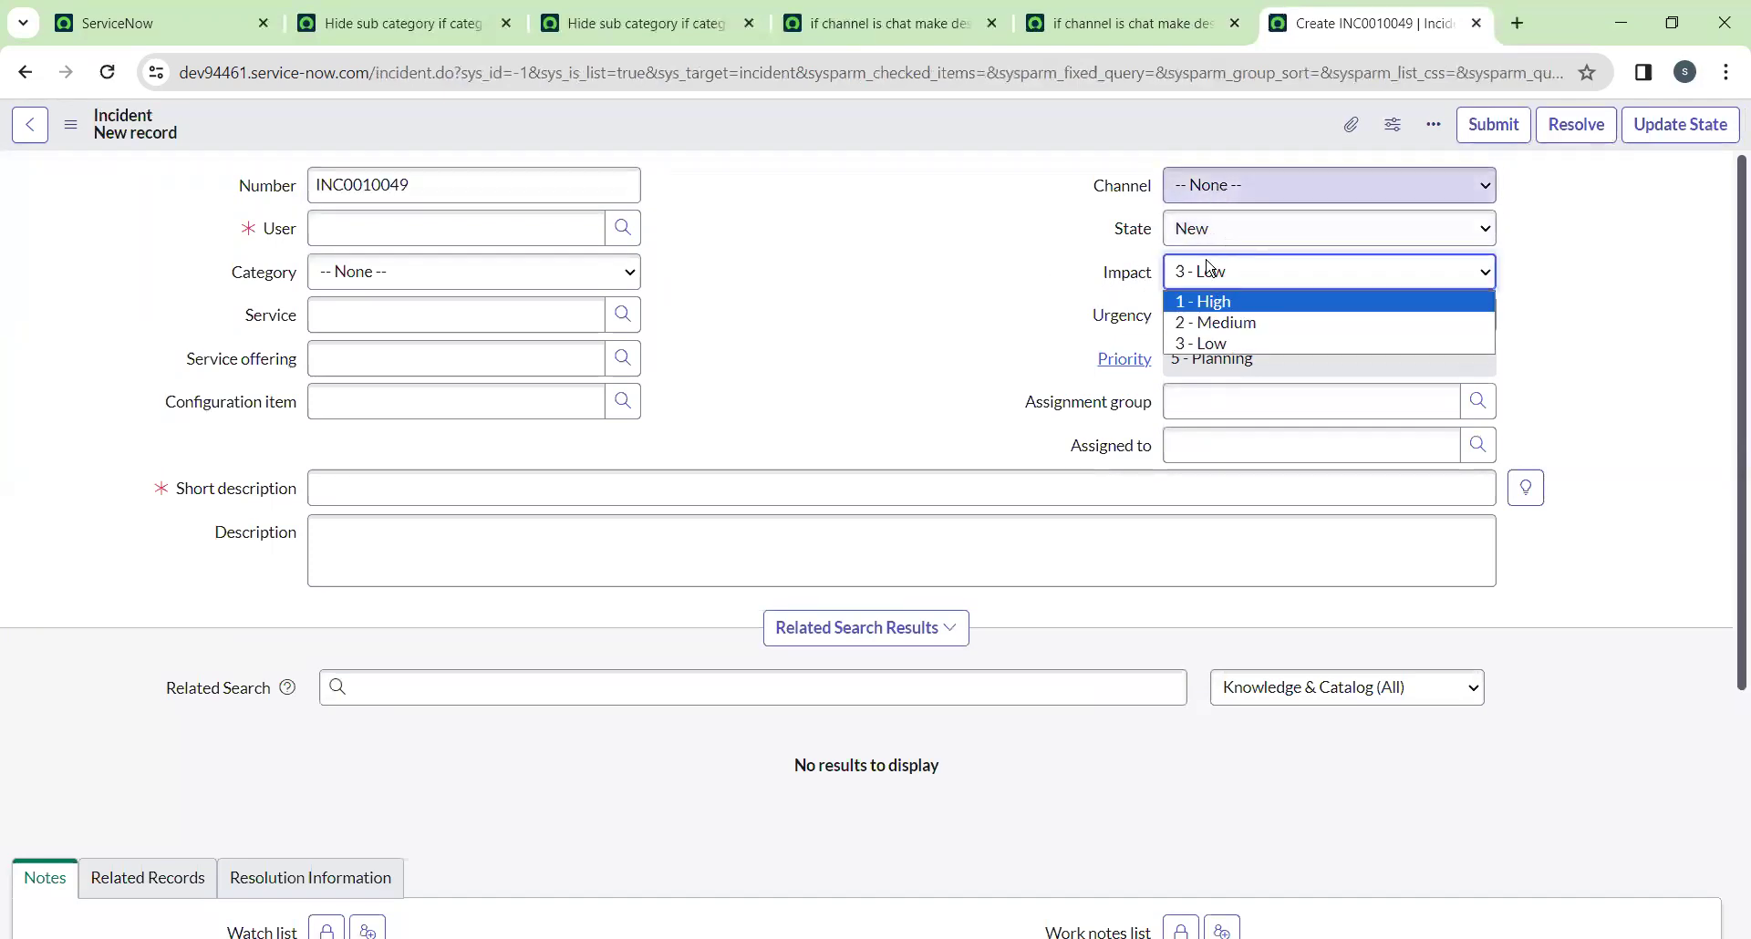
Switch Channel through Email, Phone, Self-service, Virtual Agent and Chat to test when Impact is read only
left_click(1226, 186)
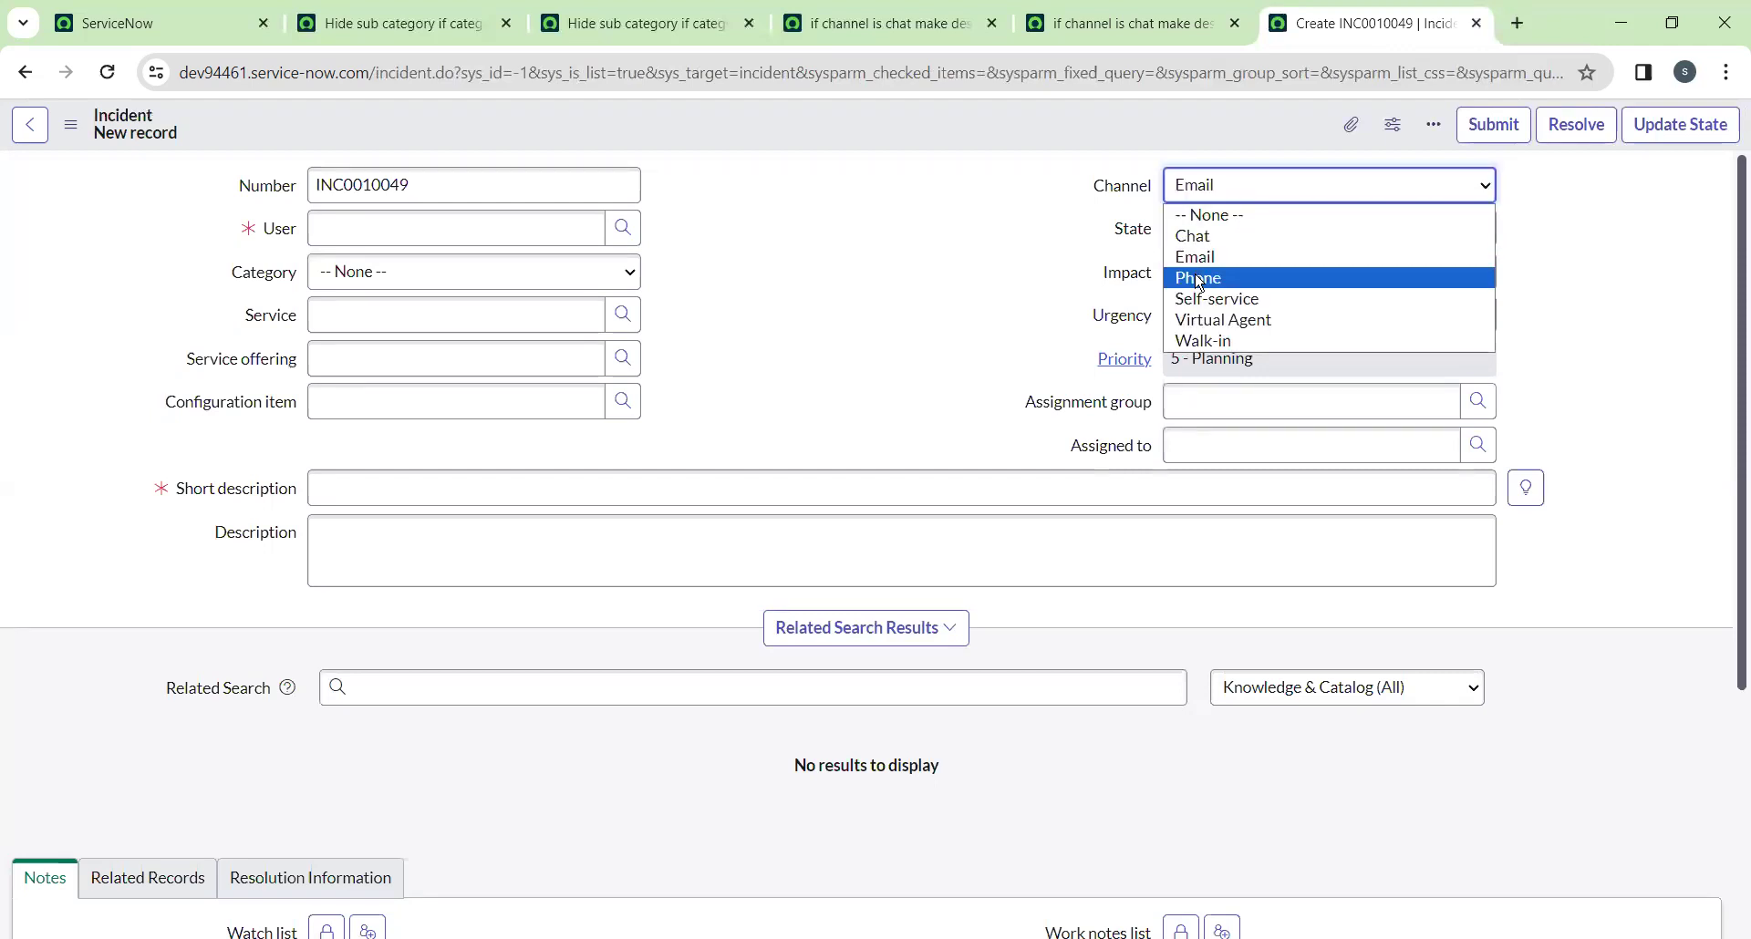
left_click(1200, 279)
left_click(1206, 187)
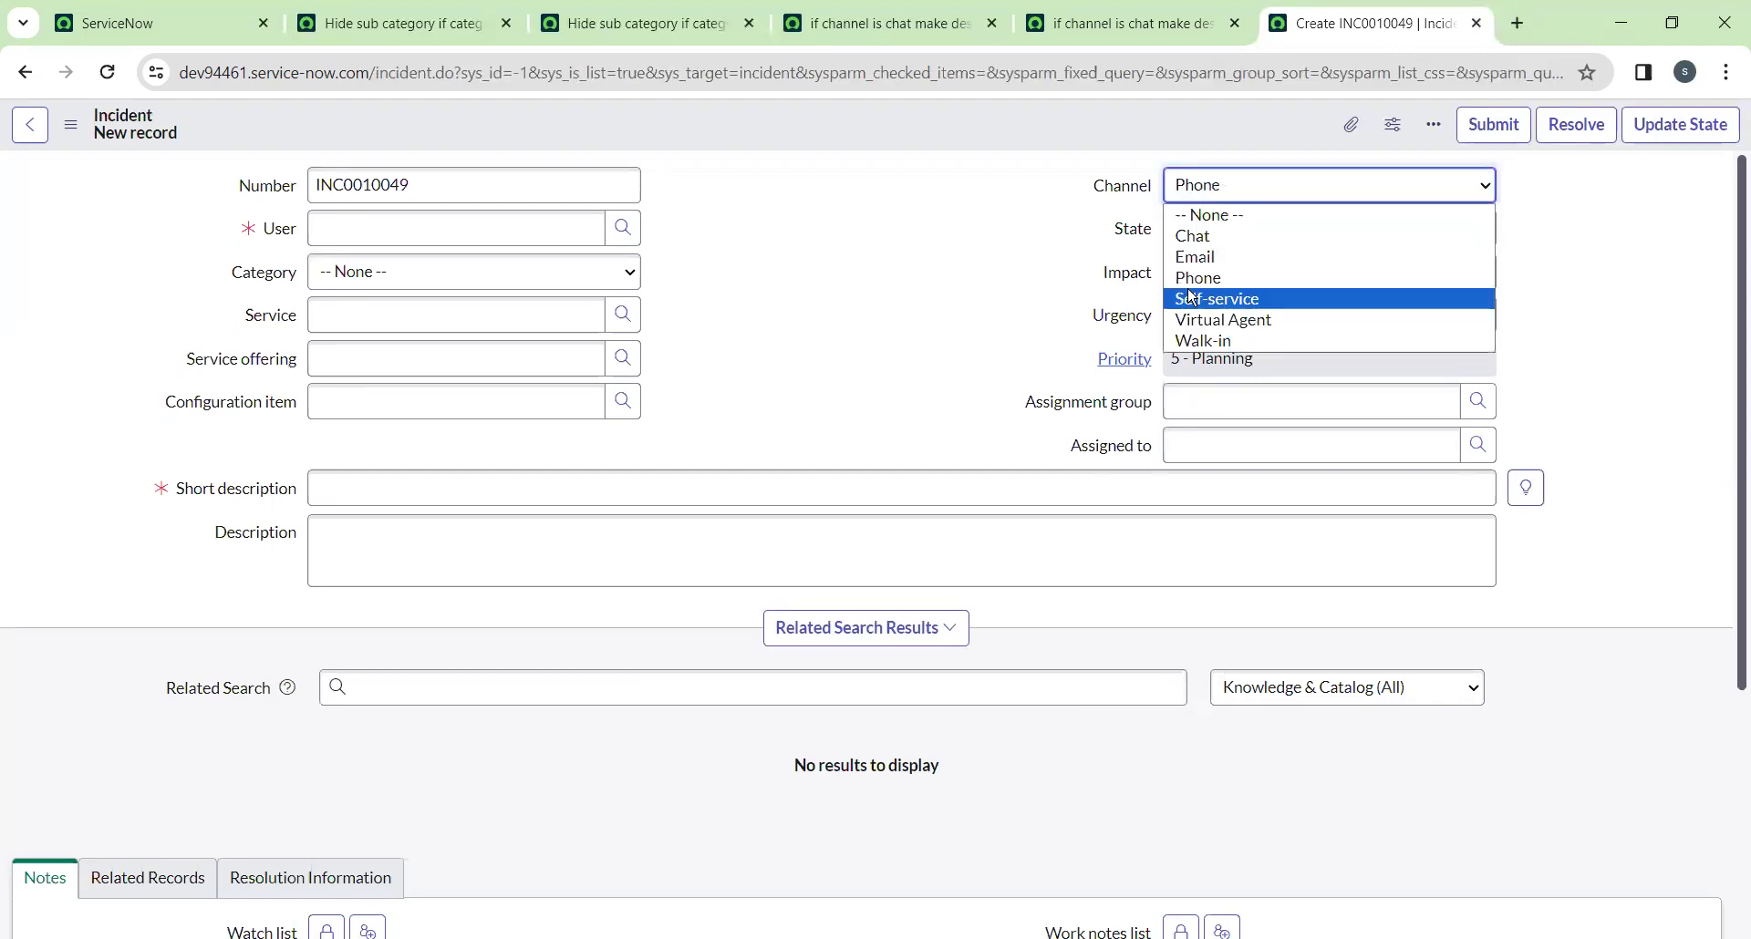
left_click(1193, 298)
left_click(1186, 185)
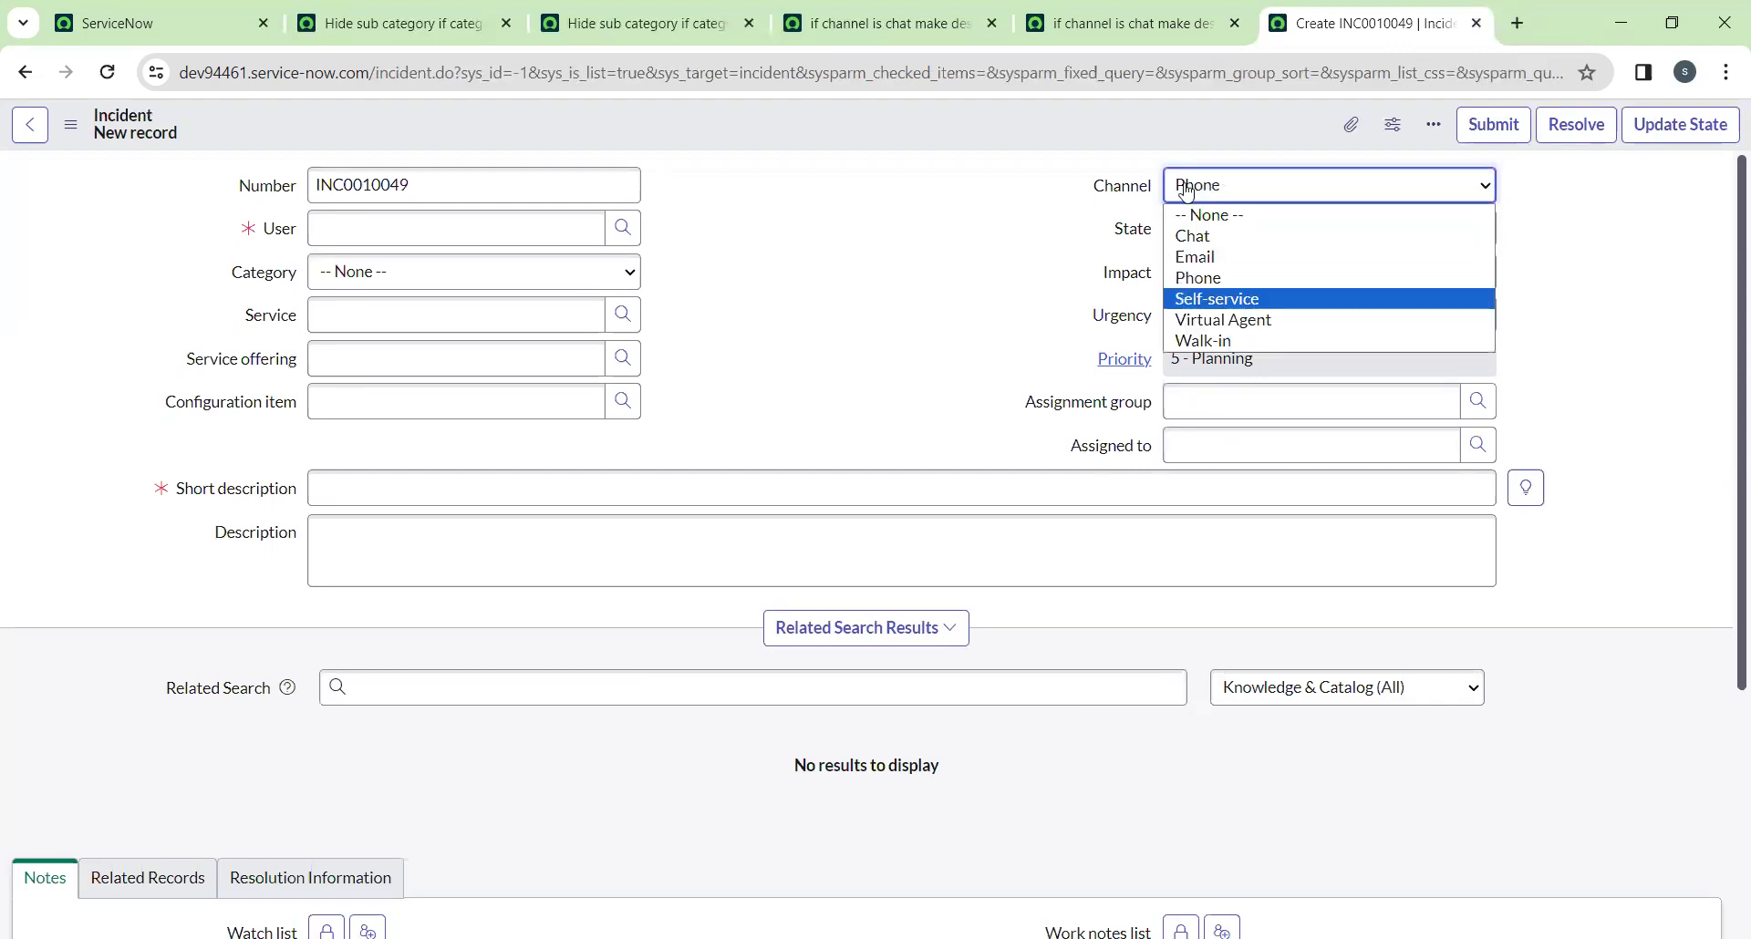
left_click(1196, 322)
left_click(1206, 185)
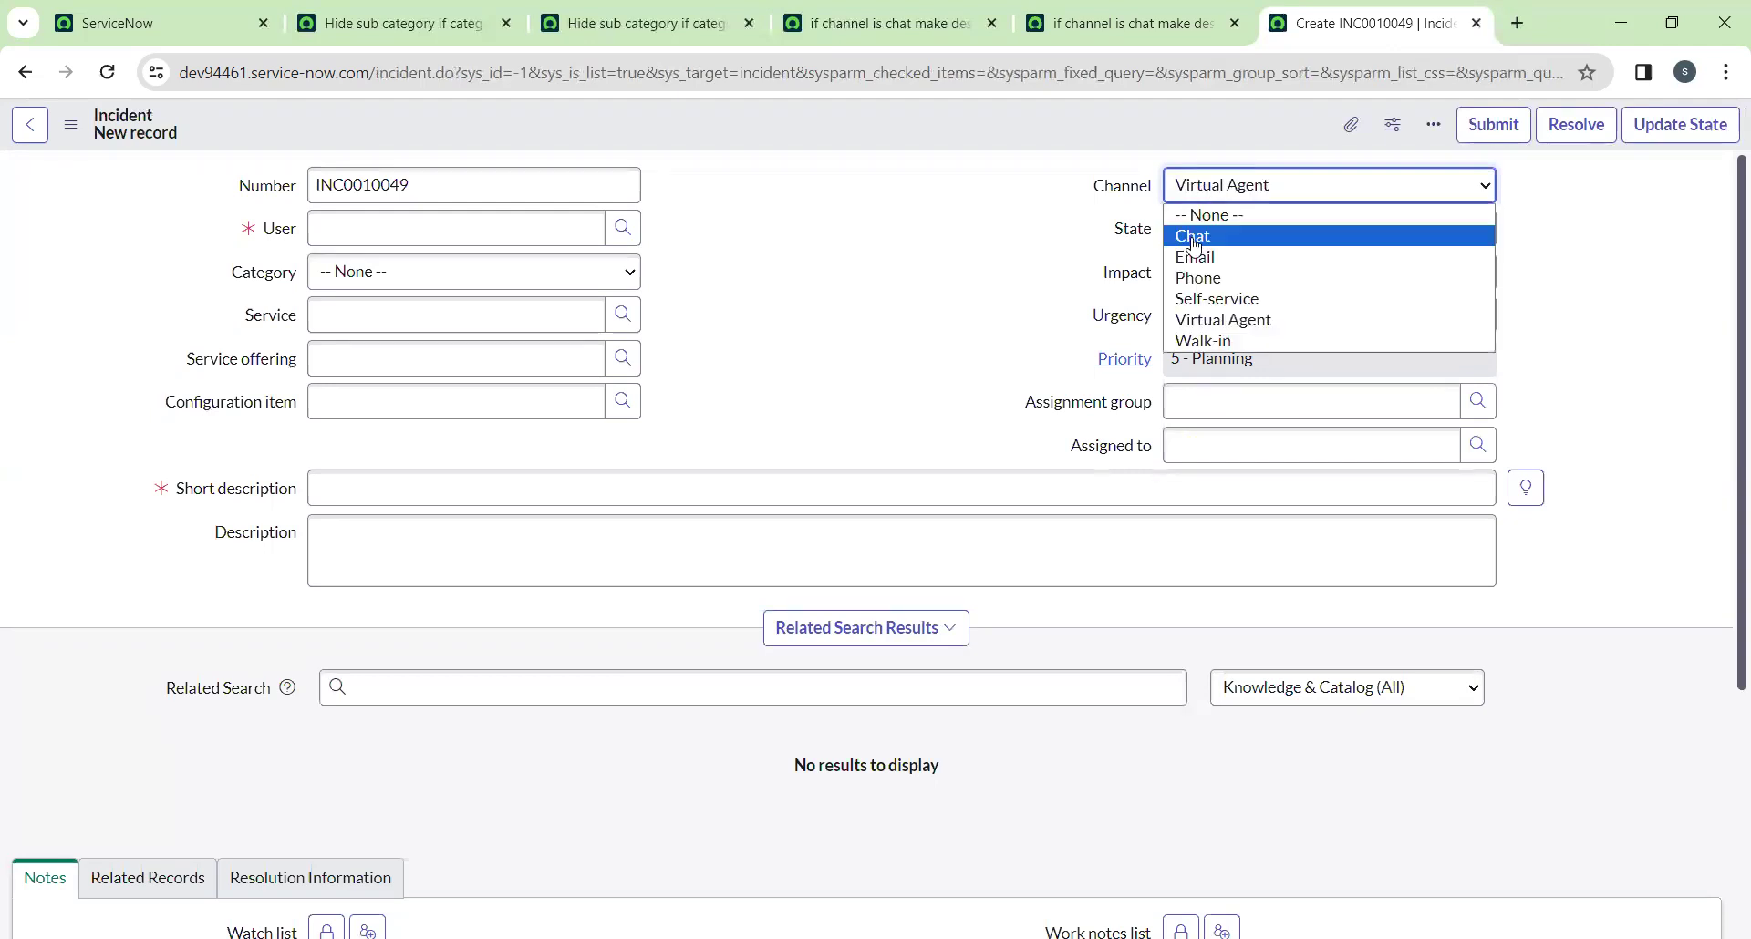
left_click(1195, 245)
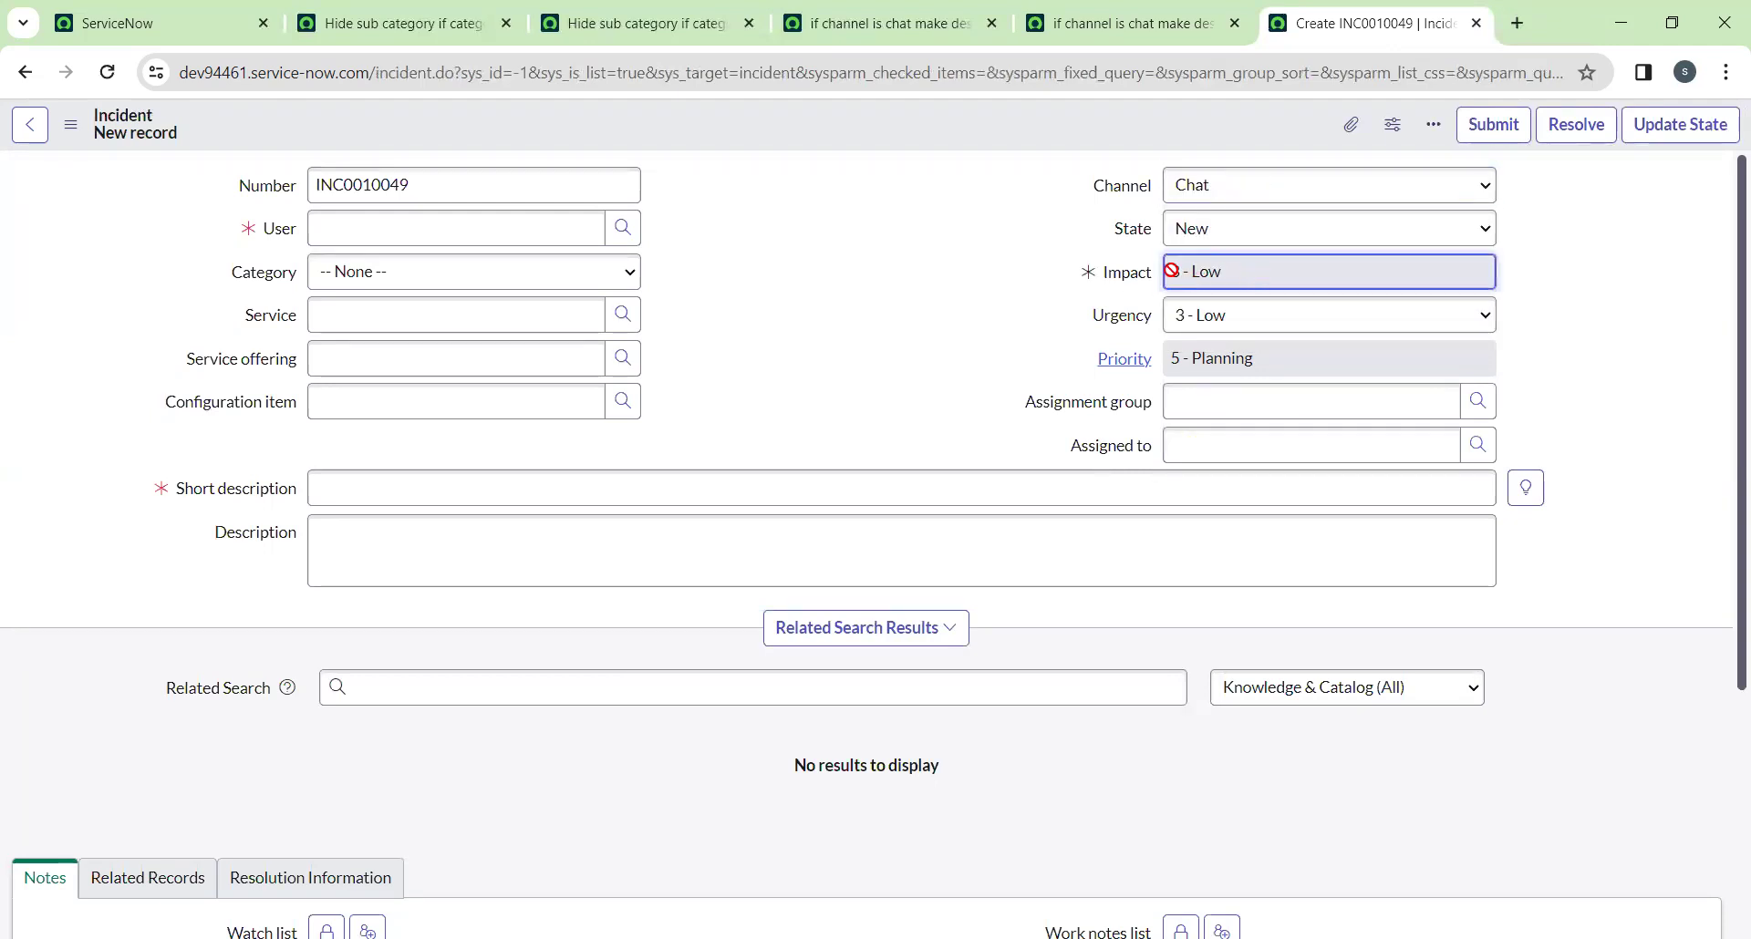
Toggle Channel between None and Chat to recheck the Impact field's behaviour, leaving Channel at None
left_click(1208, 187)
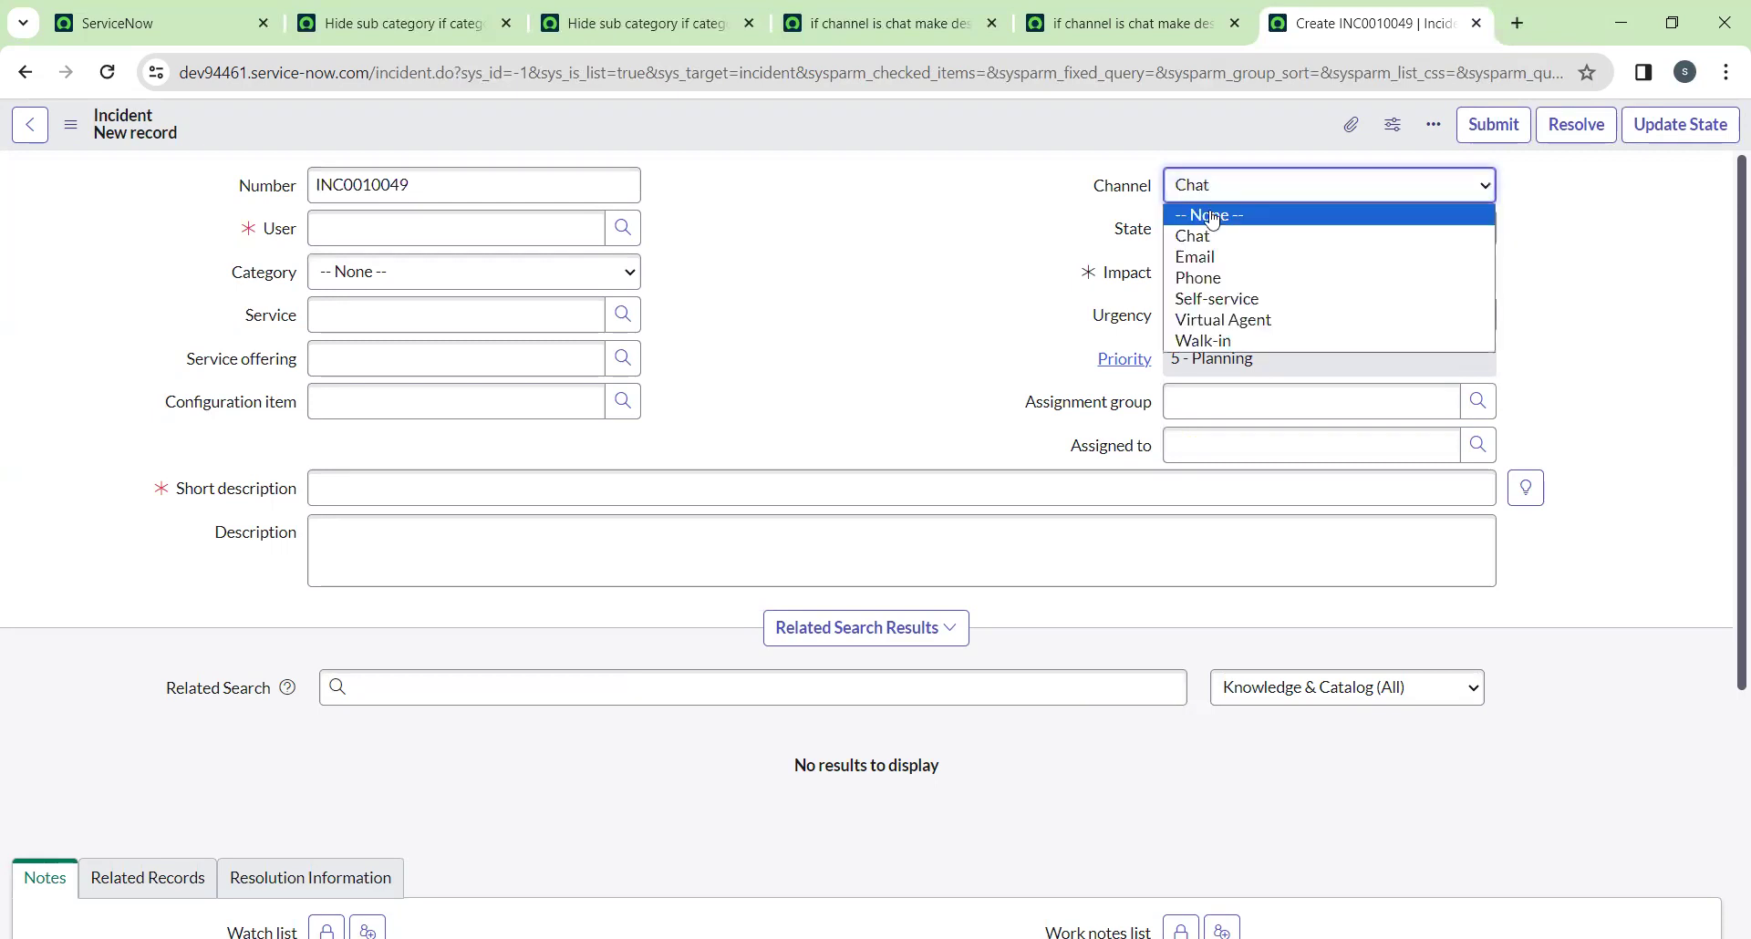
left_click(1208, 219)
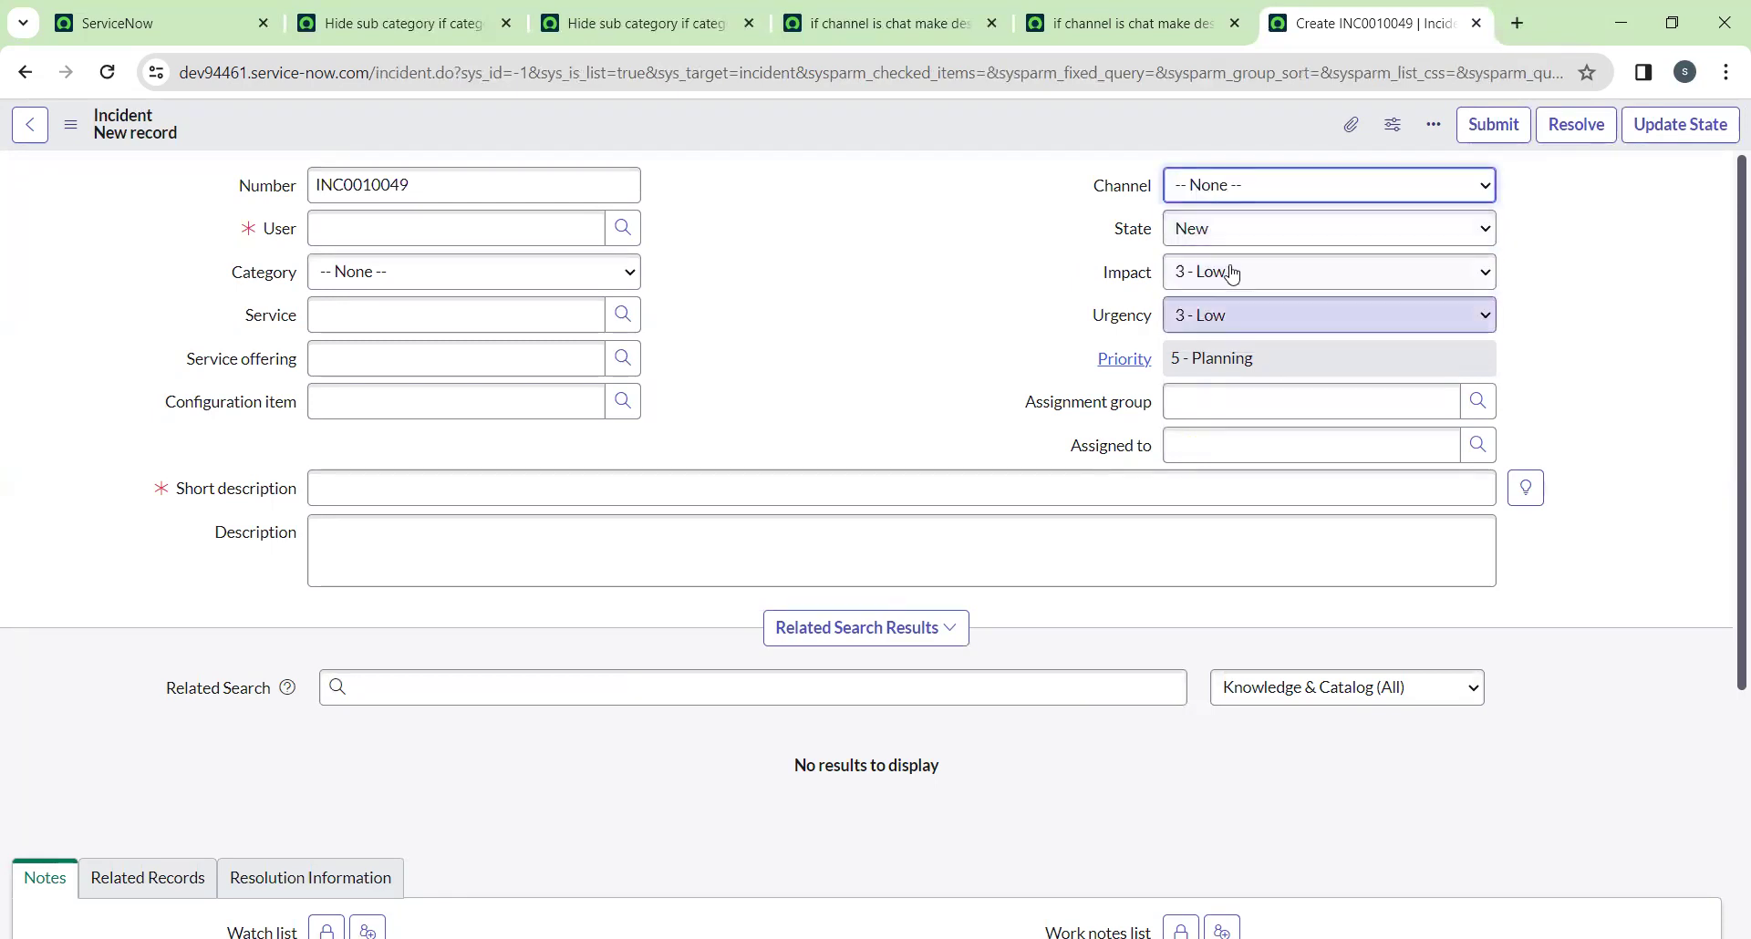
left_click(1248, 187)
left_click(1213, 230)
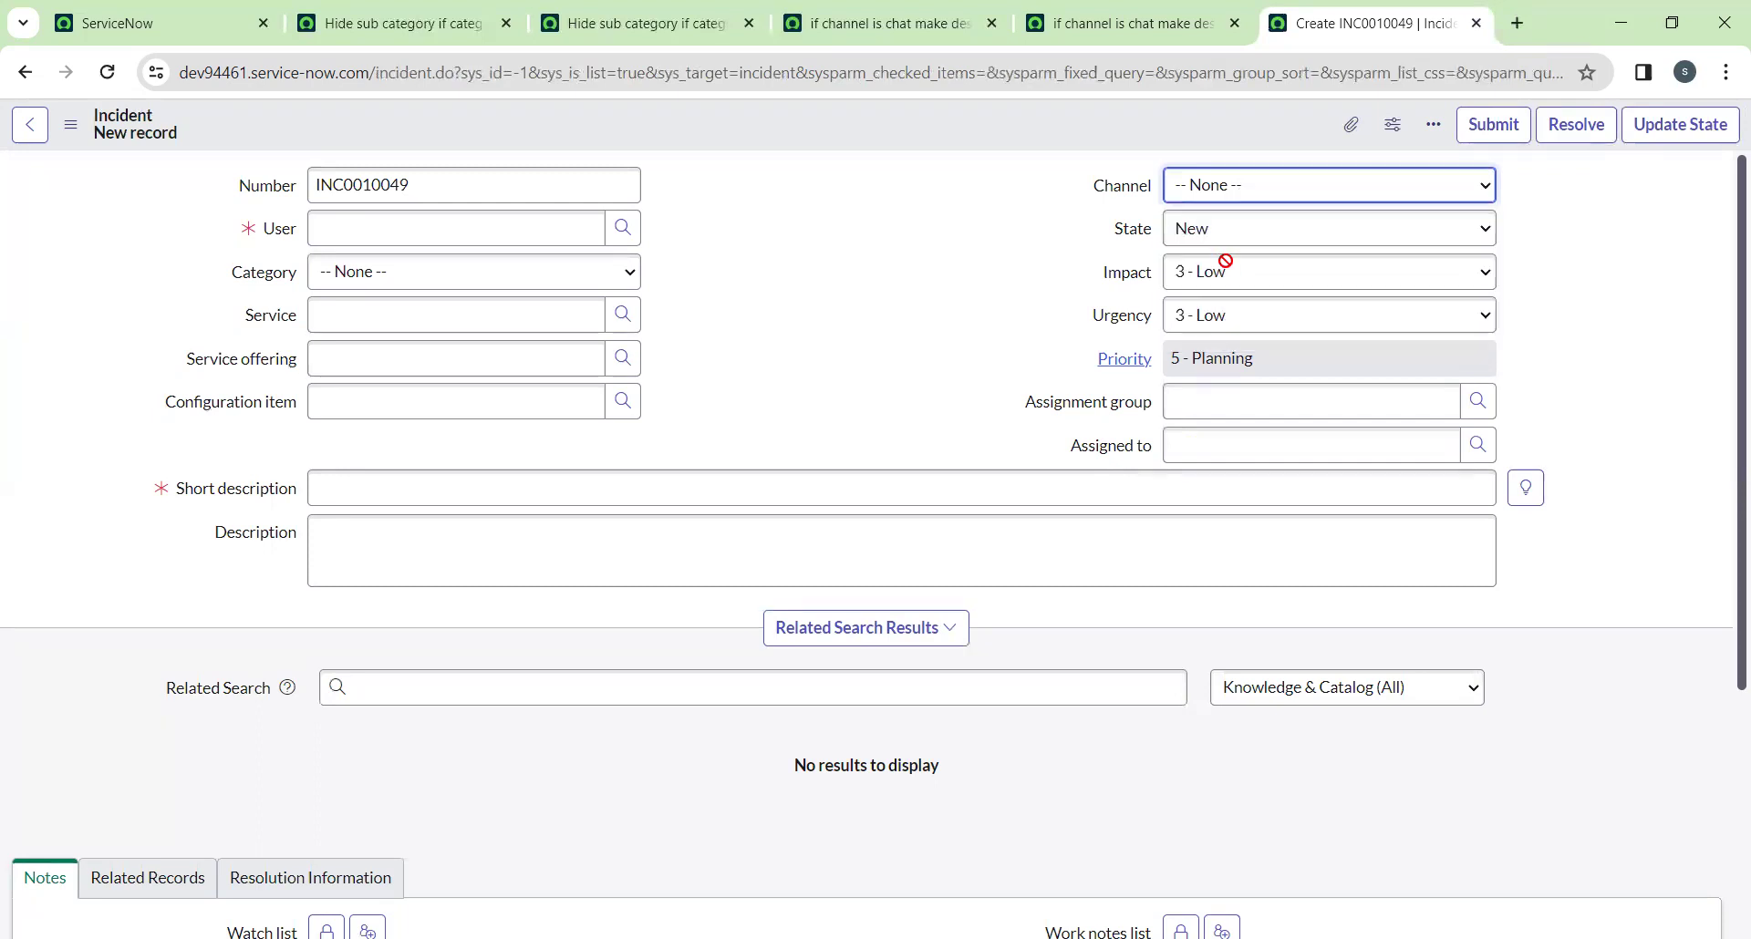
left_click(1212, 185)
key("Return")
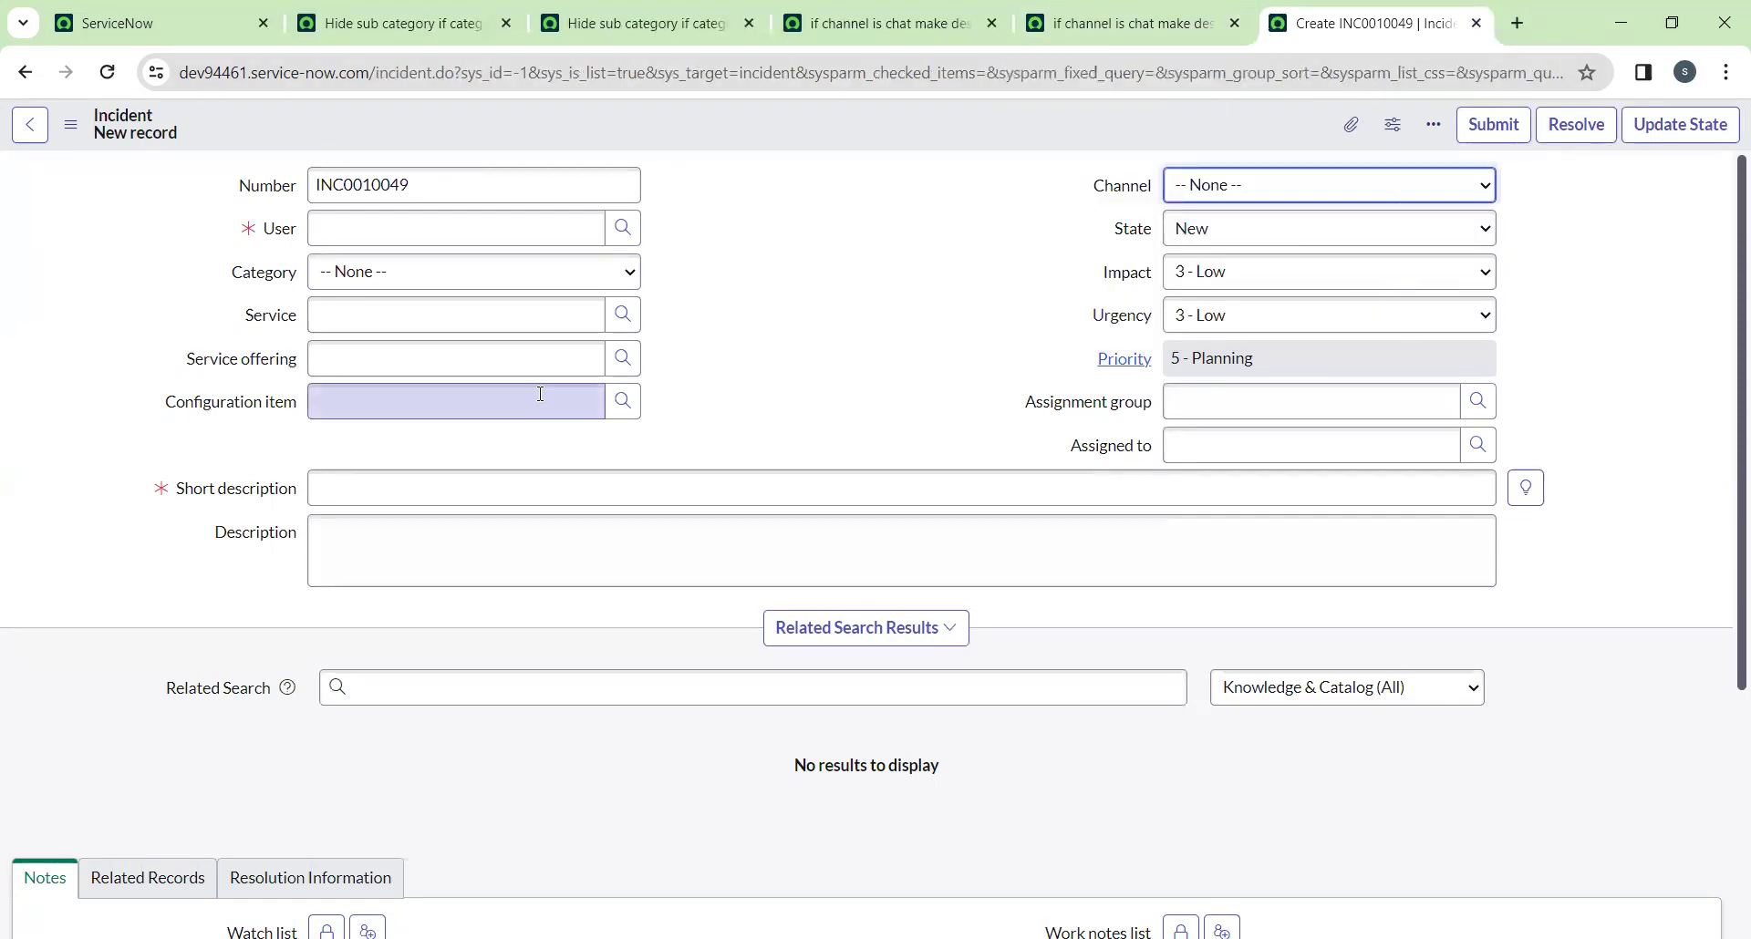
Set Category to Inquiry / Help and then Software to recheck the Subcategory field's behaviour
left_click(372, 283)
left_click(361, 329)
left_click(400, 279)
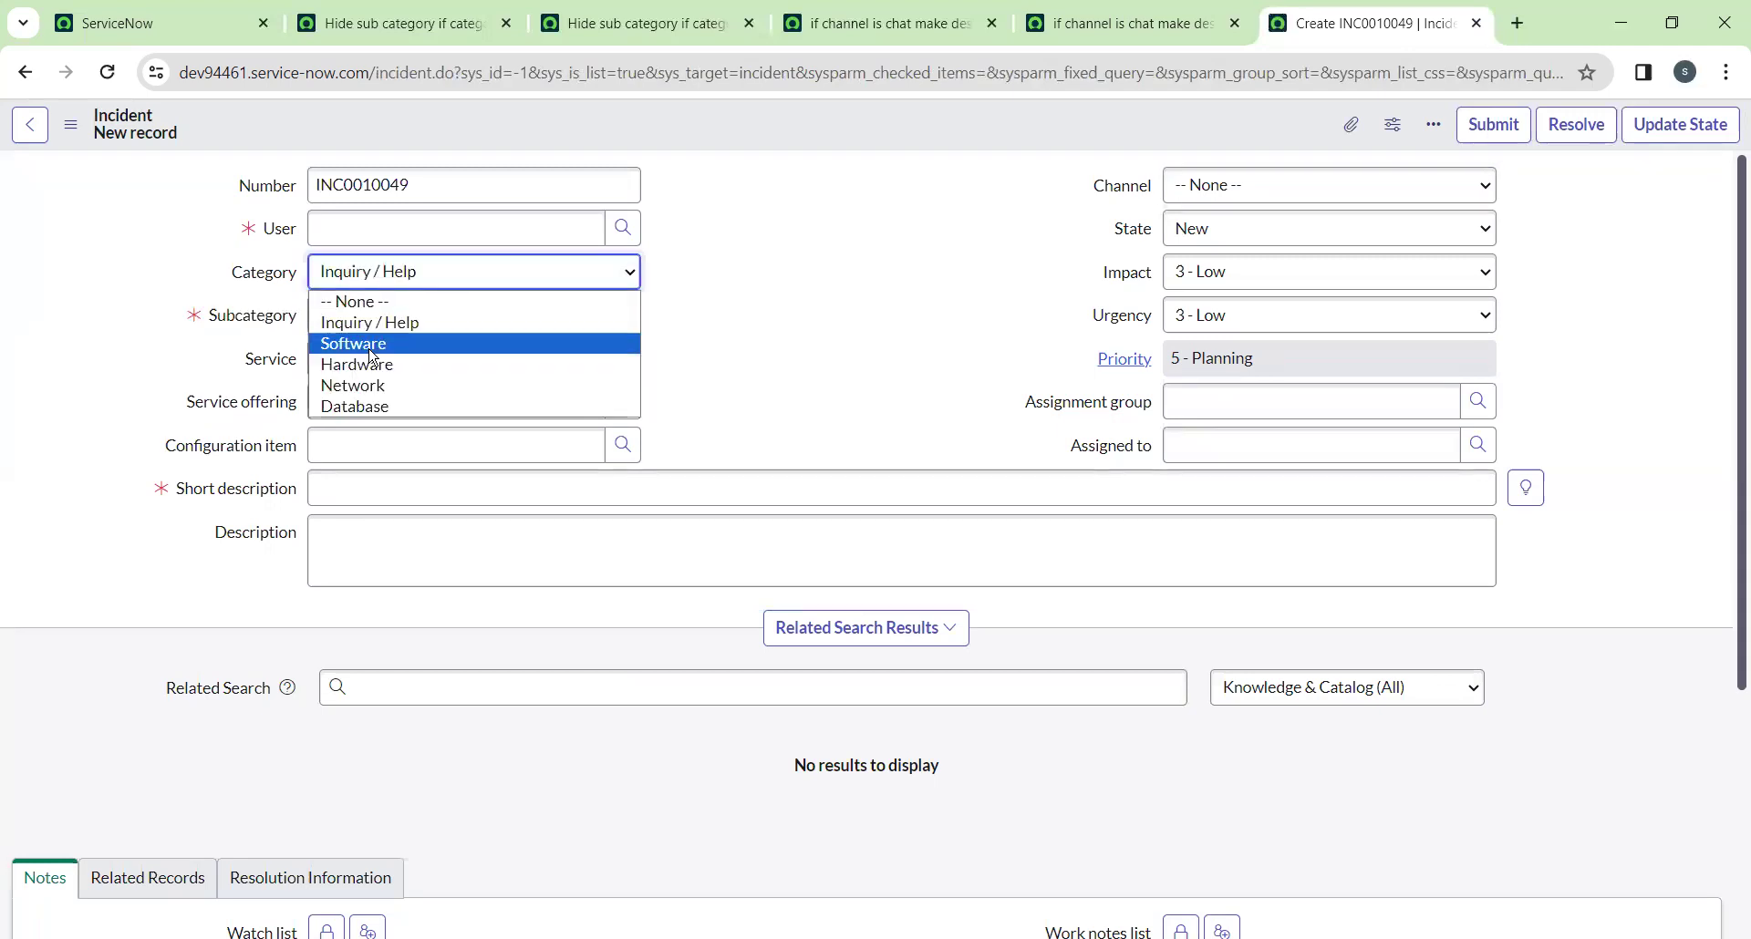
left_click(371, 356)
left_click(434, 284)
left_click(406, 287)
left_click(407, 285)
left_click(780, 246)
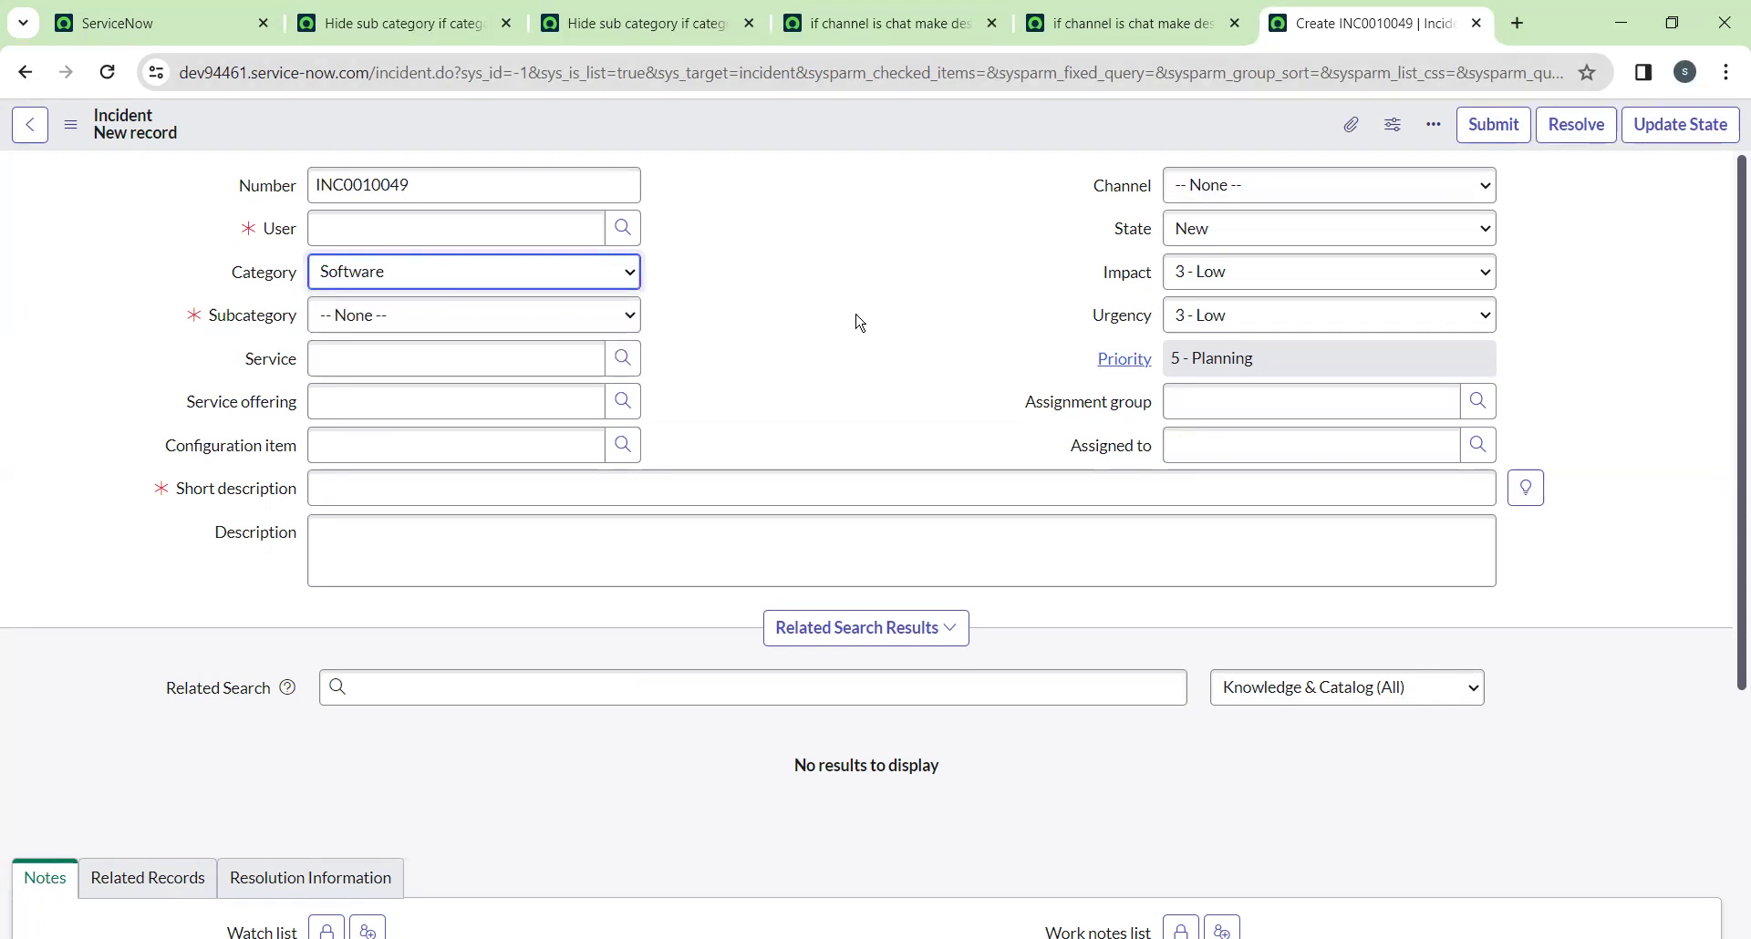